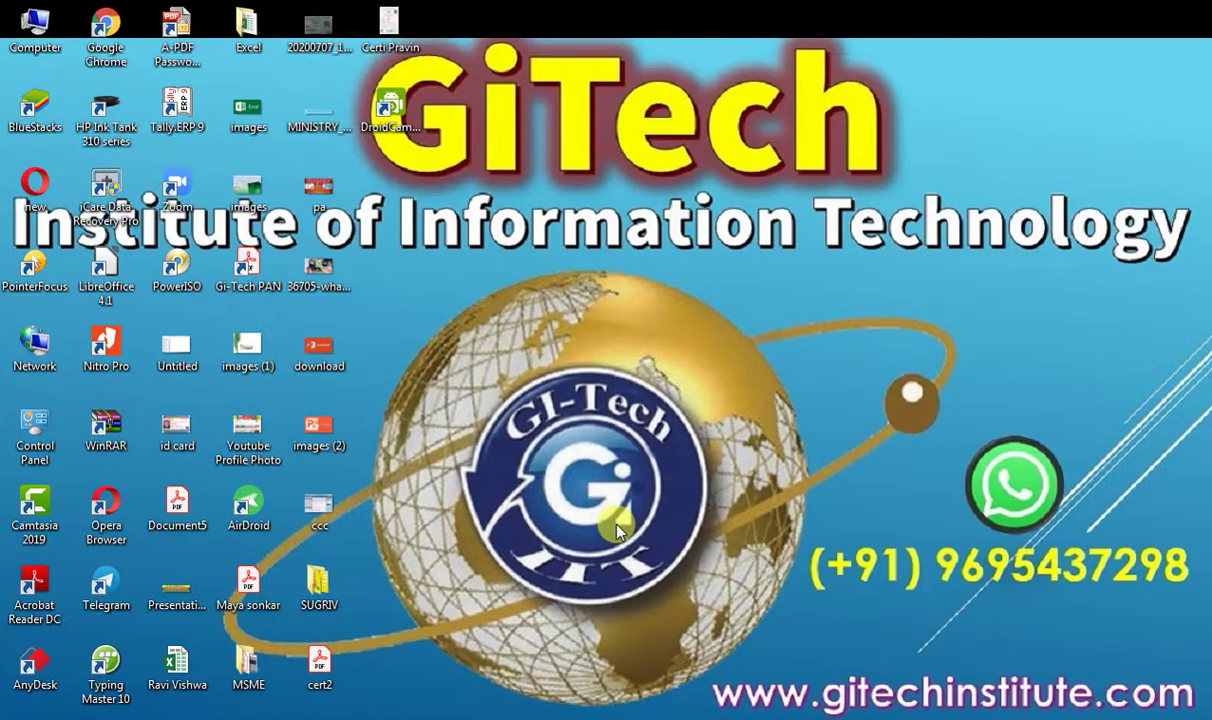
Open the Windows Run prompt to launch a program.
key(super+r)
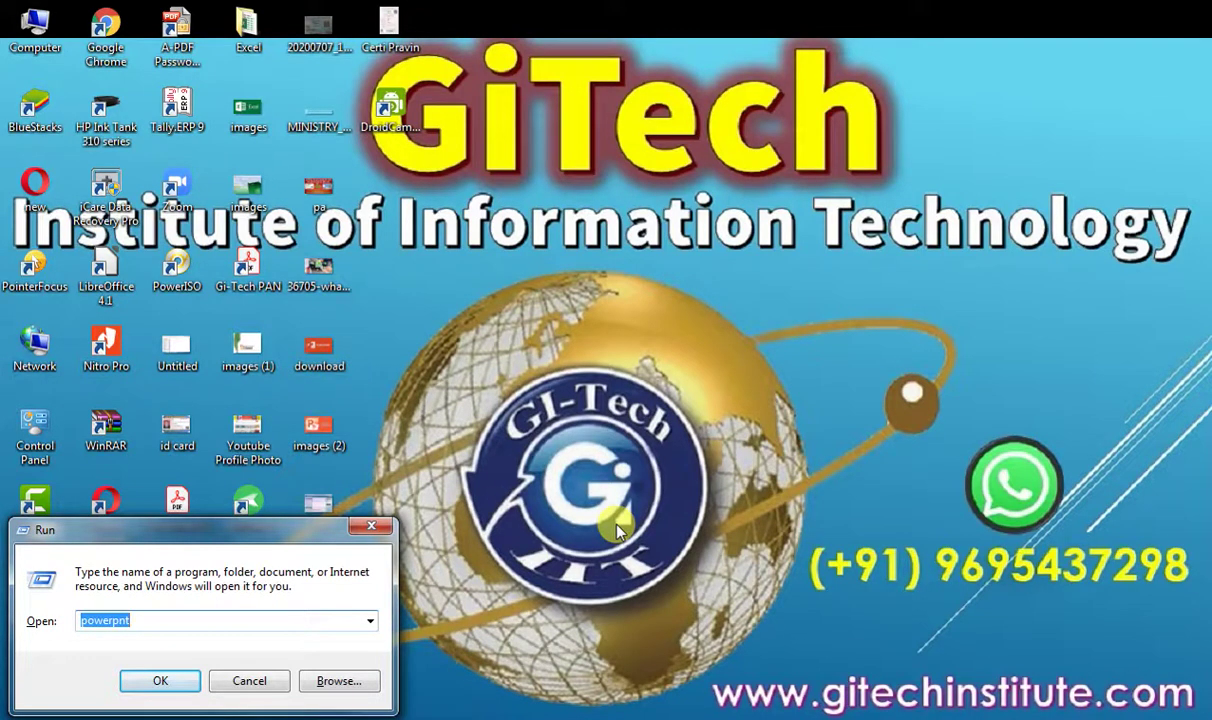
Launch PowerPoint with powerpnt and switch to the Insert commands.
key(Return)
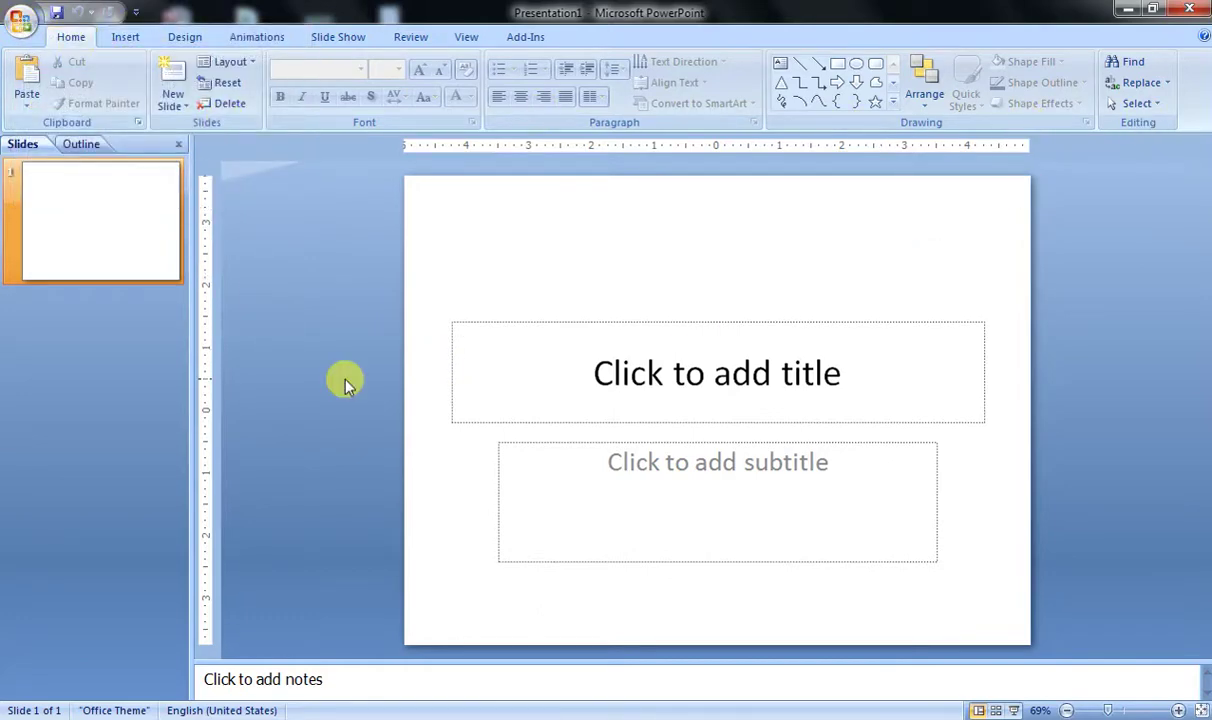
click(122, 38)
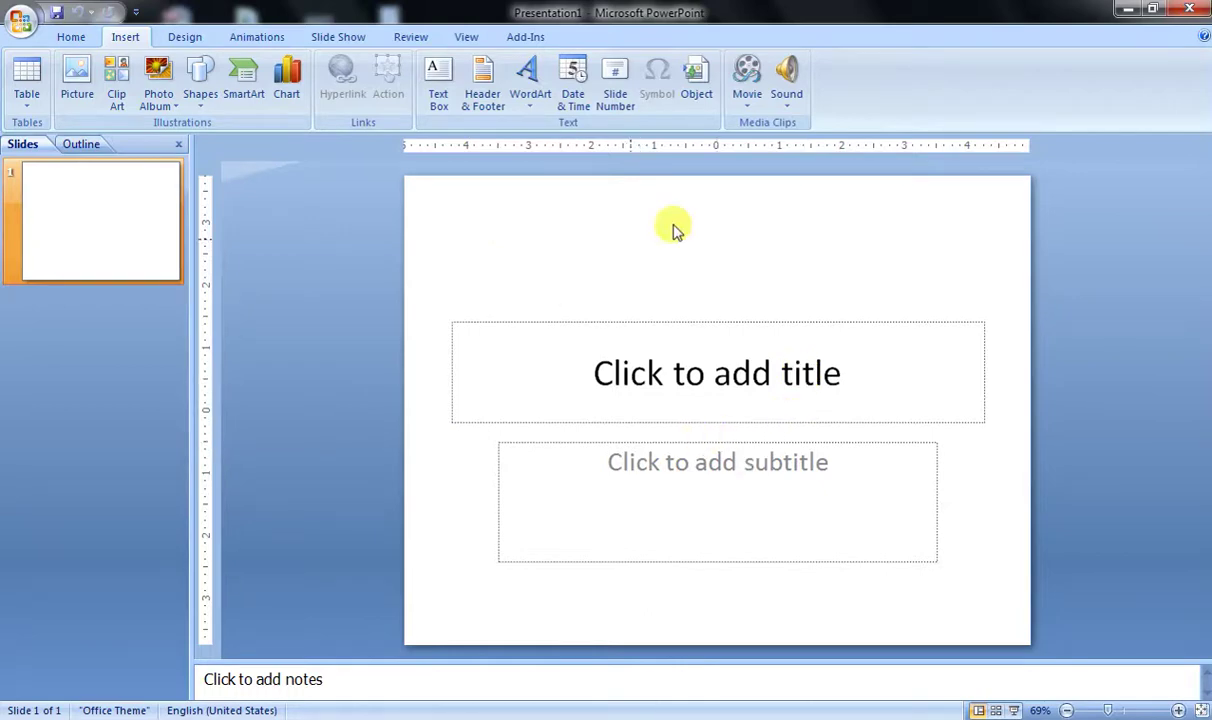
Change slide 1 to the Blank layout, then bring up the Table size choices.
click(68, 38)
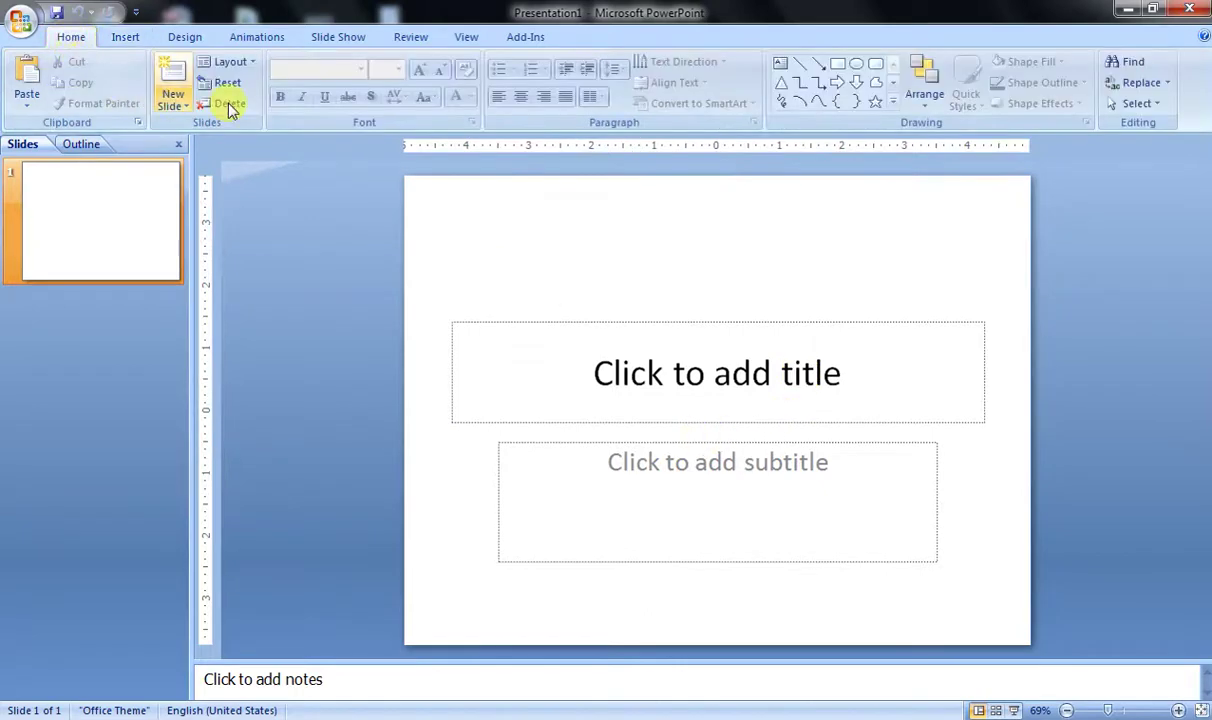
click(249, 63)
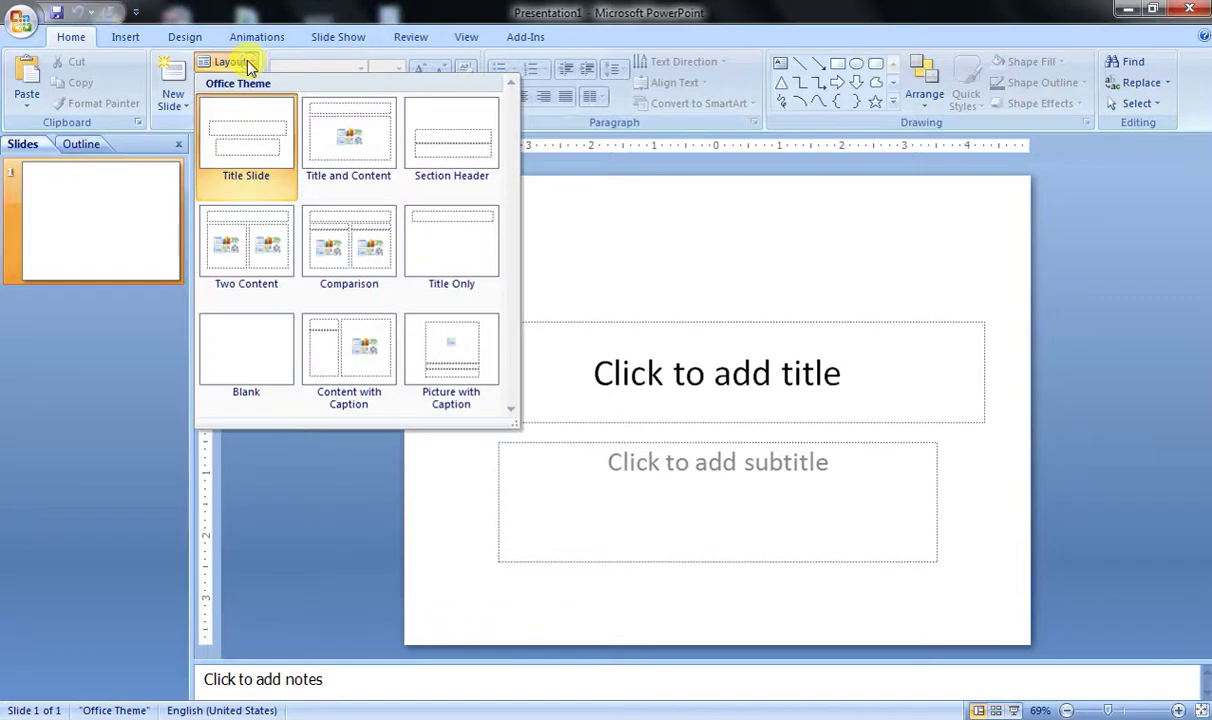
click(240, 366)
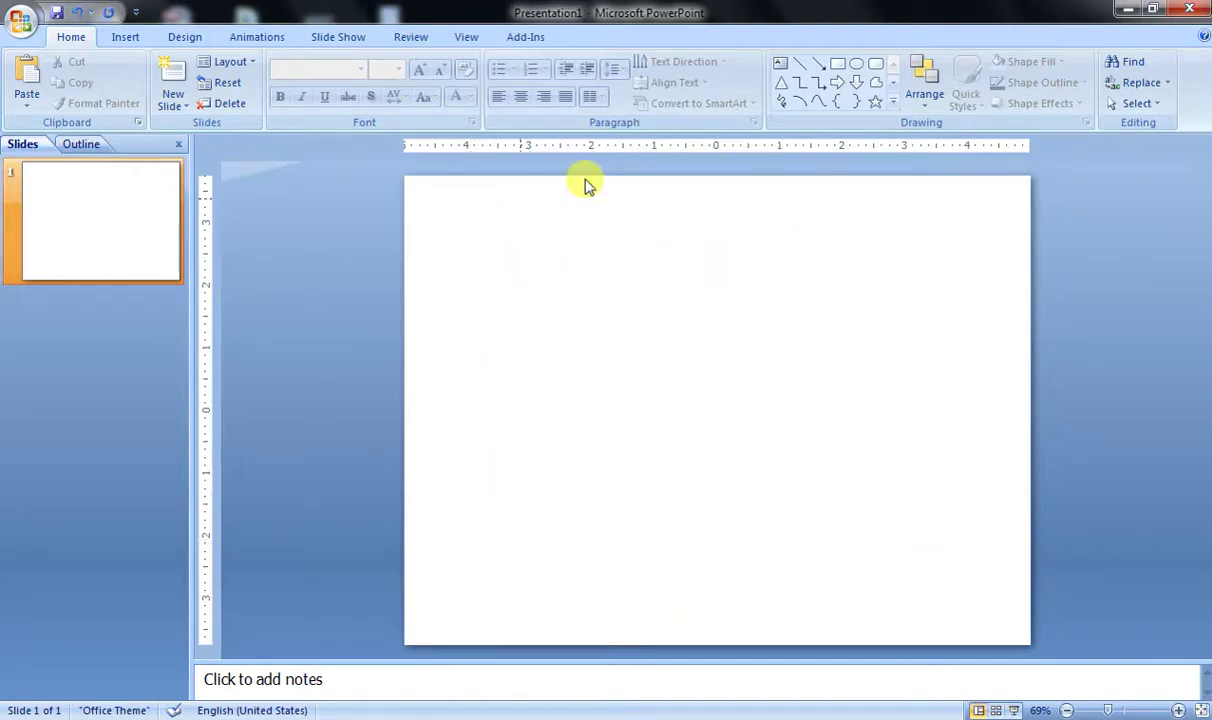
click(123, 38)
click(28, 110)
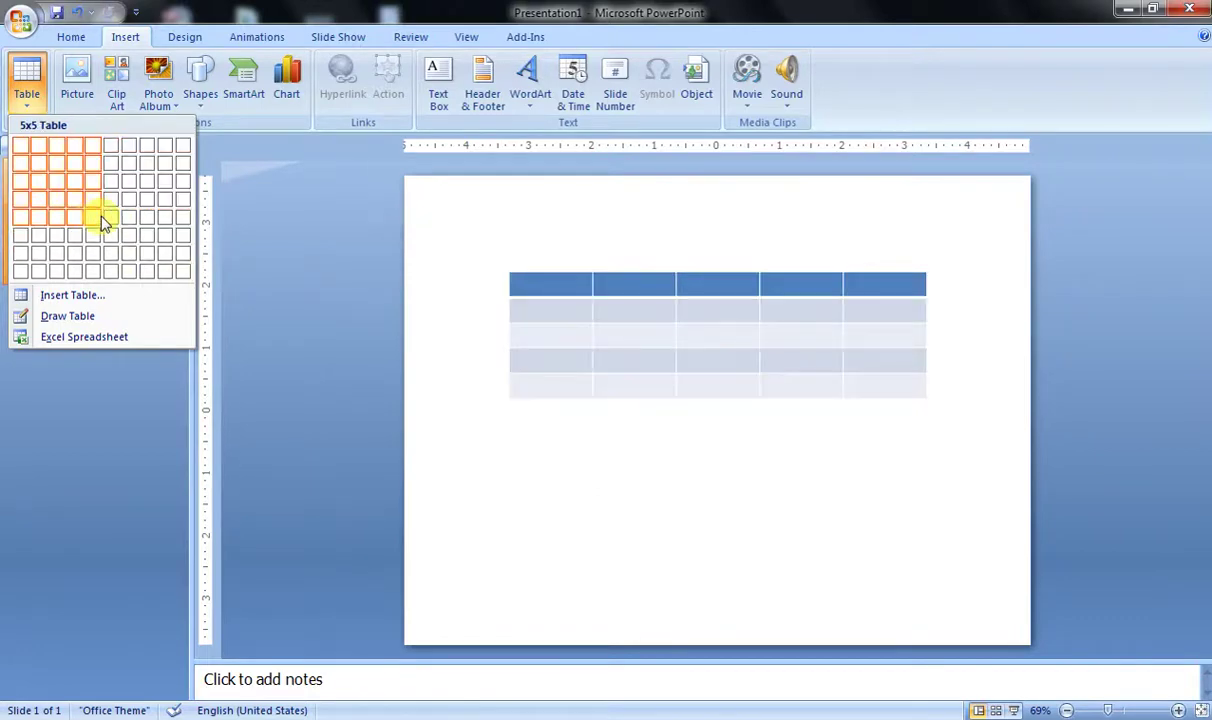
Insert a 9-column by 7-row table on the blank slide and select it.
click(162, 255)
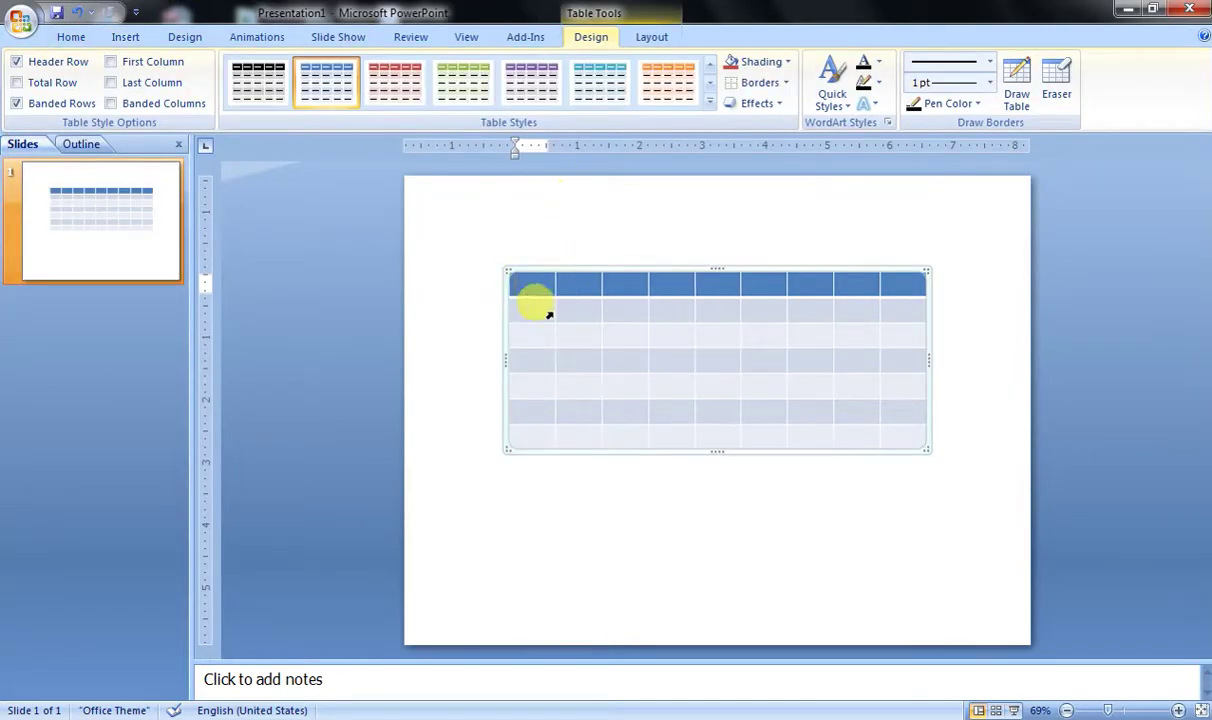
click(572, 360)
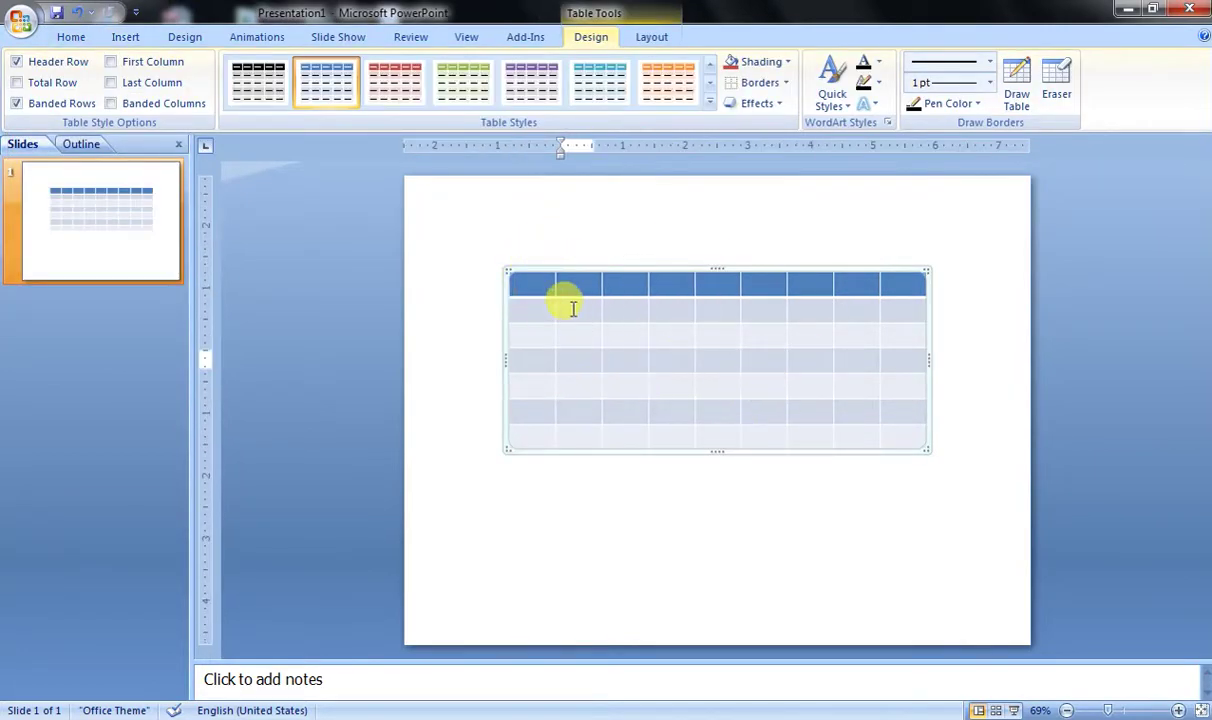
click(722, 270)
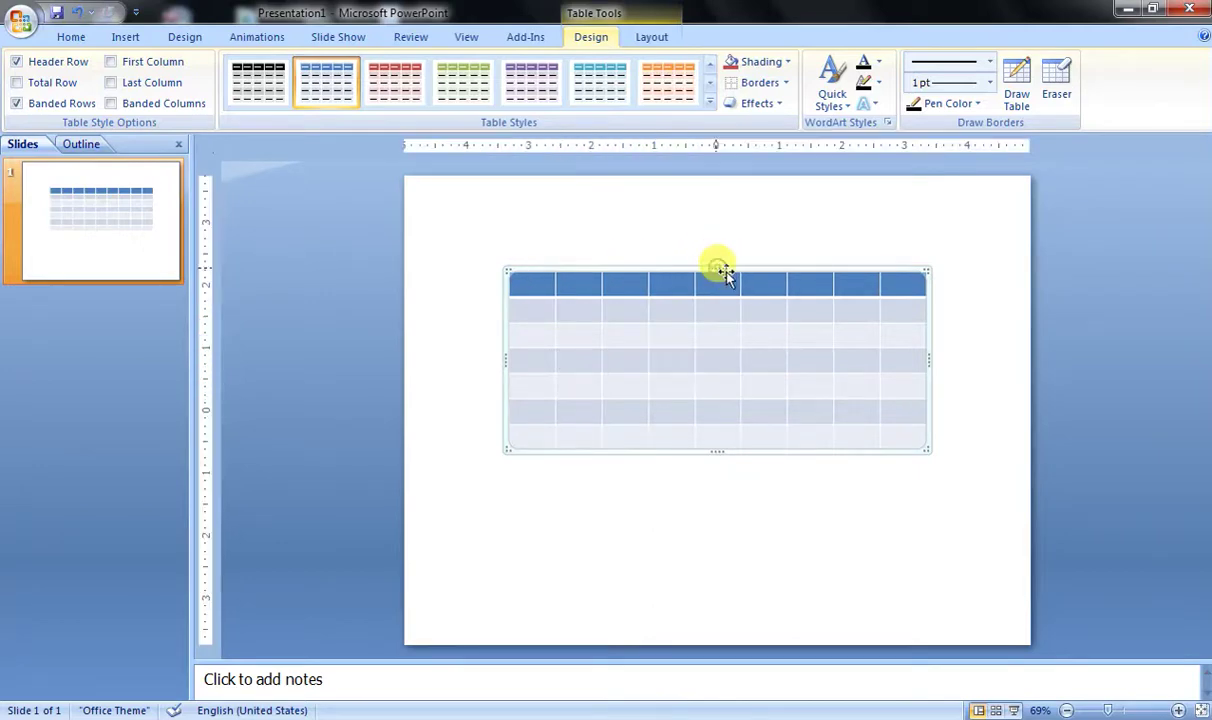
Apply the cyan Light Style 2 - Accent 5 table style to the table.
click(648, 38)
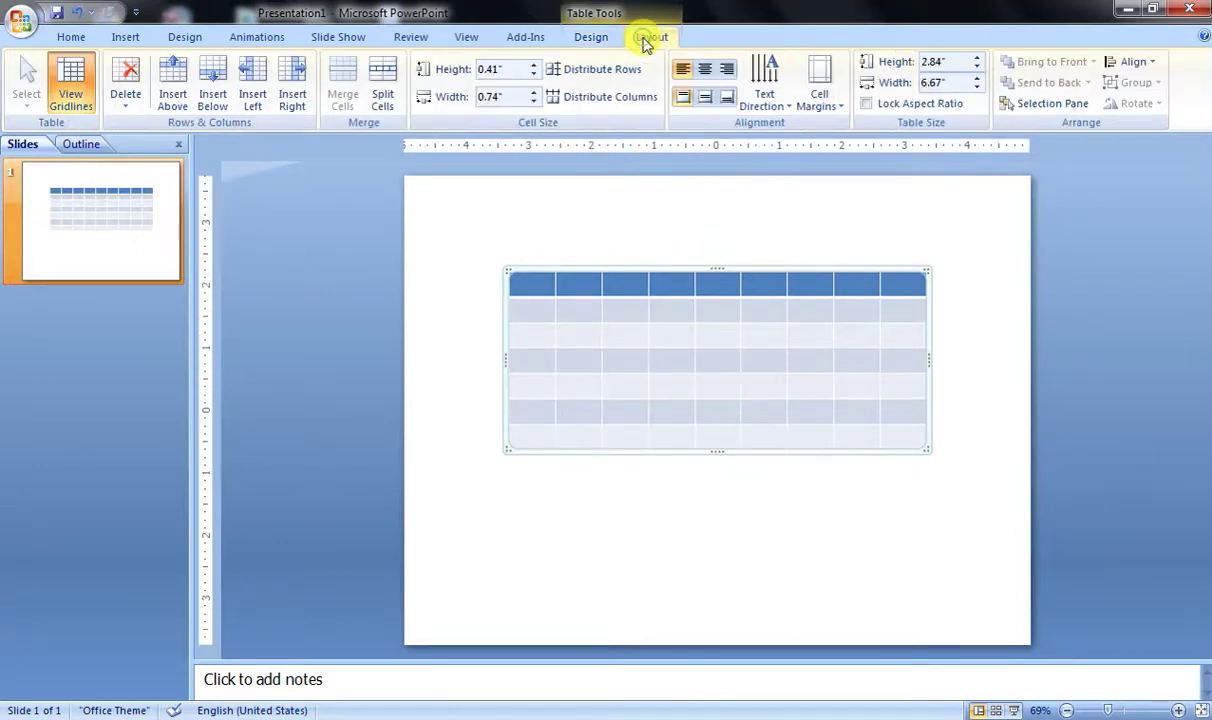
click(590, 37)
click(709, 102)
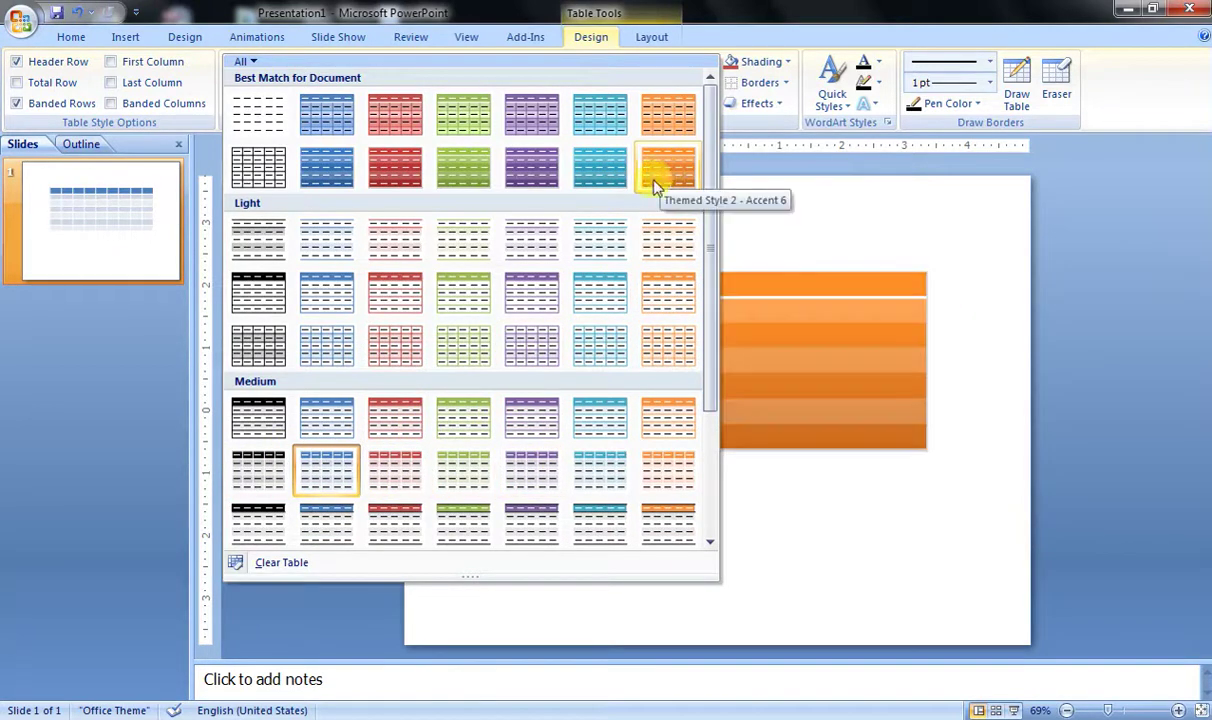
click(592, 296)
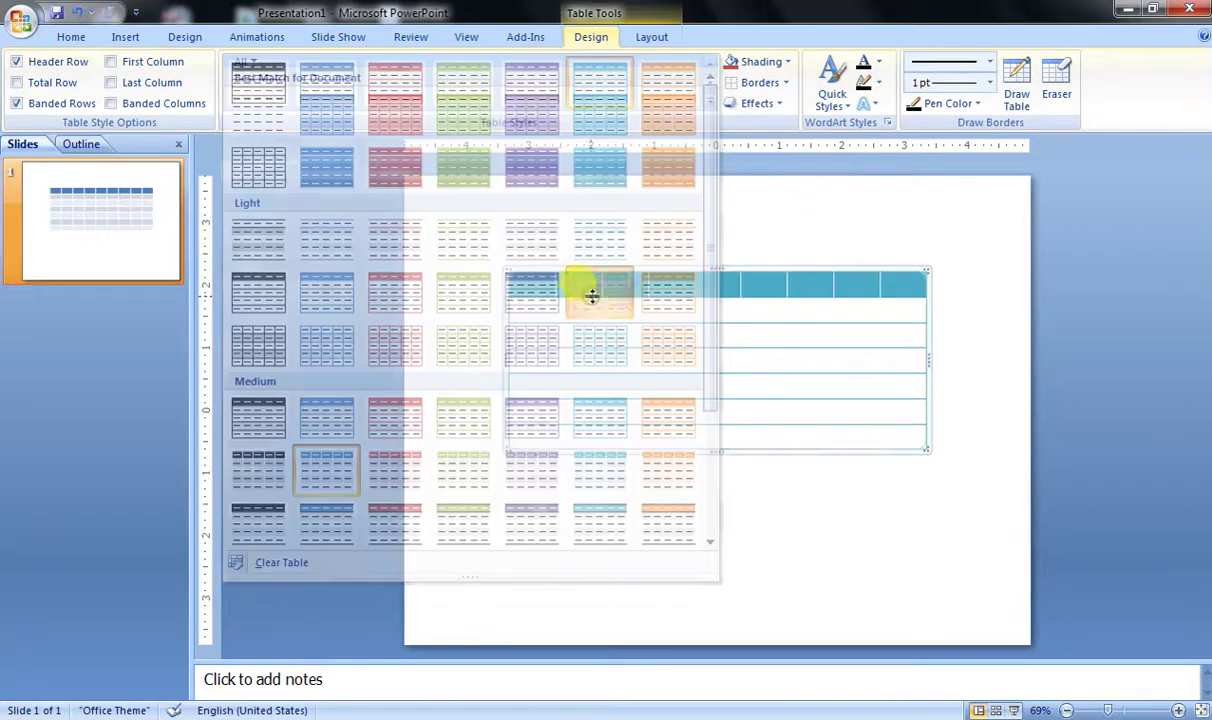
click(576, 341)
click(654, 344)
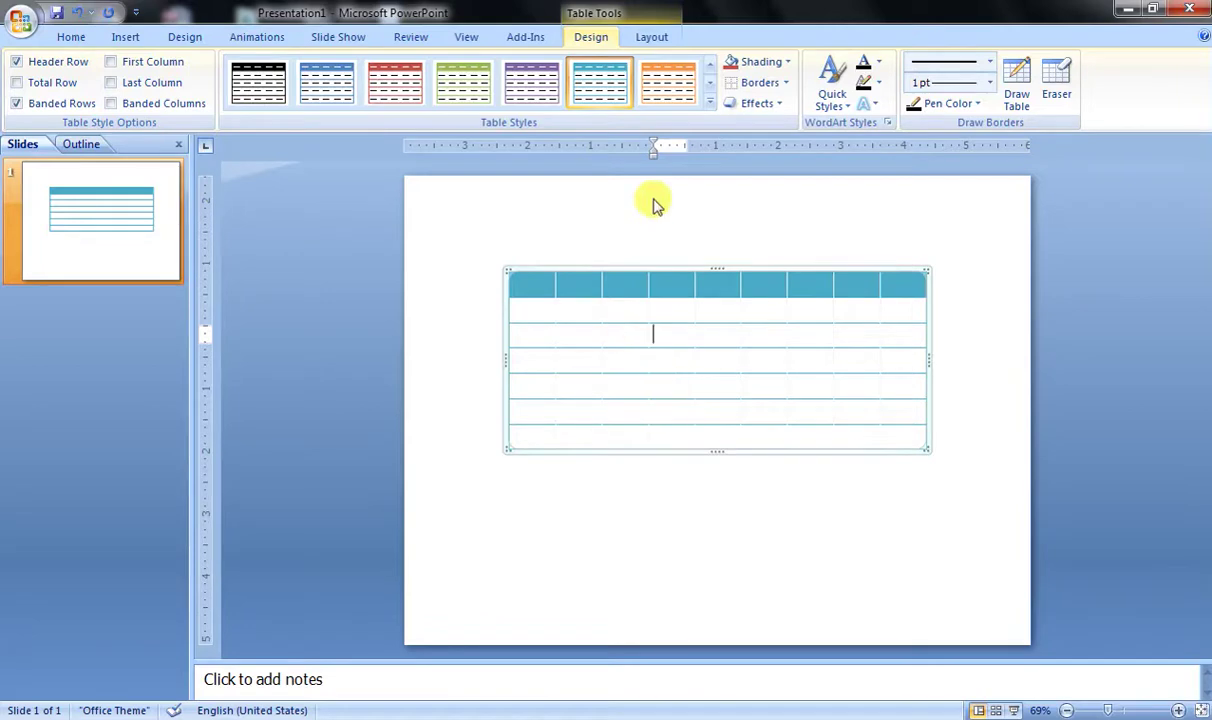
click(91, 40)
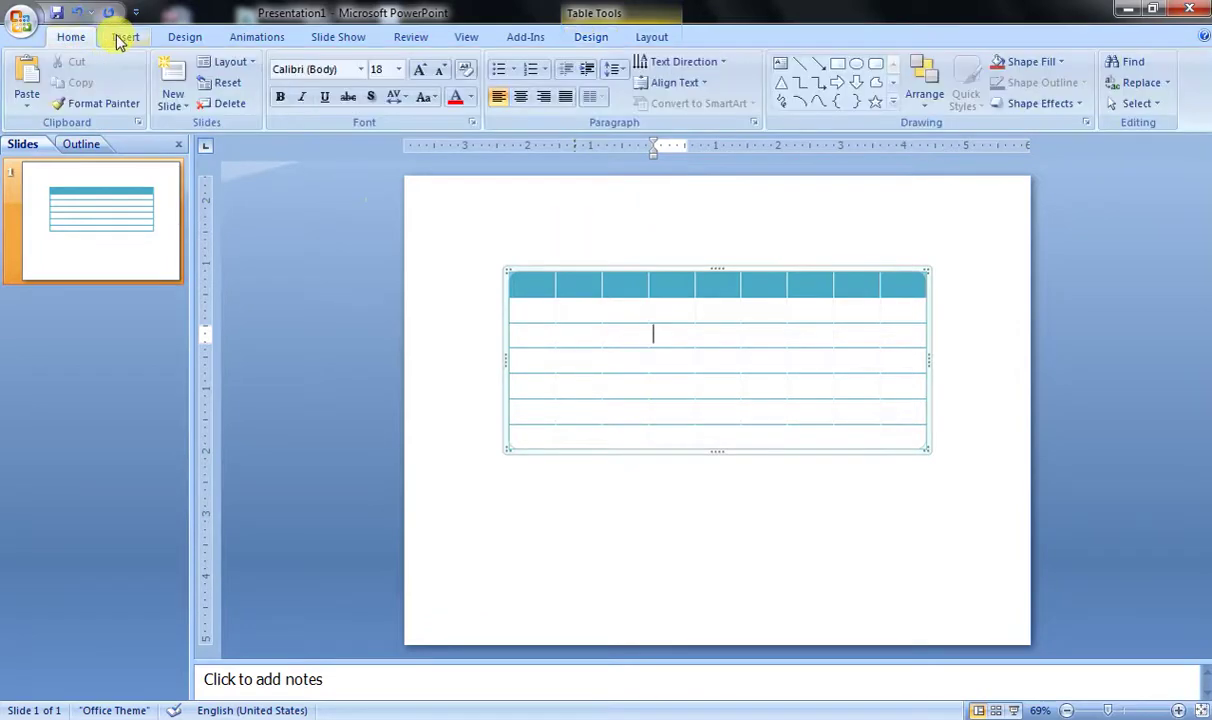
click(122, 38)
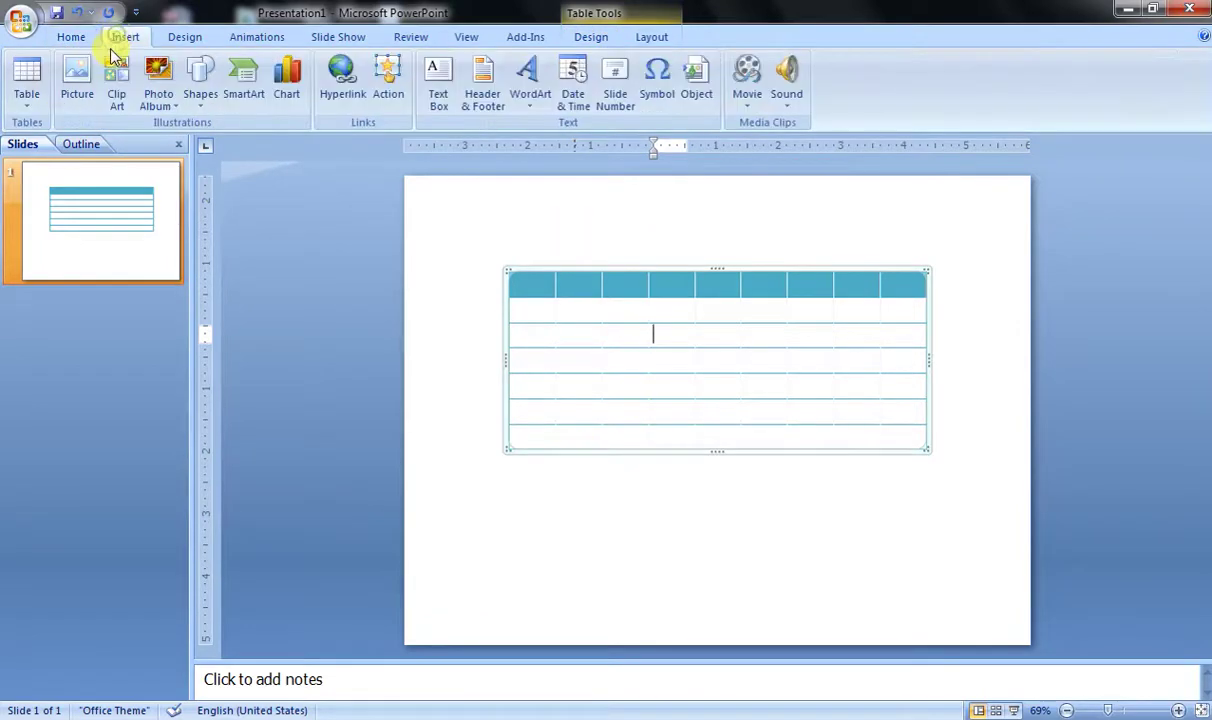
Dismiss the table dimensions box and add a new blank second slide.
click(35, 108)
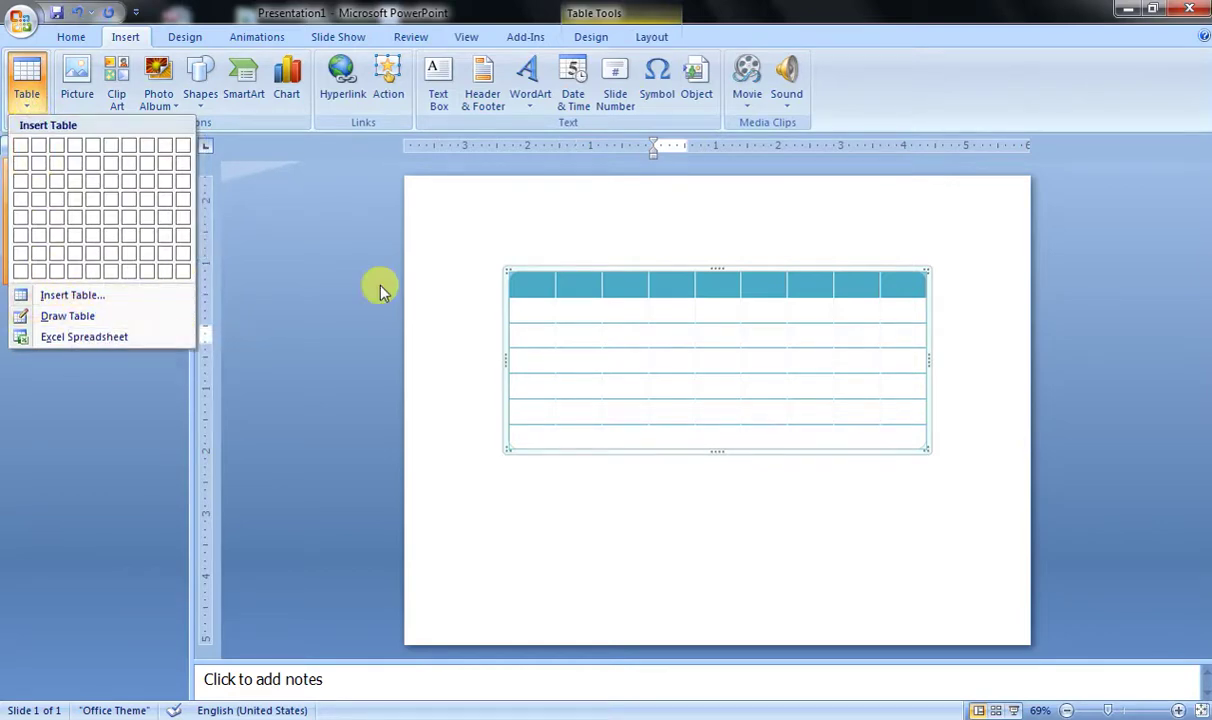
click(77, 298)
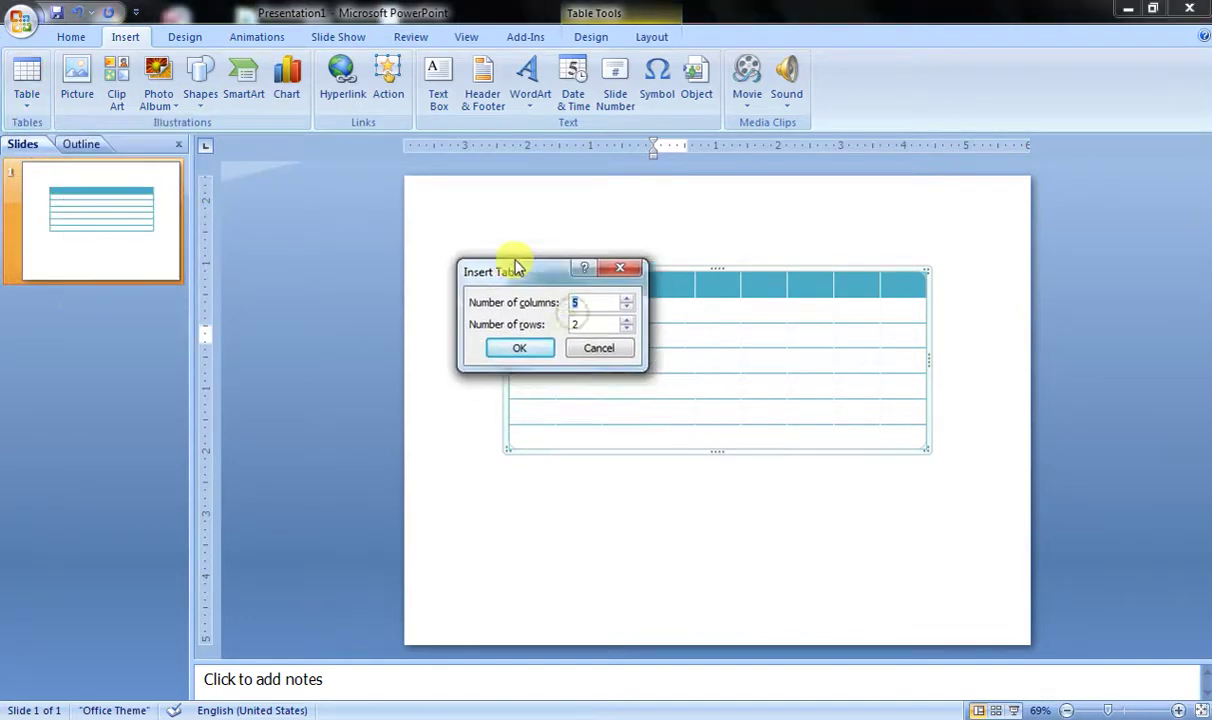
drag(575, 318, 520, 266)
click(621, 266)
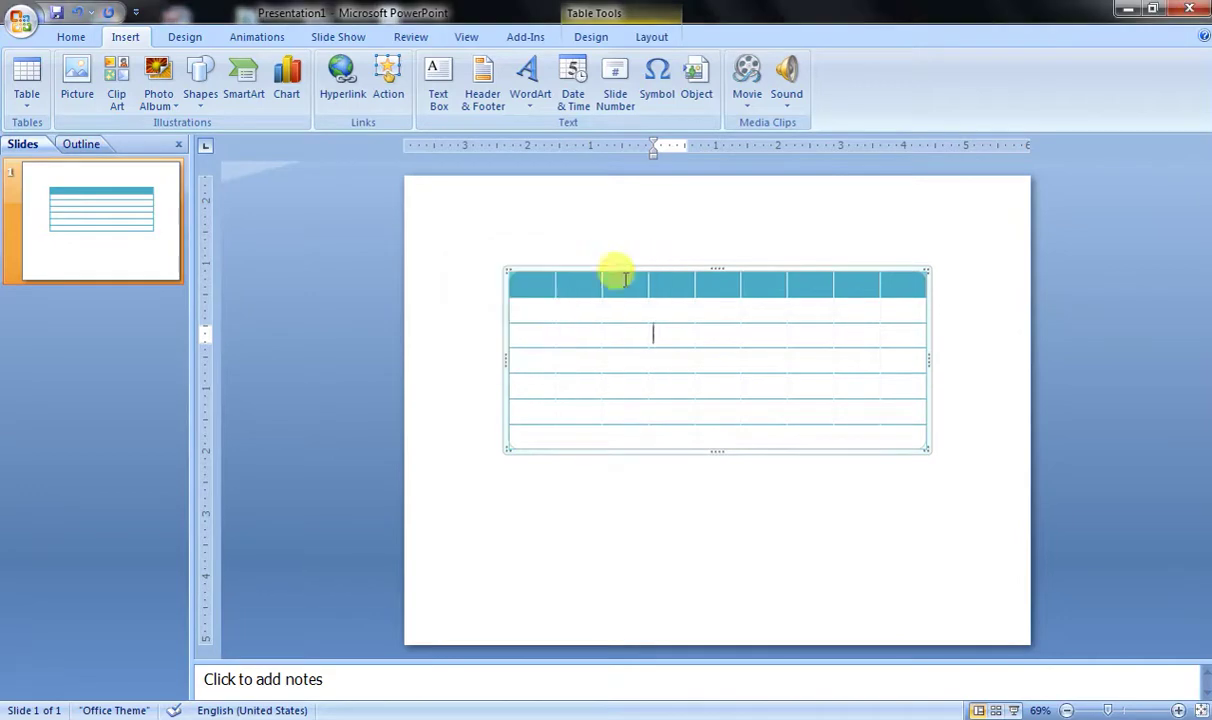
click(66, 37)
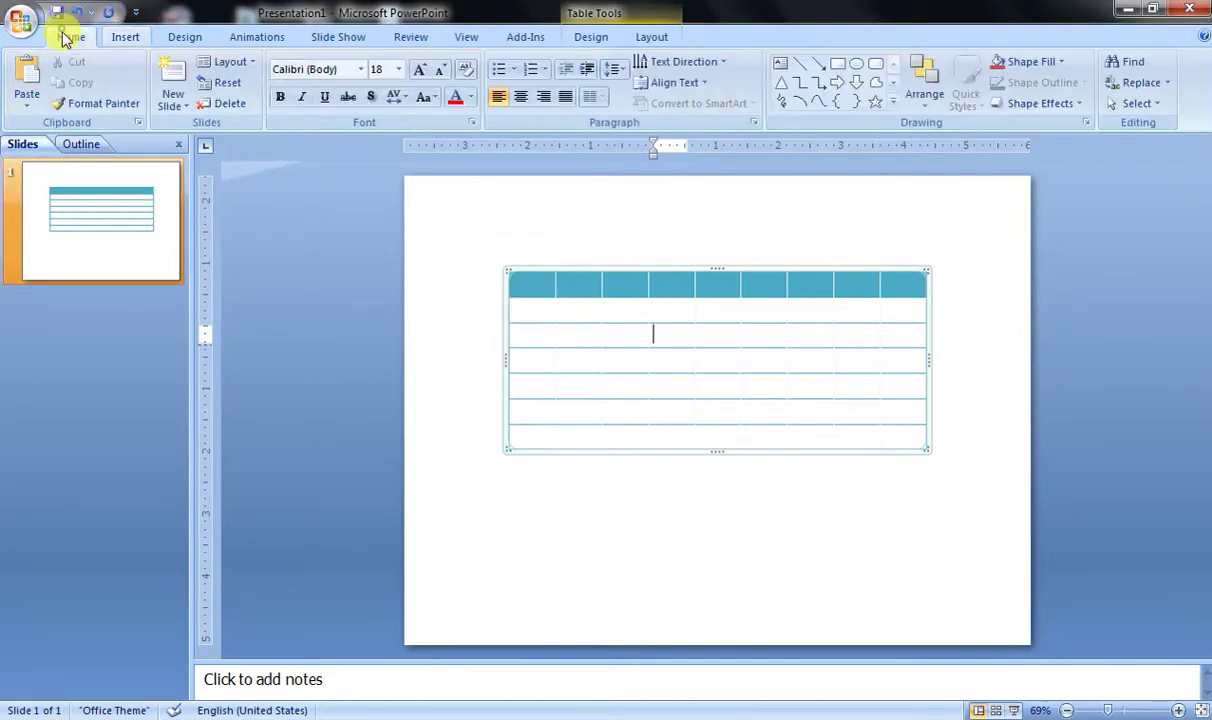
click(173, 77)
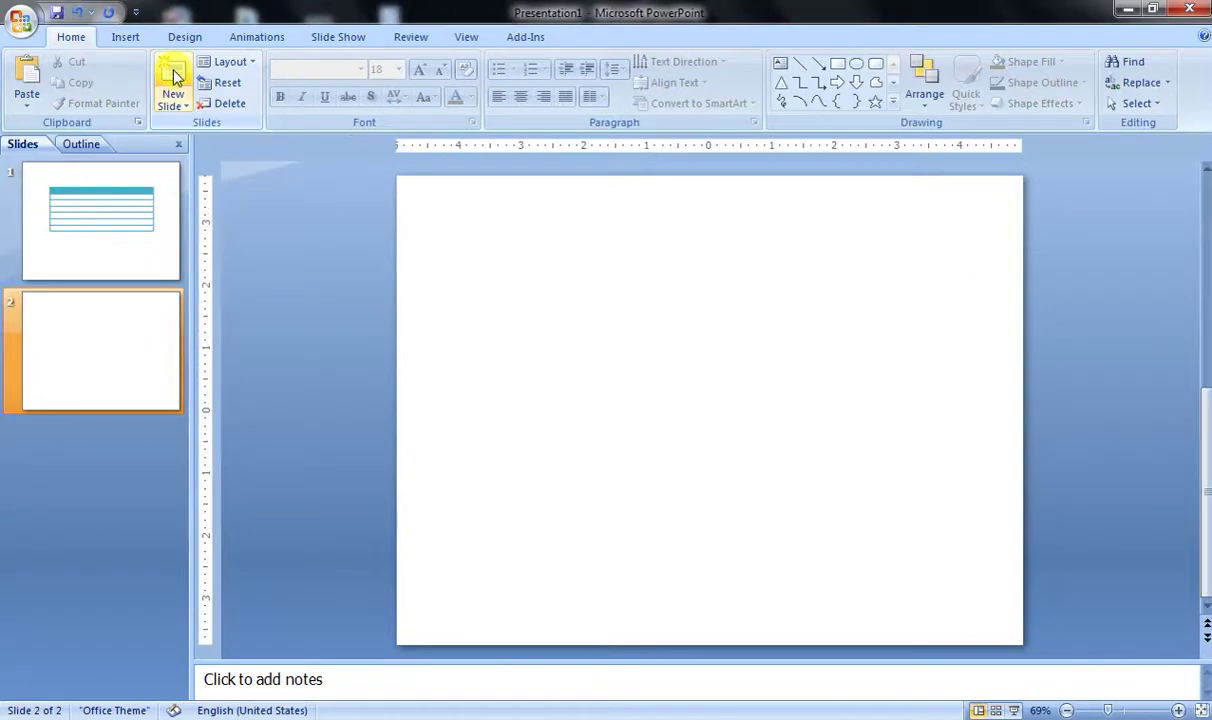
click(563, 350)
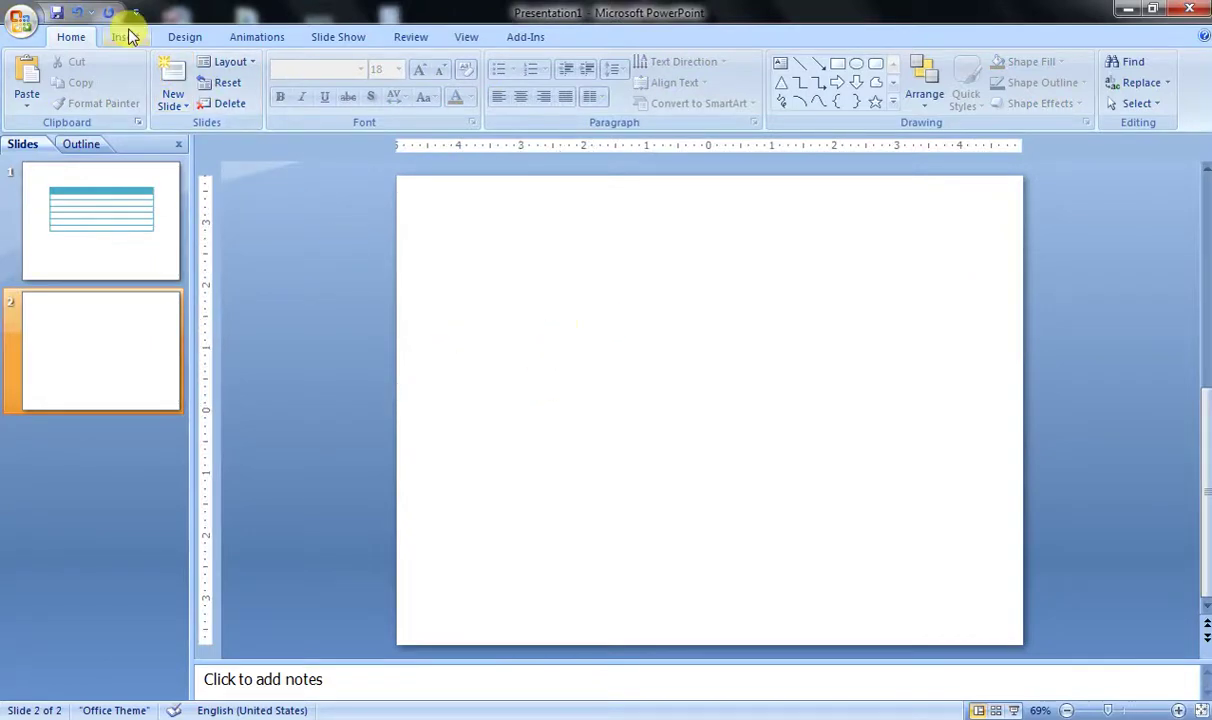
Insert a 10-column, 5-row table on slide 2 through Insert Table.
click(125, 37)
click(24, 98)
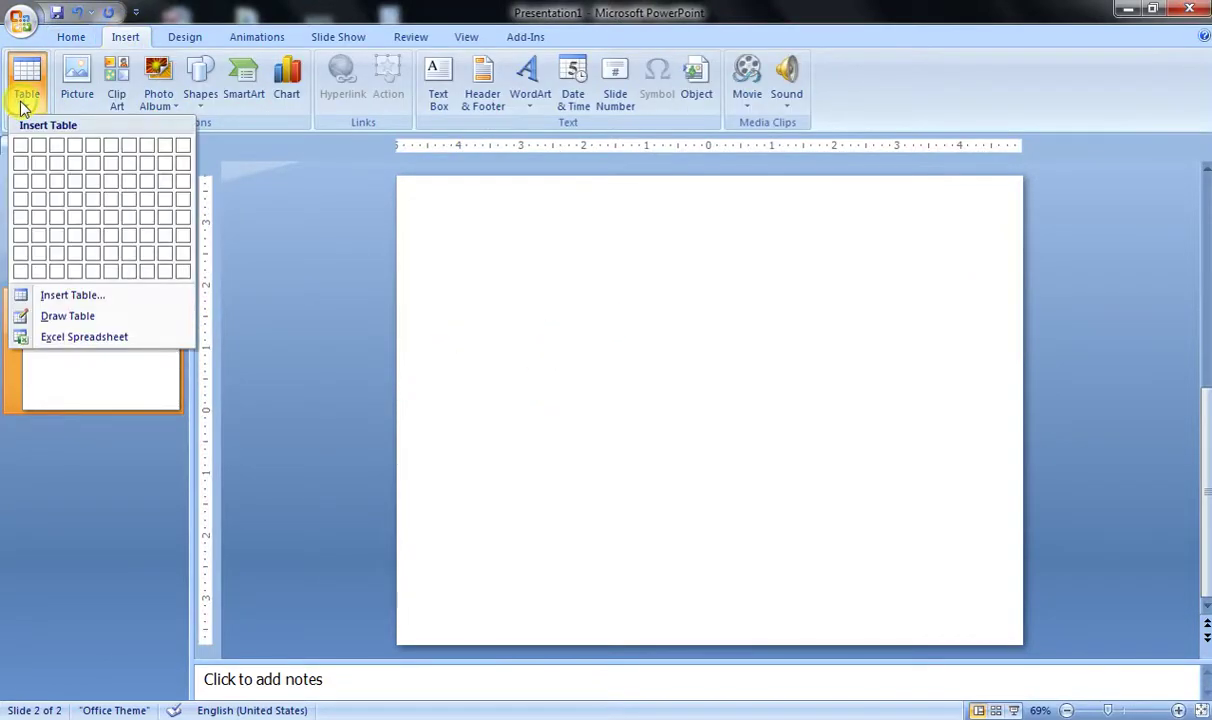
click(68, 296)
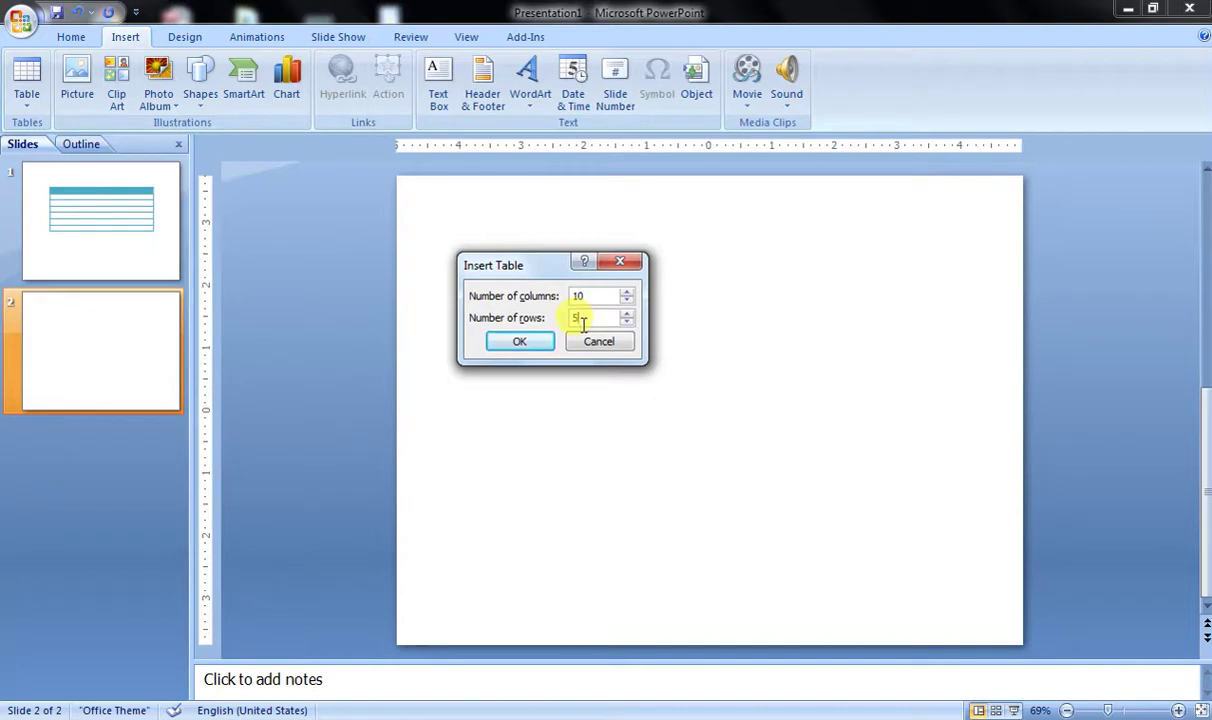
click(529, 343)
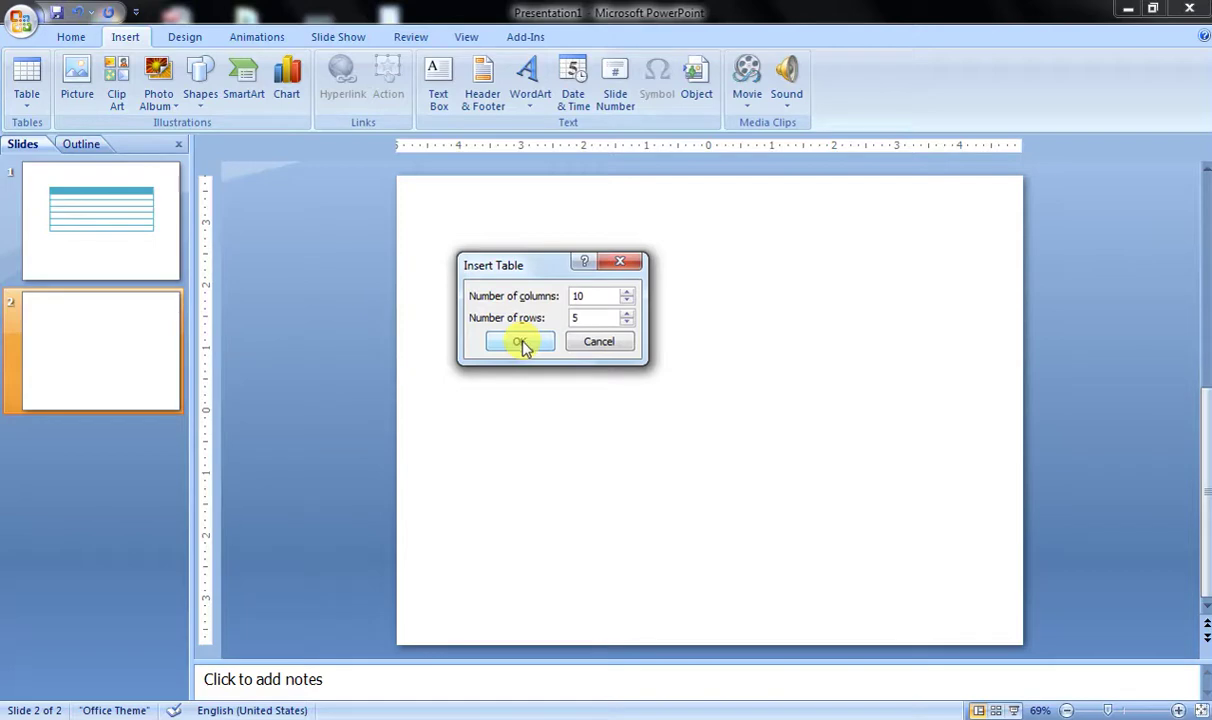
click(521, 344)
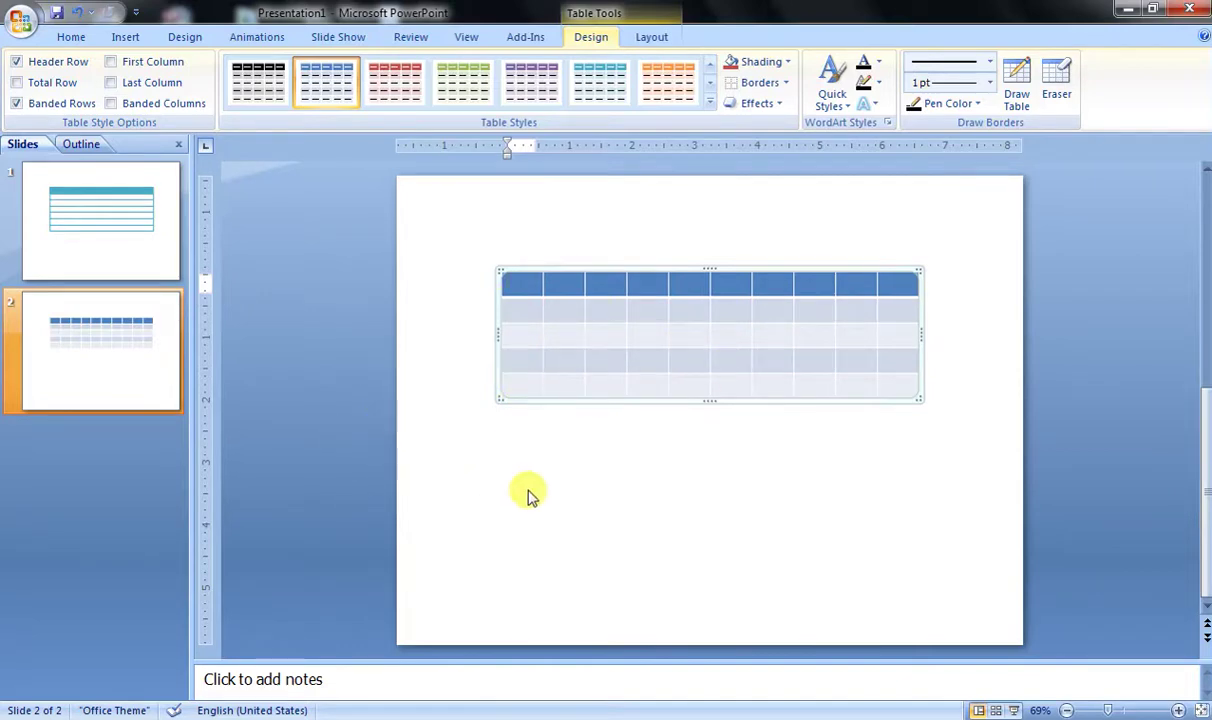
click(503, 468)
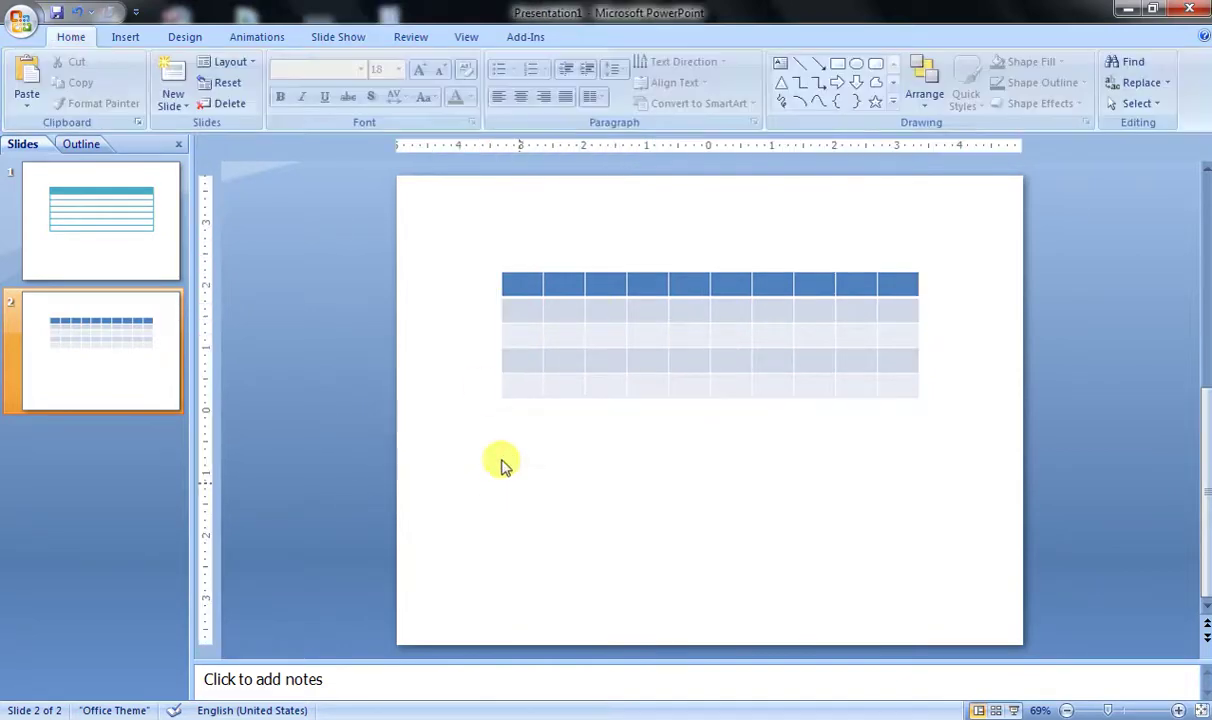
Add slide 3 and hand-draw a wide table across its top.
click(171, 83)
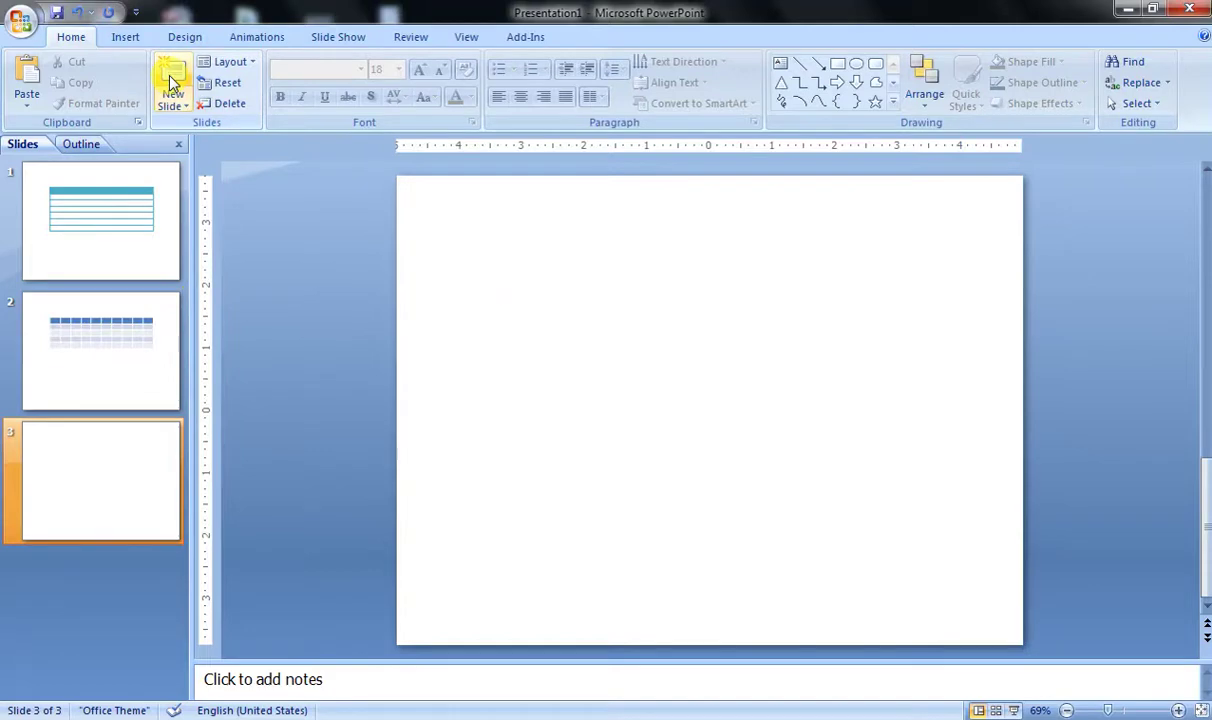
click(125, 38)
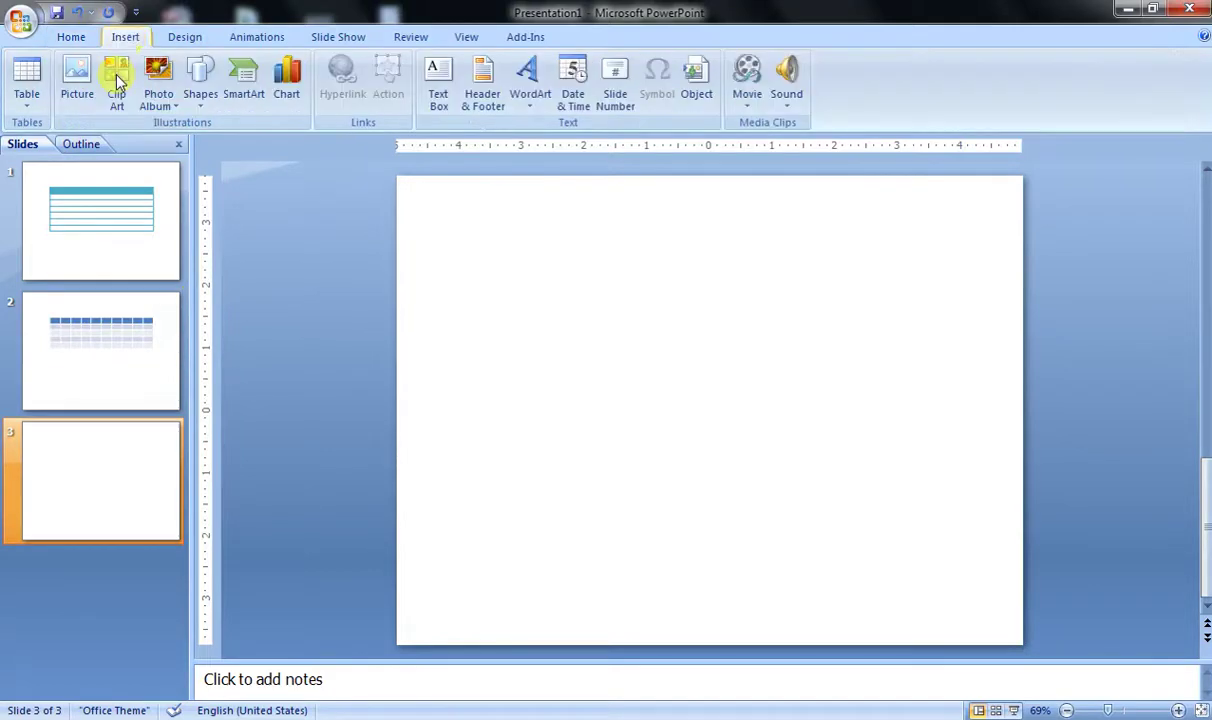
click(27, 100)
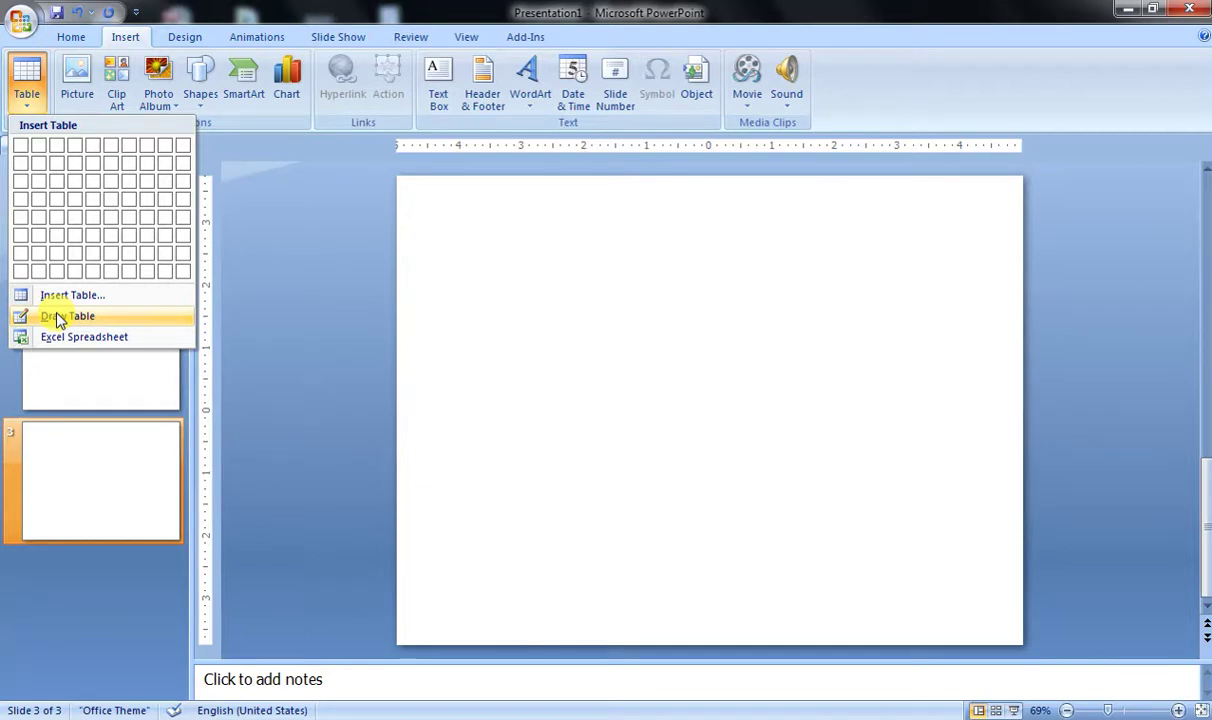
click(59, 318)
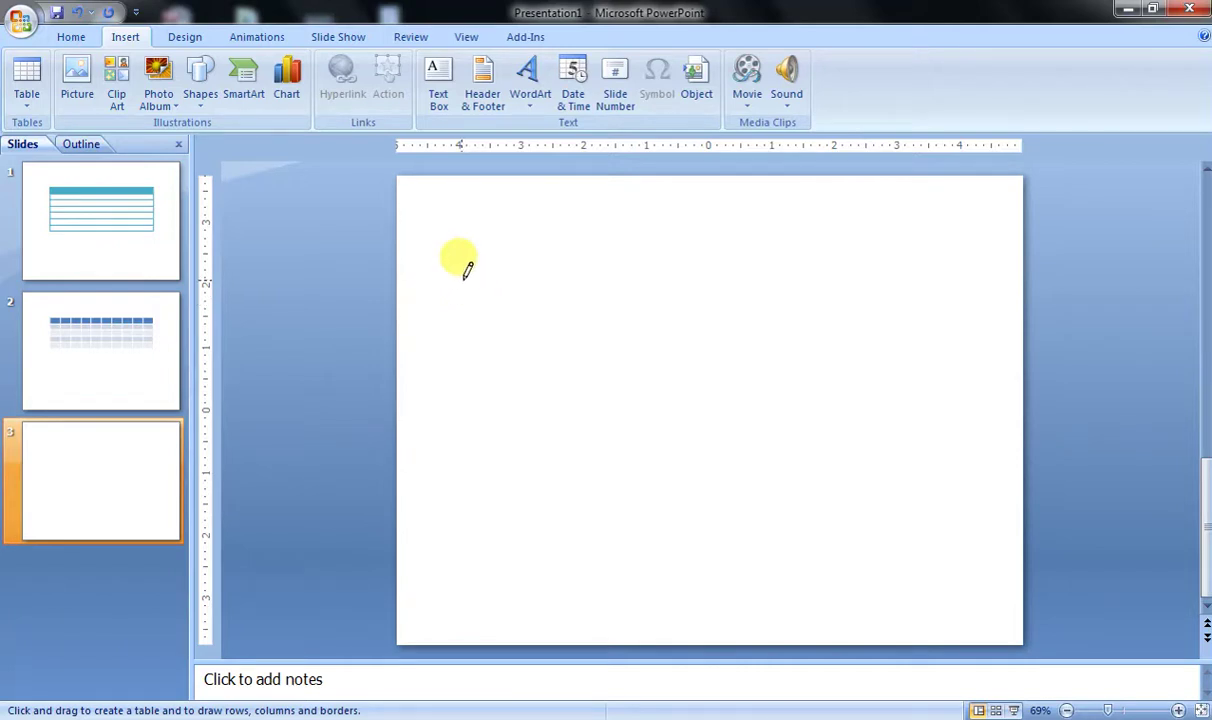
mouse_move(436, 241)
mouse_down()
mouse_move(962, 288)
mouse_move(579, 277)
mouse_move(889, 367)
mouse_up()
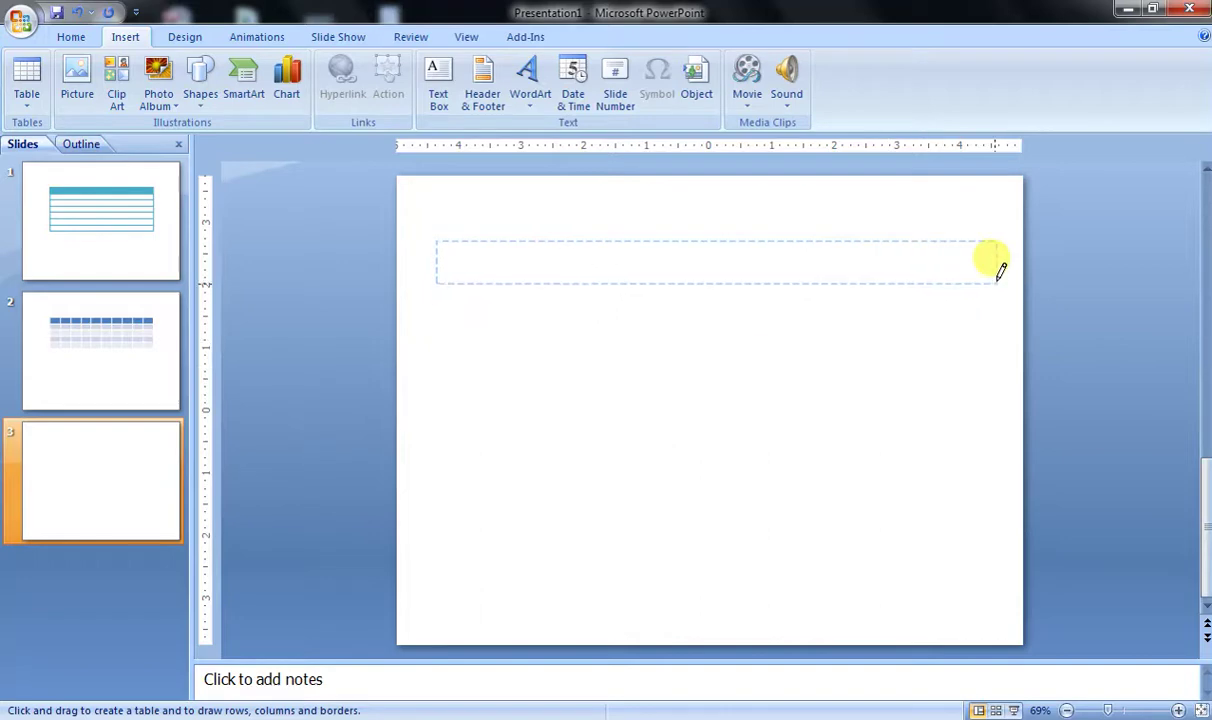
drag(889, 367, 998, 280)
click(490, 380)
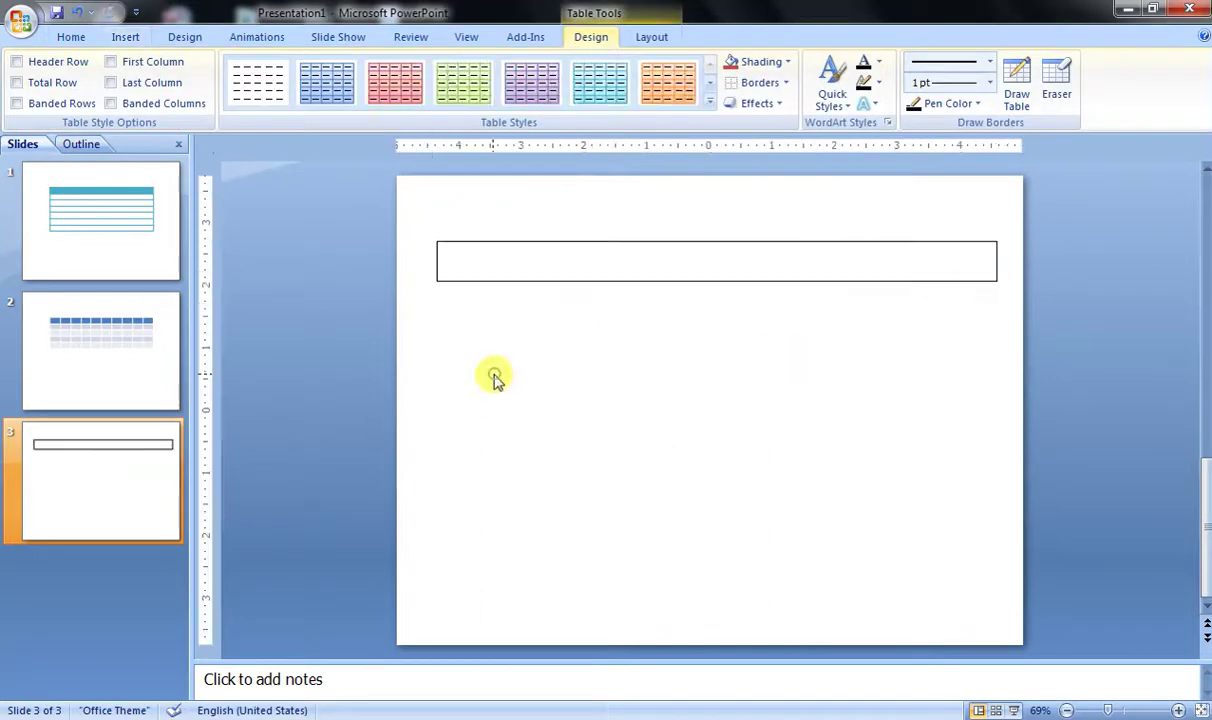
Draw a smaller table below the wide one, then add blank slide 4.
click(118, 39)
click(27, 110)
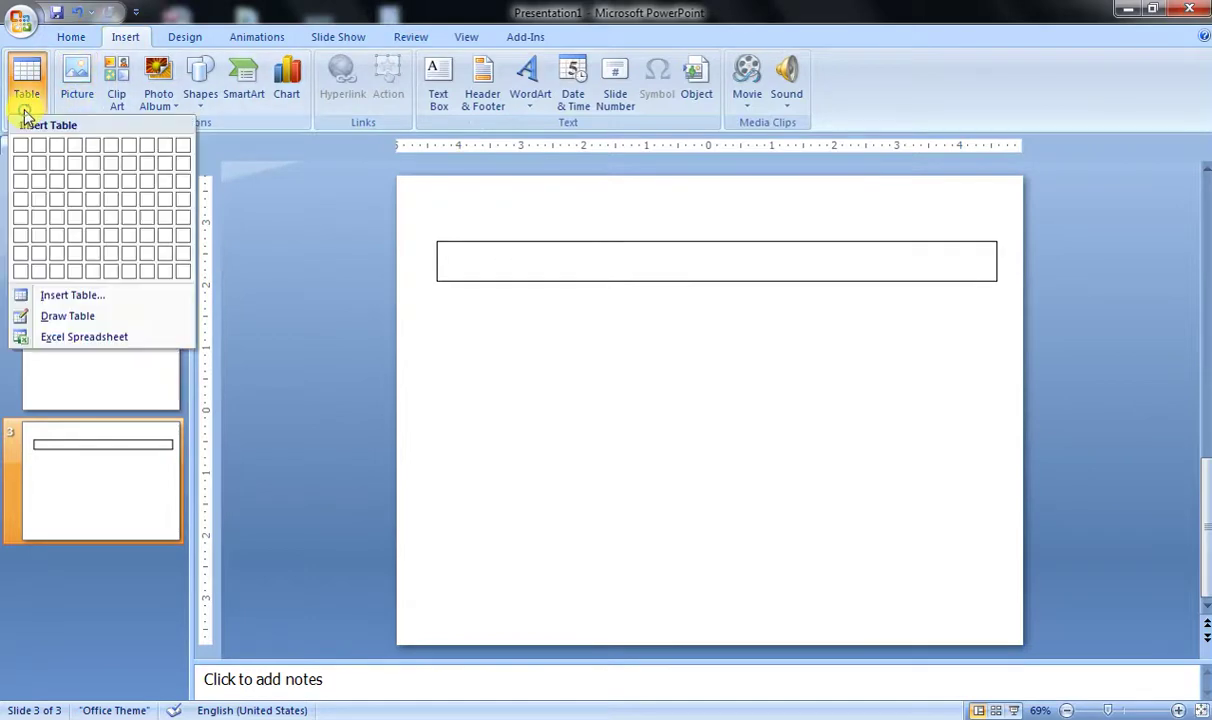
click(58, 318)
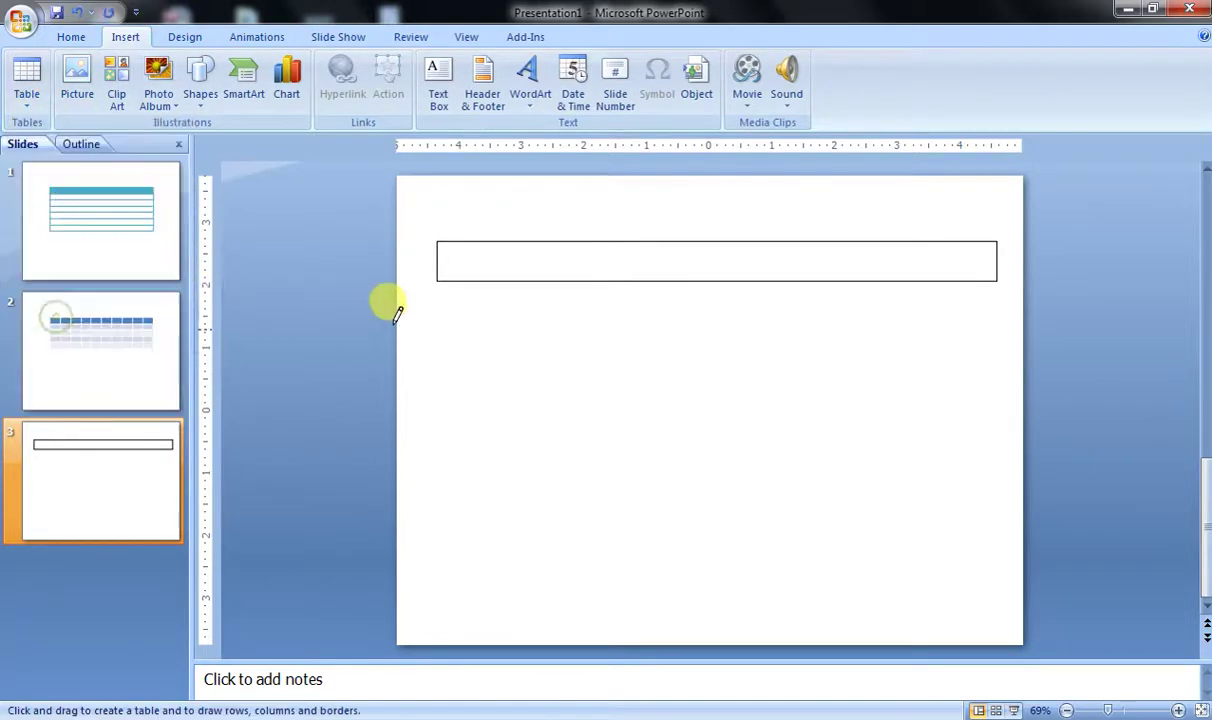
drag(445, 310, 595, 377)
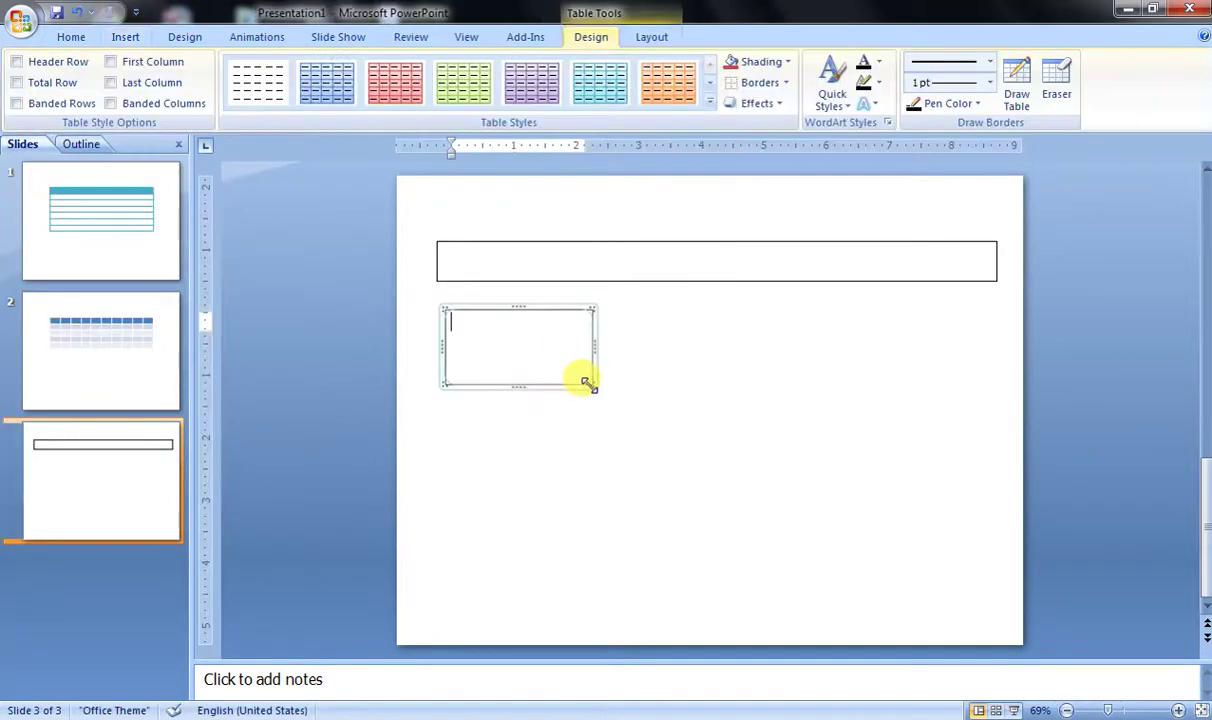
click(708, 393)
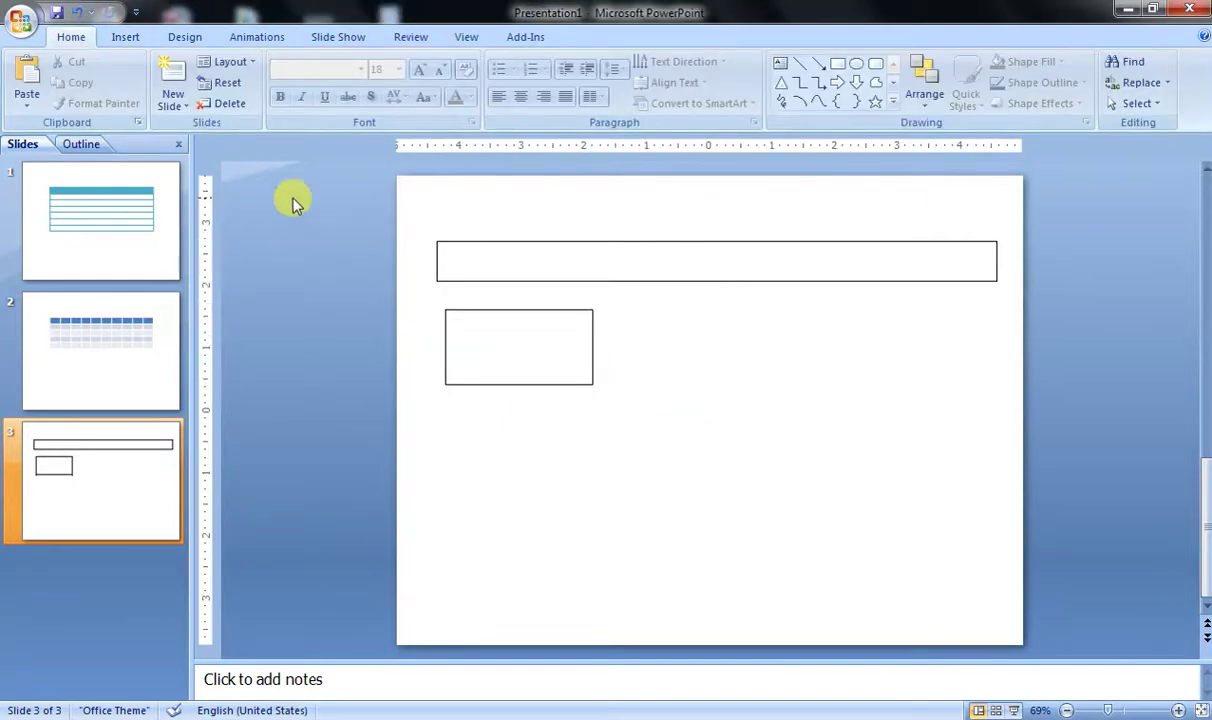
click(170, 80)
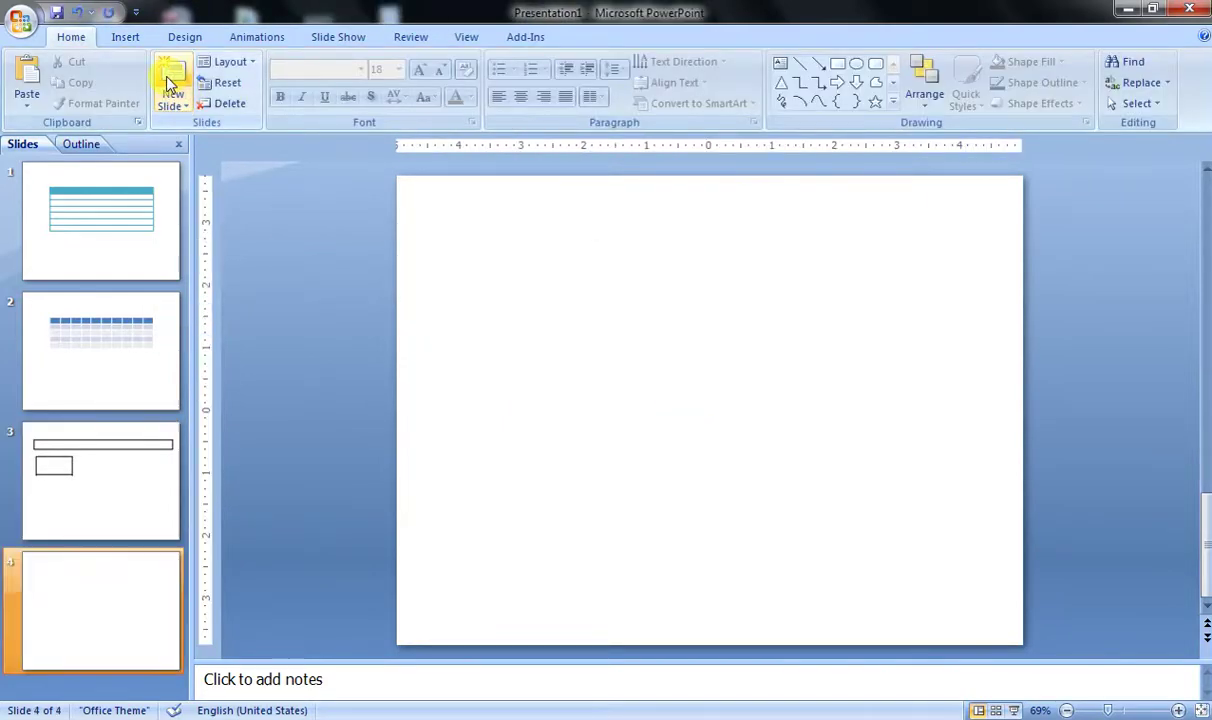
Embed an Excel spreadsheet on slide 4, enlarged to about 15 rows by 9 columns.
click(122, 36)
click(27, 106)
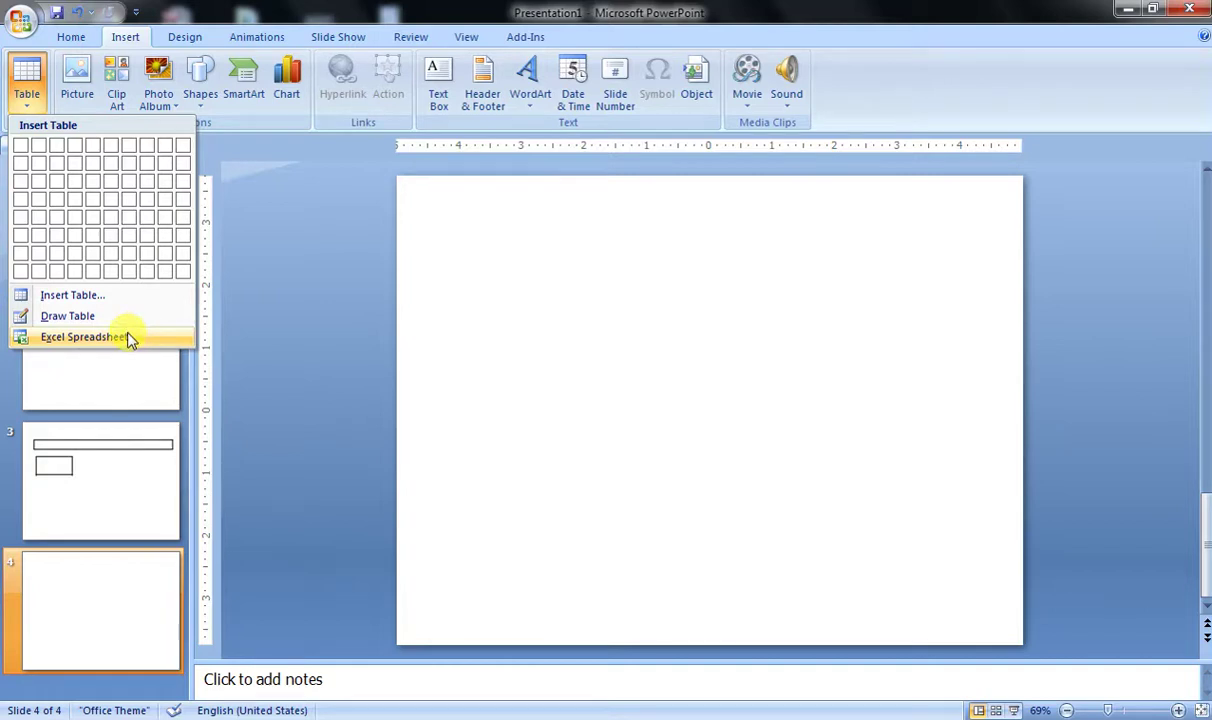
click(128, 338)
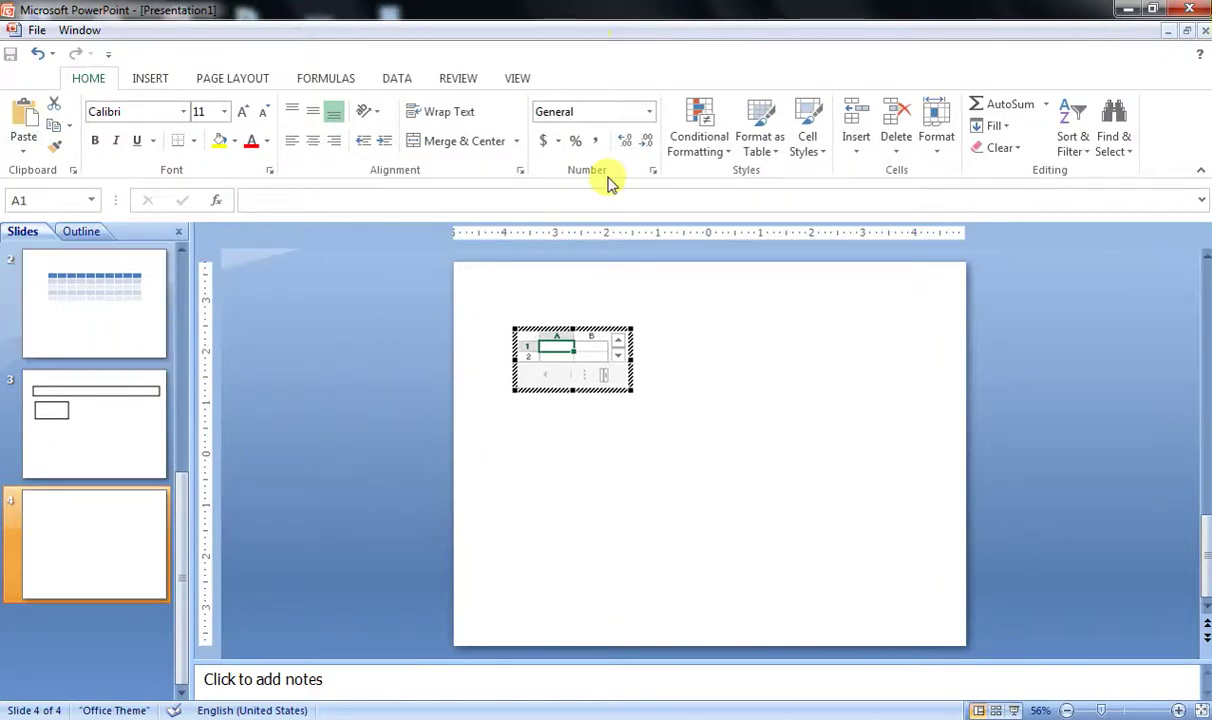
drag(632, 388, 887, 528)
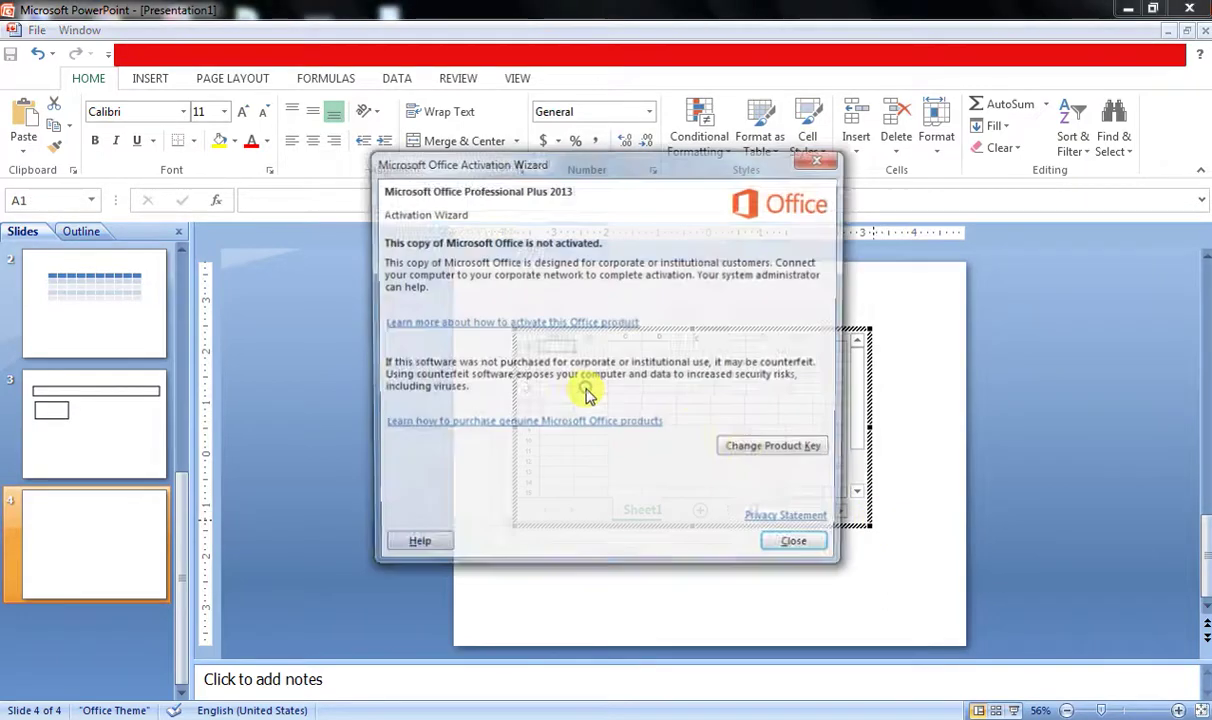
click(799, 549)
click(625, 398)
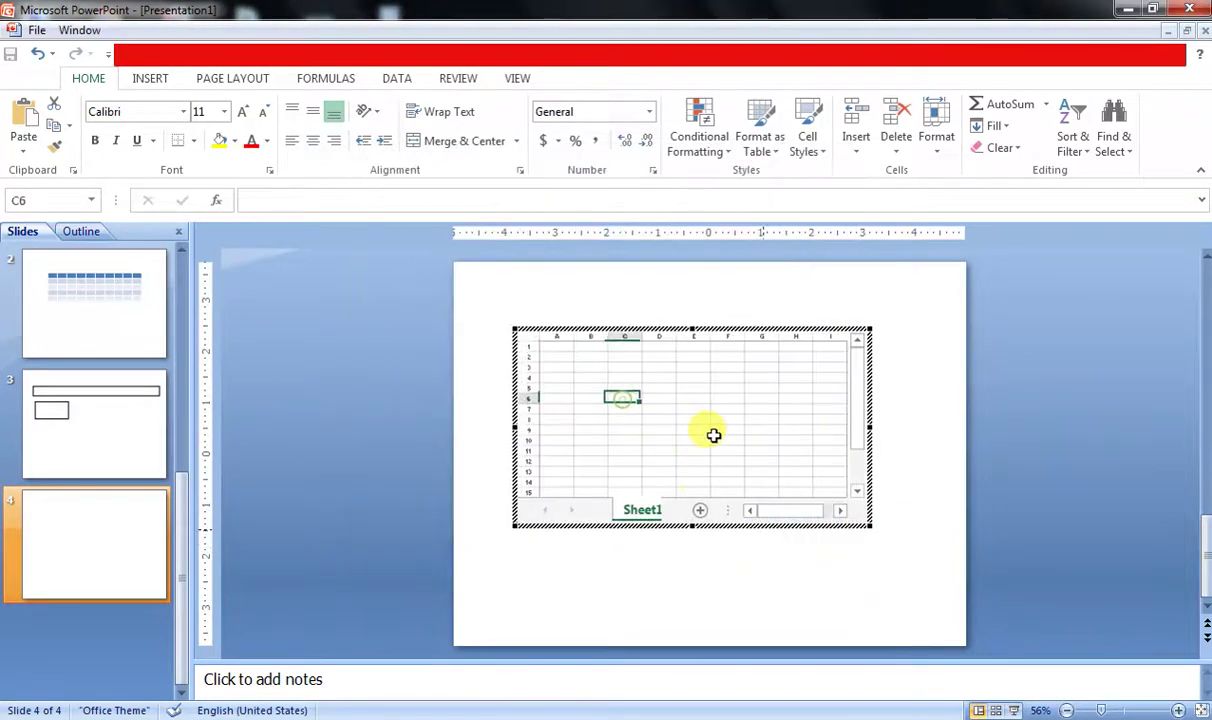
click(712, 430)
click(632, 420)
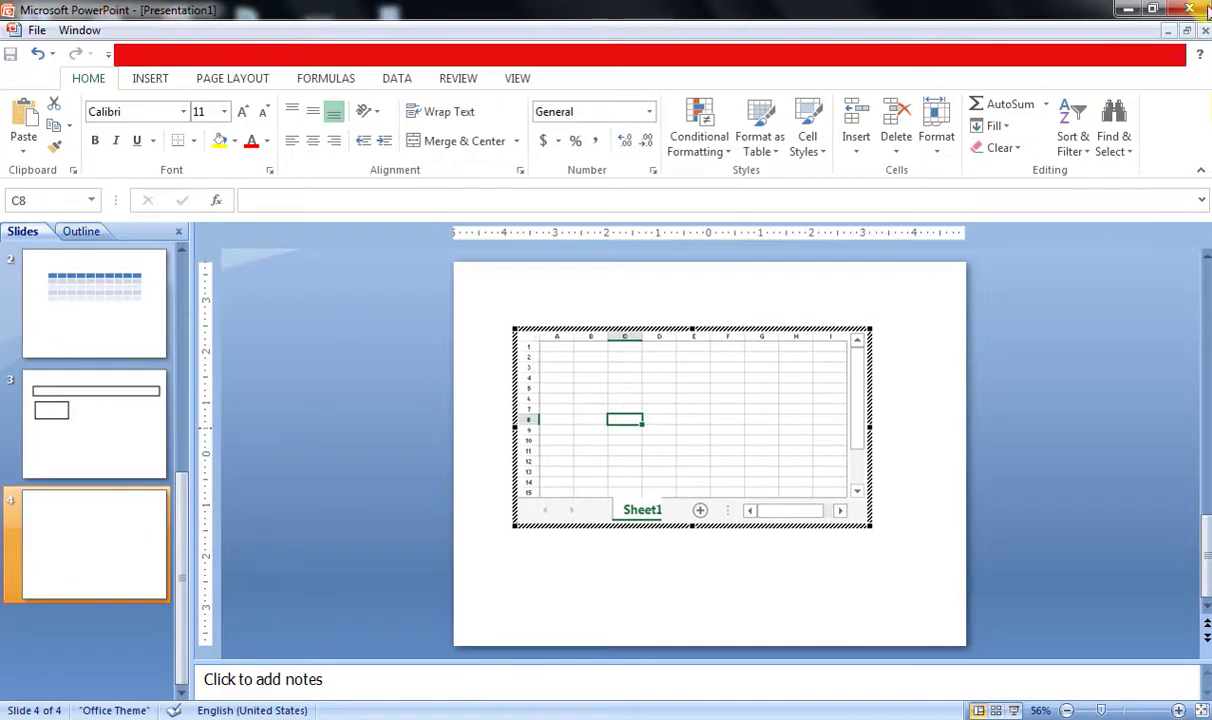
key(Escape)
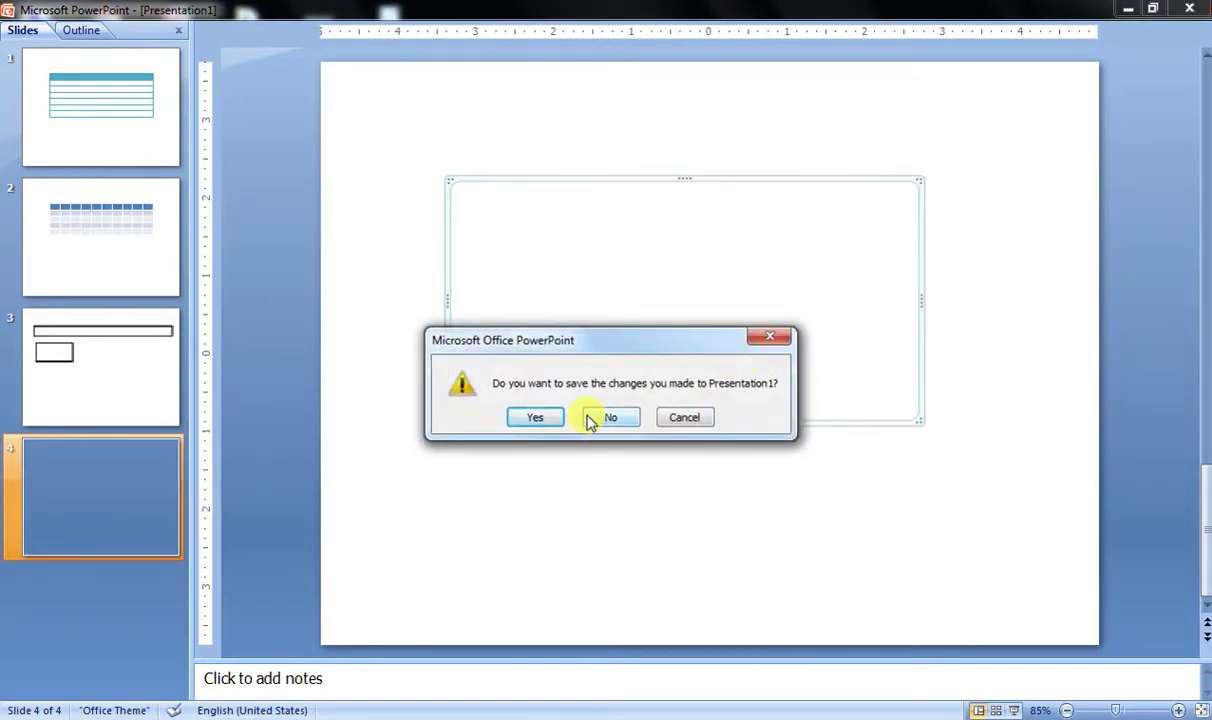
Close the presentation without saving its changes.
click(590, 420)
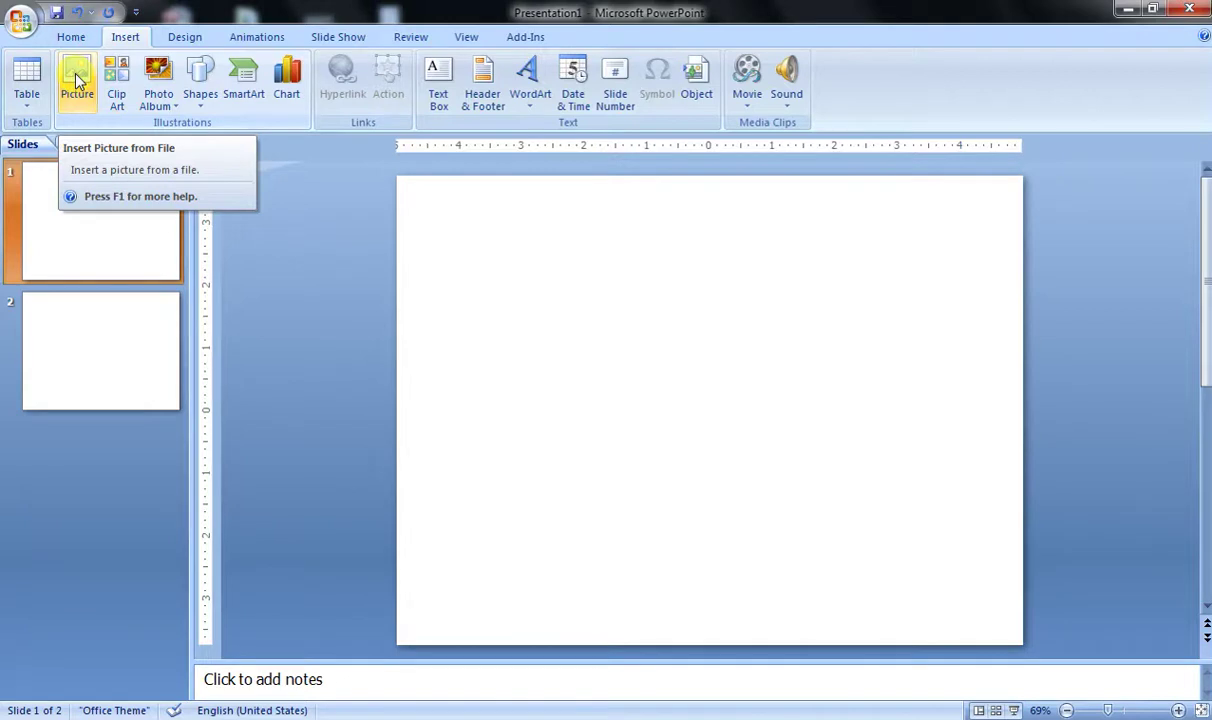
Open the Insert Picture browser and navigate to the Desktop folder.
click(78, 80)
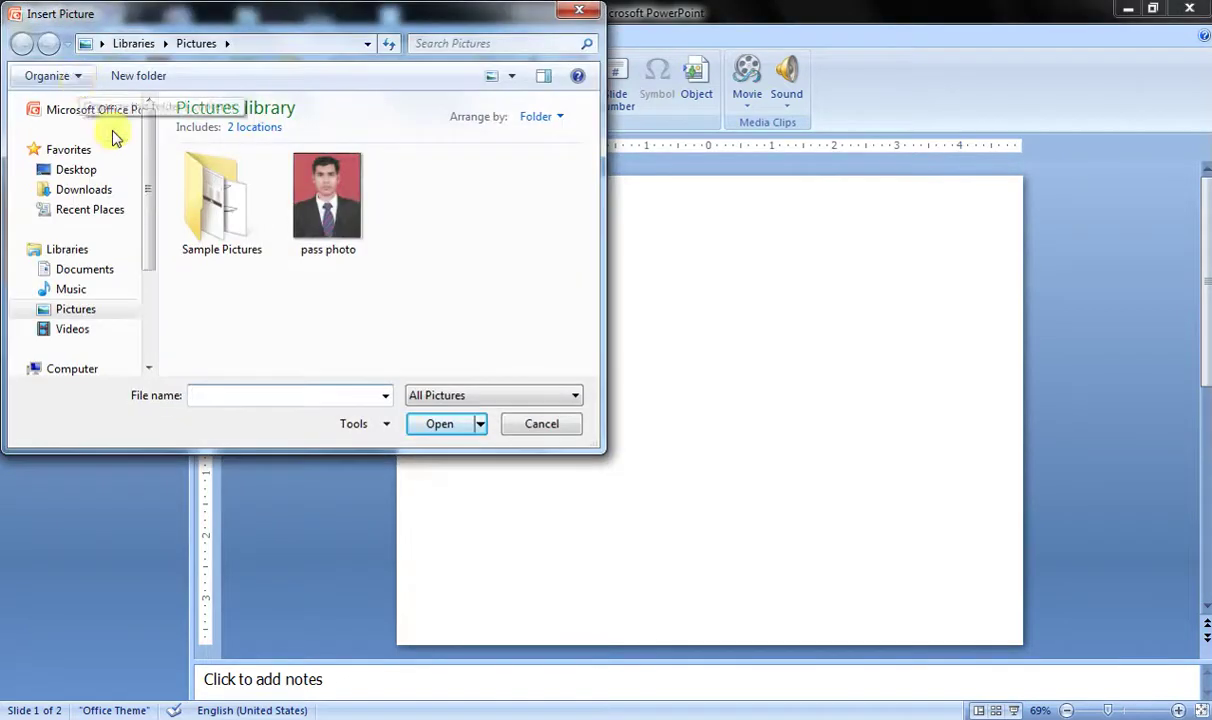
scroll(152, 309, down, 5)
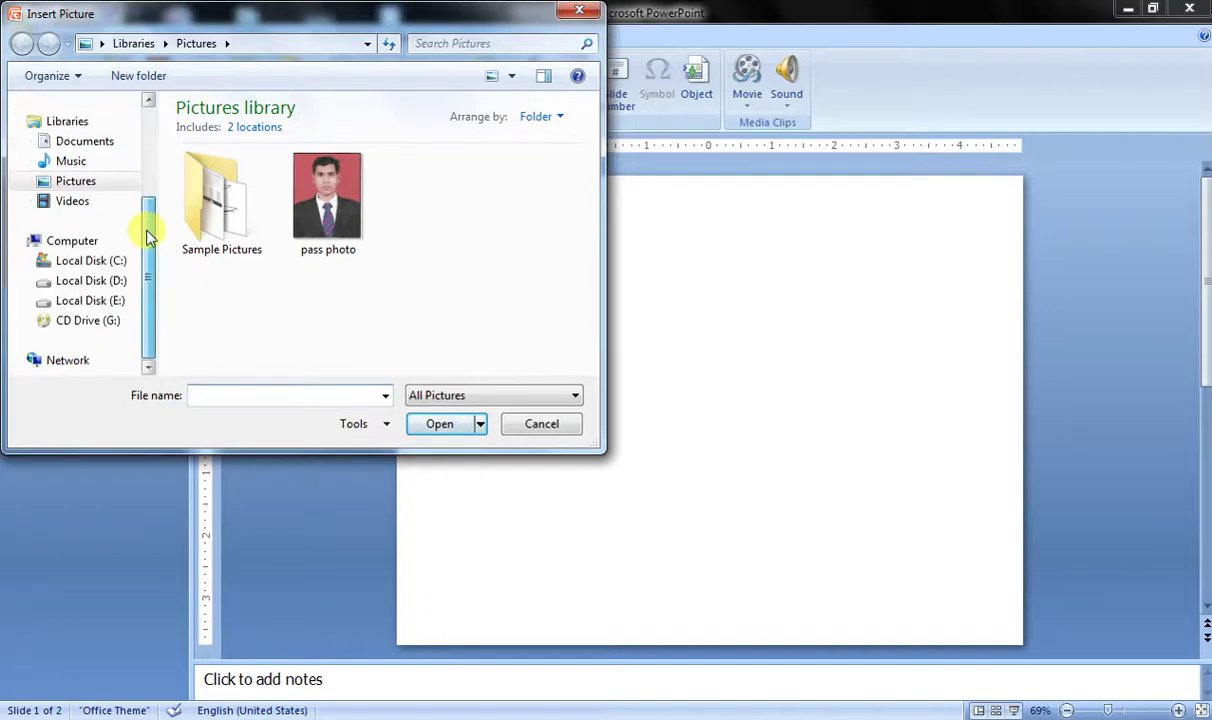
scroll(157, 124, up, 4)
scroll(120, 160, up, 1)
click(75, 172)
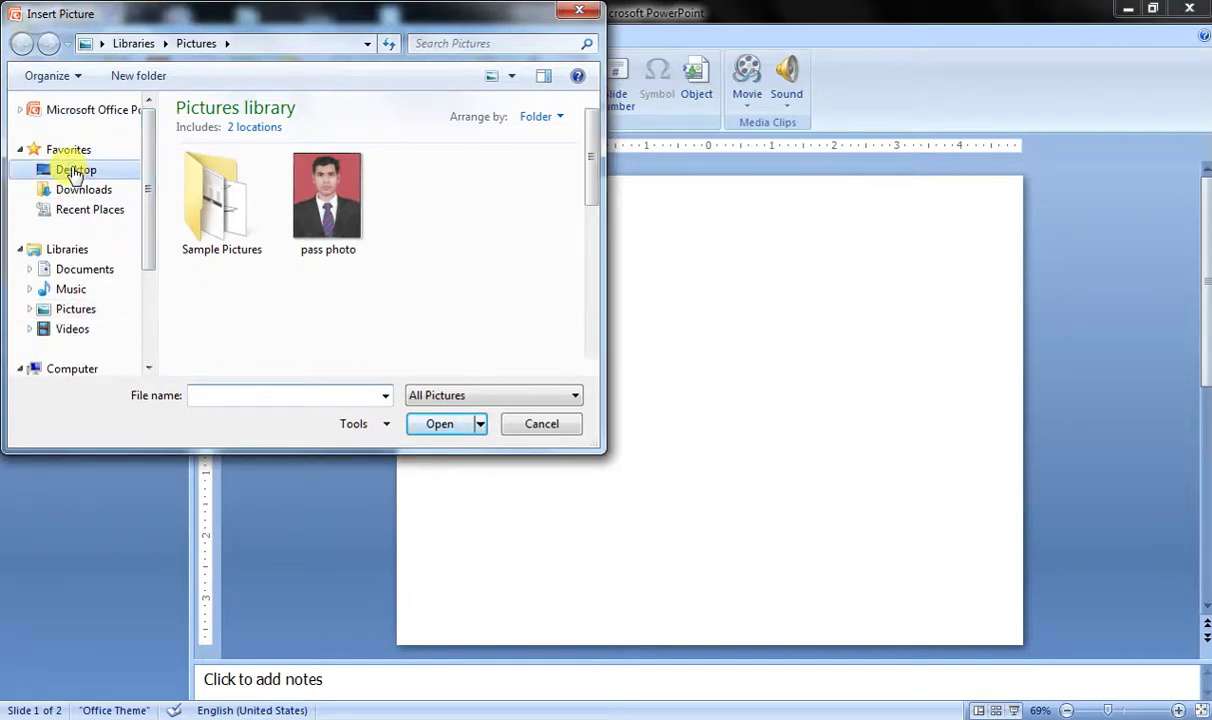
click(78, 192)
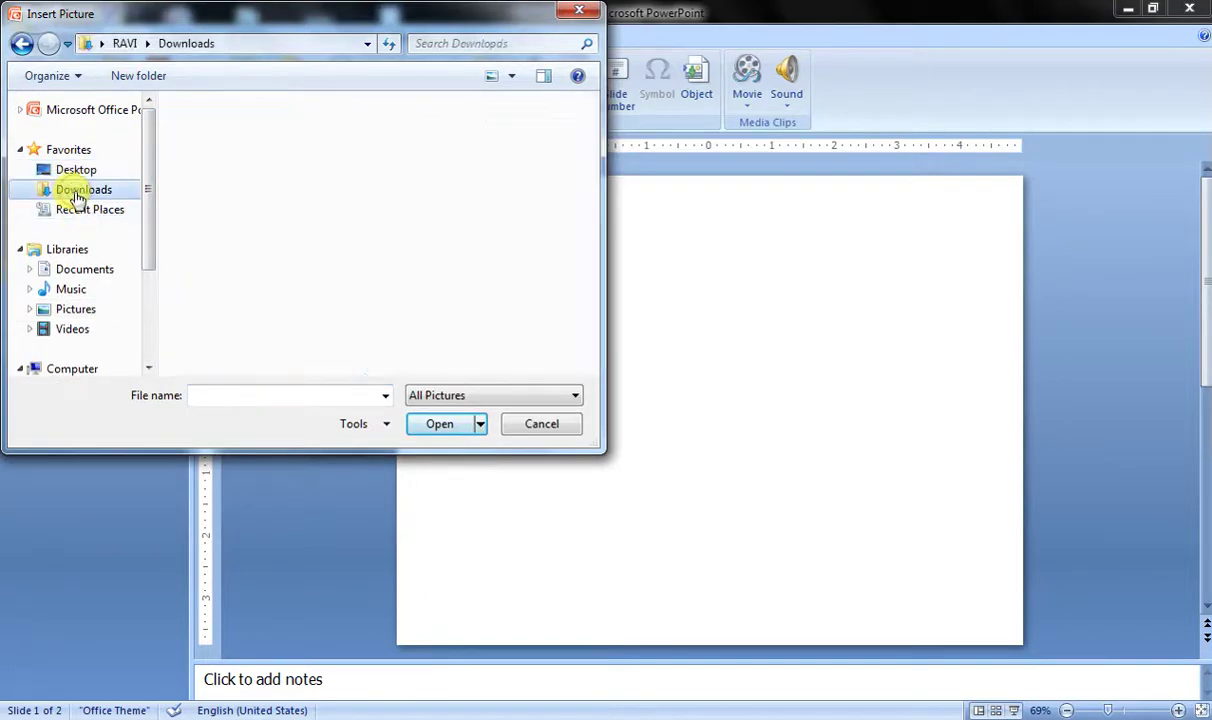
click(72, 172)
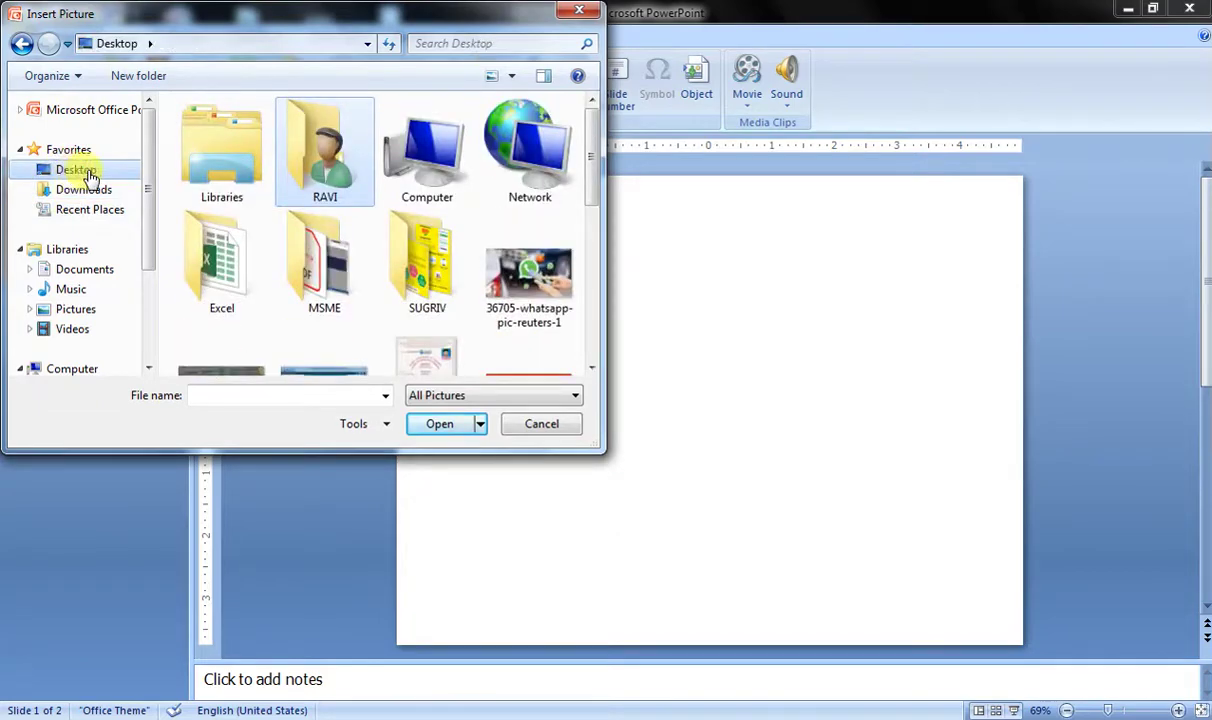
Insert the 36705-whatsapp-pic-reuters-1 image from the Desktop onto slide 1.
click(538, 290)
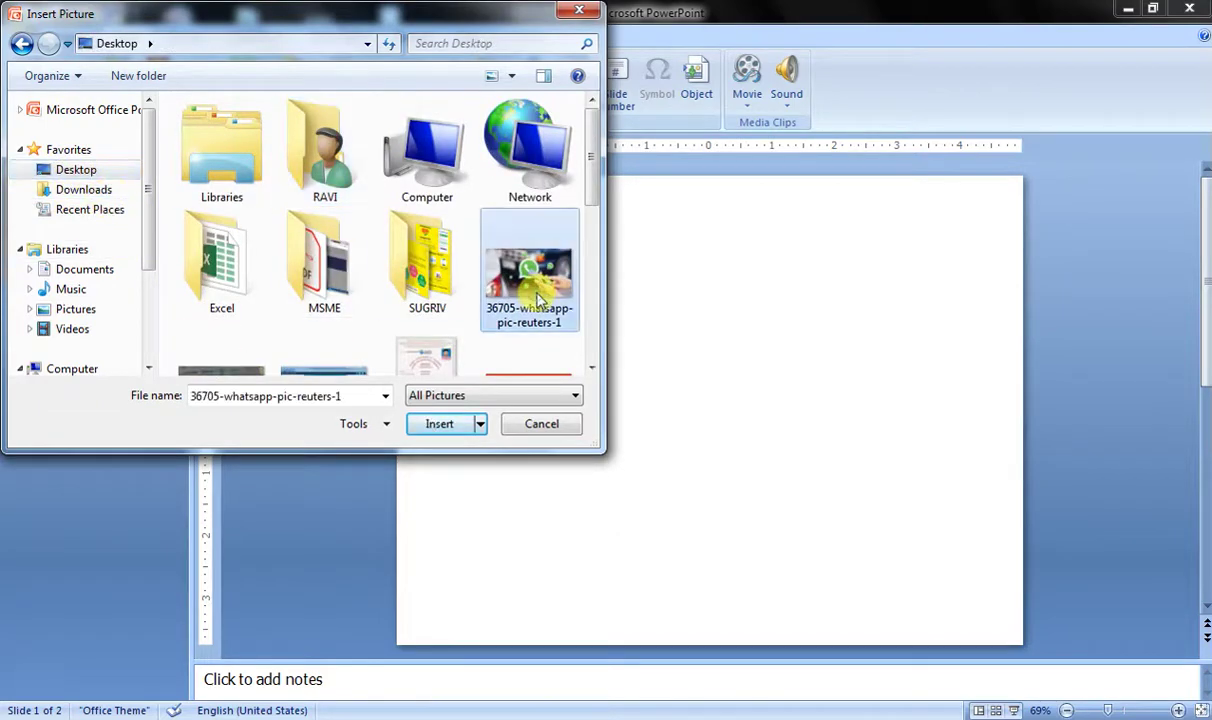
scroll(488, 342, down, 5)
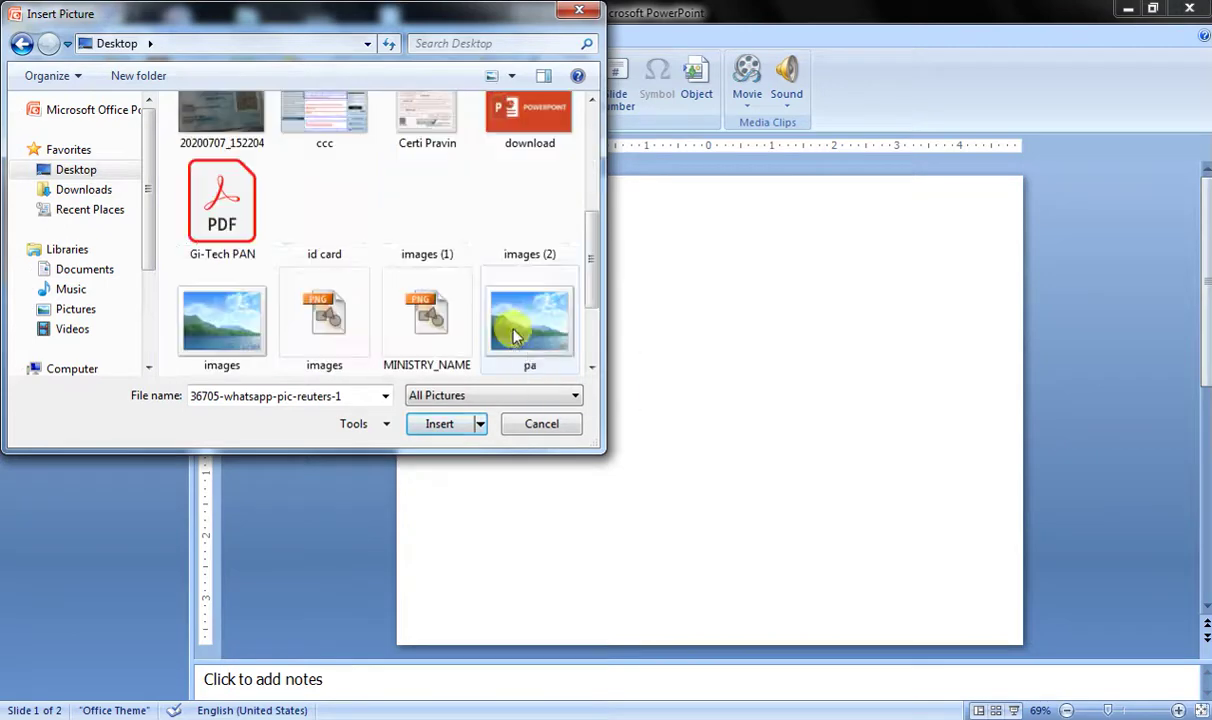
scroll(514, 330, up, 3)
scroll(505, 262, down, 1)
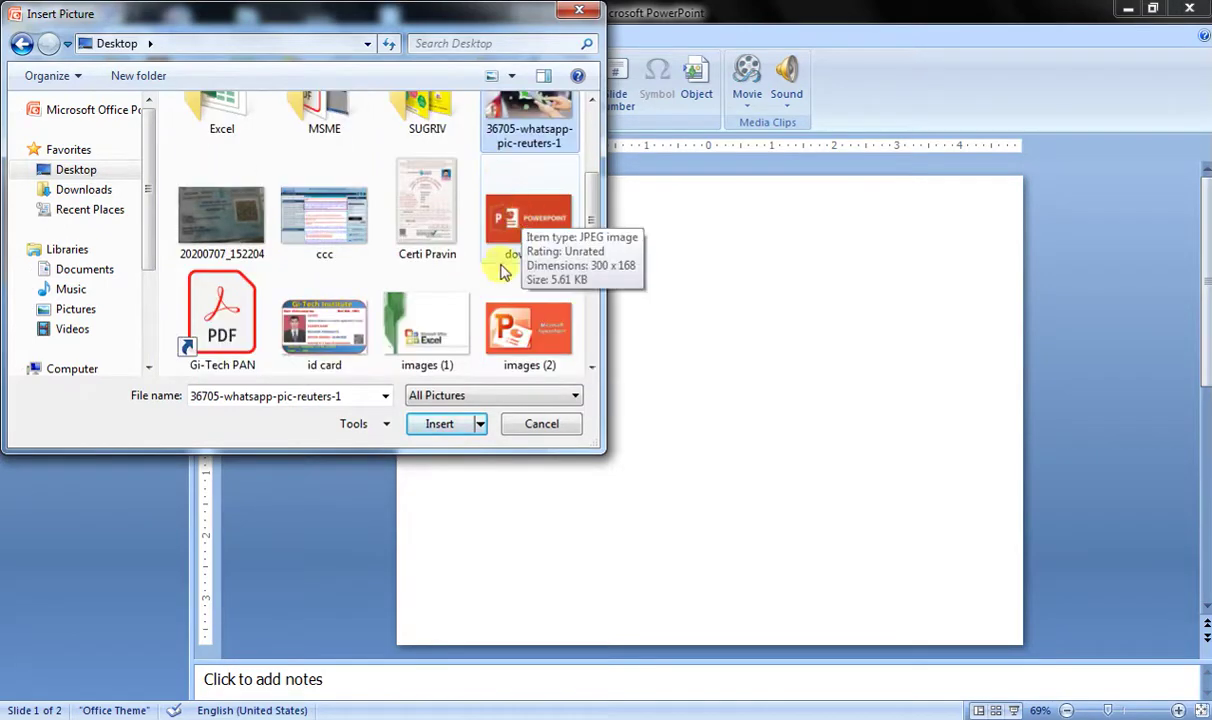
scroll(506, 187, up, 1)
click(433, 424)
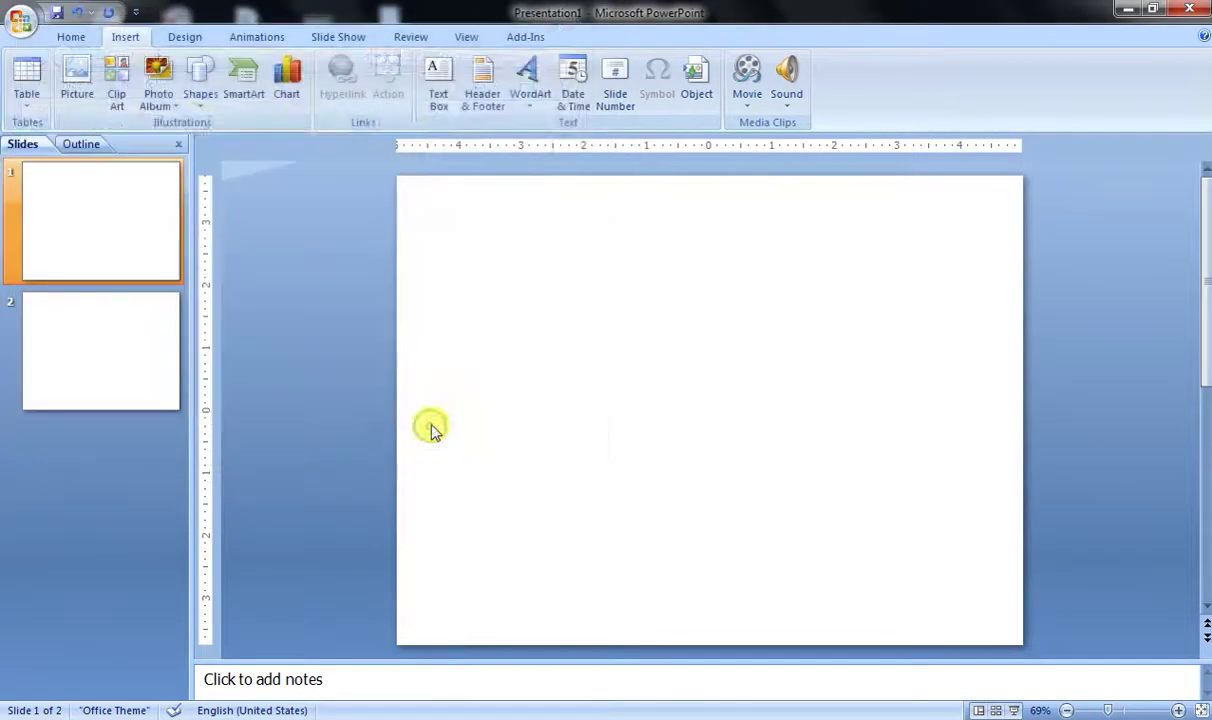
Insert the pass photo from Pictures onto slide 2 and move it to the top-right corner.
click(105, 356)
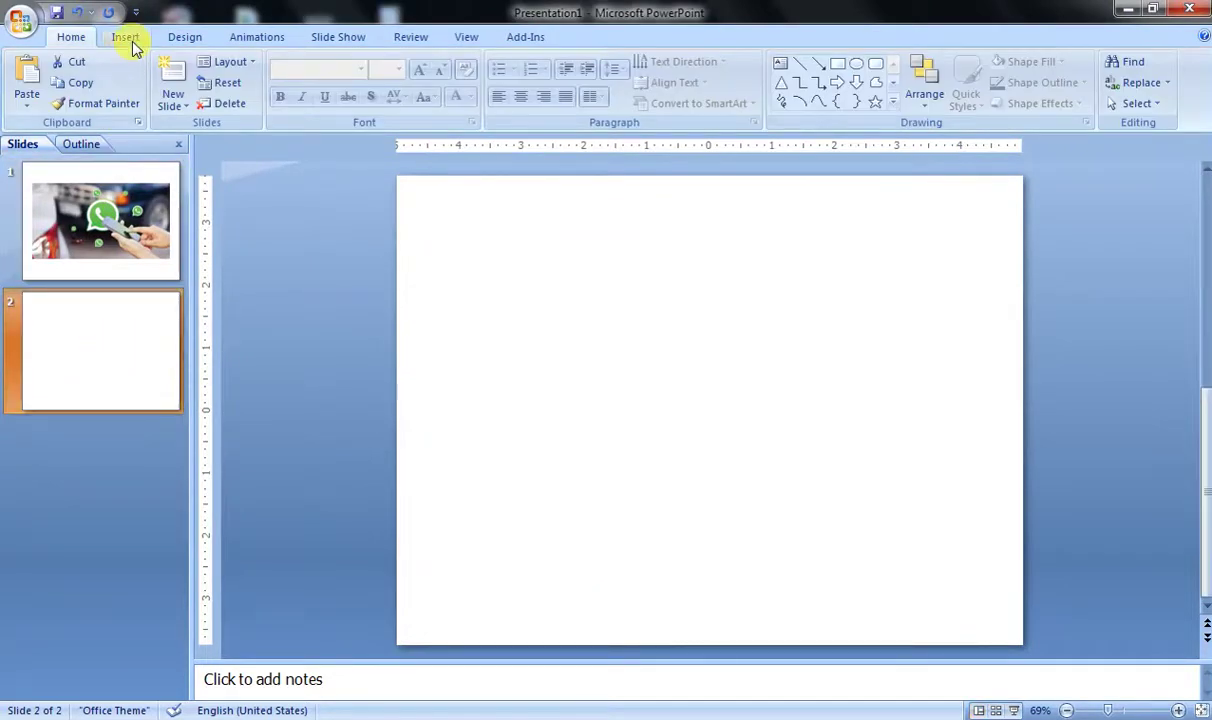
click(130, 40)
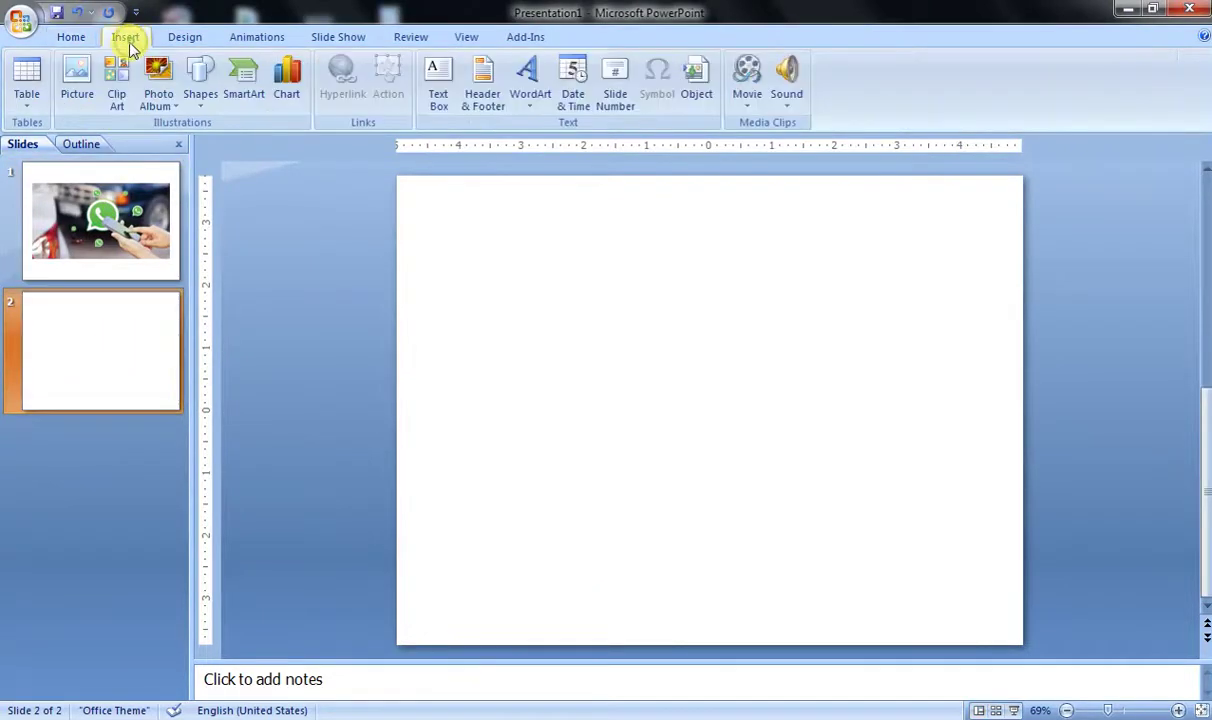
click(86, 93)
scroll(130, 260, down, 1)
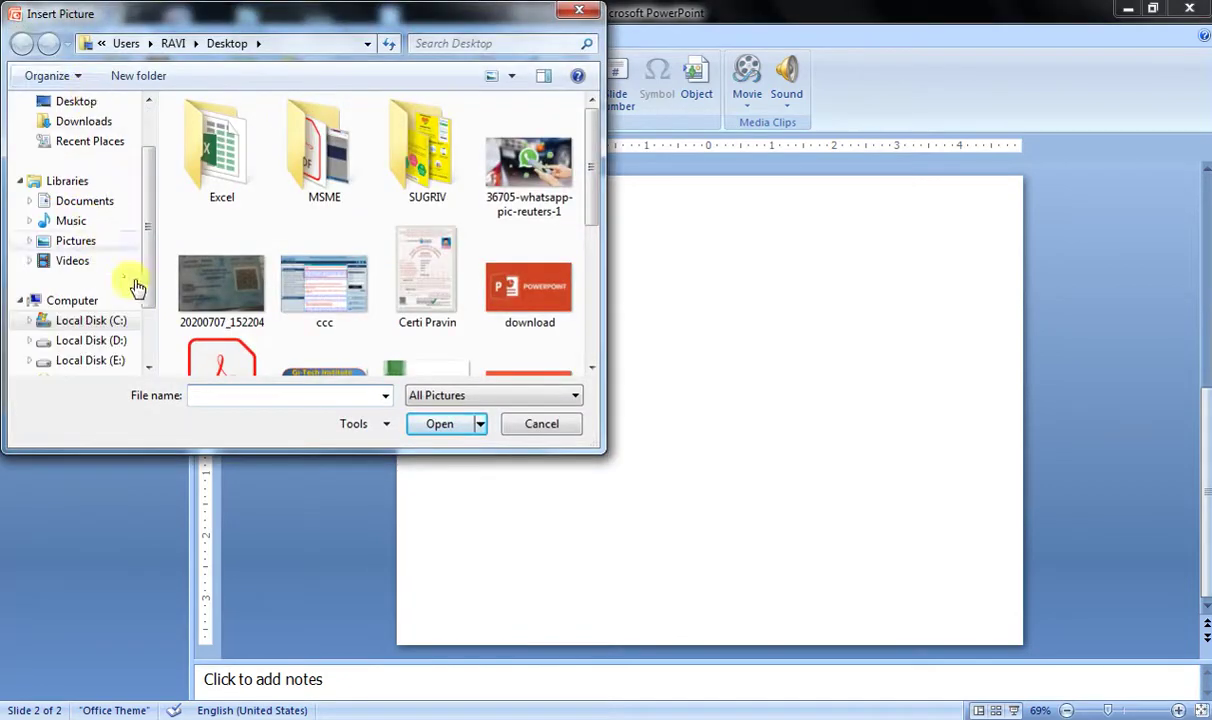
scroll(157, 200, up, 1)
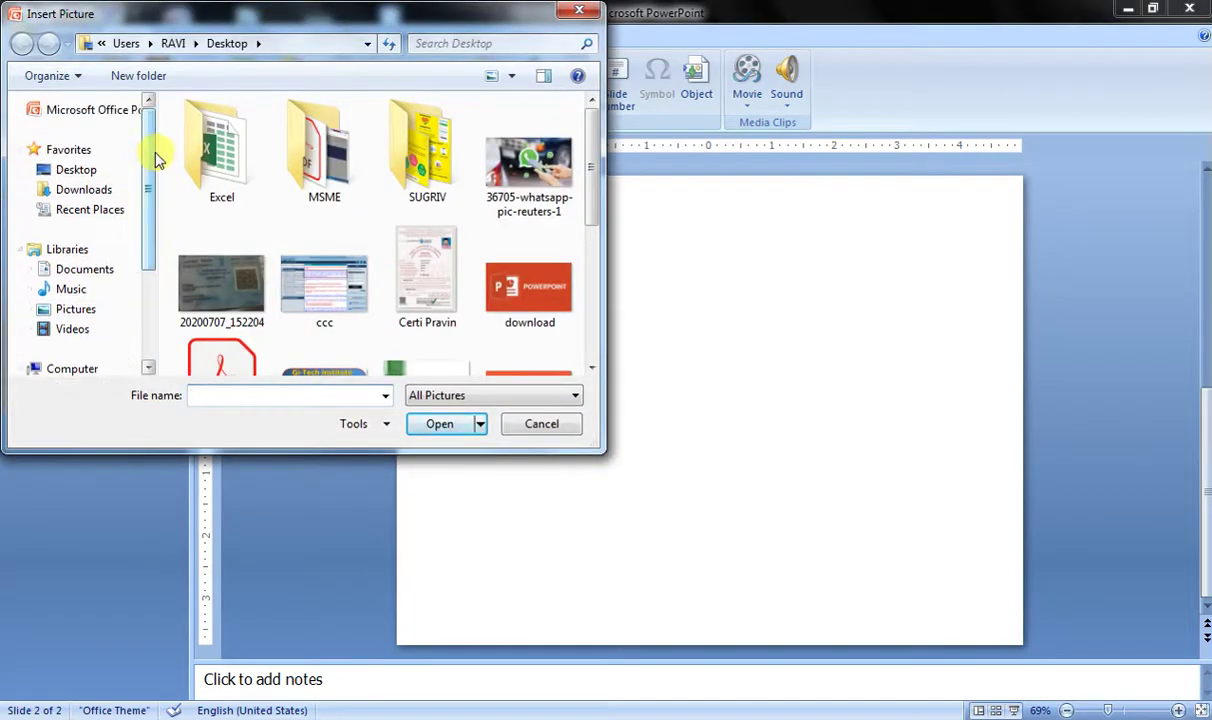
click(76, 313)
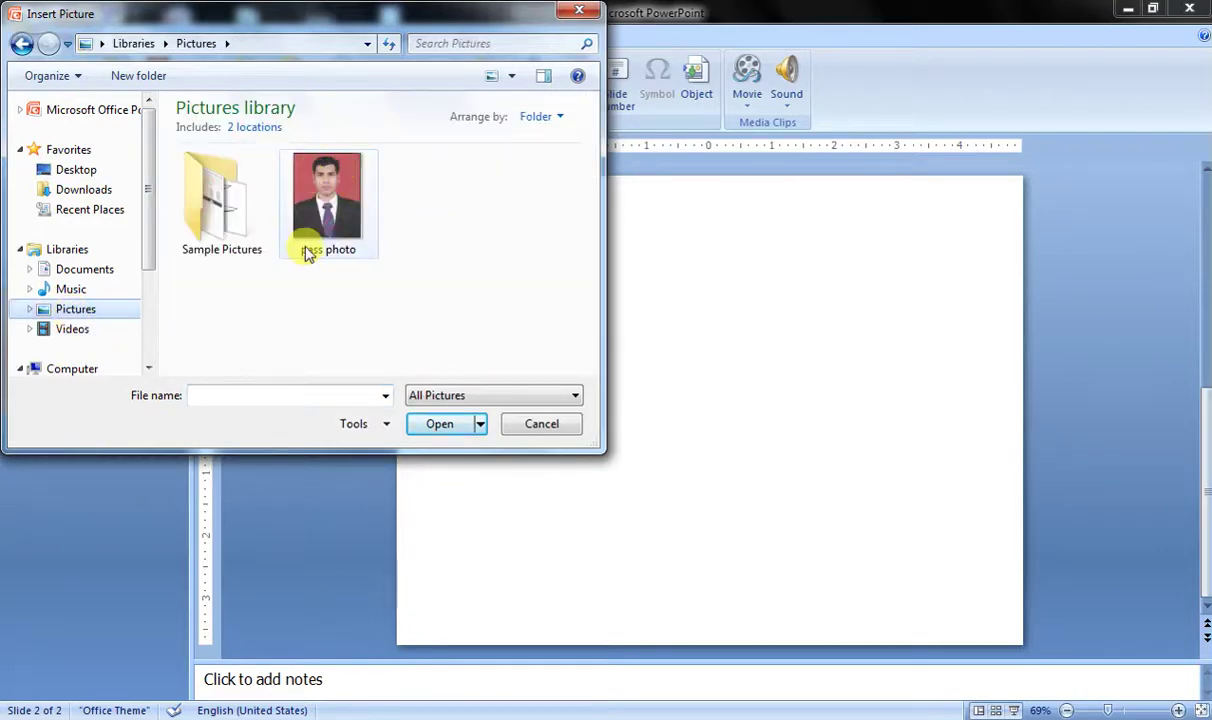
click(308, 250)
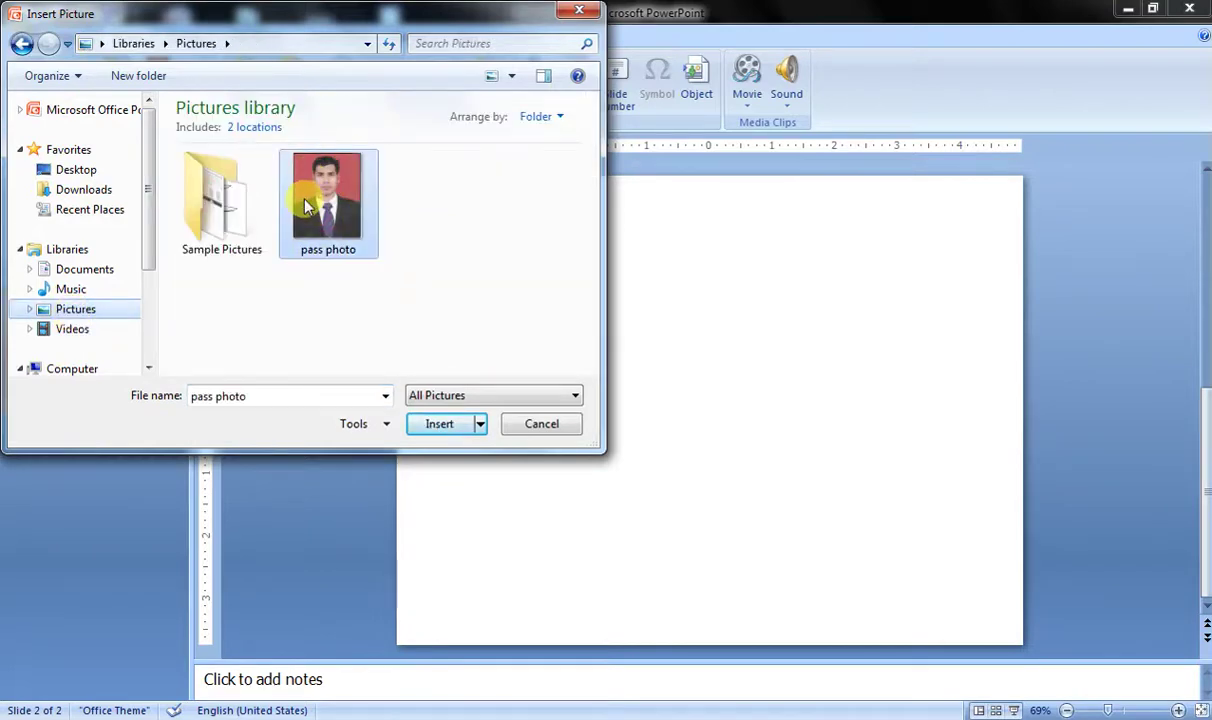
click(435, 428)
mouse_move(731, 413)
mouse_down()
mouse_move(890, 340)
mouse_move(892, 295)
mouse_up()
click(715, 290)
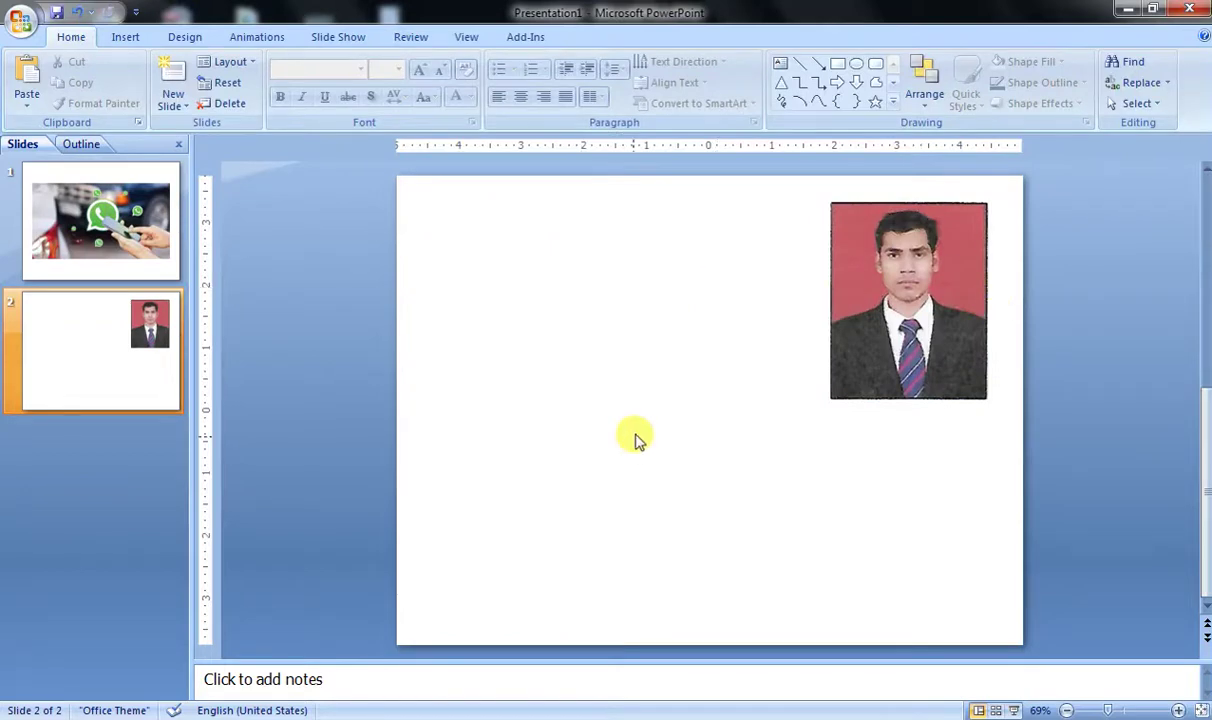
Resize the pass photo on slide 2 to a small picture in the top-left corner.
click(127, 38)
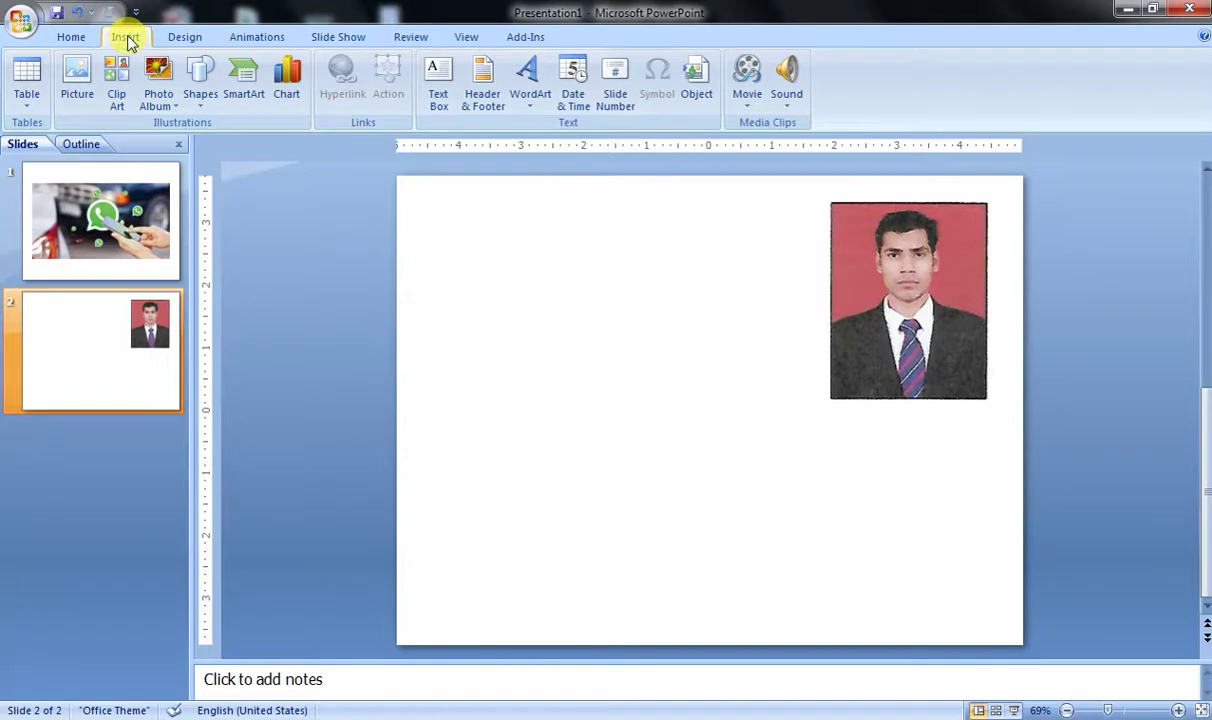
click(890, 345)
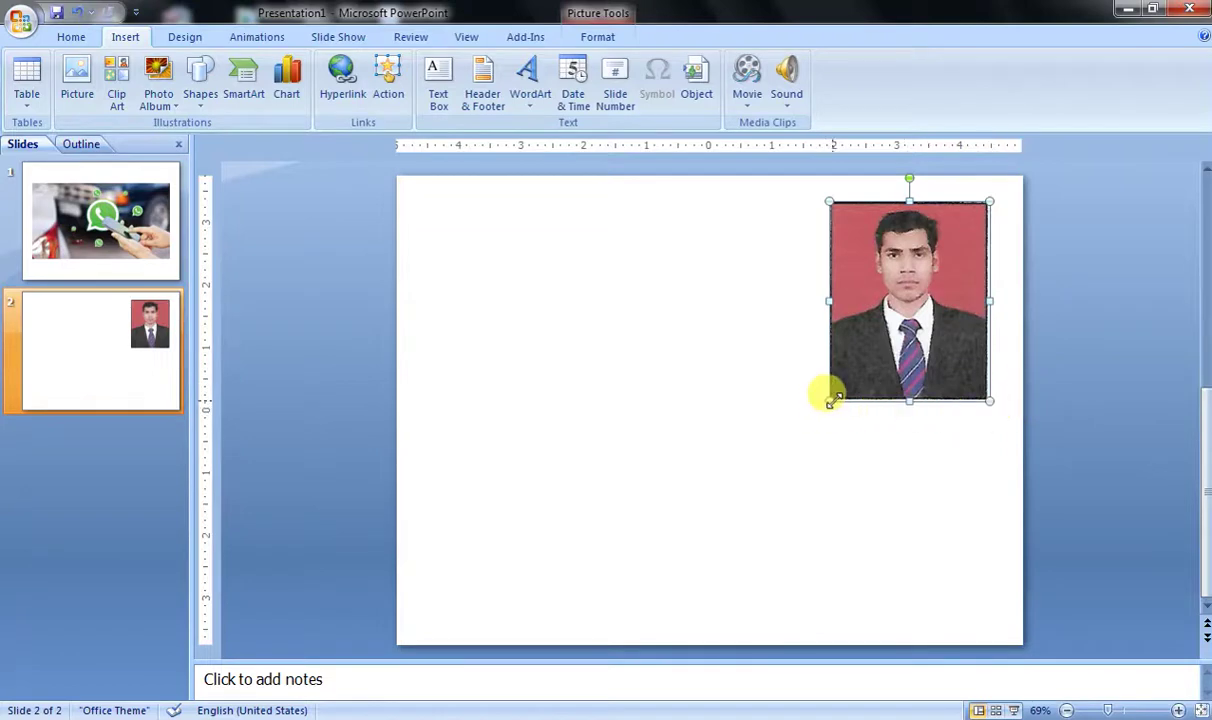
drag(829, 401, 722, 450)
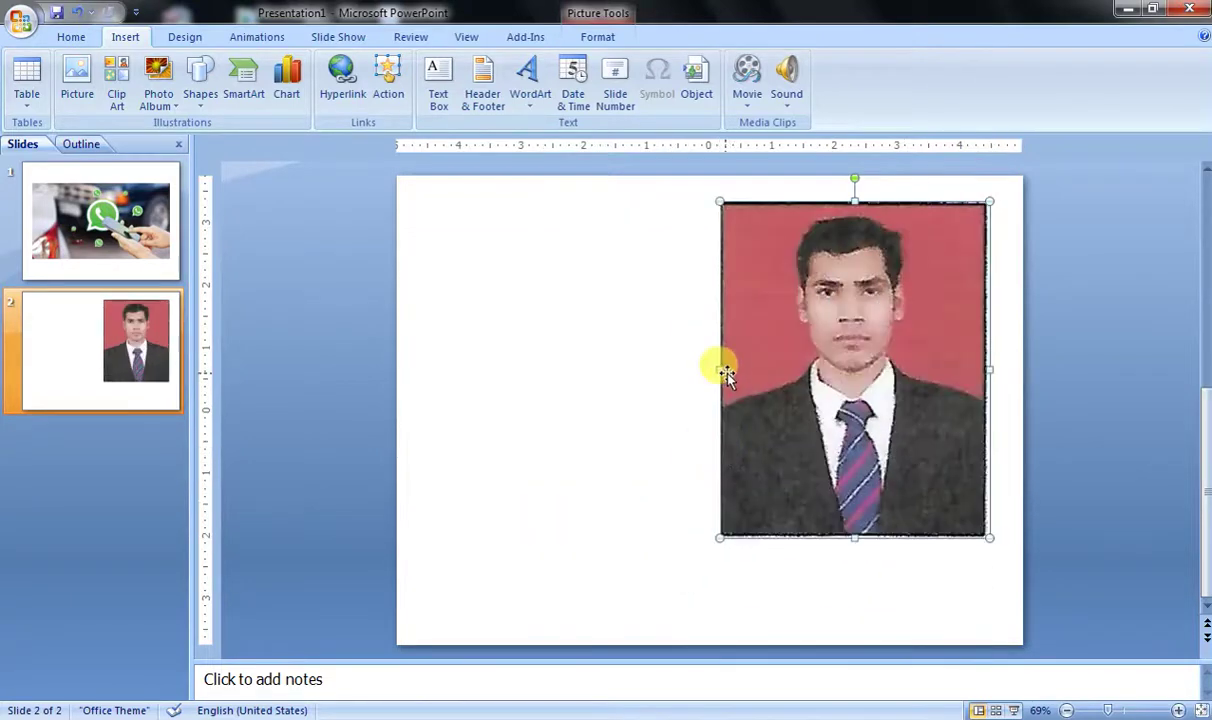
drag(720, 369, 578, 370)
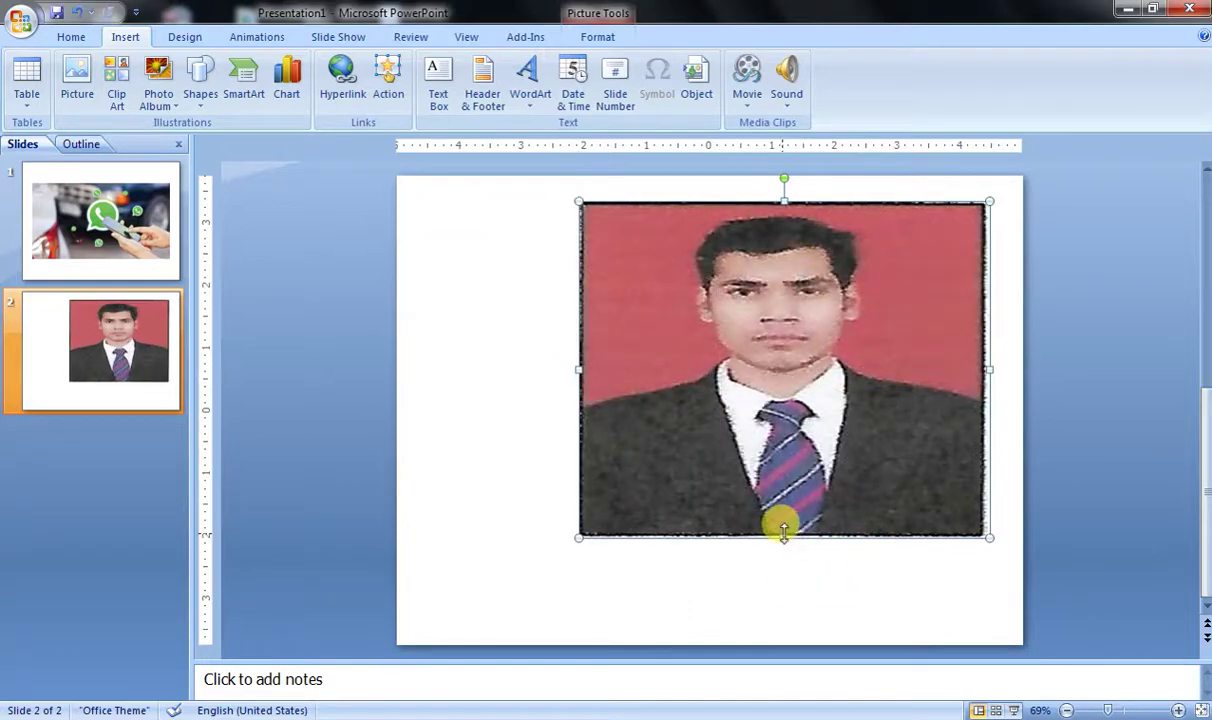
drag(784, 538, 783, 627)
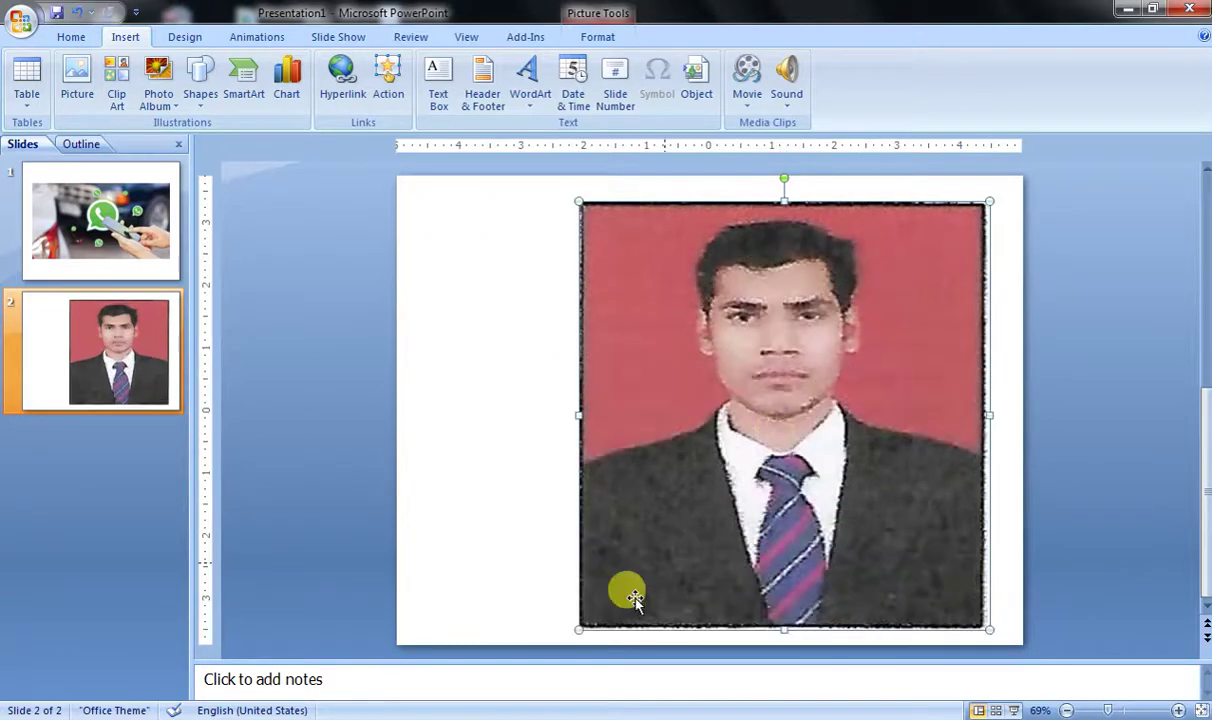
drag(580, 627, 888, 306)
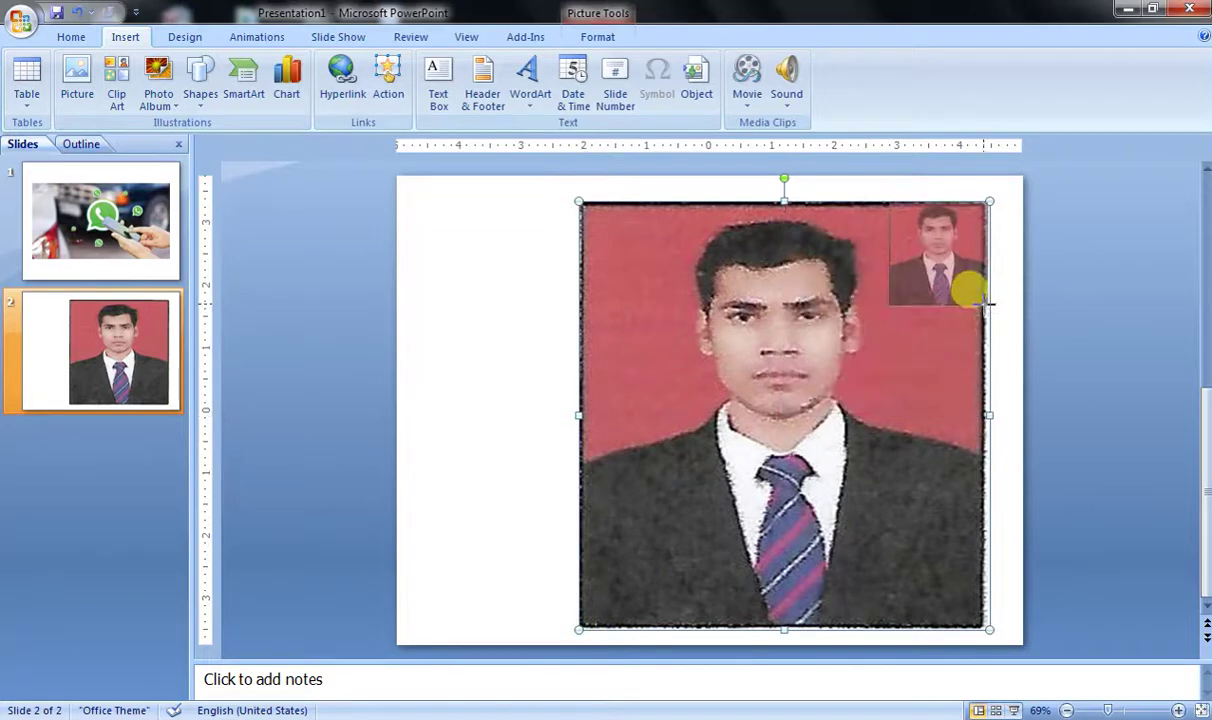
drag(950, 282, 969, 264)
drag(984, 214, 458, 214)
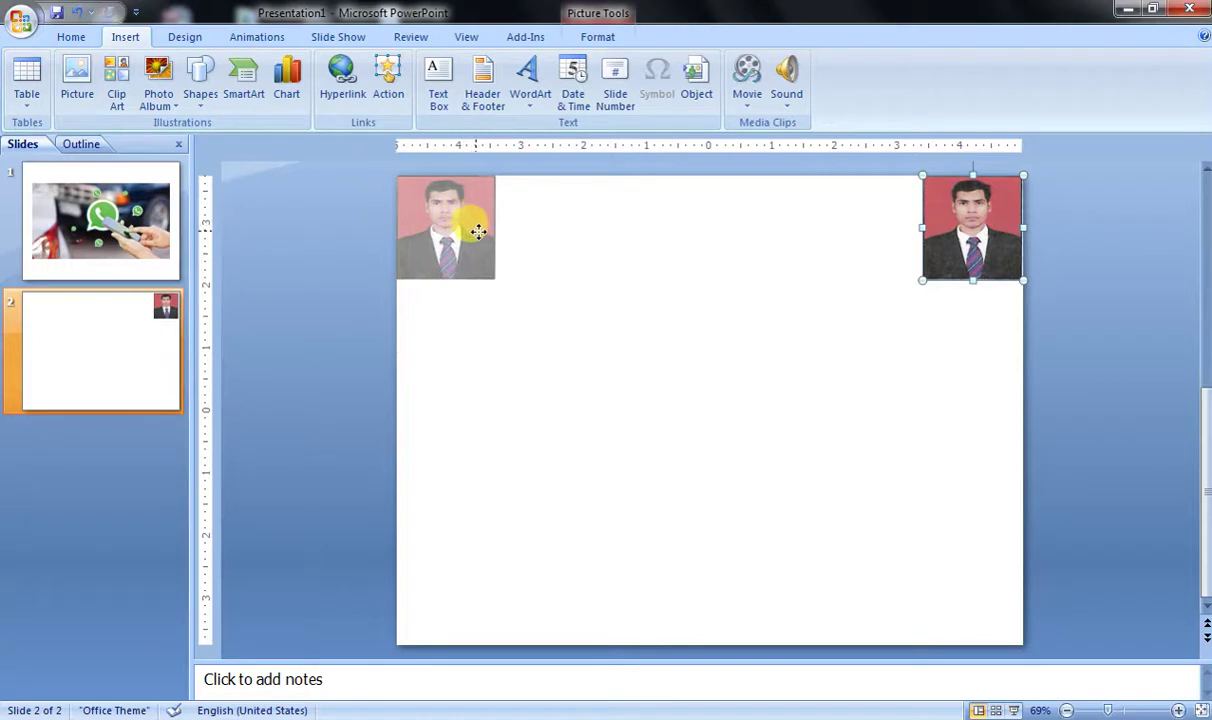
mouse_move(478, 232)
mouse_down()
mouse_move(490, 244)
mouse_move(468, 222)
mouse_move(481, 241)
mouse_up()
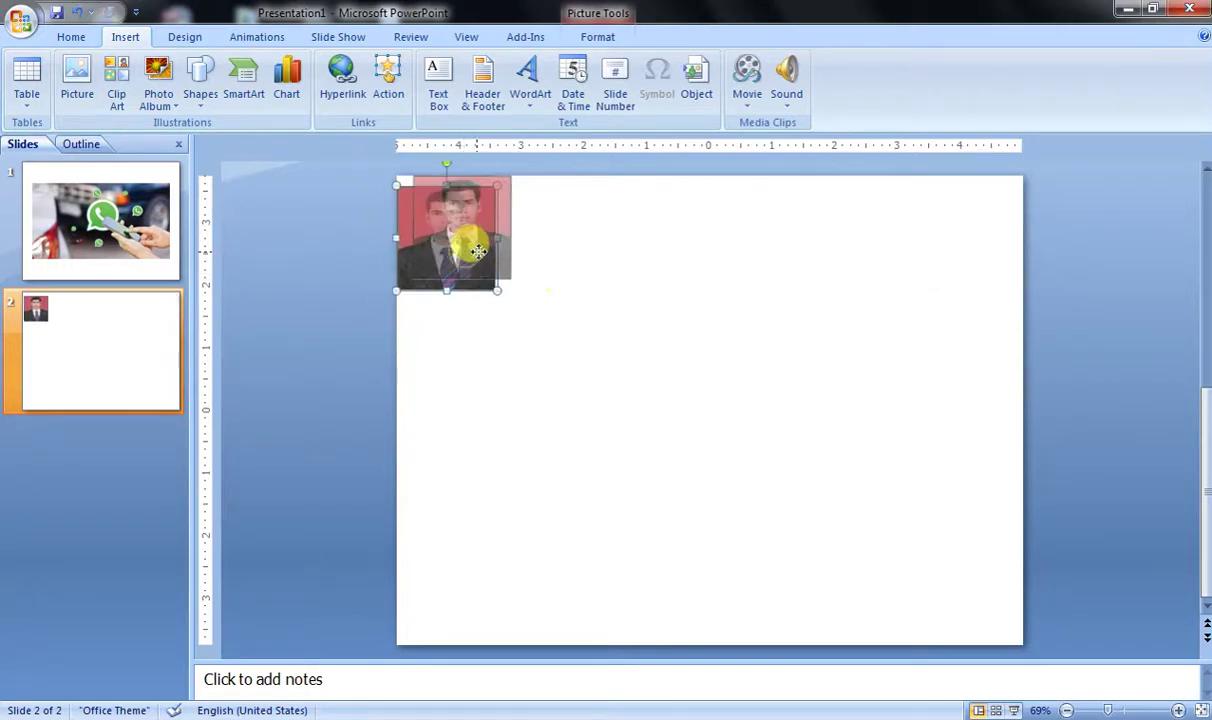
click(568, 276)
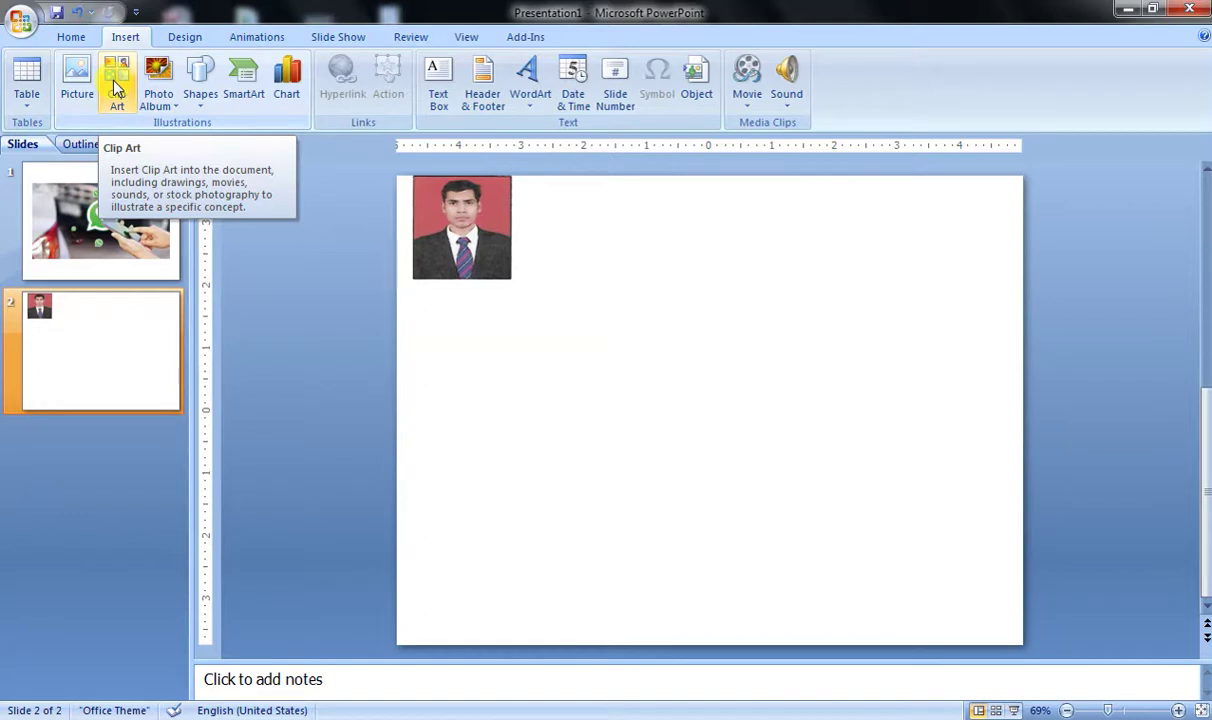
Insert Santa Claus and school bus clip art and place them beside the photo.
click(108, 72)
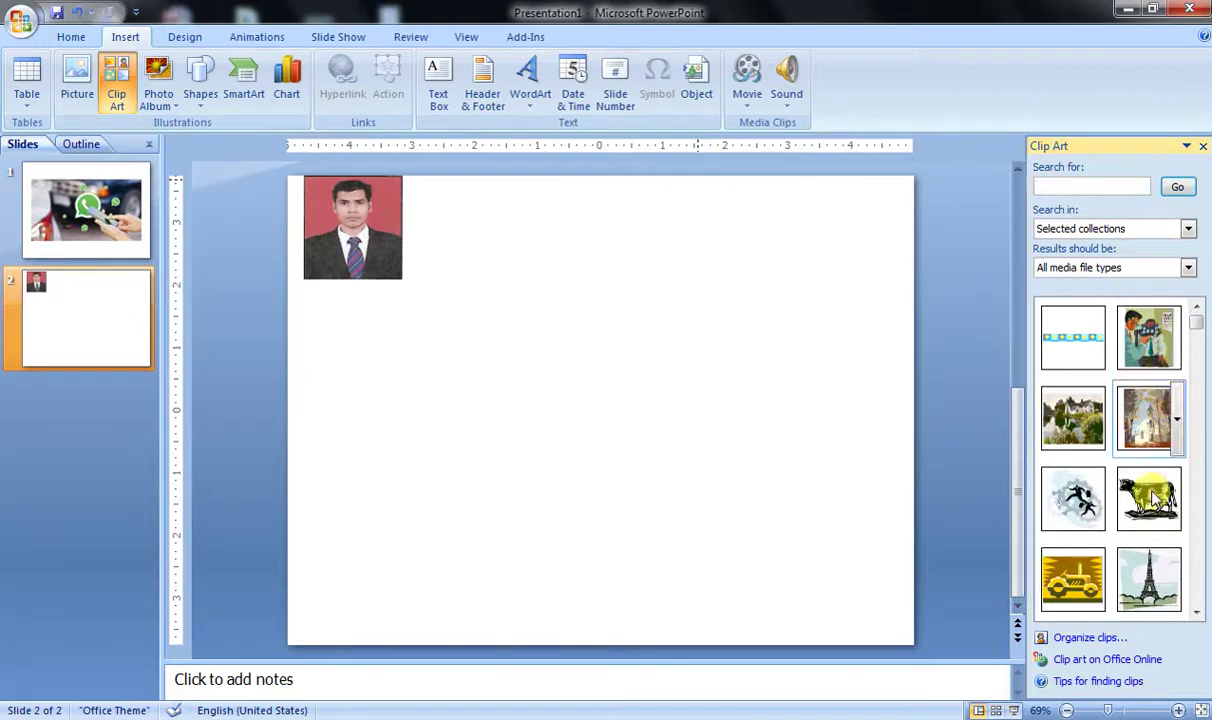
mouse_move(1196, 325)
mouse_down()
mouse_move(1192, 543)
mouse_move(1197, 330)
mouse_up()
scroll(1177, 400, down, 1)
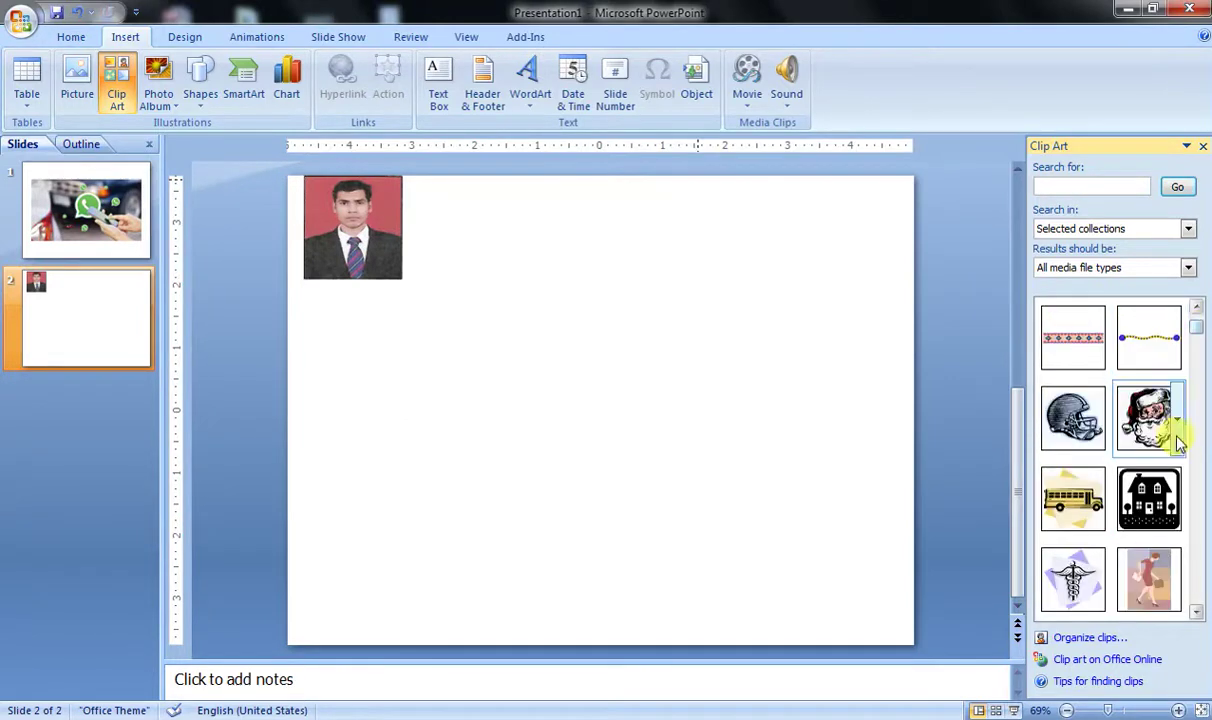
click(1152, 420)
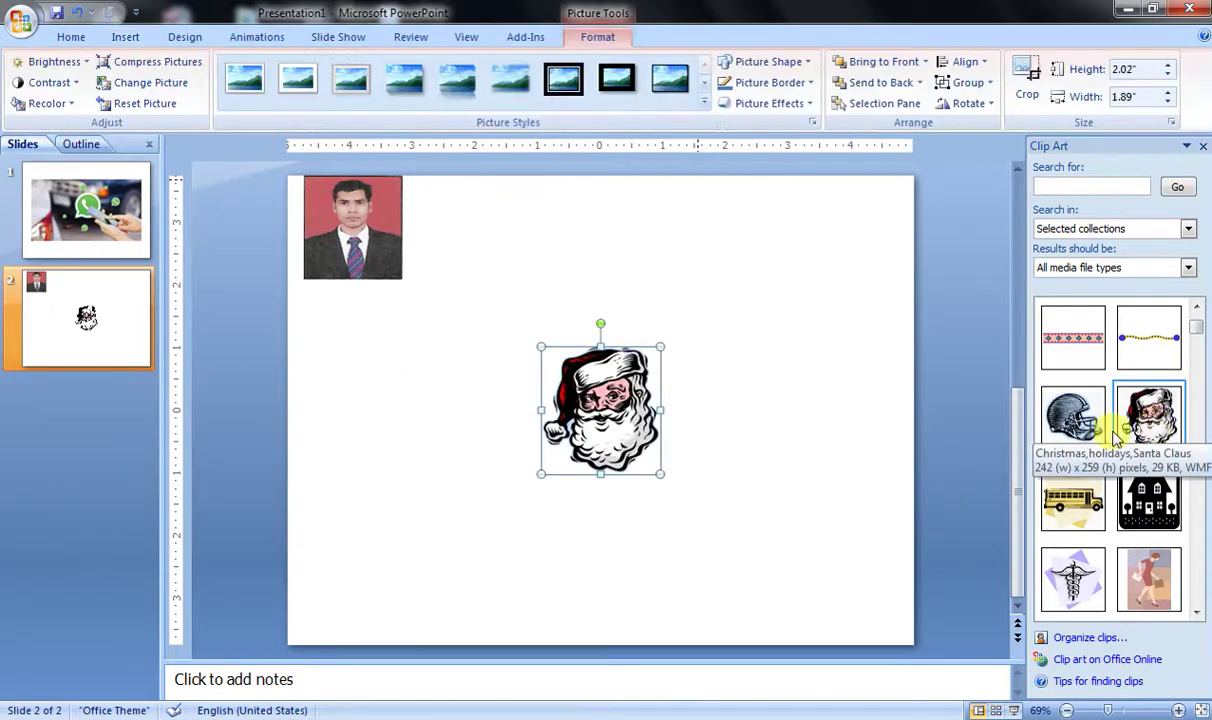
drag(617, 425, 520, 255)
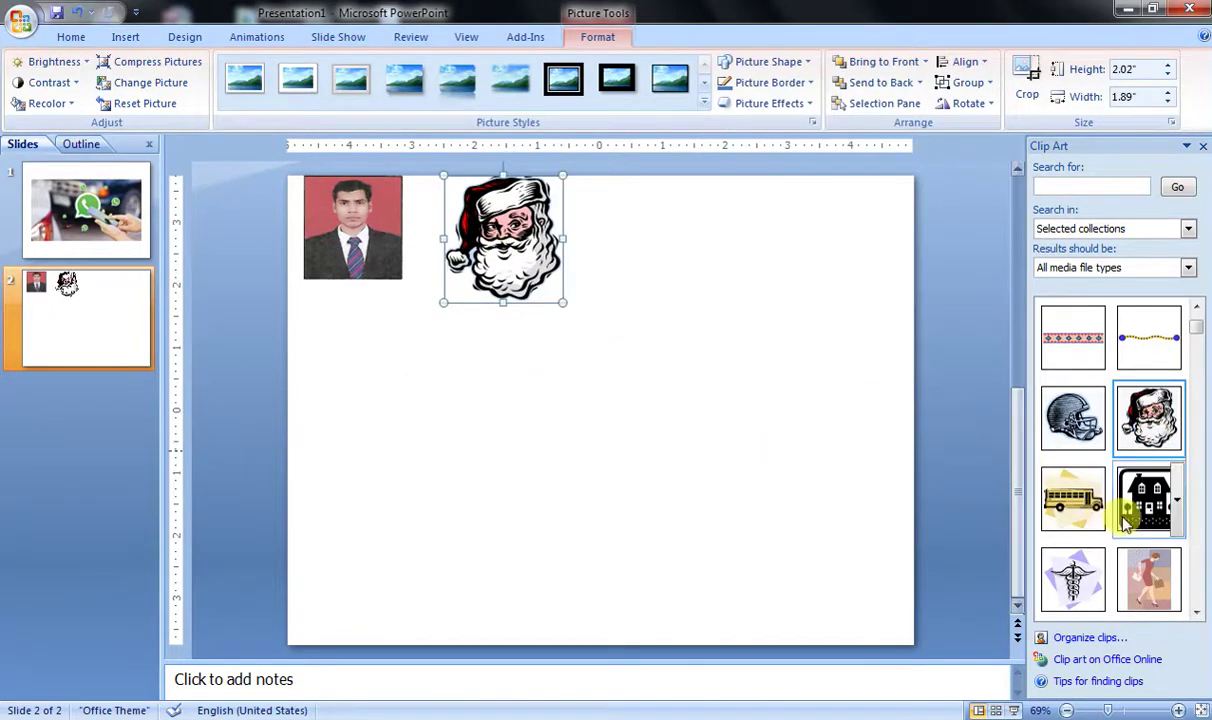
click(1085, 505)
drag(590, 441, 649, 273)
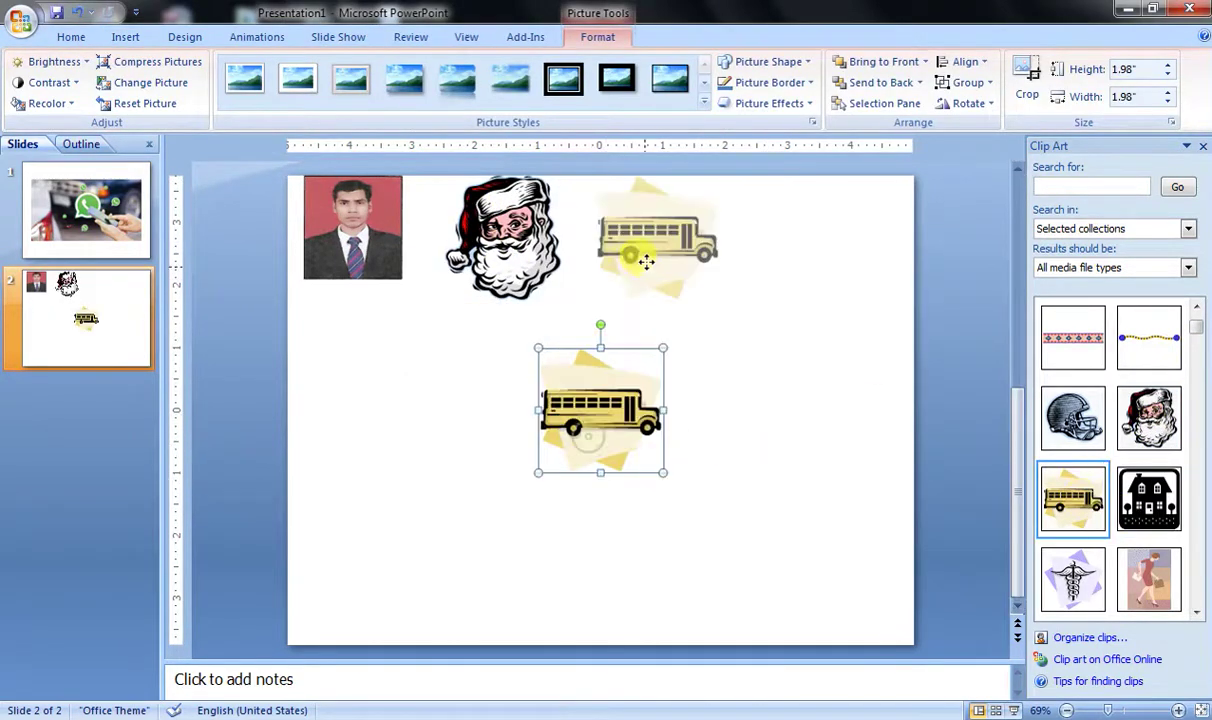
Add walking woman clip art at the top right and caduceus clip art on the left.
click(1138, 570)
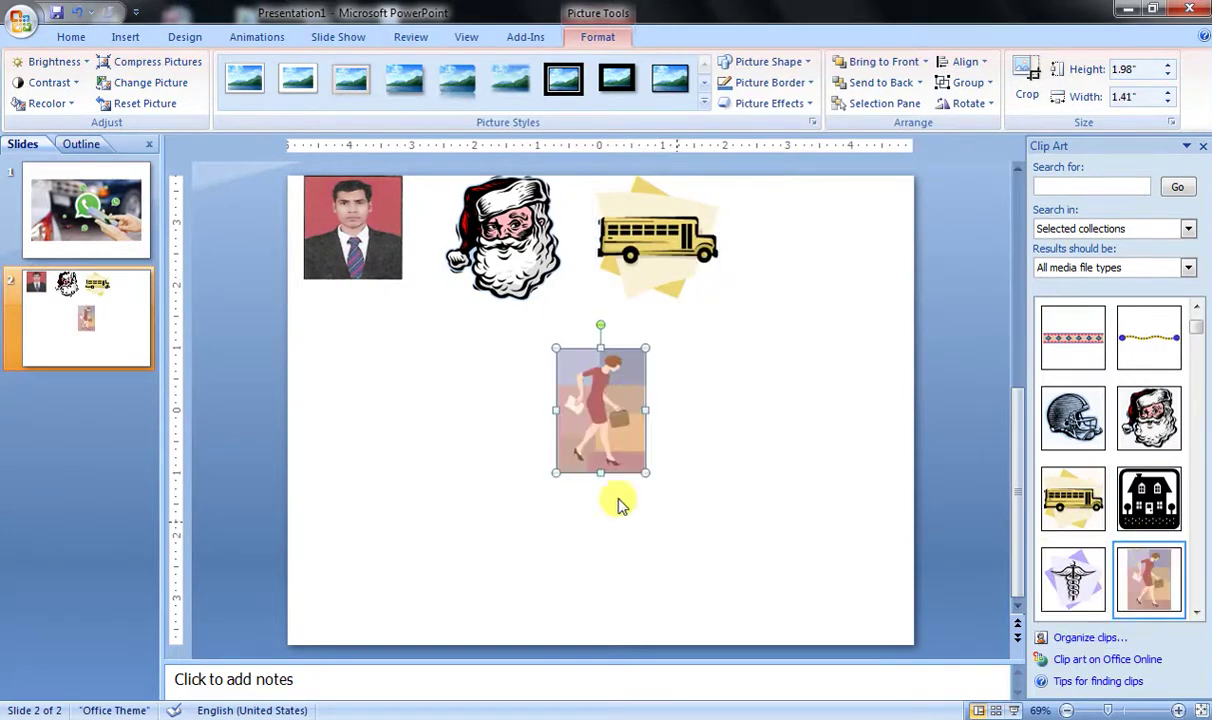
drag(608, 420, 832, 270)
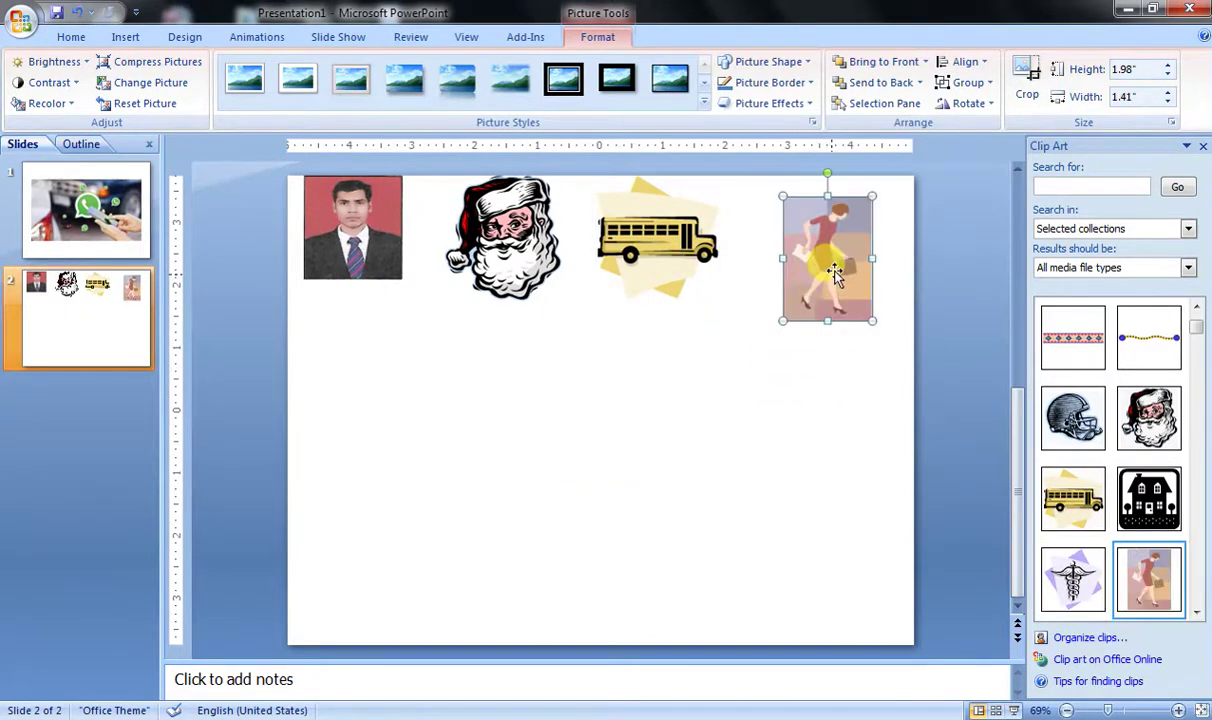
click(1040, 565)
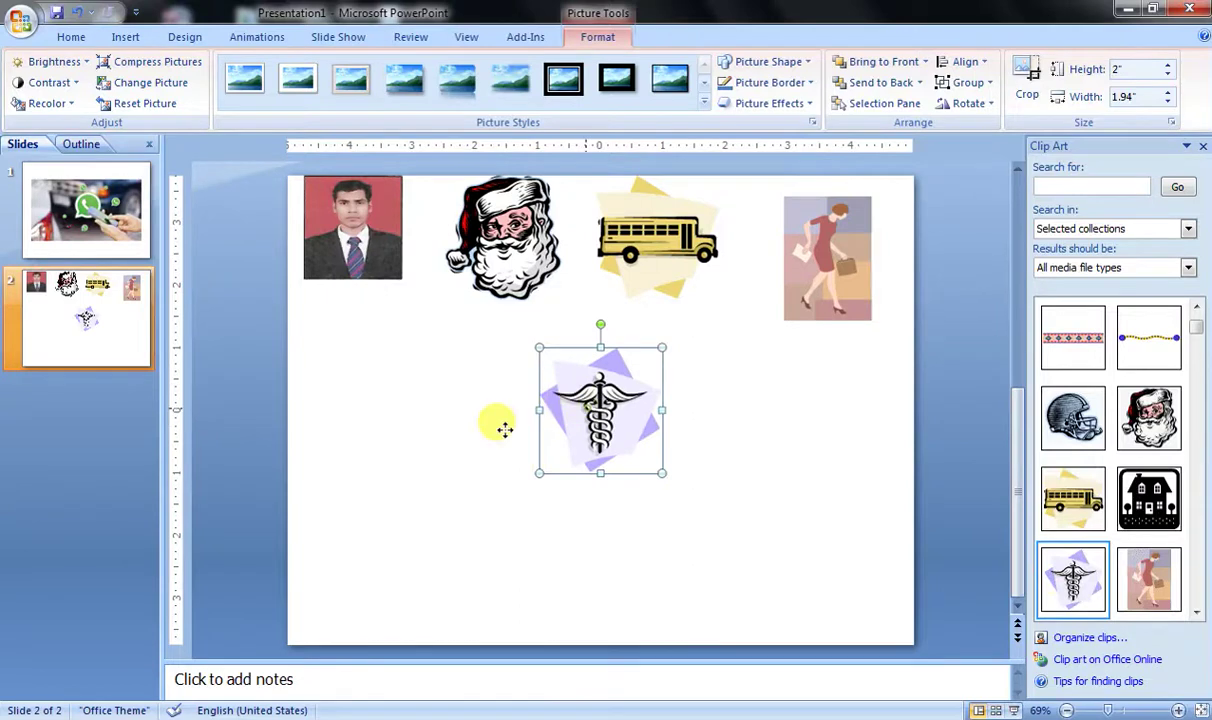
drag(584, 411, 372, 392)
click(566, 445)
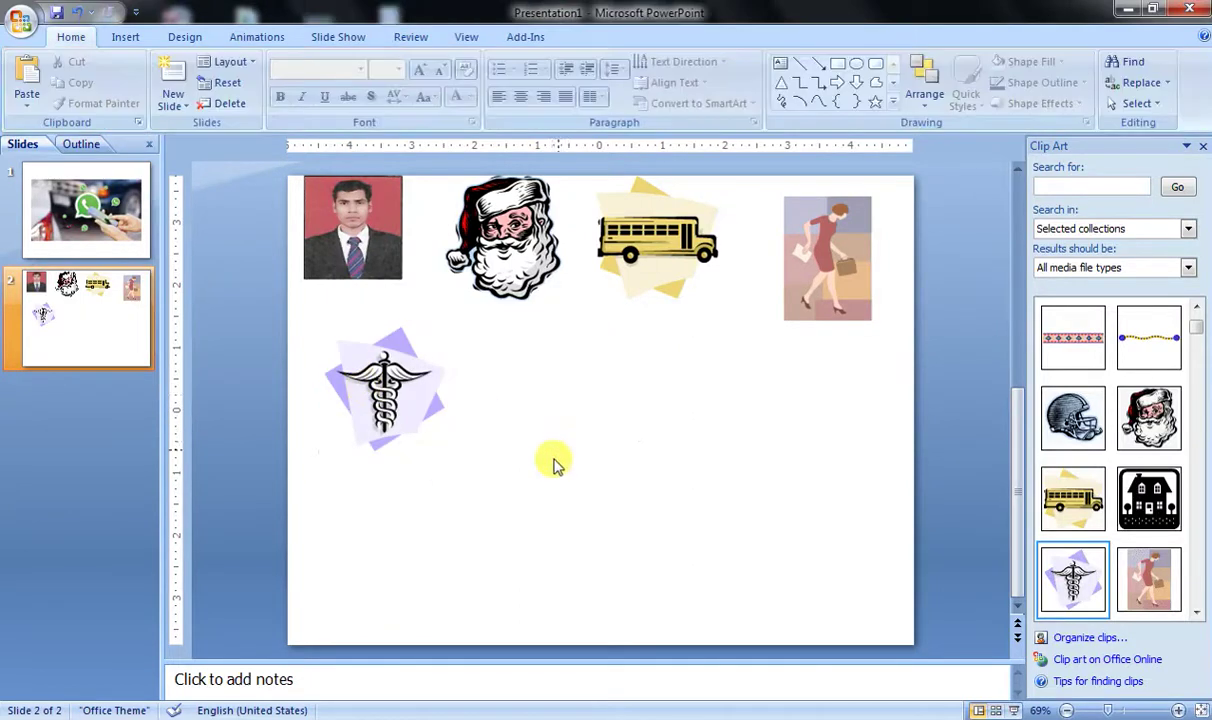
click(123, 38)
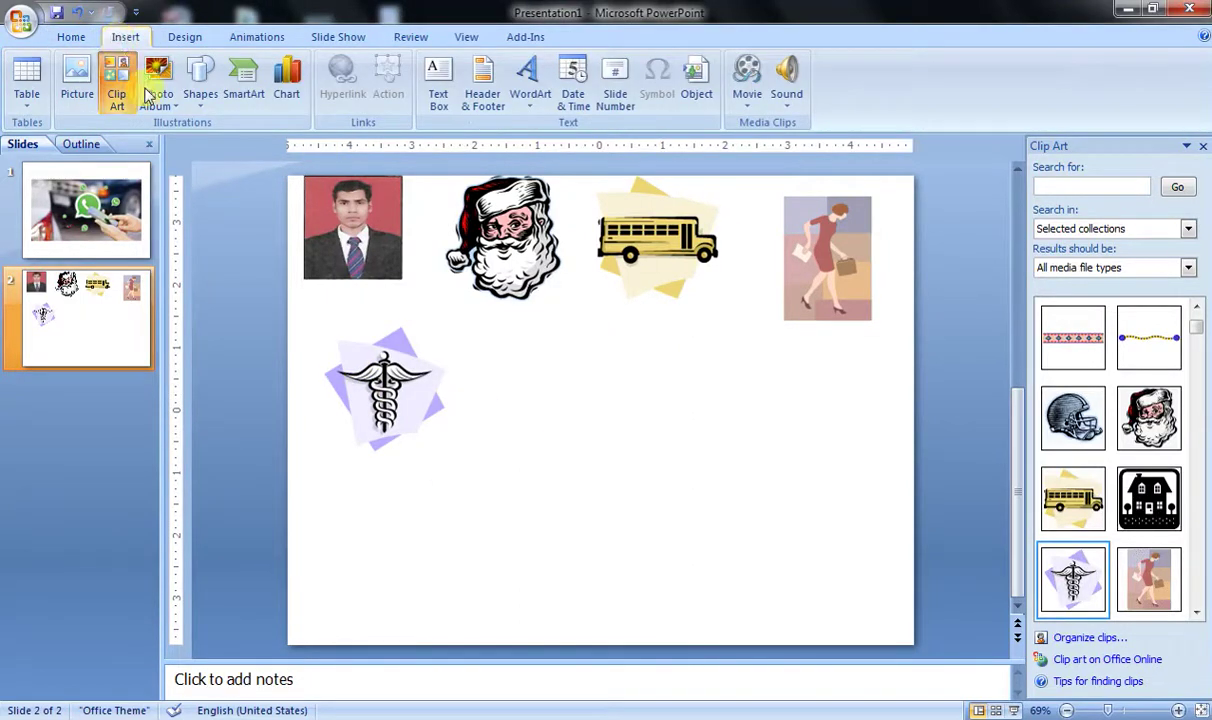
Start a new photo album and add the WhatsApp and download pictures from disk.
click(541, 468)
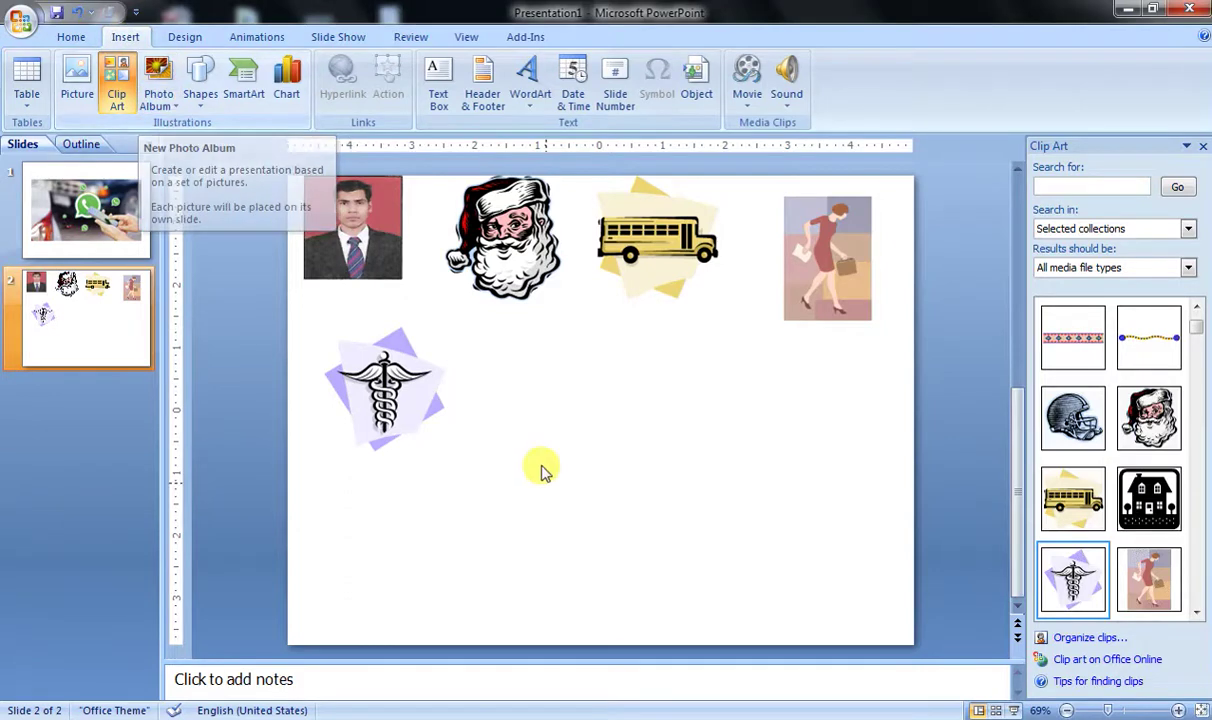
click(160, 86)
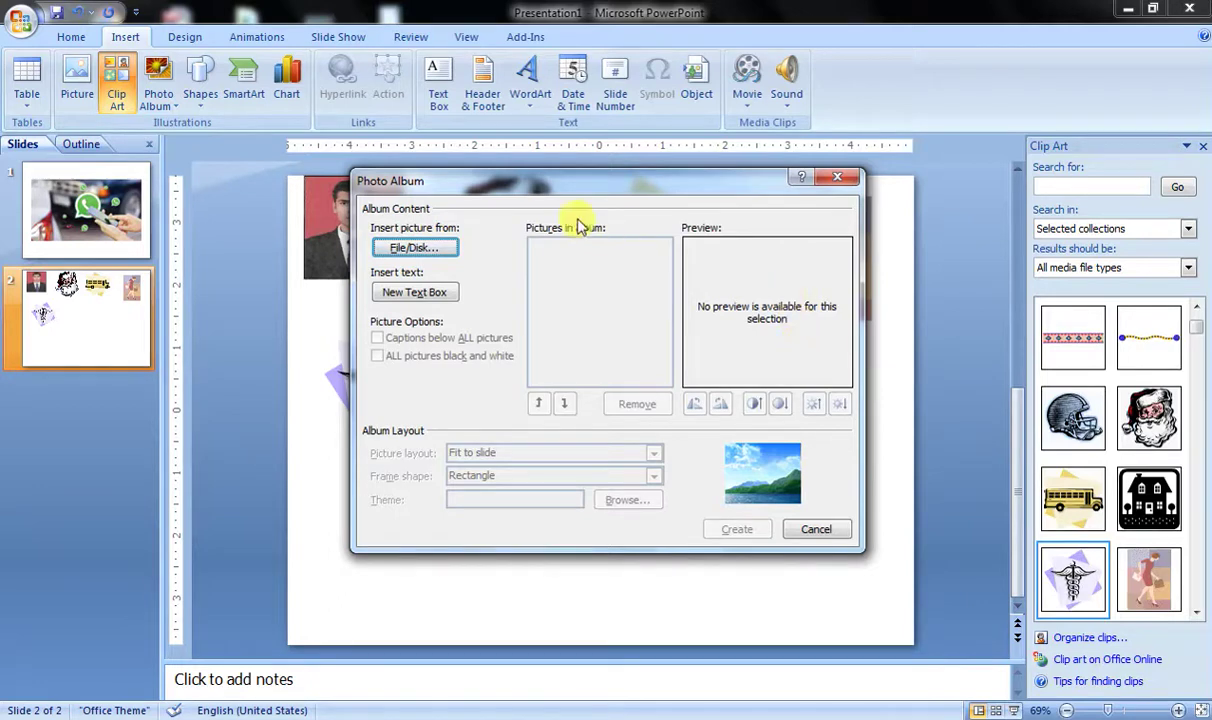
click(405, 258)
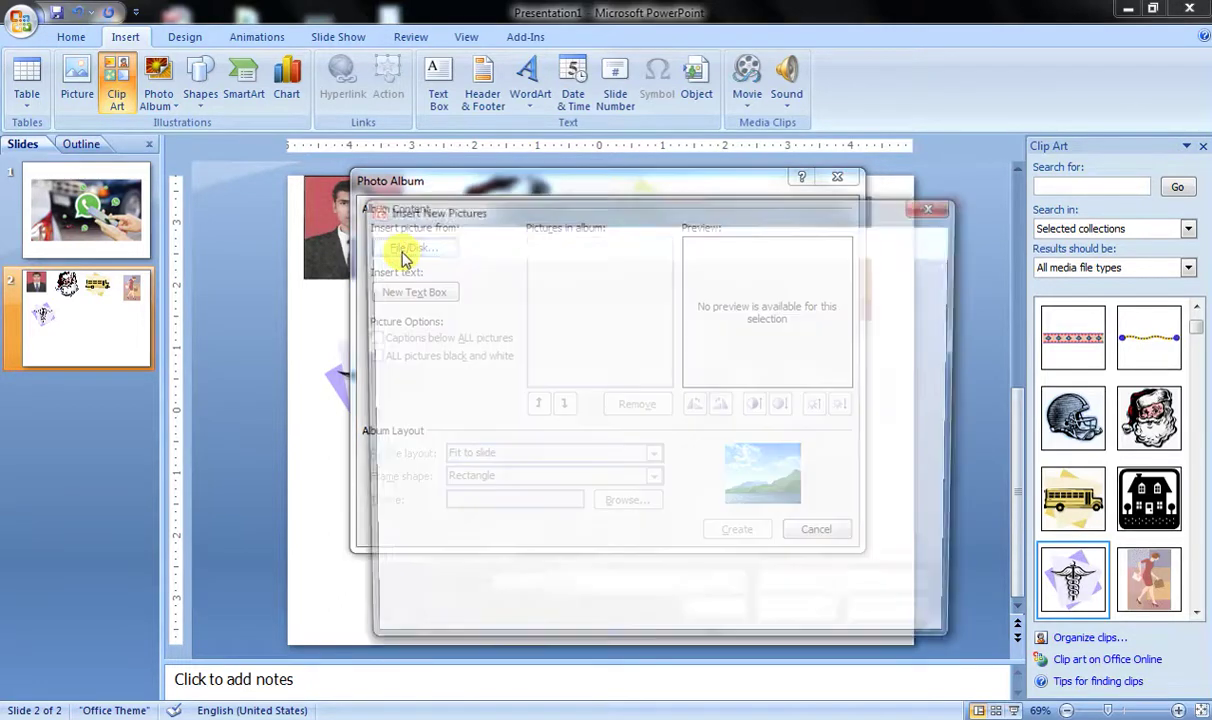
click(901, 392)
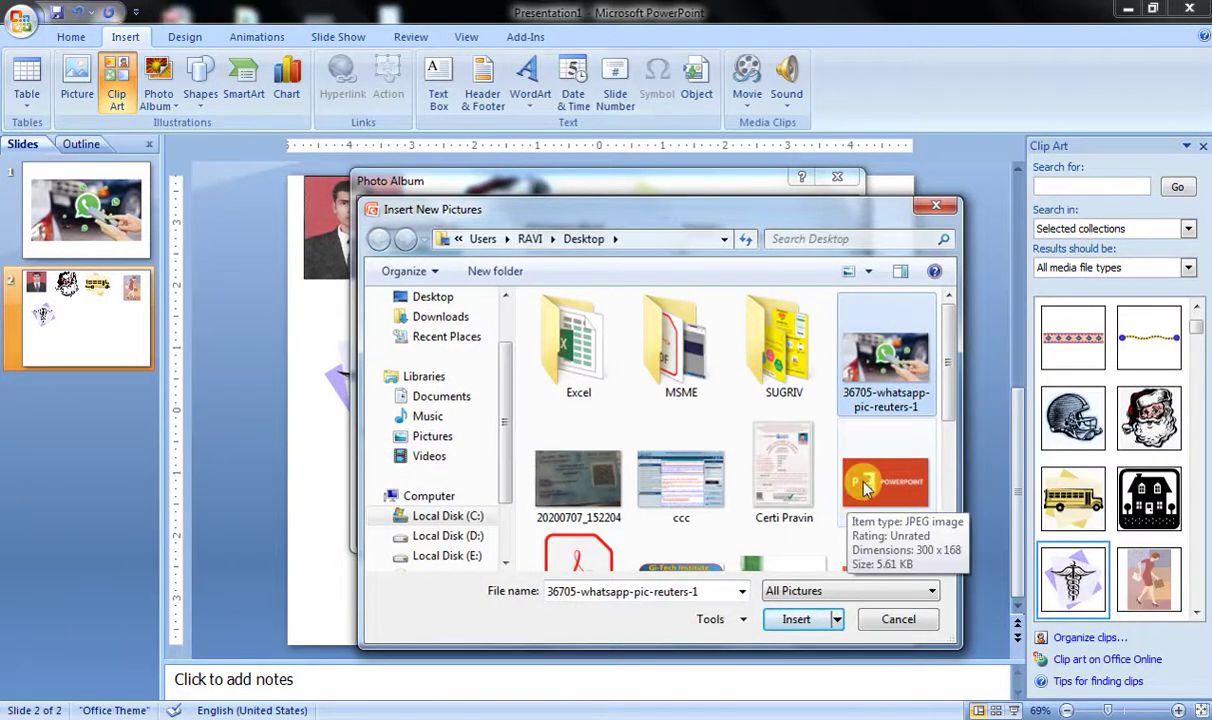
ctrl+click(866, 490)
click(790, 619)
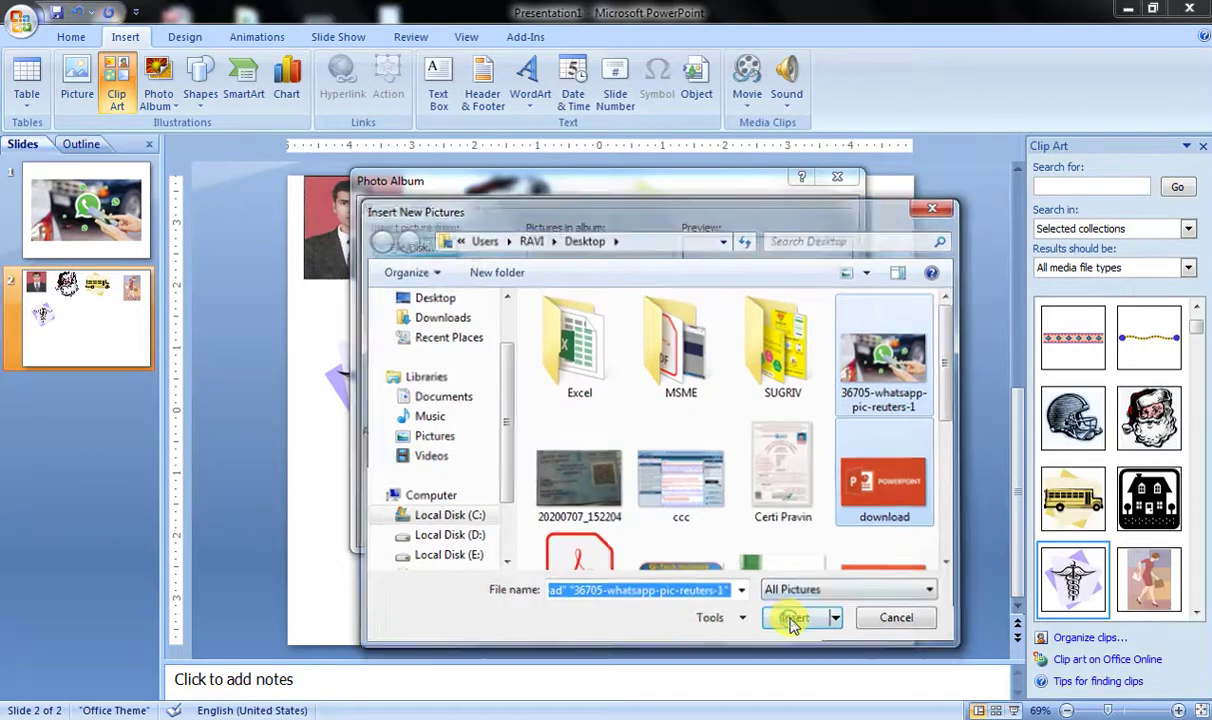
Preview both album pictures and create the photo album presentation.
click(560, 245)
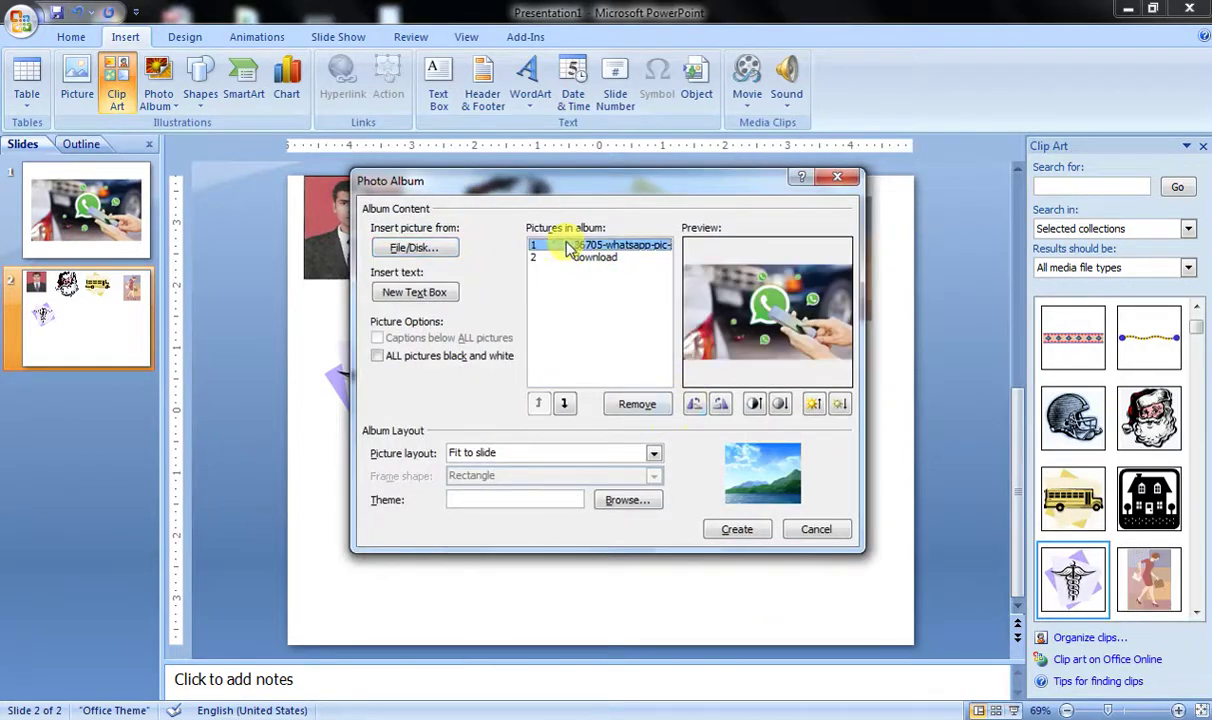
click(567, 260)
click(552, 245)
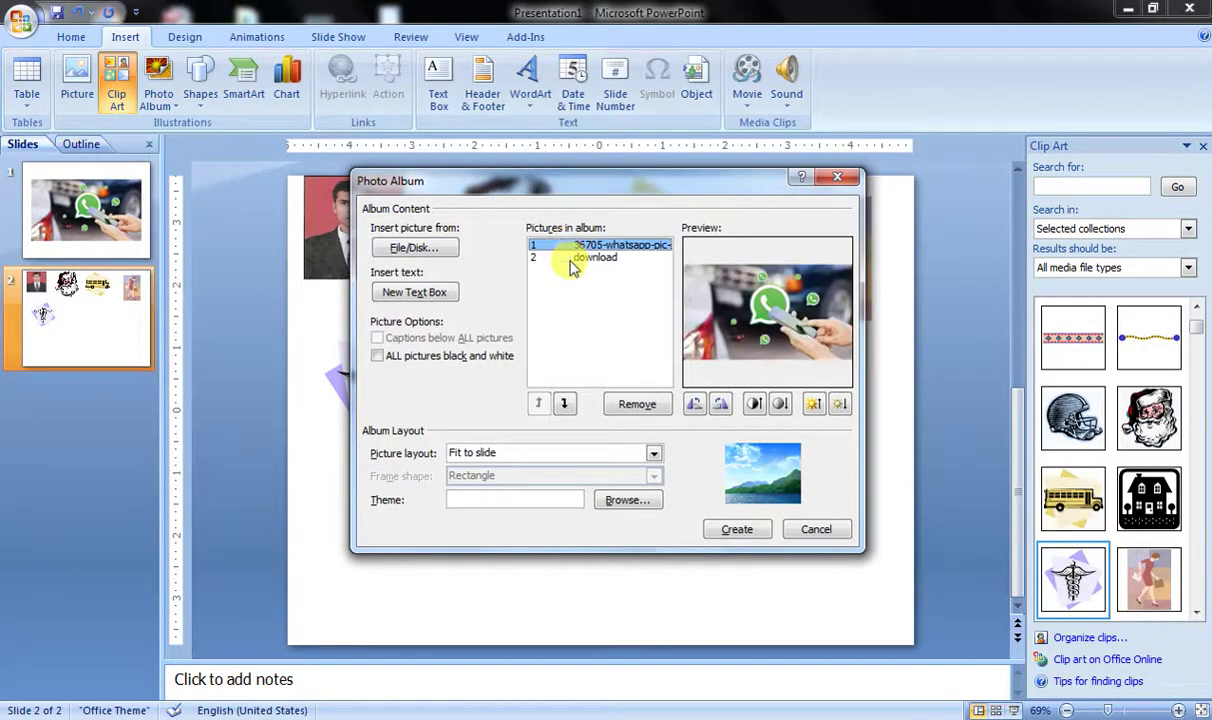
click(550, 257)
click(556, 245)
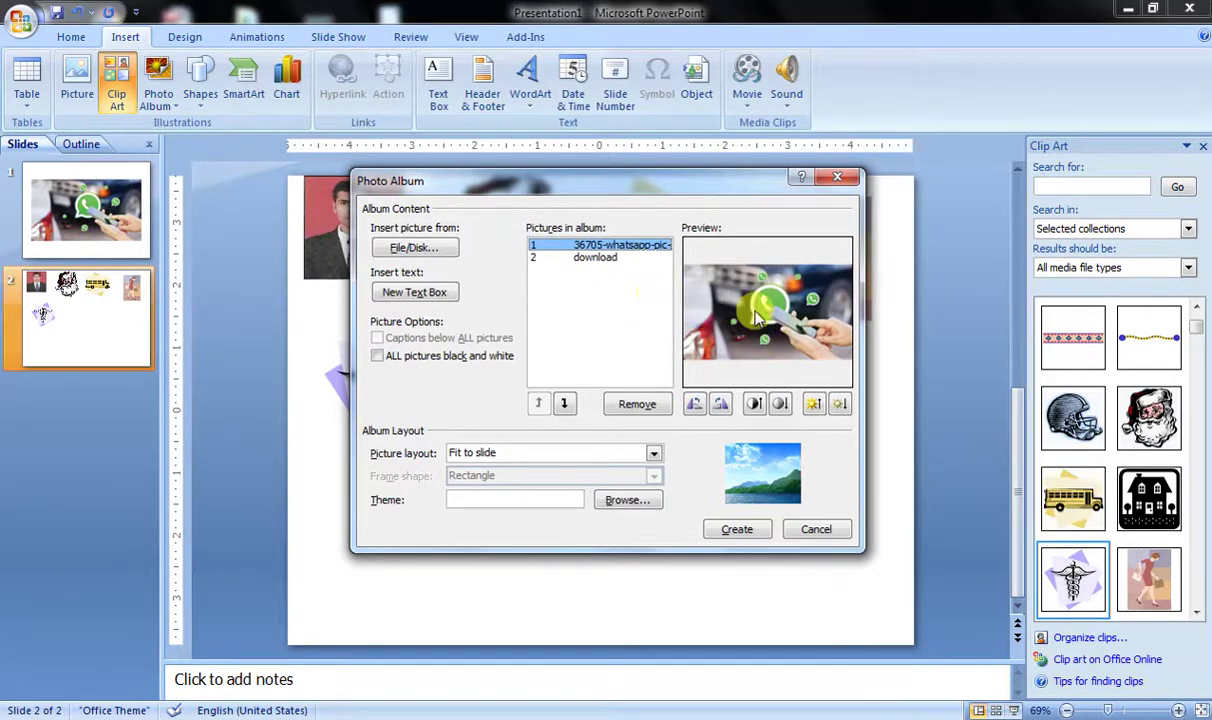
click(731, 531)
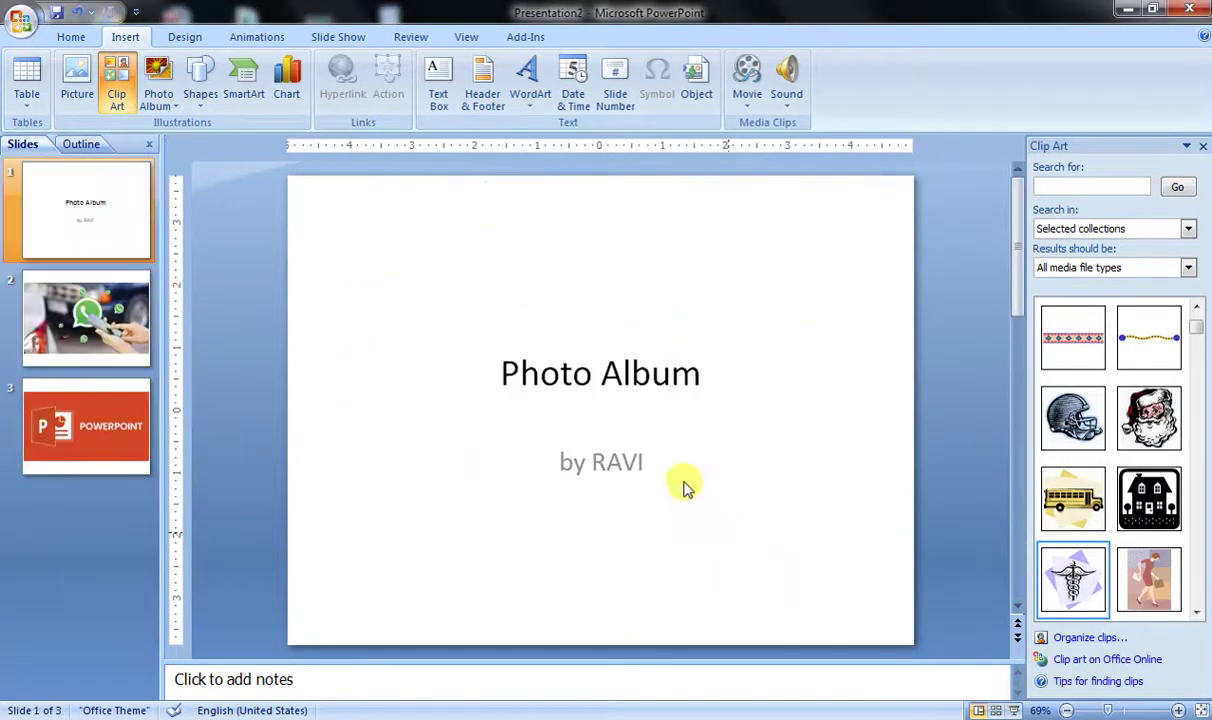
Select the WhatsApp picture on slide 2 and close the Clip Art pane.
click(90, 320)
click(493, 385)
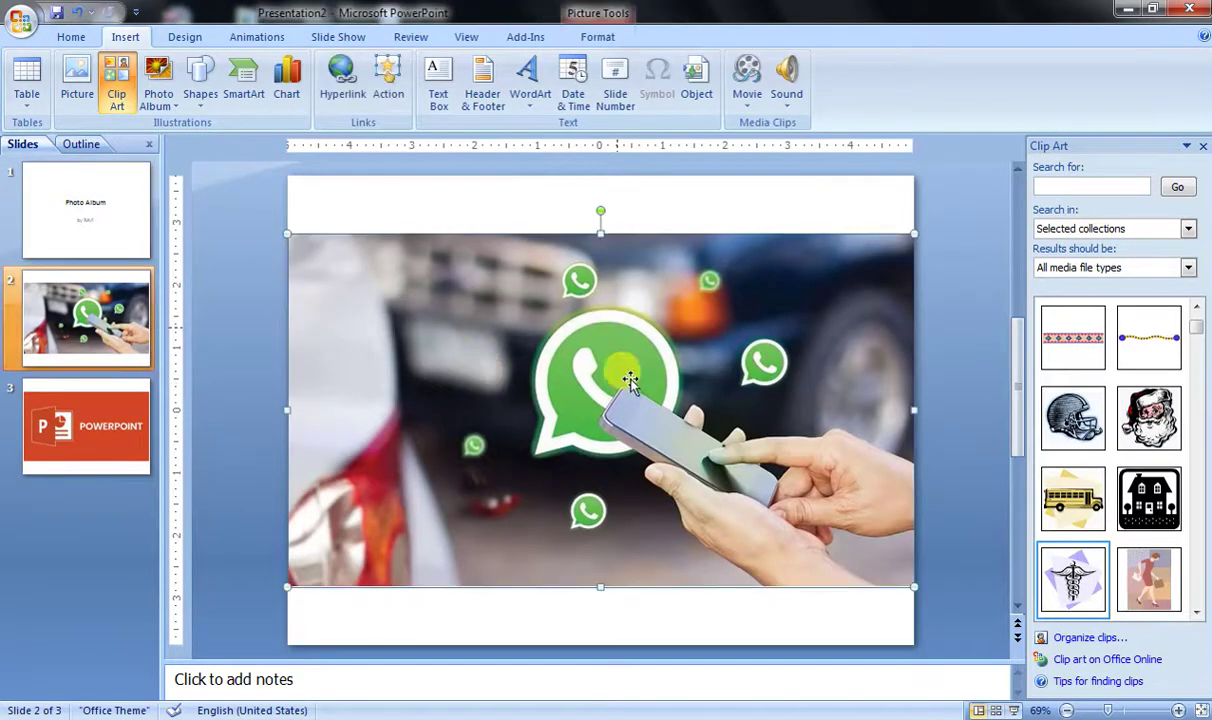
click(116, 78)
Update the photo album through Edit Photo Album and view the PowerPoint logo slide 3.
click(165, 100)
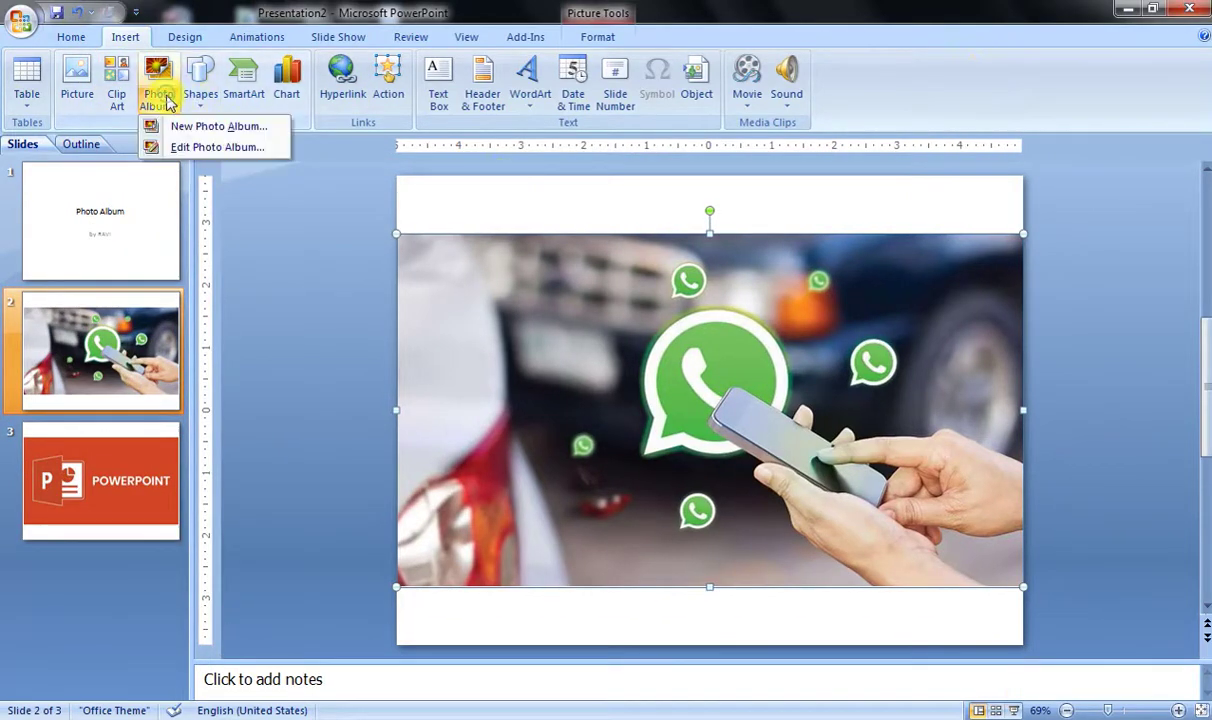
click(228, 155)
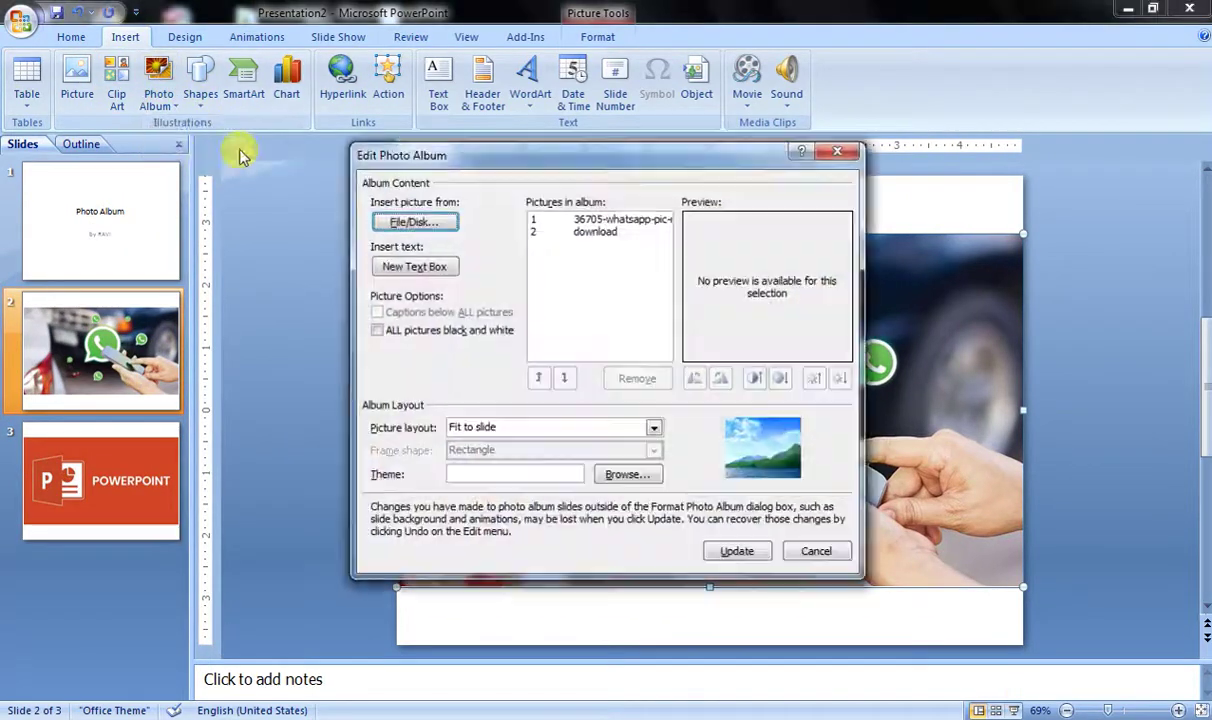
click(590, 232)
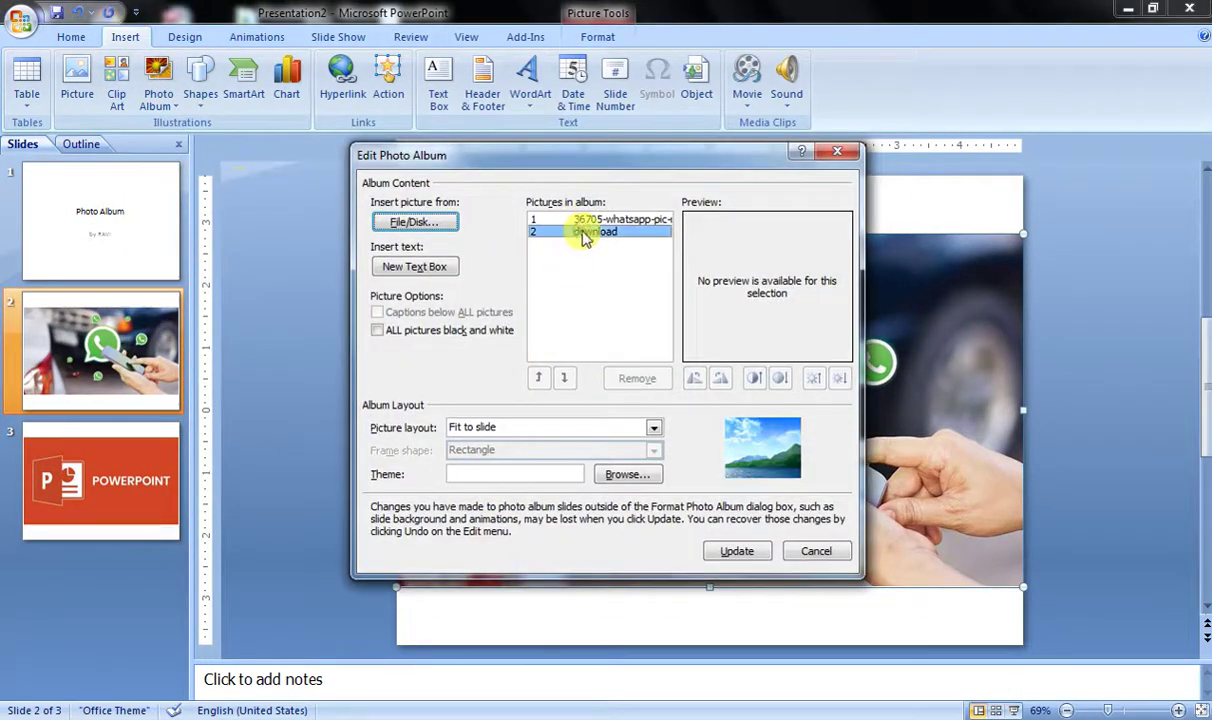
click(728, 550)
click(114, 485)
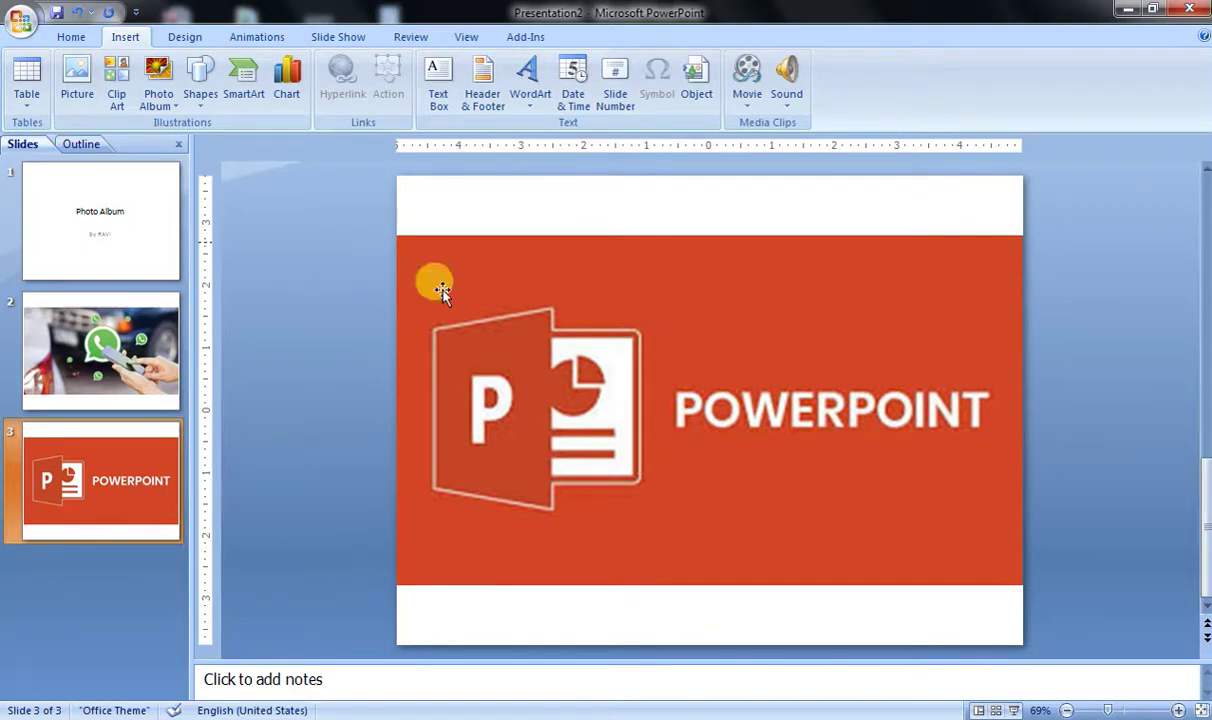
Change slide 1's layout so 'by RAVI' appears as a bulleted line under 'Photo Album'.
click(88, 250)
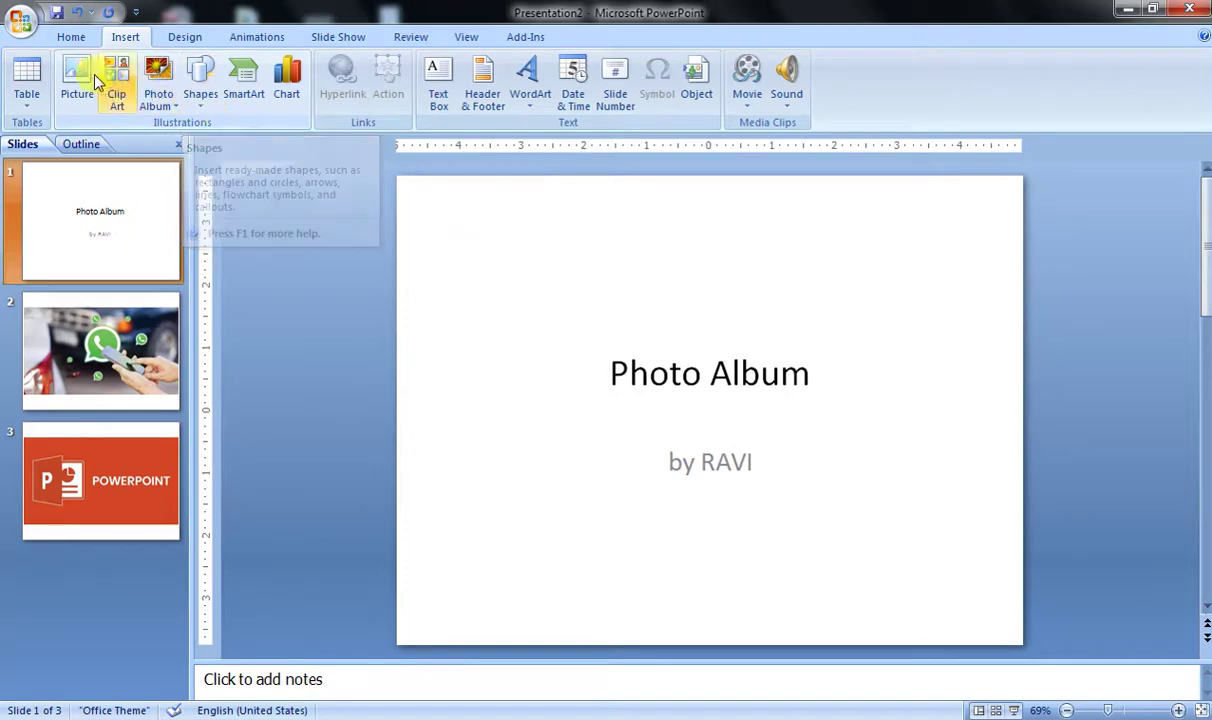
click(76, 36)
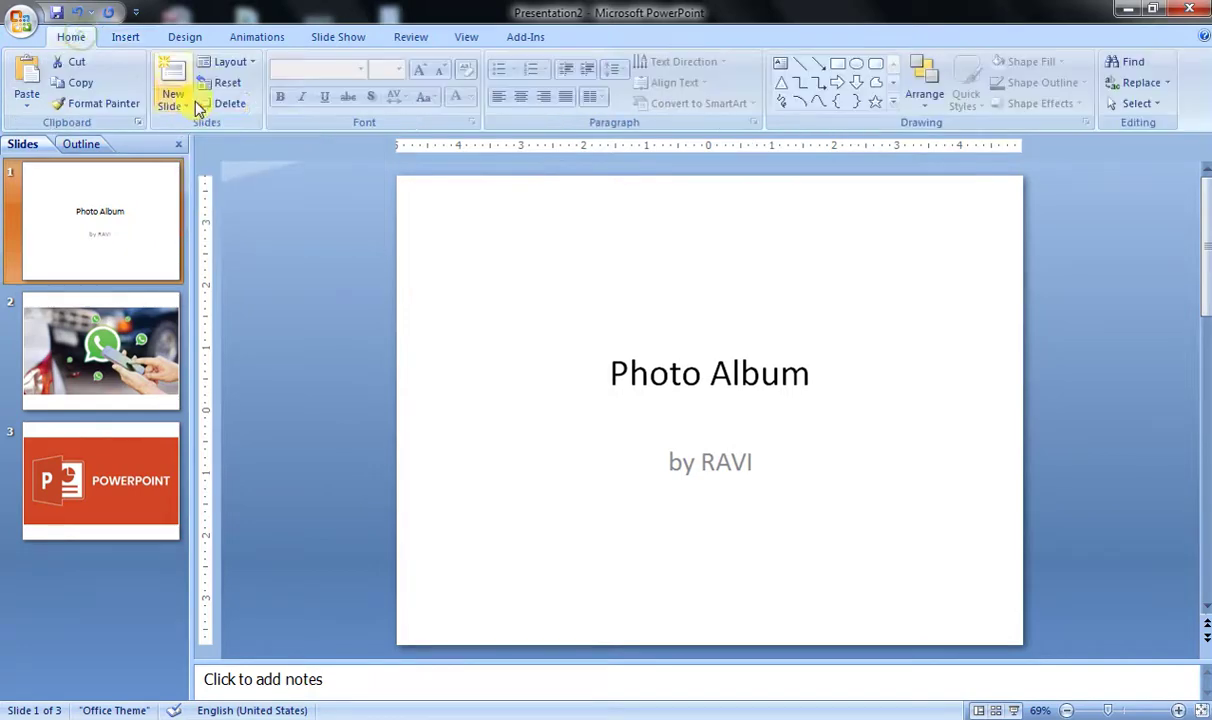
click(245, 62)
click(252, 352)
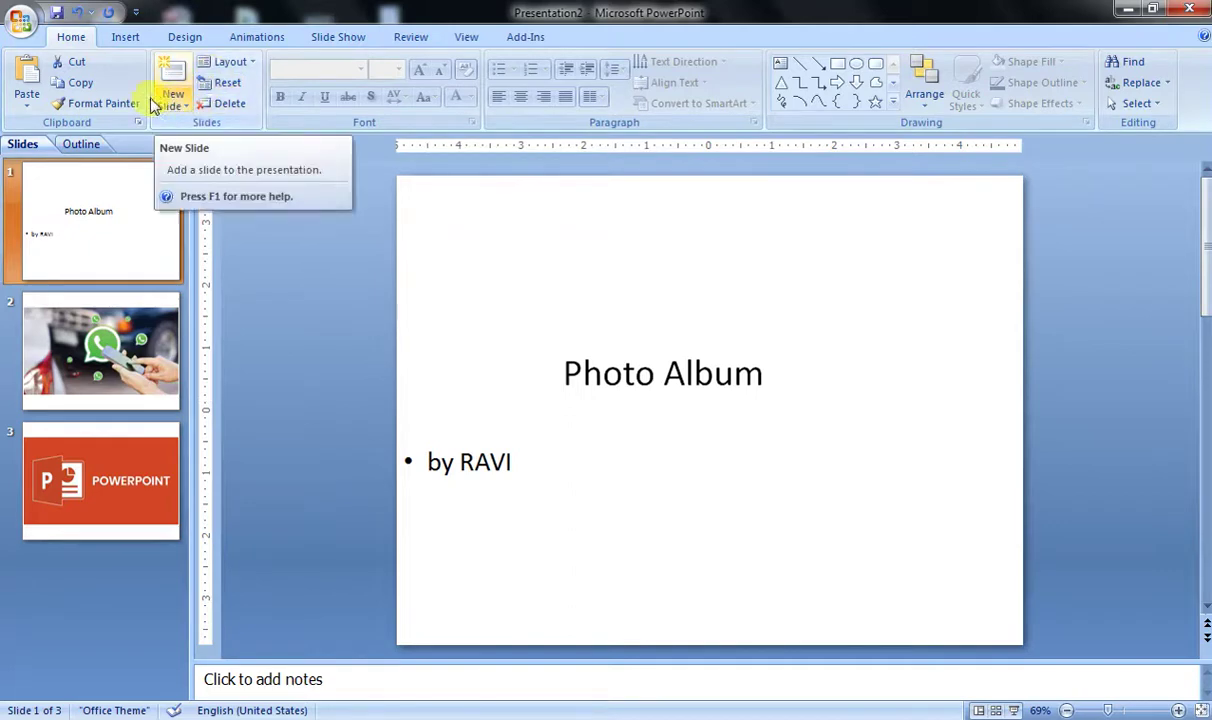
click(252, 72)
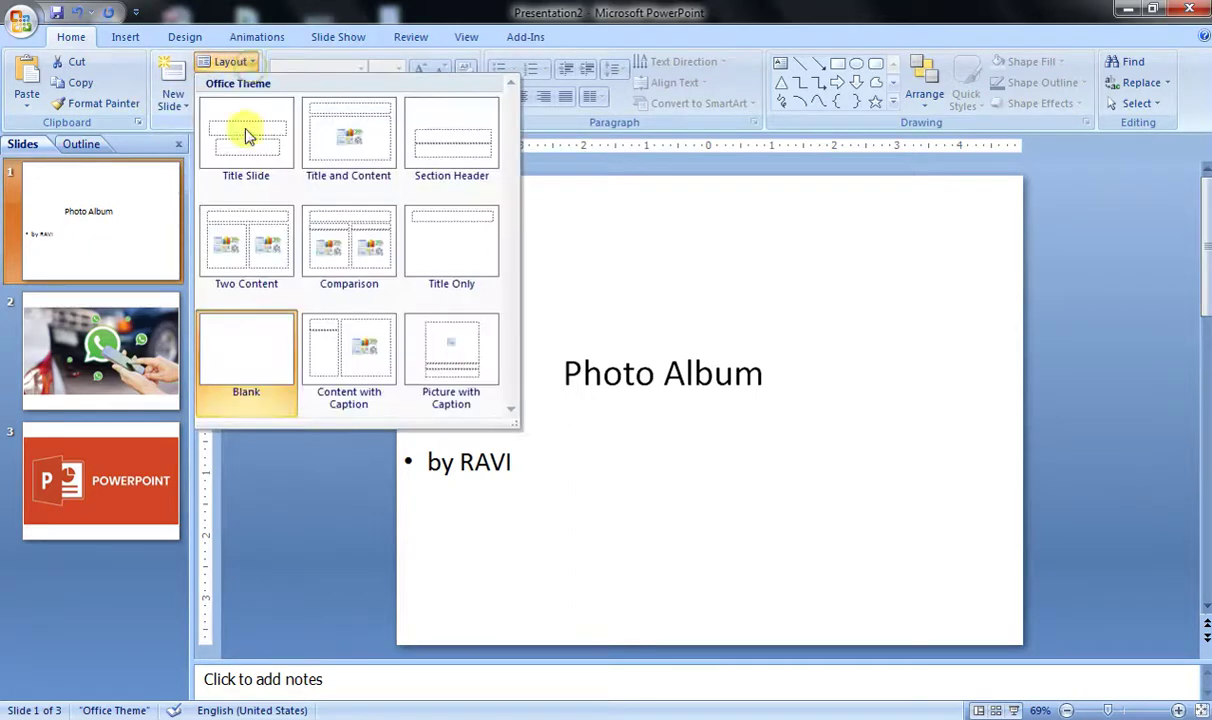
click(245, 336)
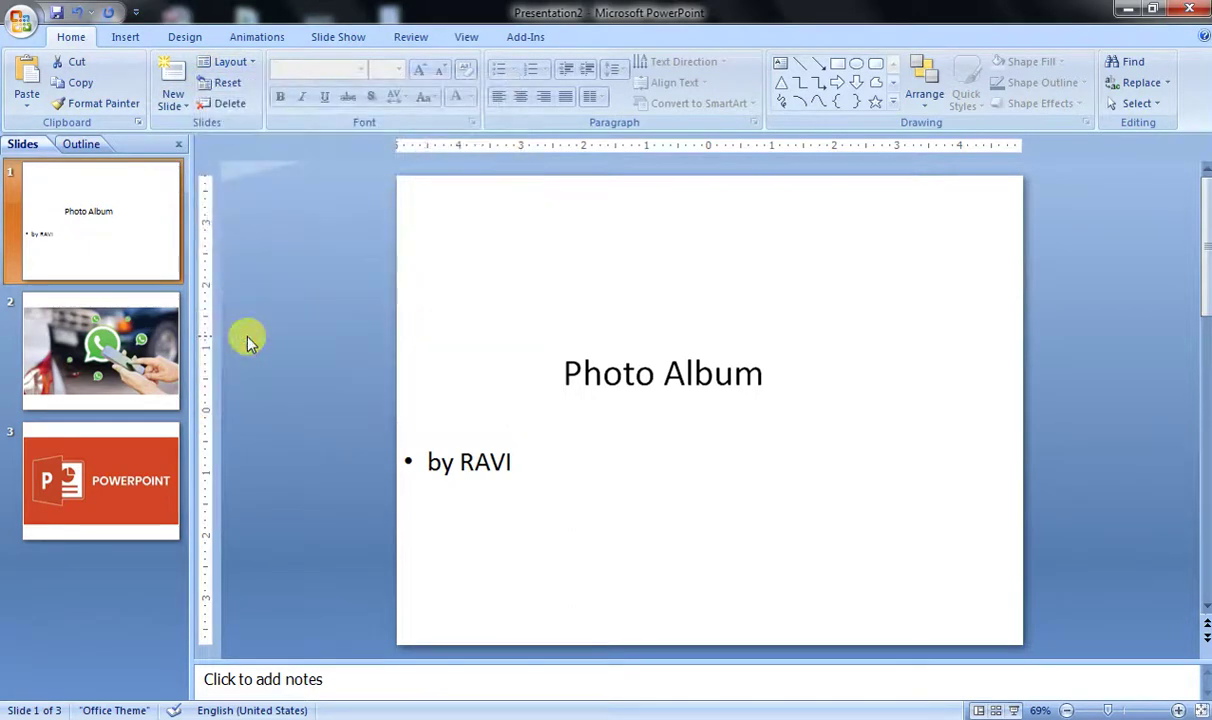
click(1200, 11)
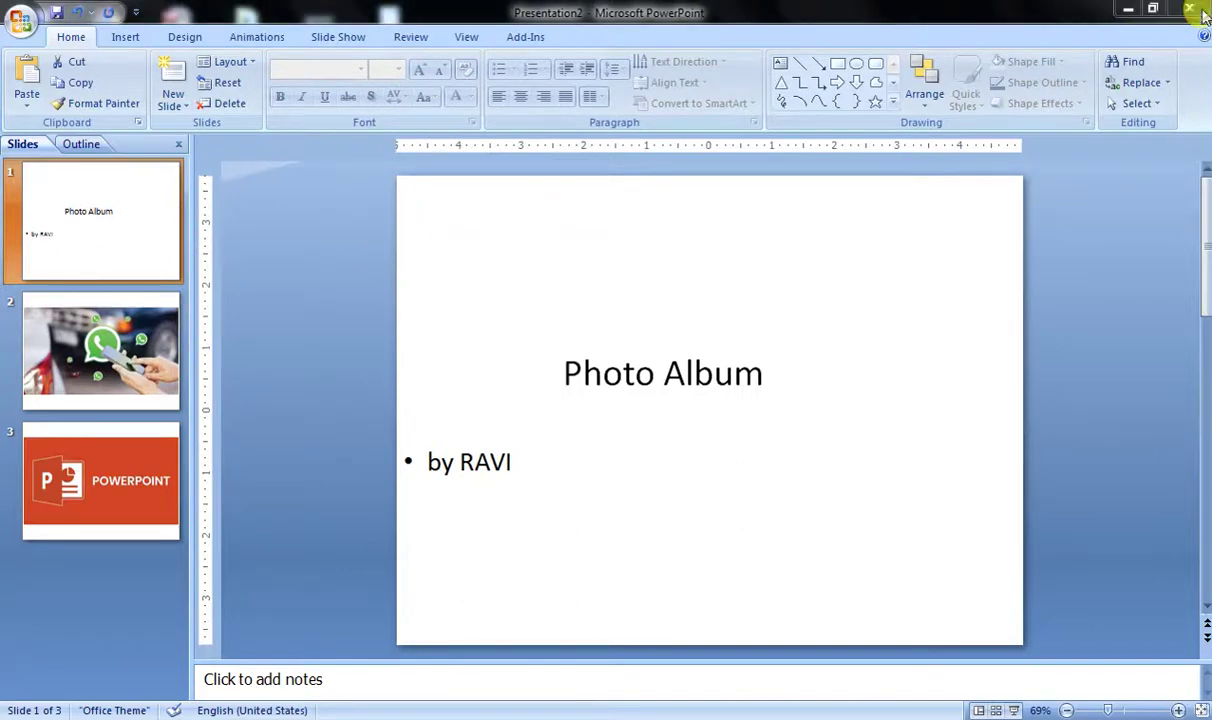
Close the album without saving, add slide 3 and draw a rounded rectangle on it.
click(603, 420)
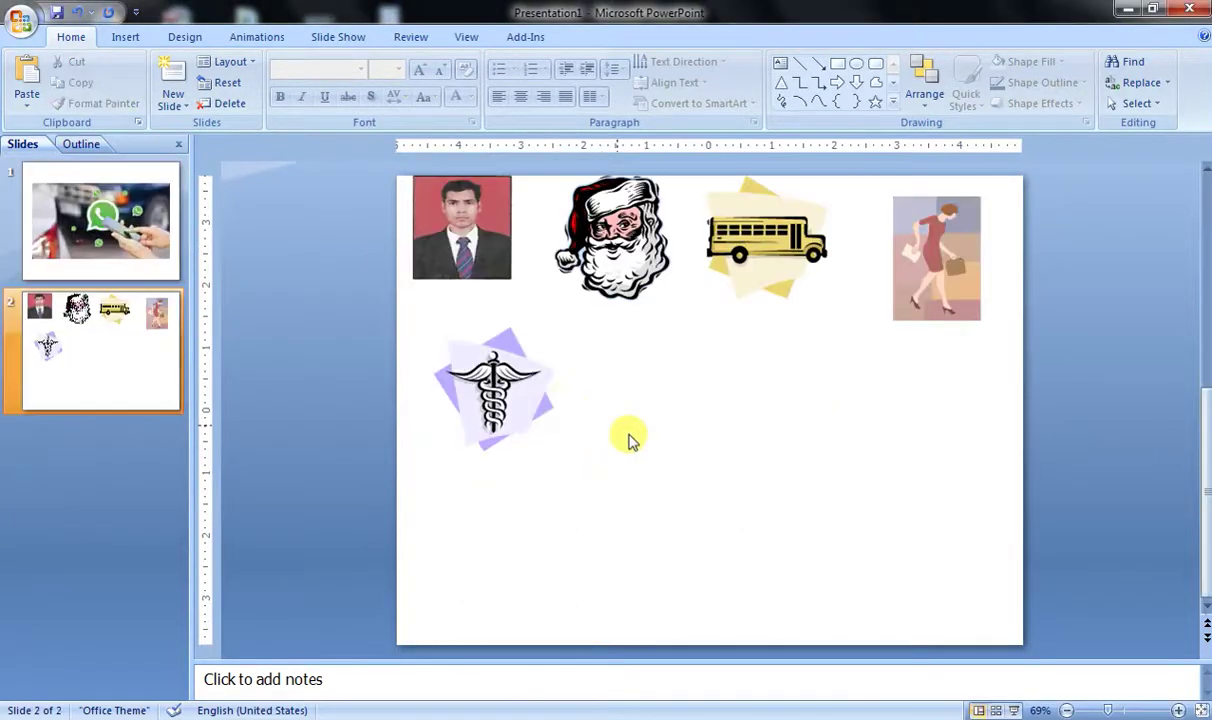
click(172, 80)
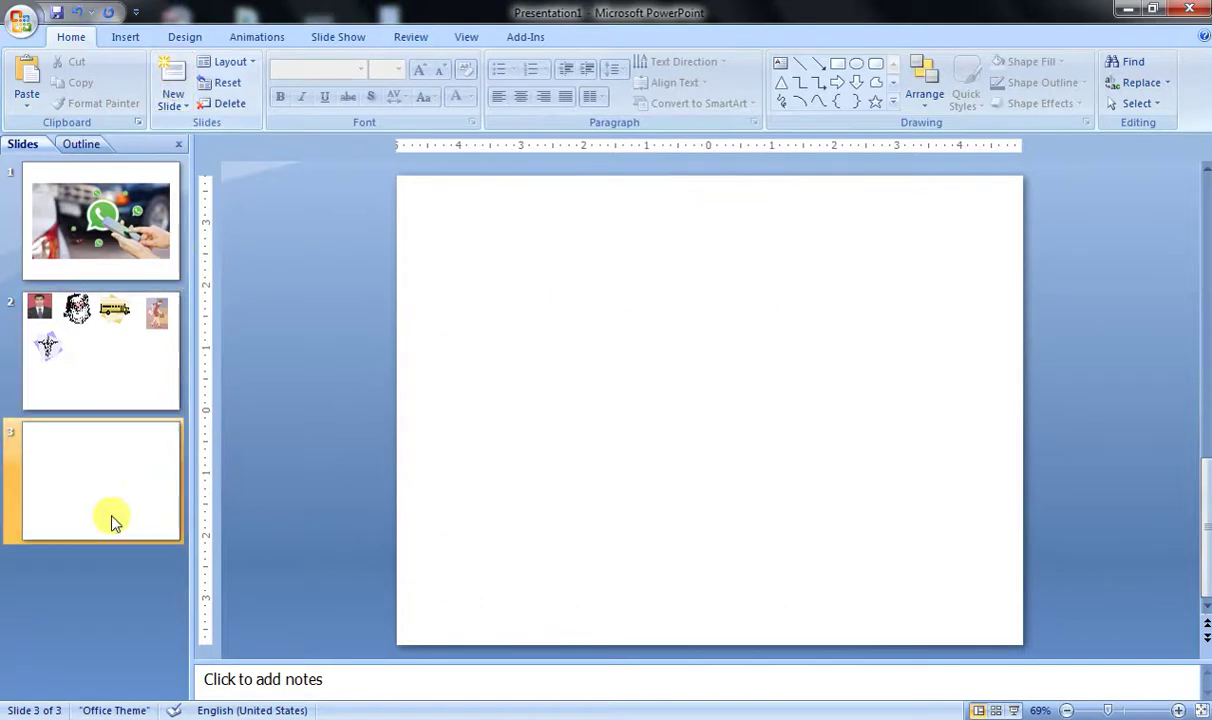
click(125, 38)
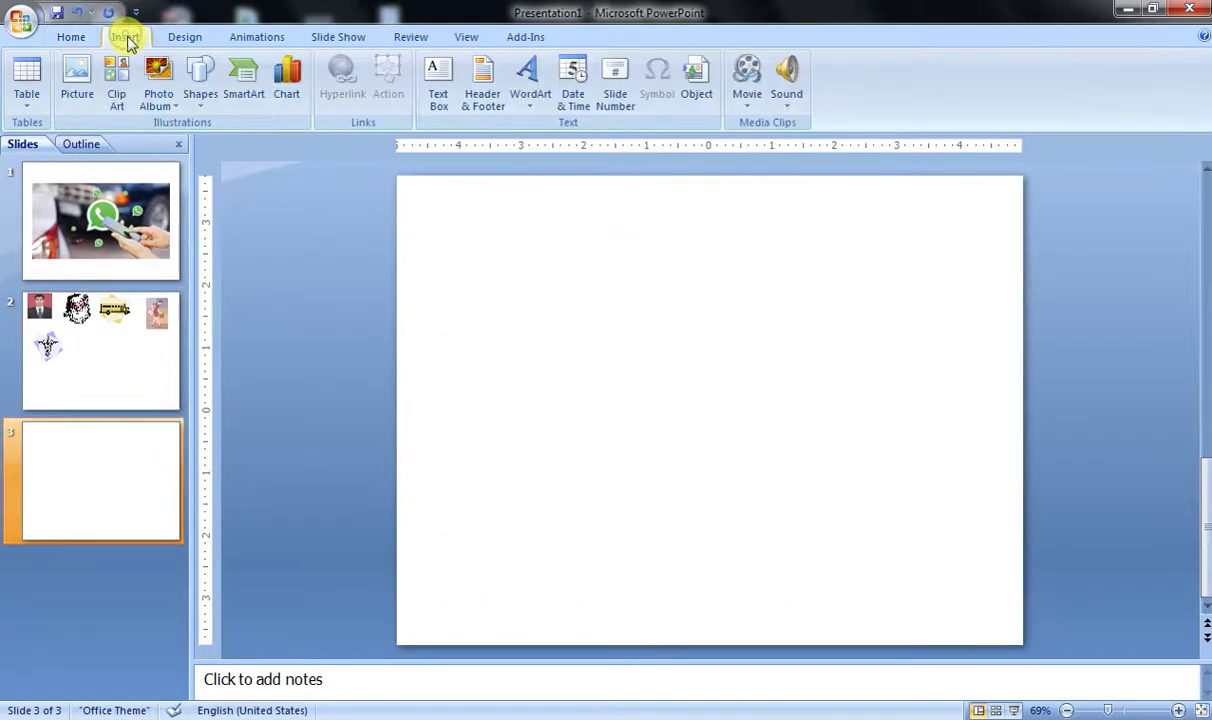
click(200, 105)
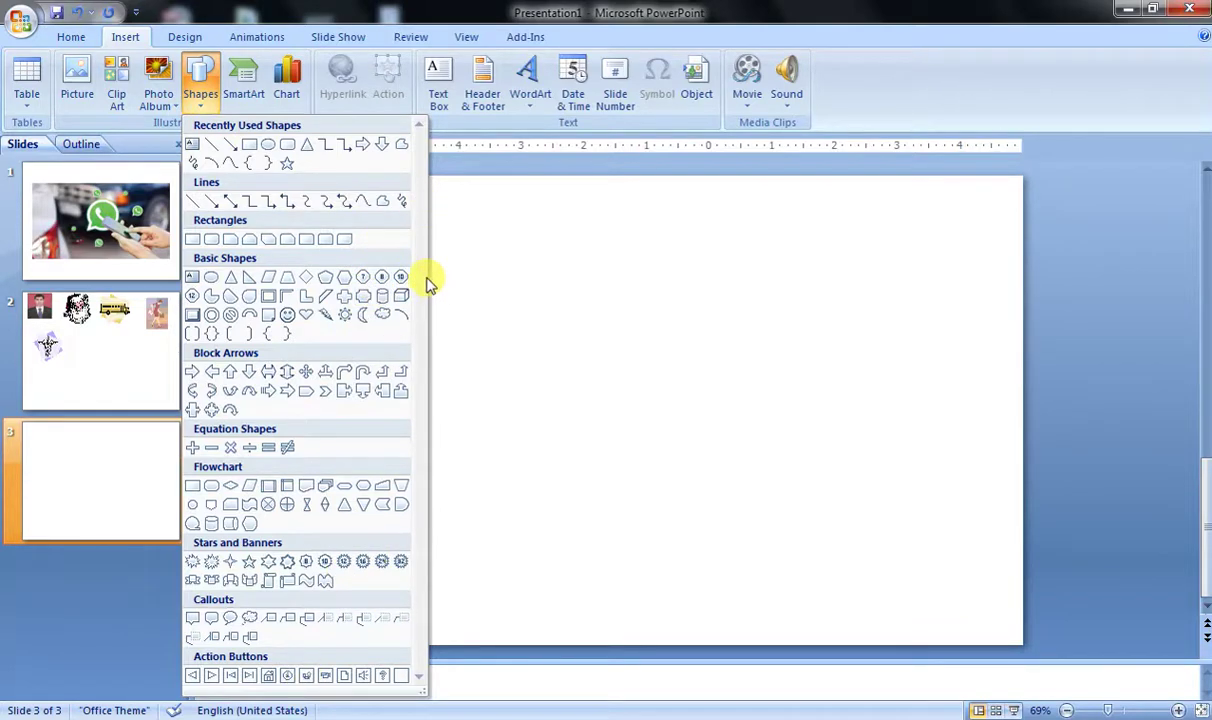
click(286, 148)
drag(433, 207, 585, 389)
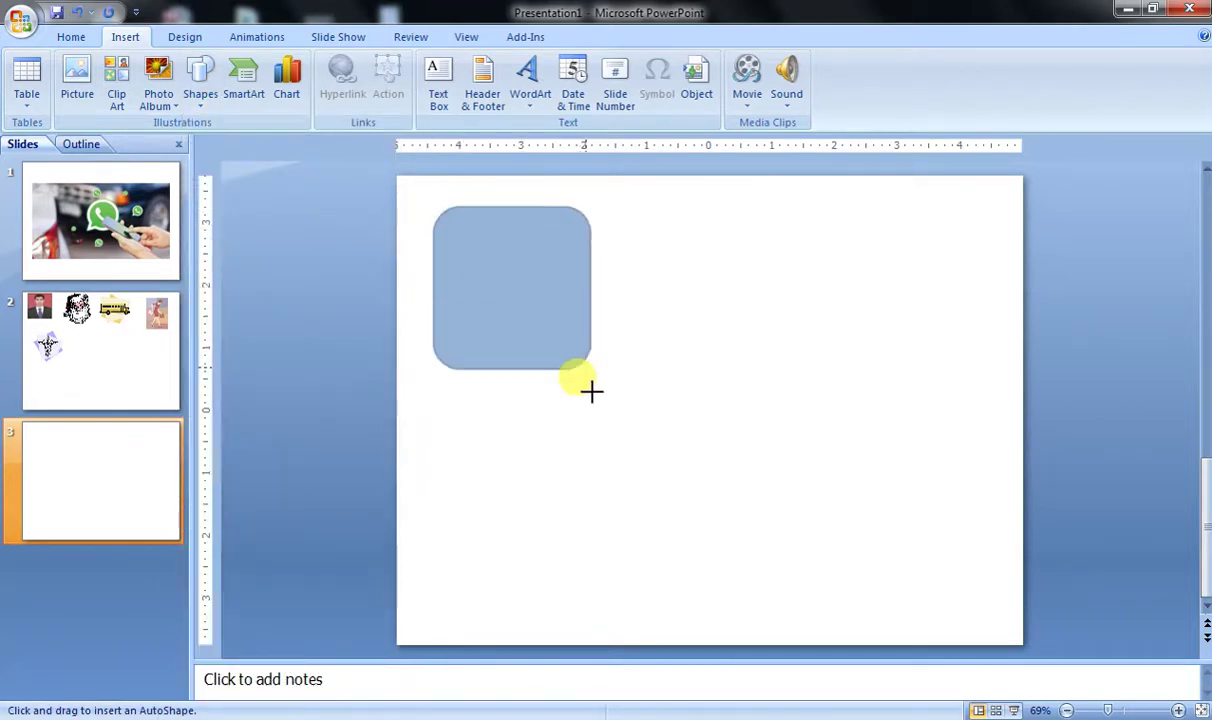
Apply a red gradient shape style to the rounded rectangle.
click(706, 362)
click(488, 318)
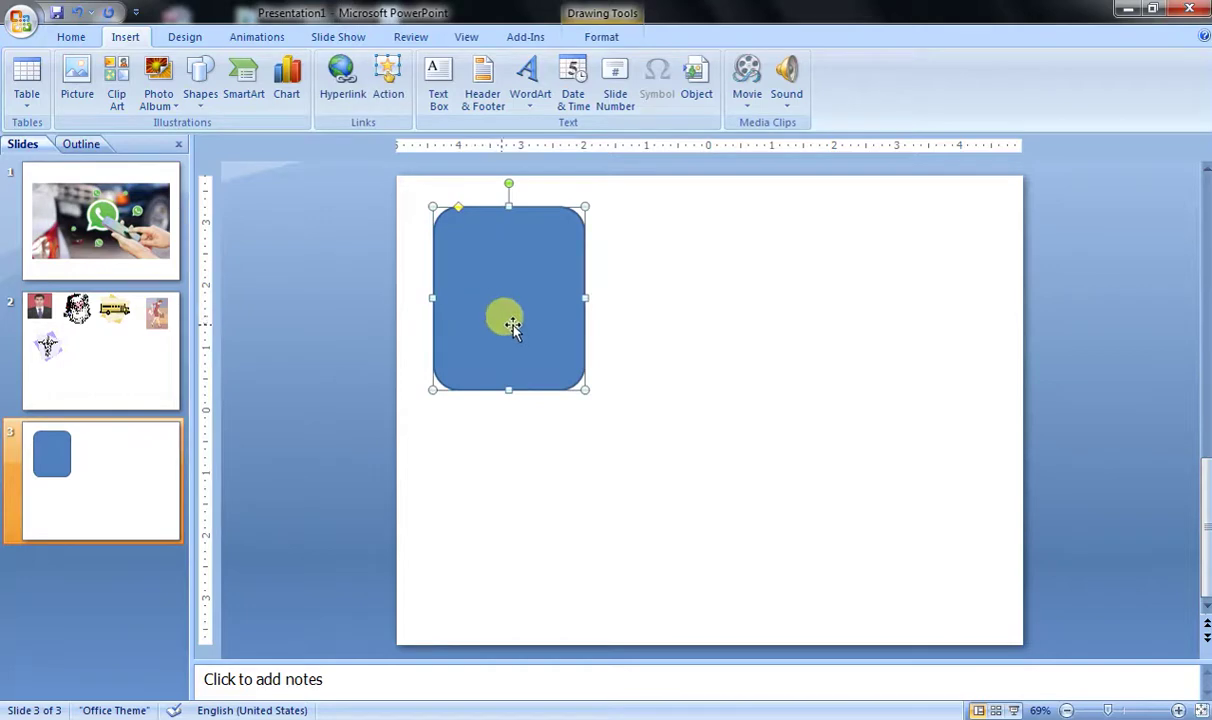
click(603, 40)
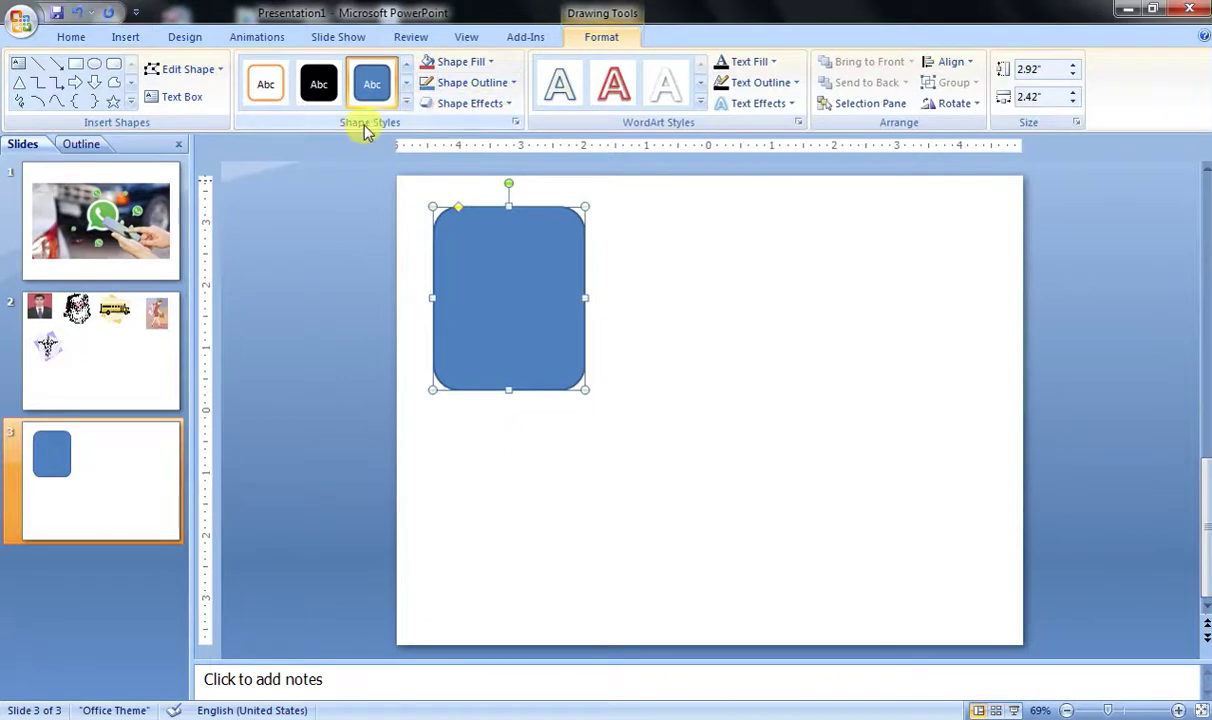
click(406, 102)
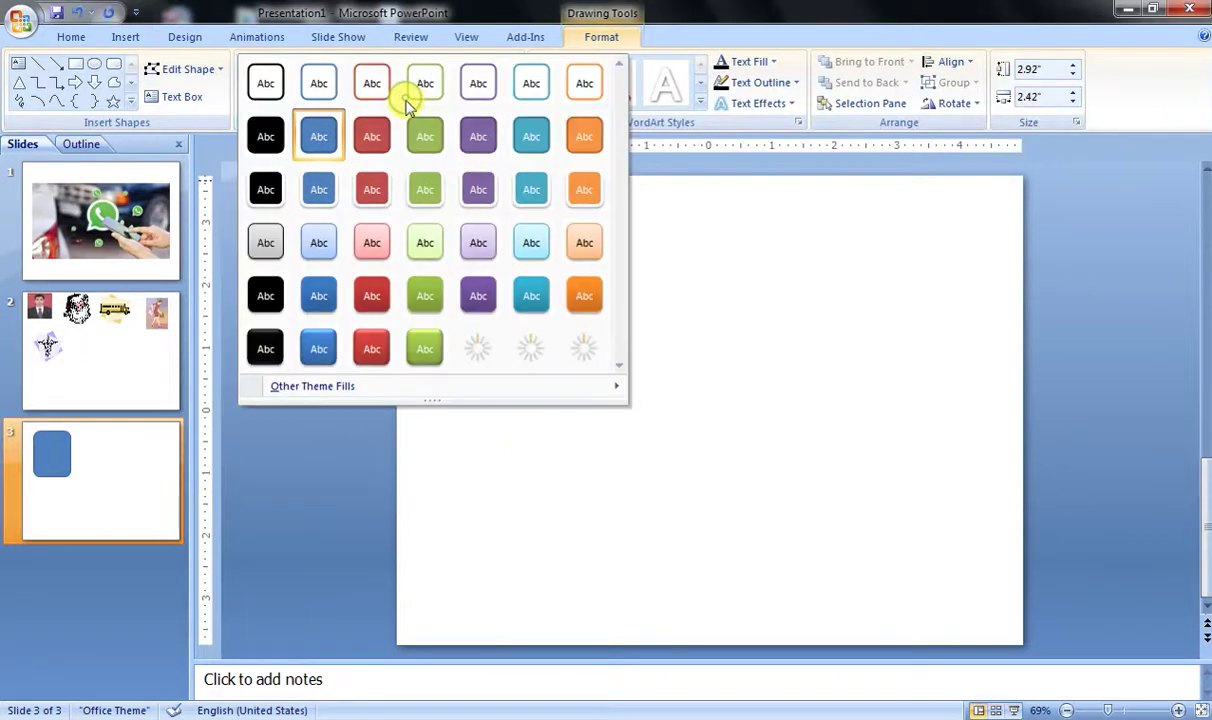
click(372, 296)
click(695, 305)
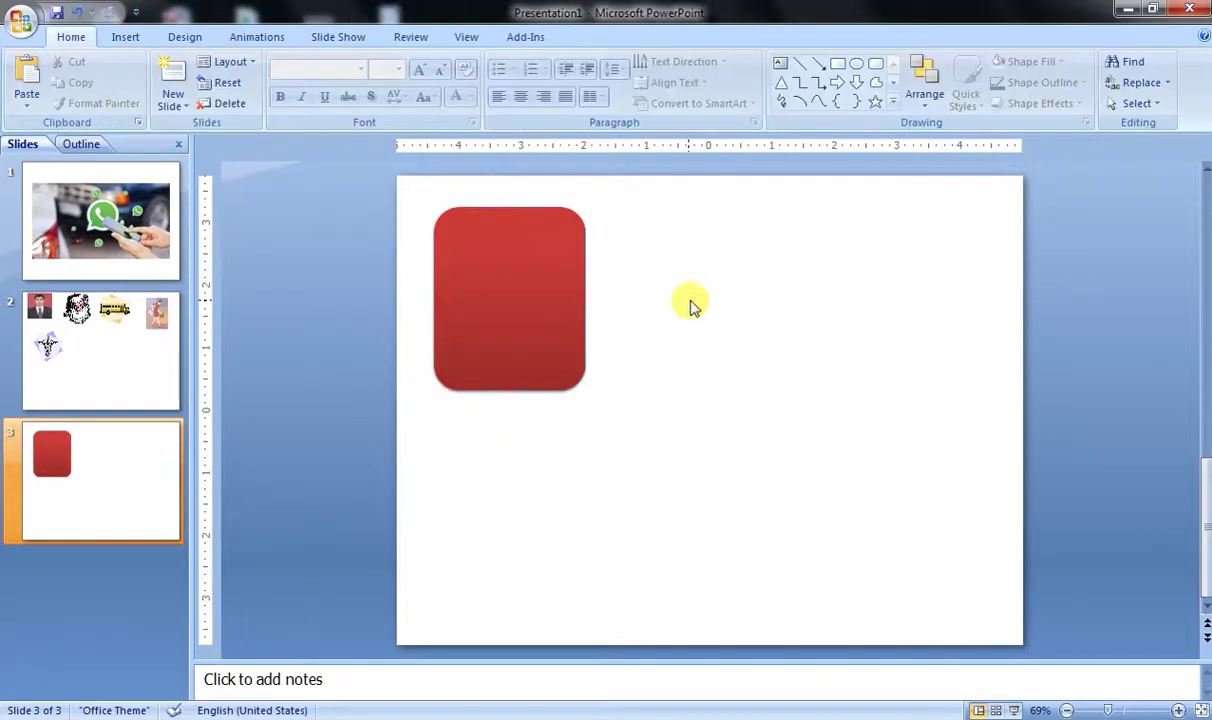
click(126, 40)
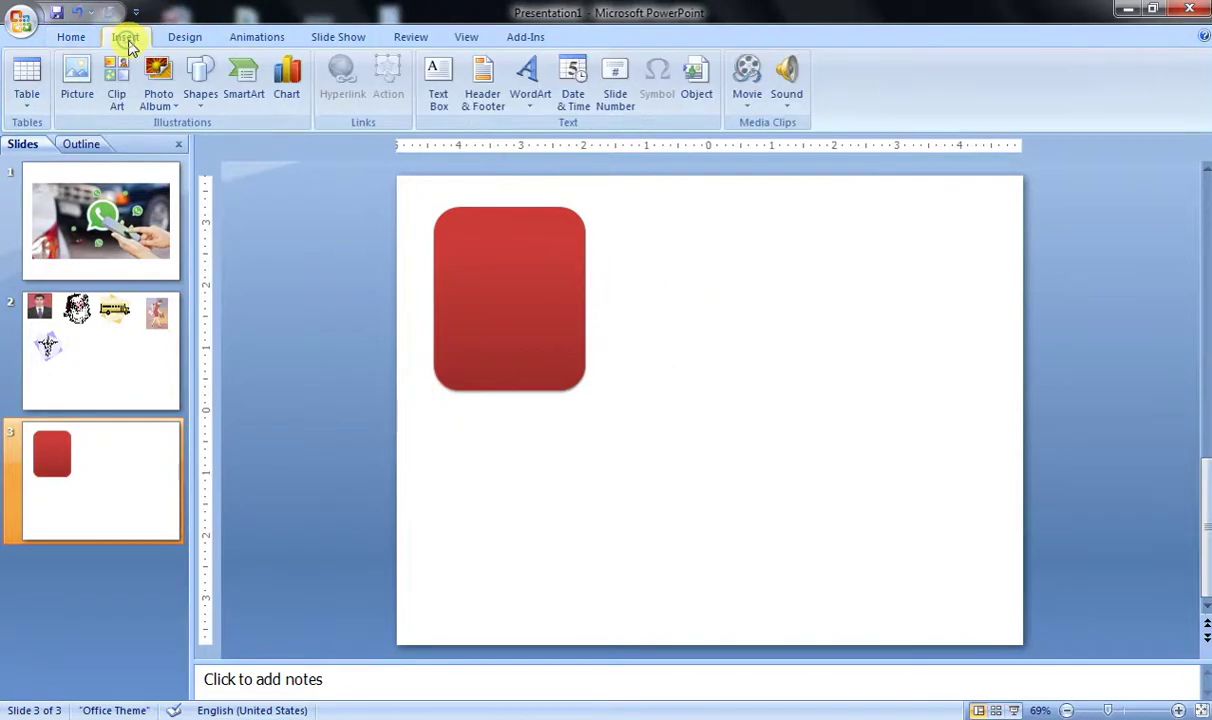
Draw a heart shape to the right of the rounded rectangle.
click(201, 95)
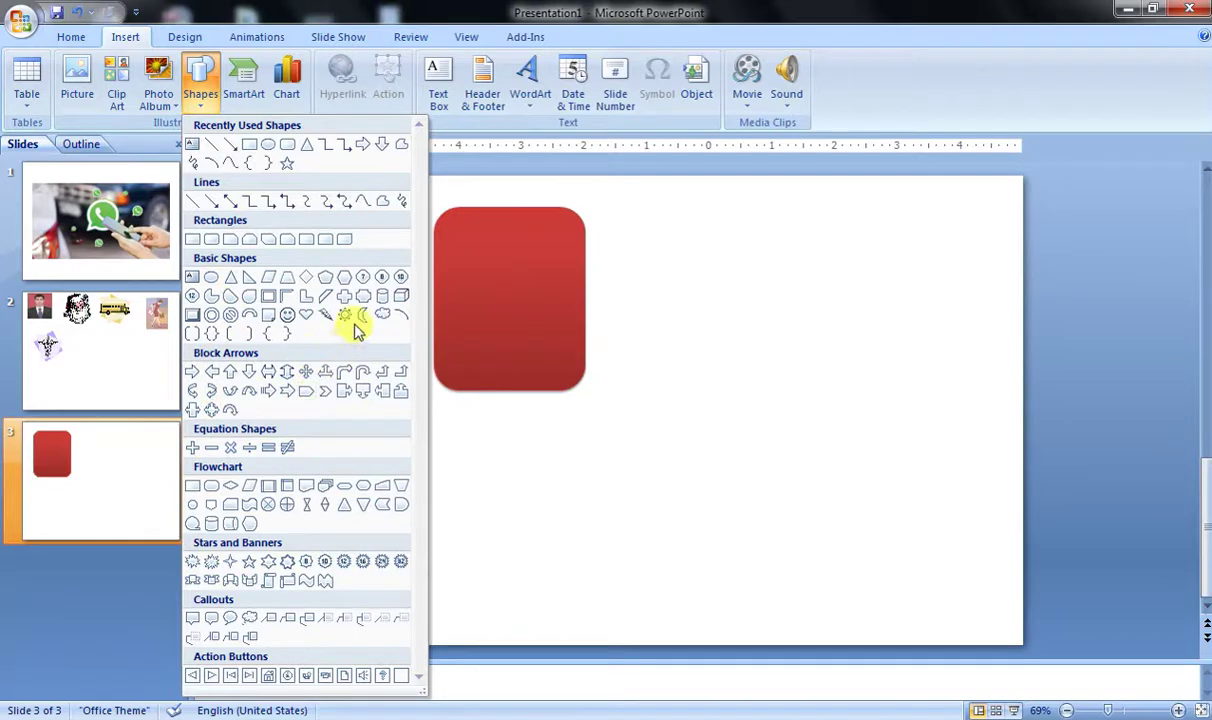
click(306, 316)
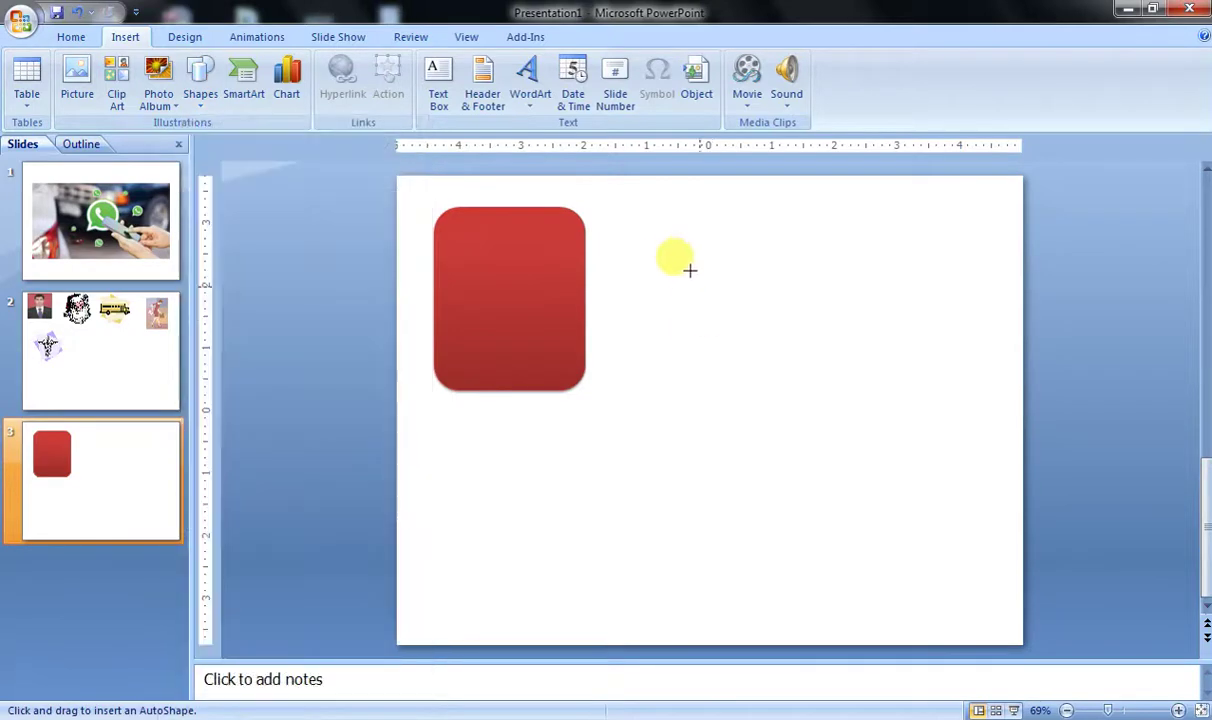
drag(684, 267, 955, 519)
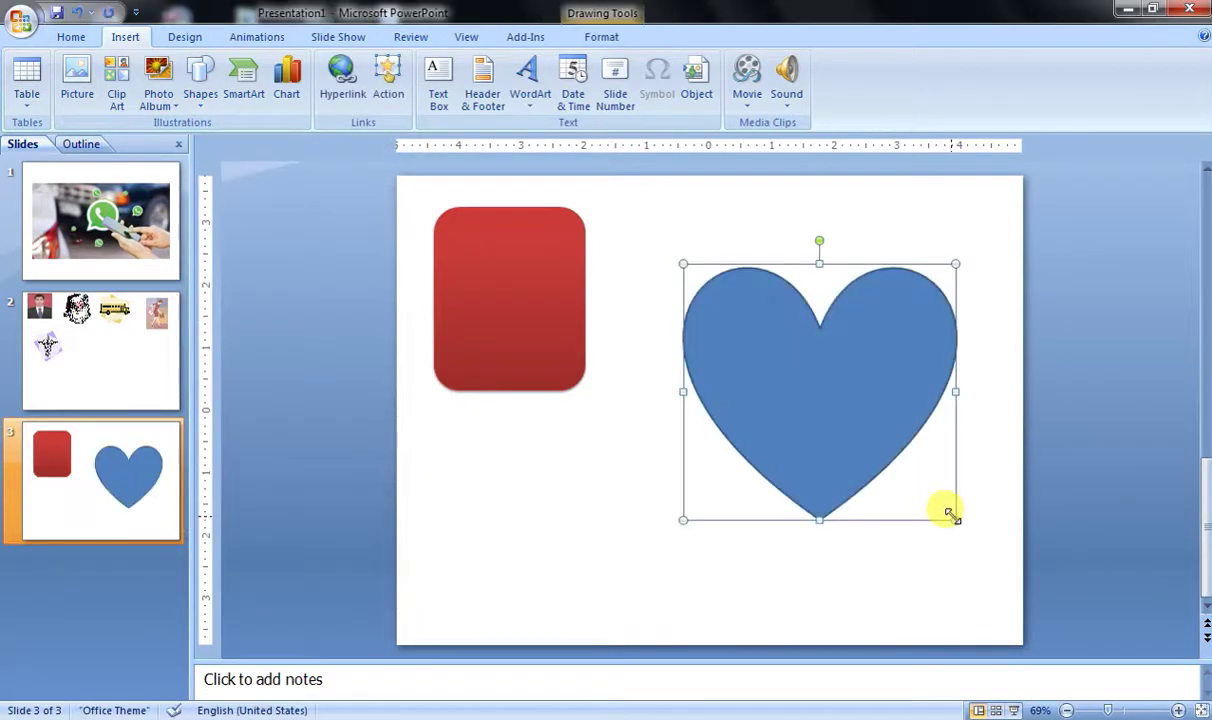
drag(846, 449, 816, 418)
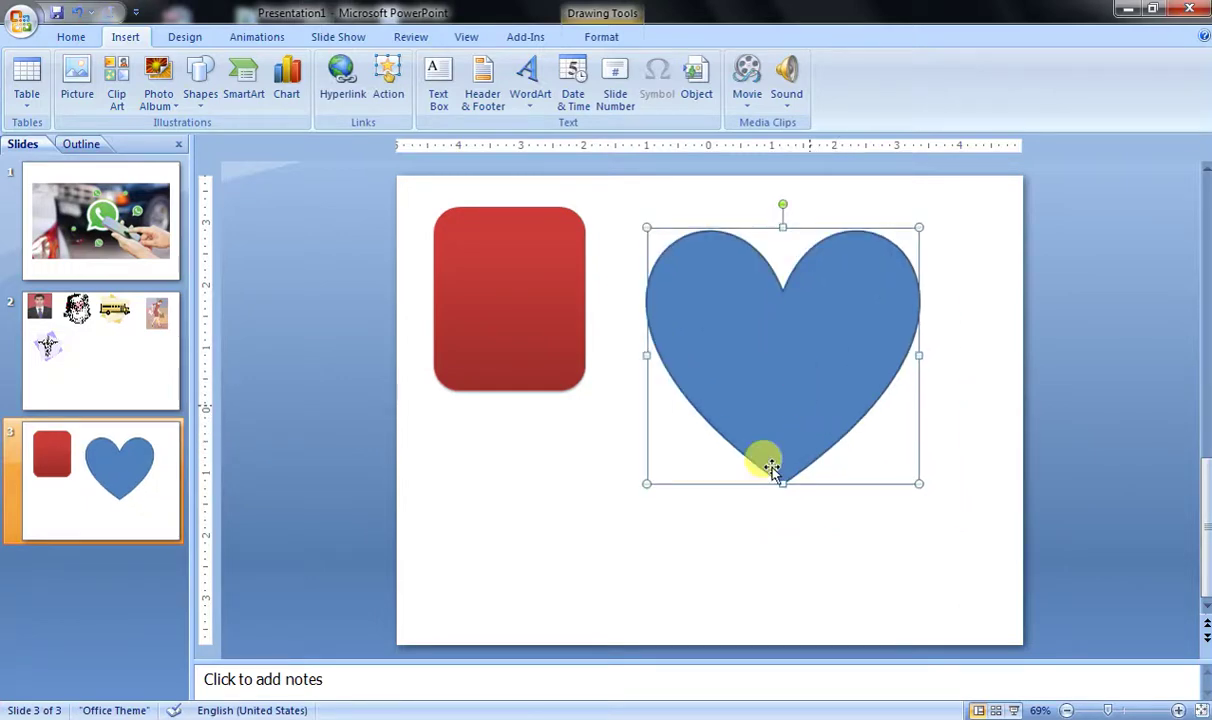
click(550, 468)
click(838, 333)
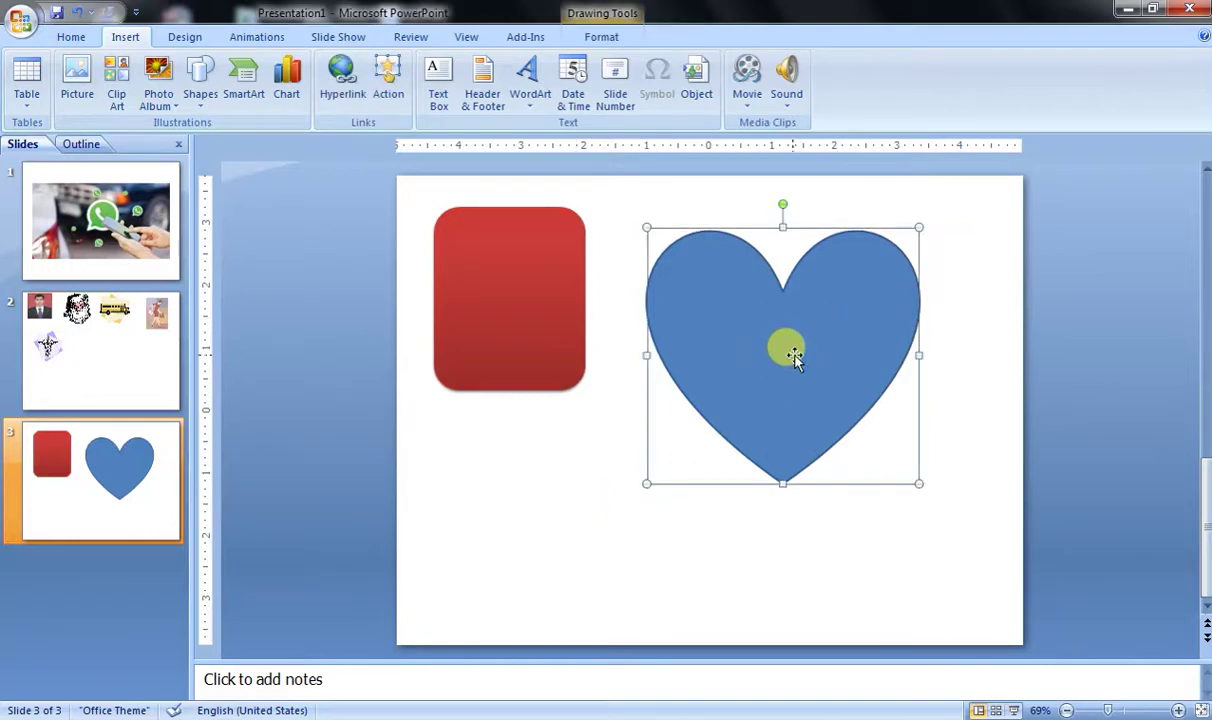
click(575, 435)
Fill the heart with solid red via Shape Fill.
click(764, 373)
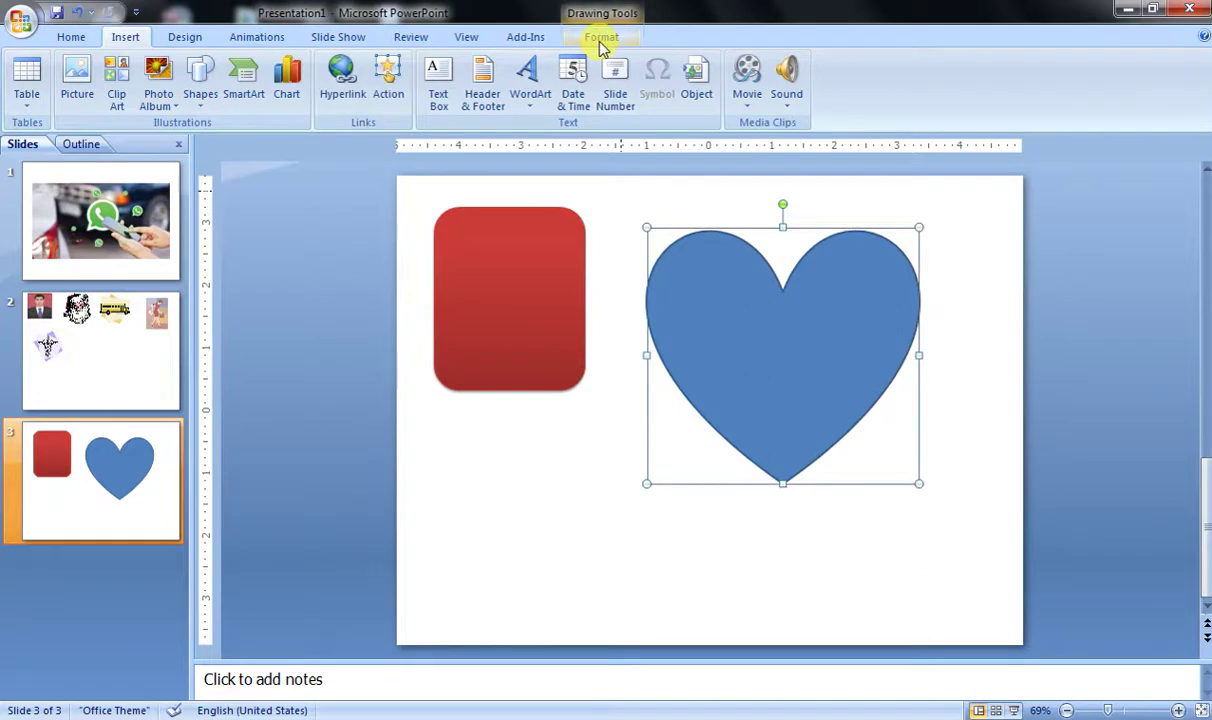
click(601, 40)
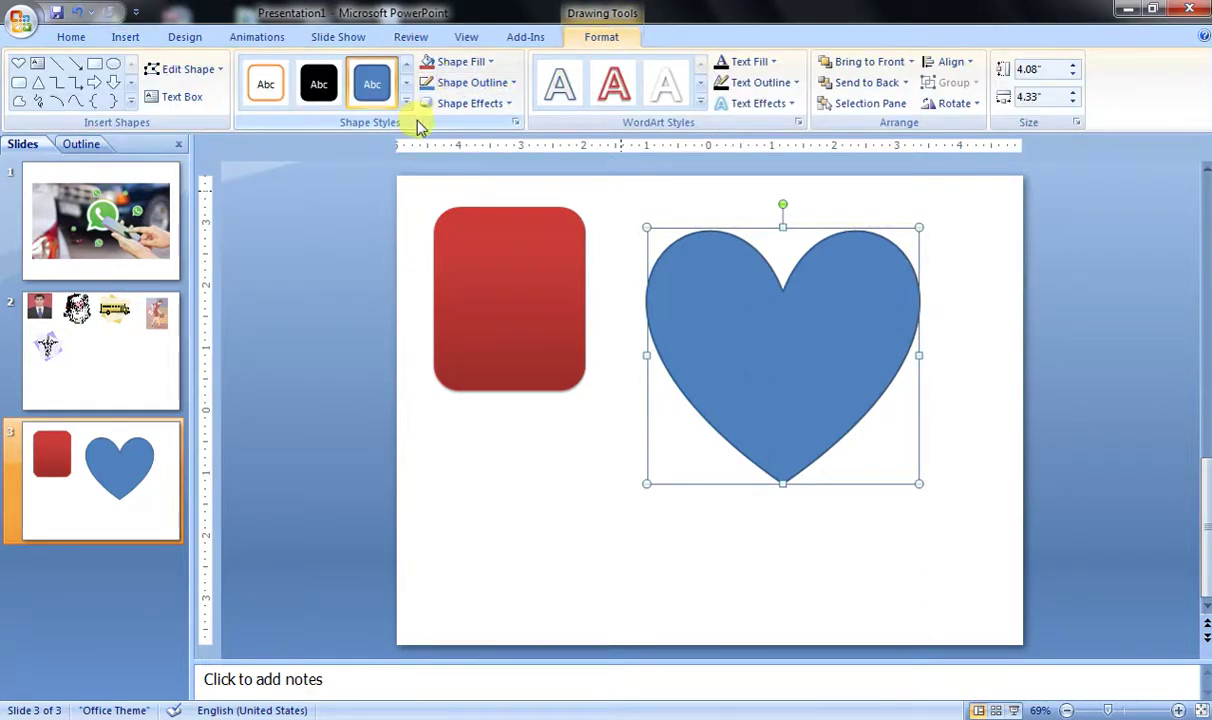
click(470, 63)
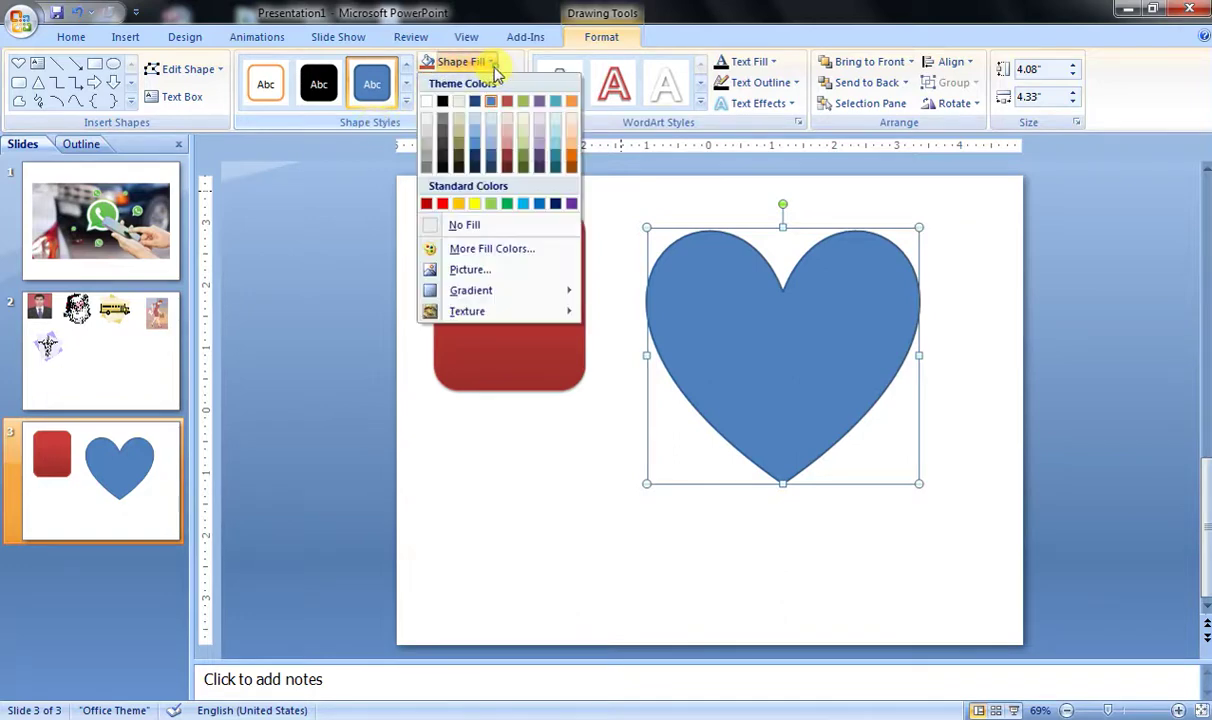
click(443, 207)
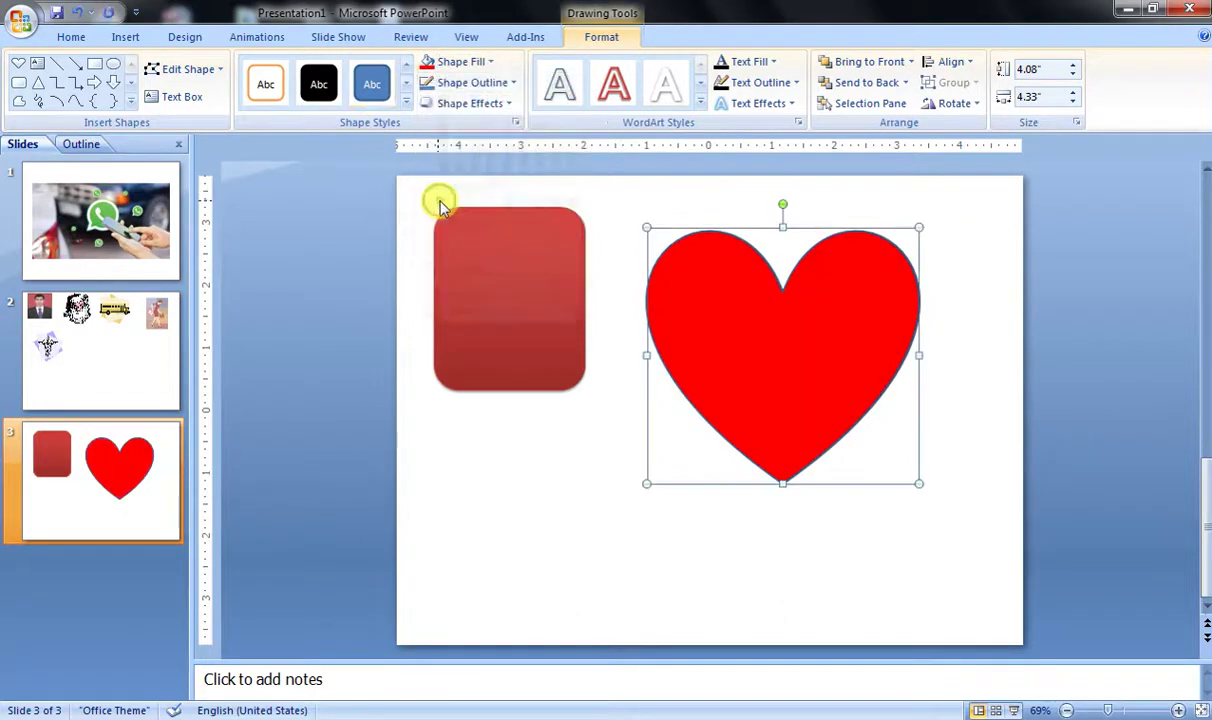
click(540, 450)
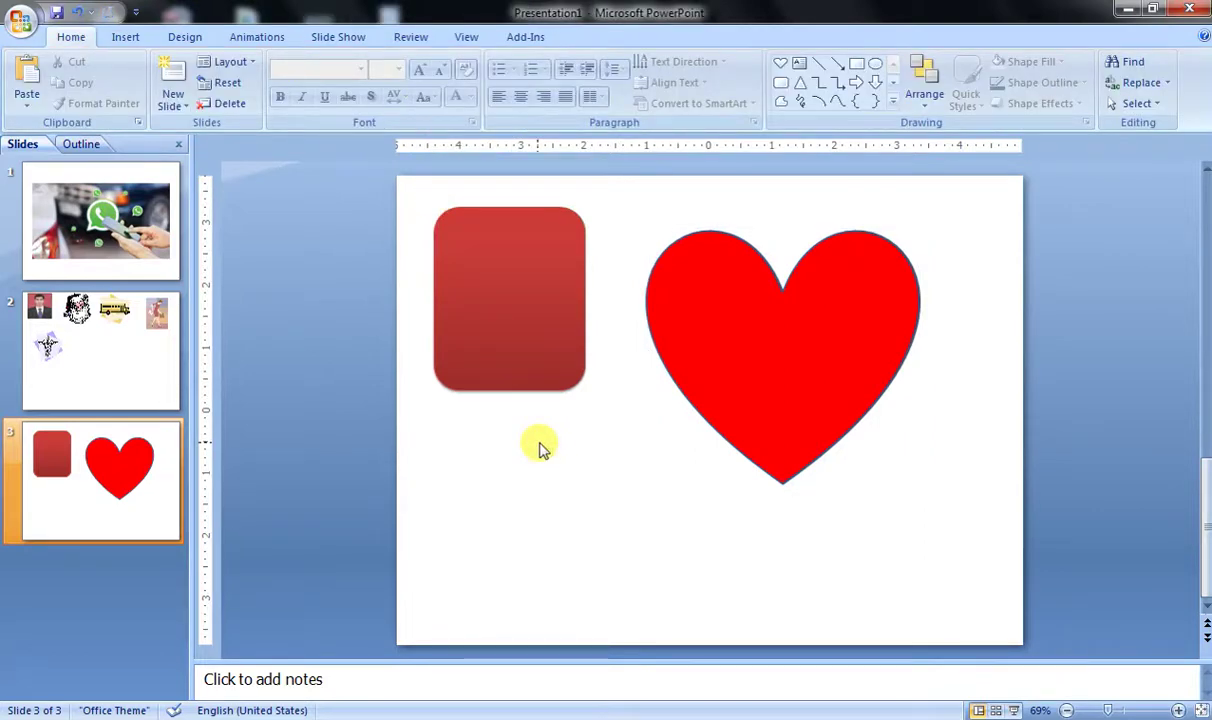
Apply the Inner centre shadow preset to the red heart.
click(800, 344)
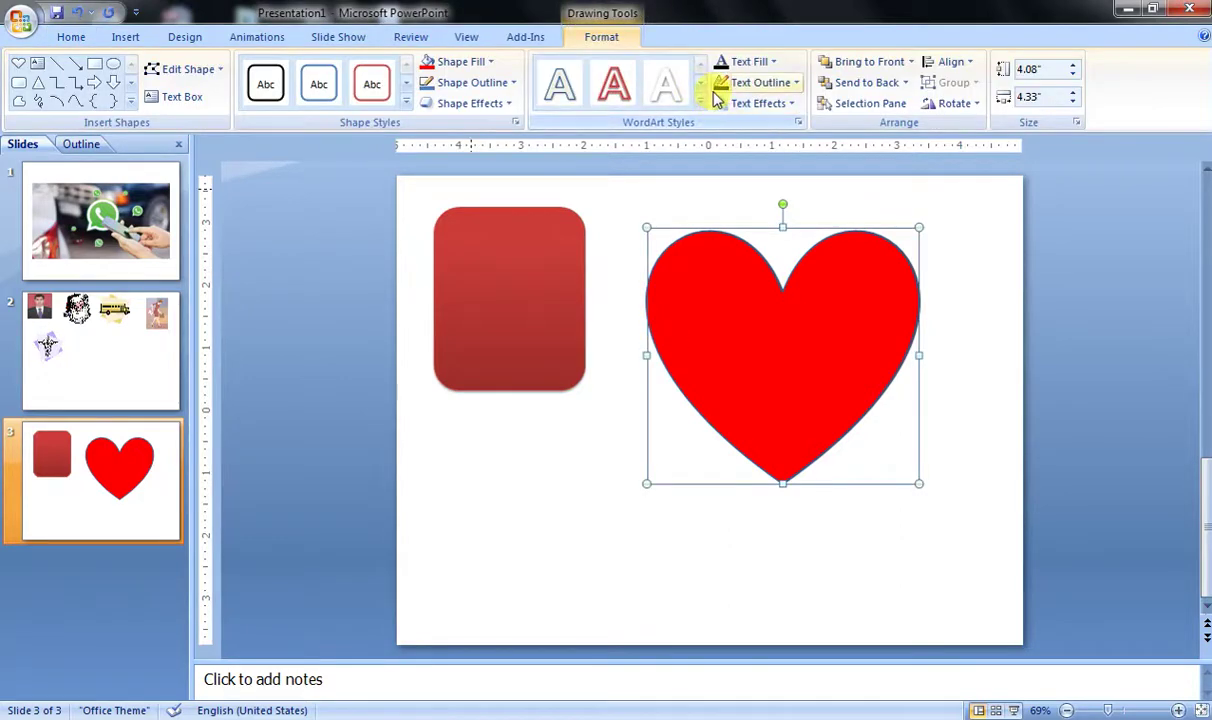
click(500, 105)
mouse_move(470, 278)
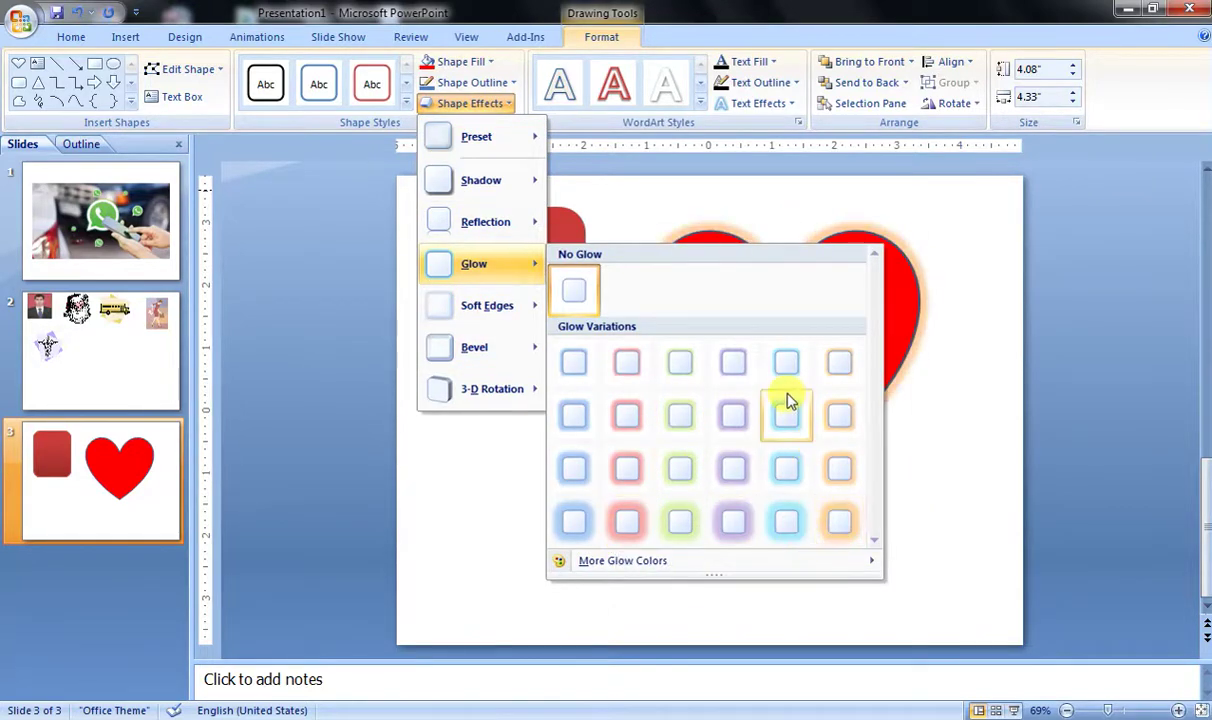
mouse_move(488, 345)
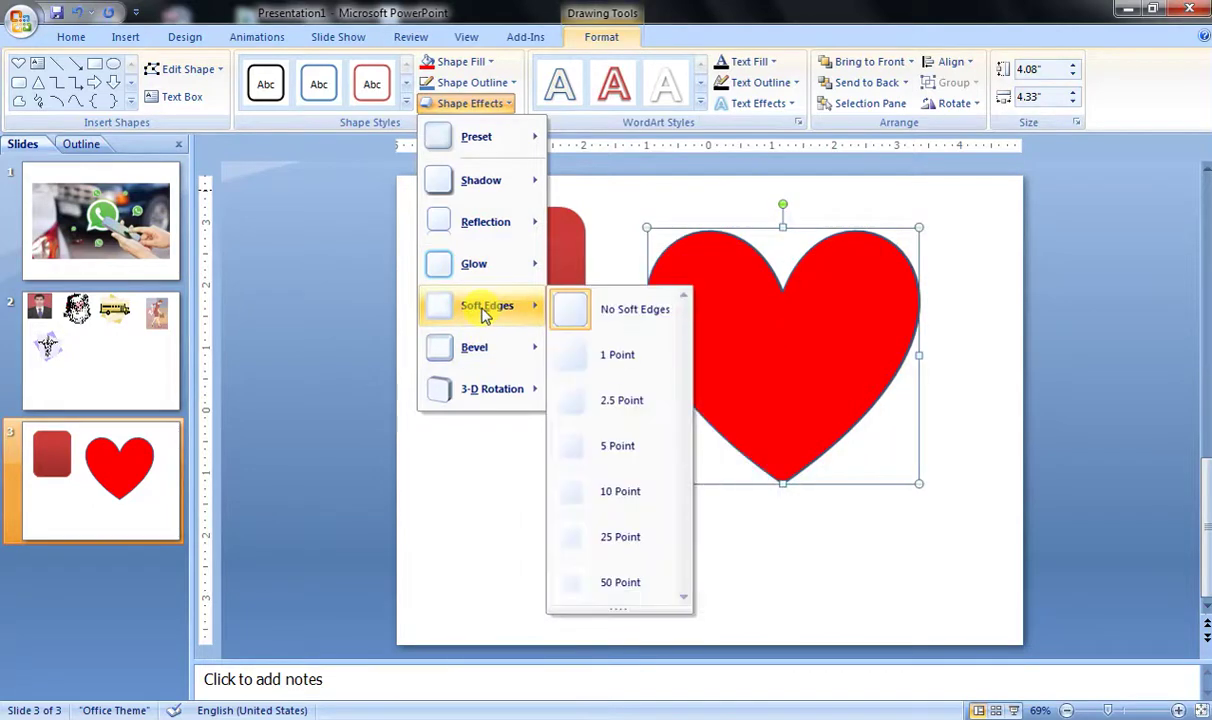
mouse_move(482, 193)
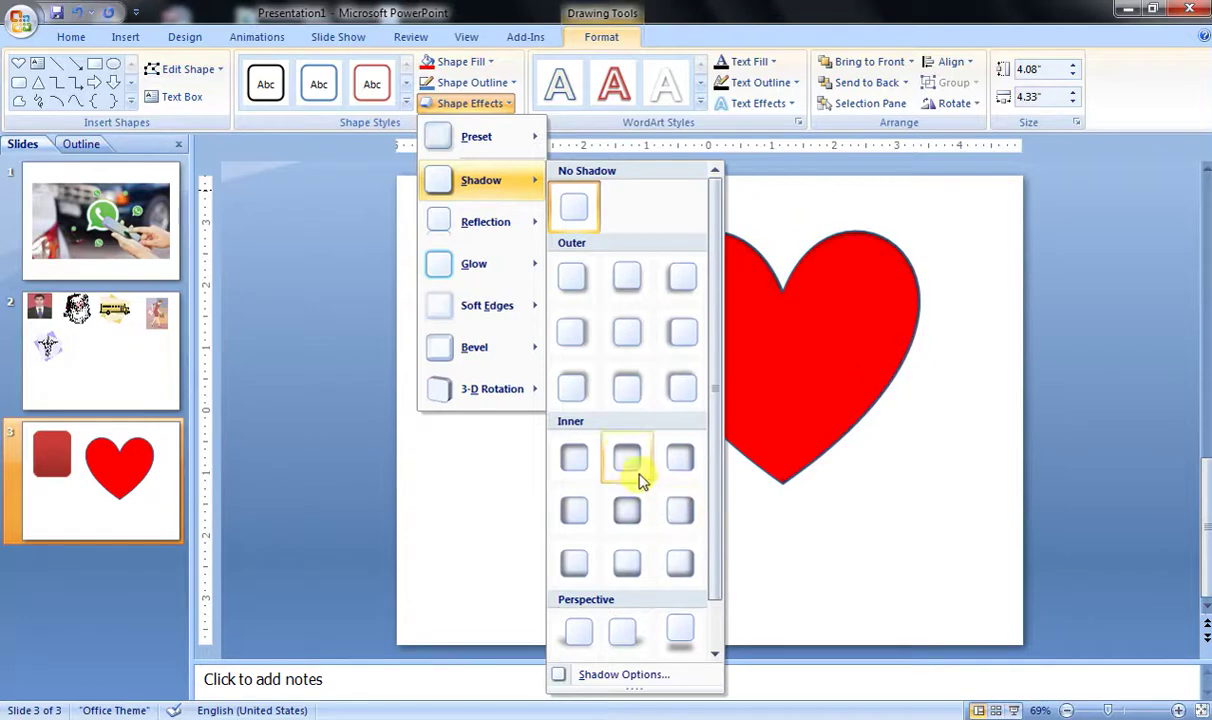
click(627, 509)
click(470, 540)
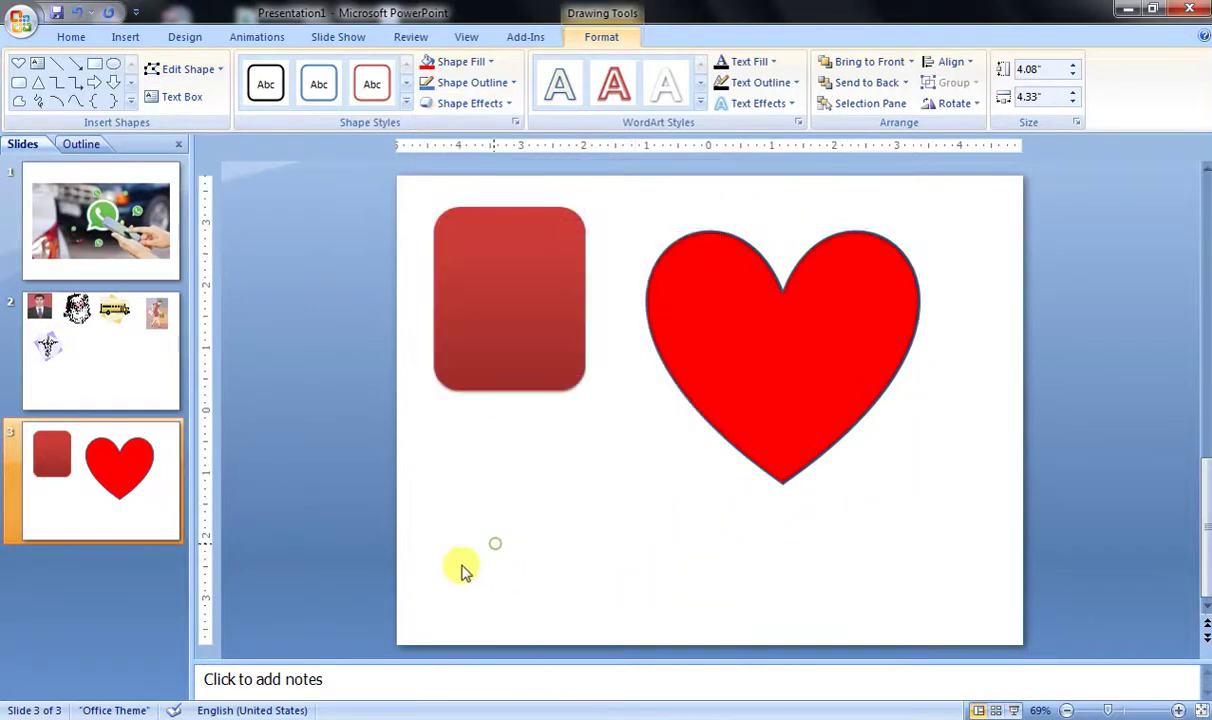
Cancel the SmartArt chooser and add a new blank slide 4.
click(118, 38)
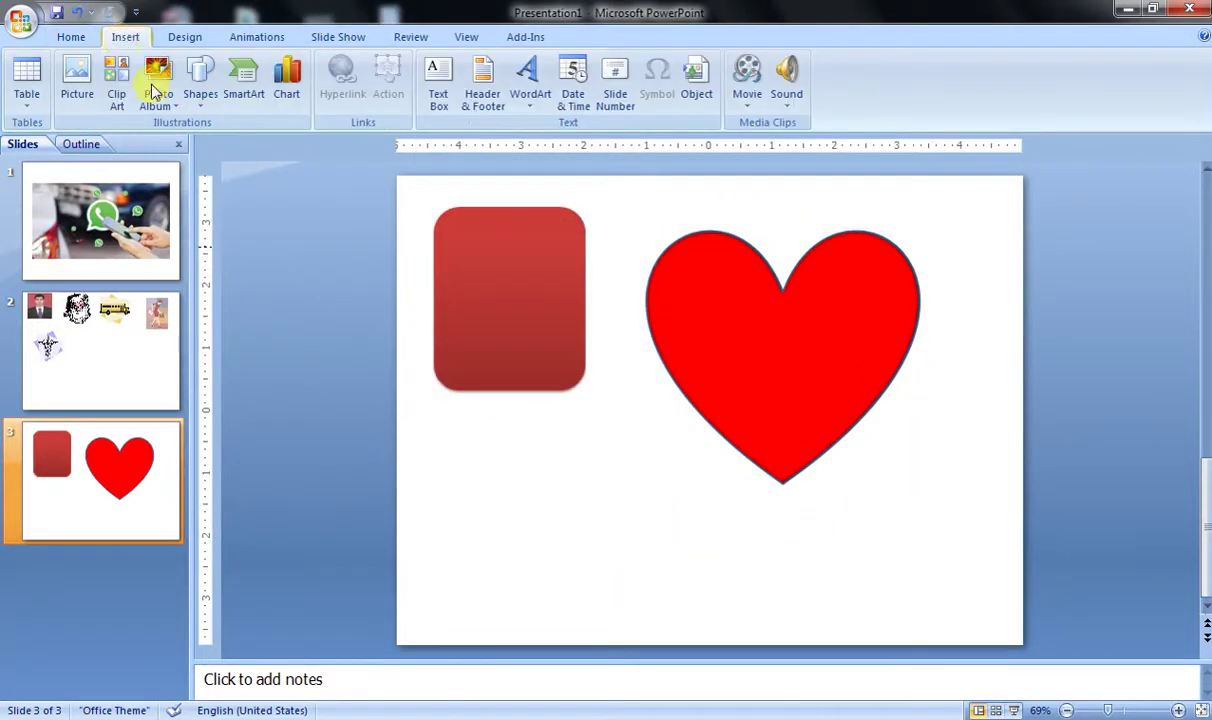
click(240, 100)
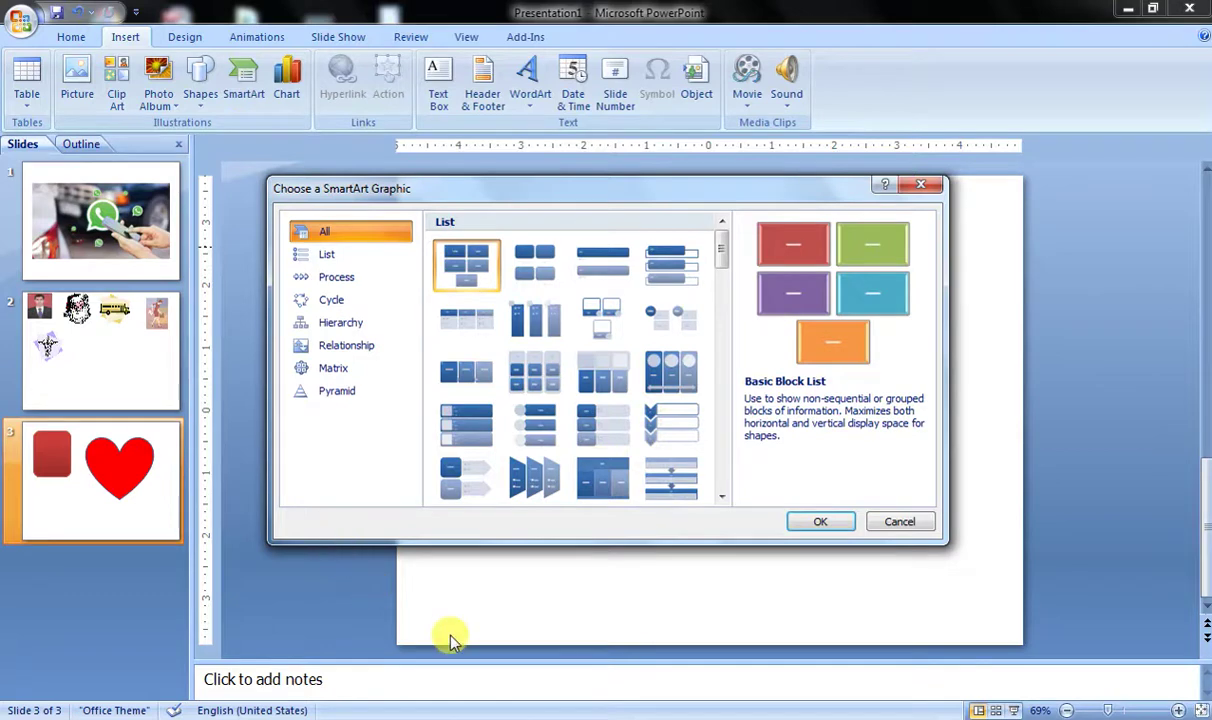
click(426, 601)
click(920, 185)
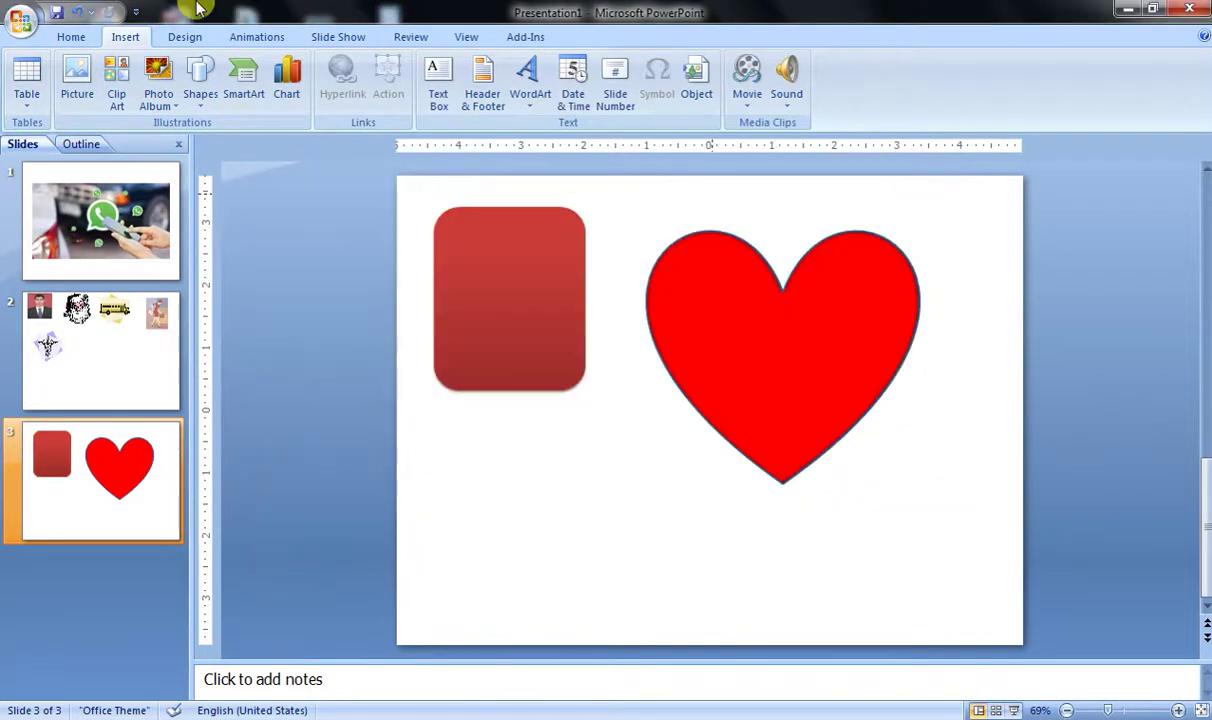
click(69, 38)
click(170, 75)
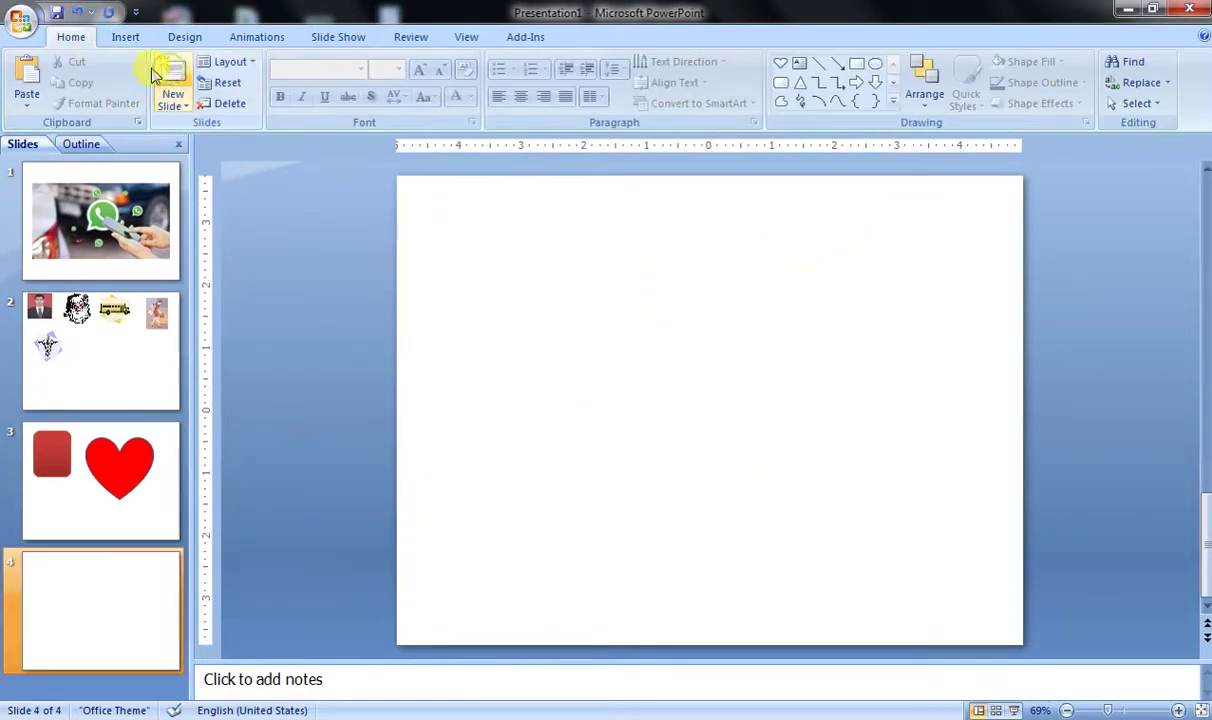
click(112, 617)
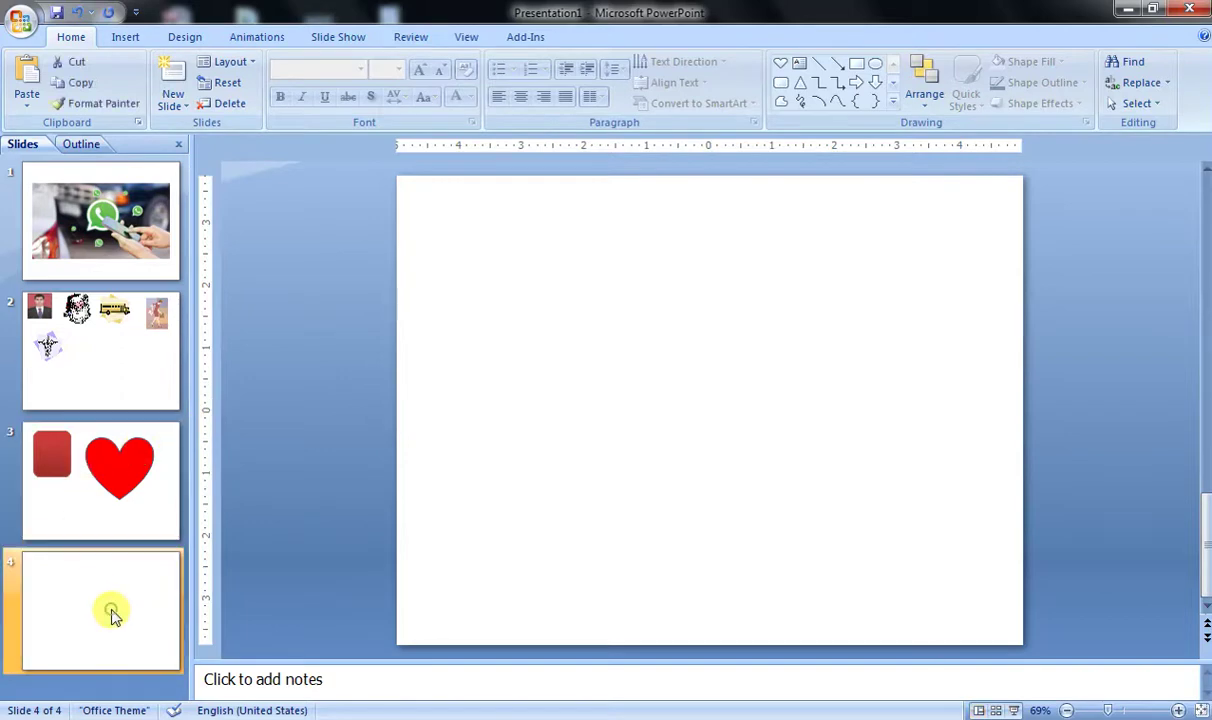
Insert a Vertical Picture Accent List SmartArt graphic on slide 4.
click(182, 37)
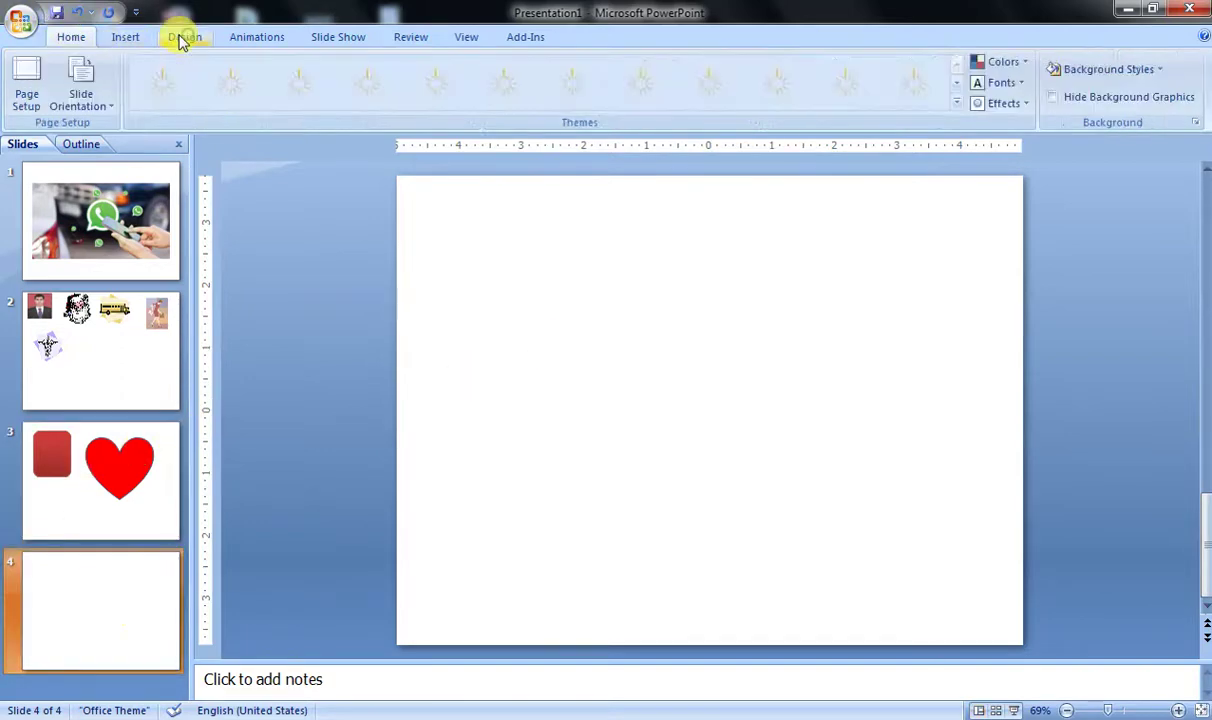
click(115, 37)
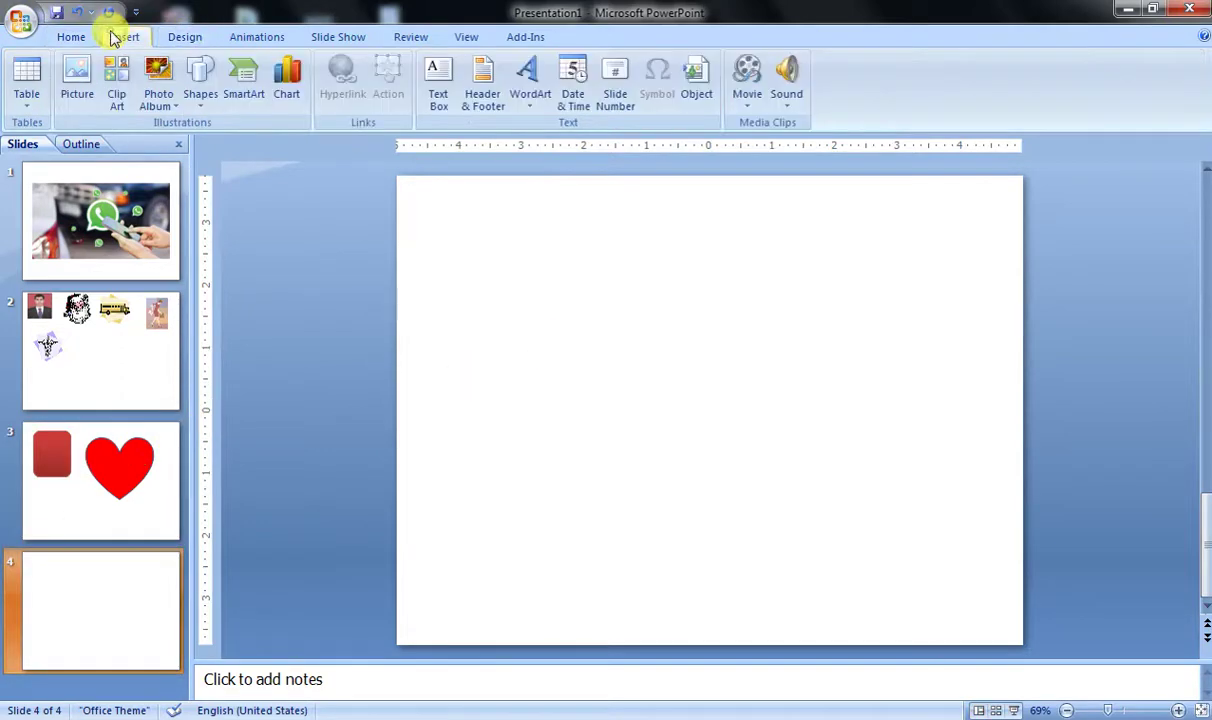
click(245, 88)
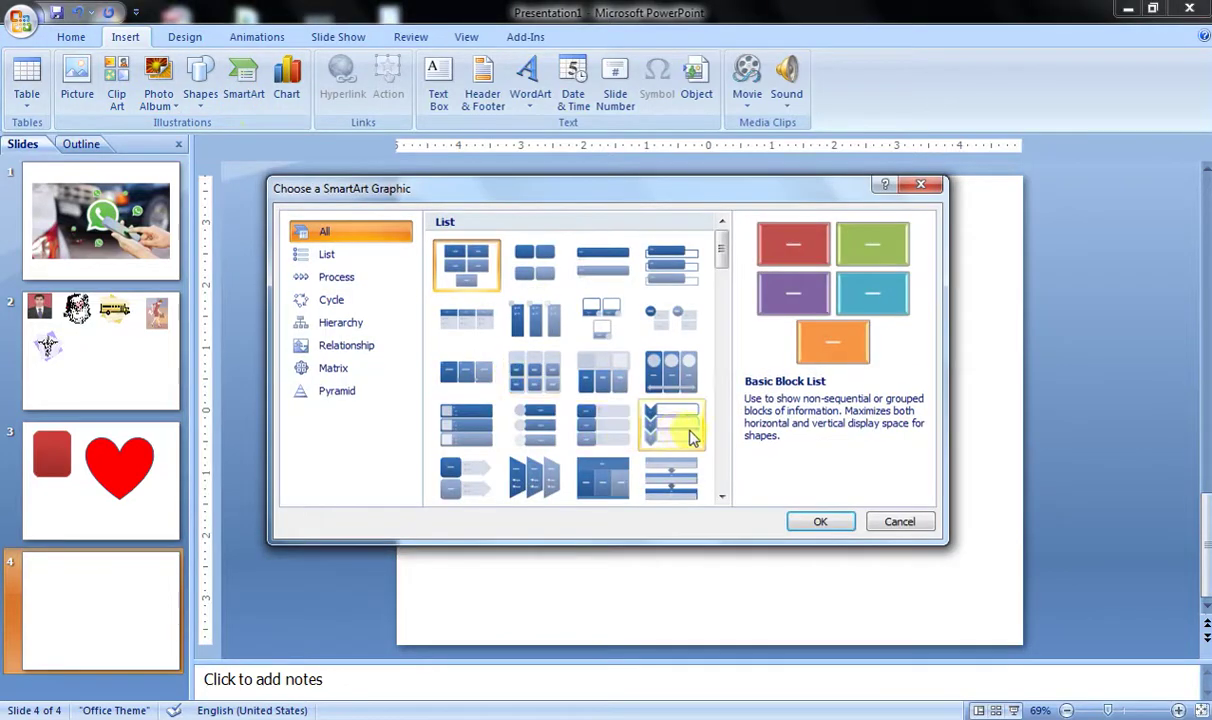
click(668, 425)
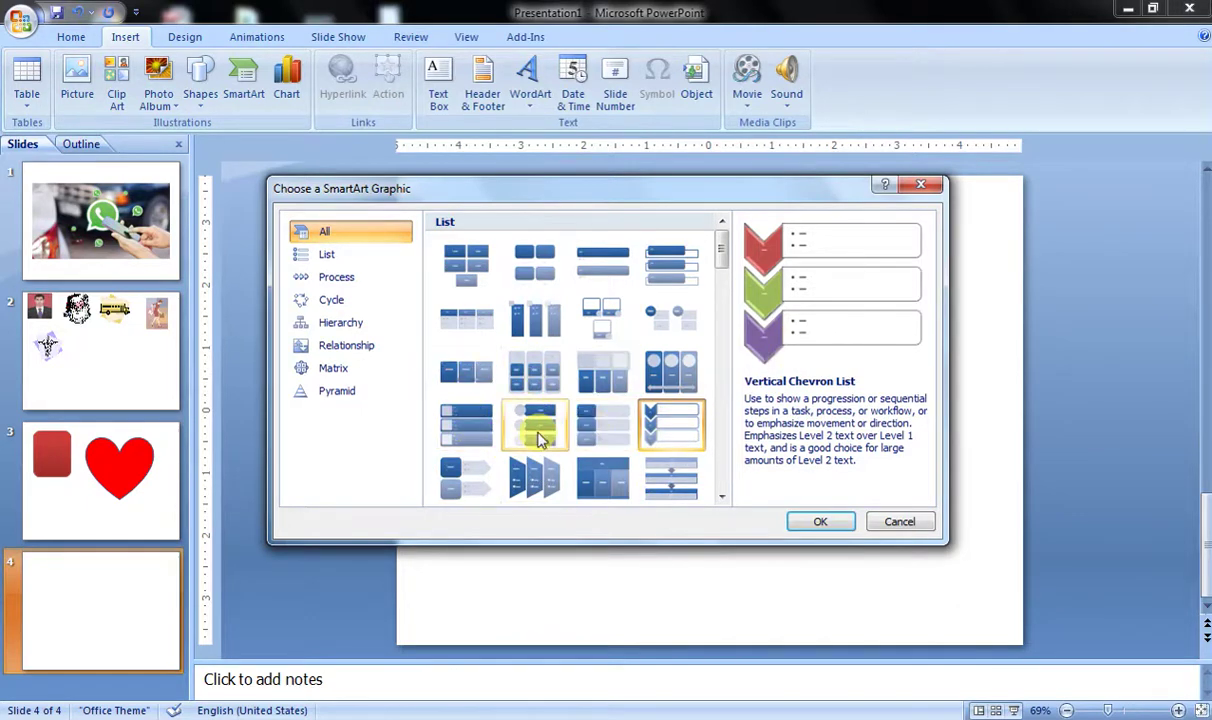
click(540, 437)
click(828, 527)
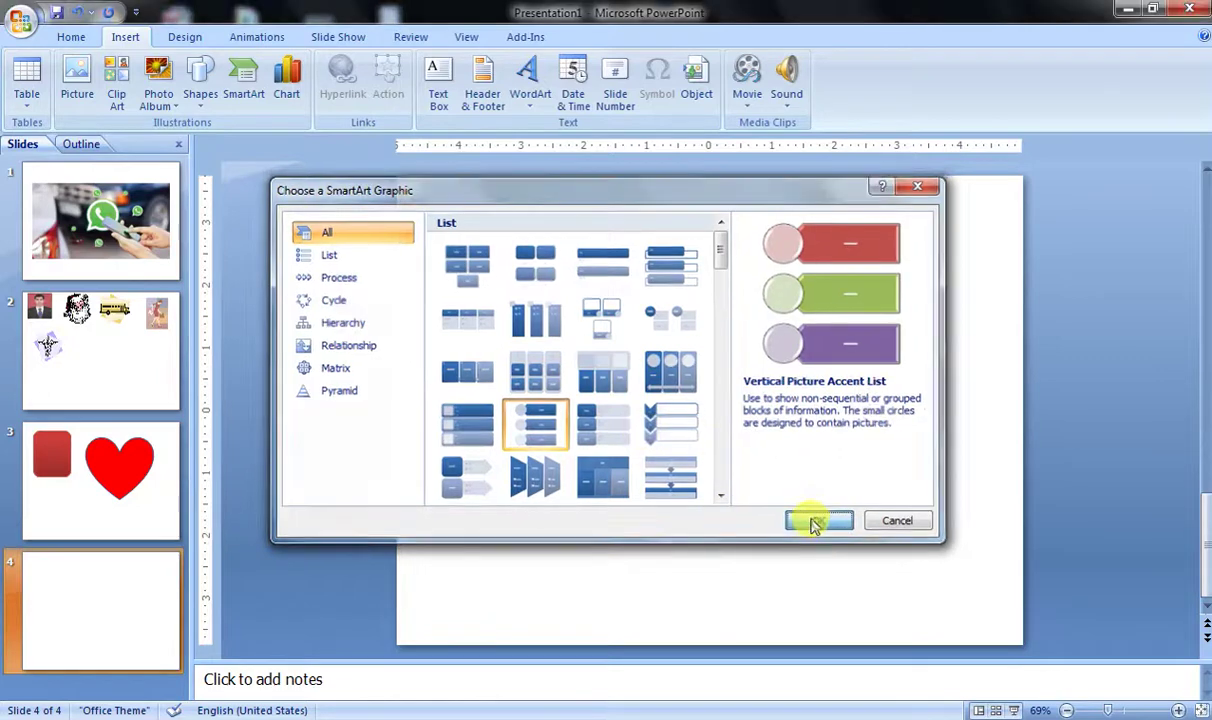
click(644, 345)
Insert the pass photo from the Pictures library into the top SmartArt circle.
click(733, 312)
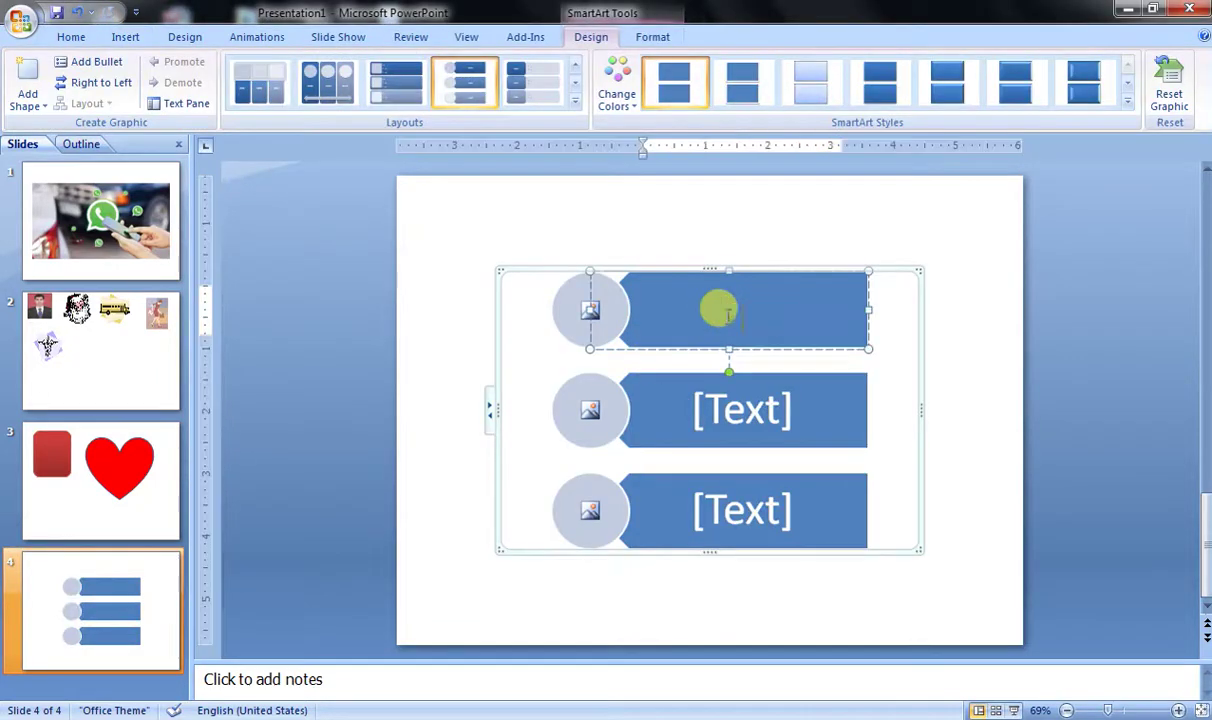
click(590, 312)
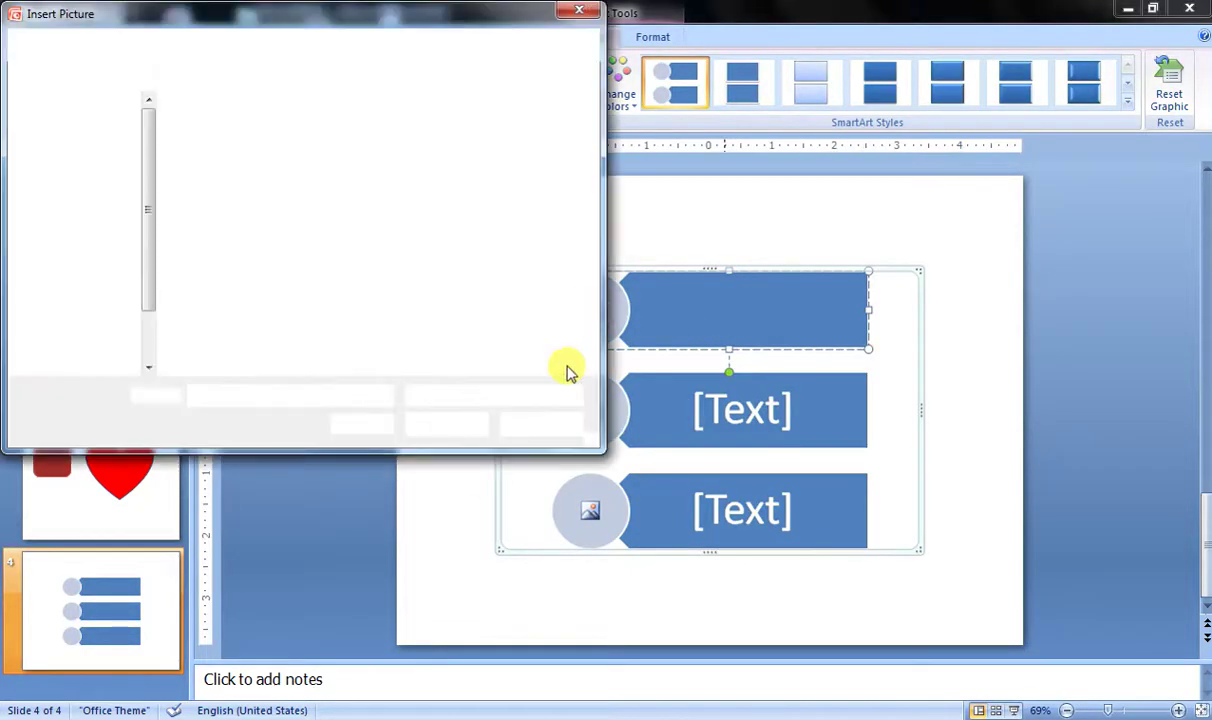
click(578, 15)
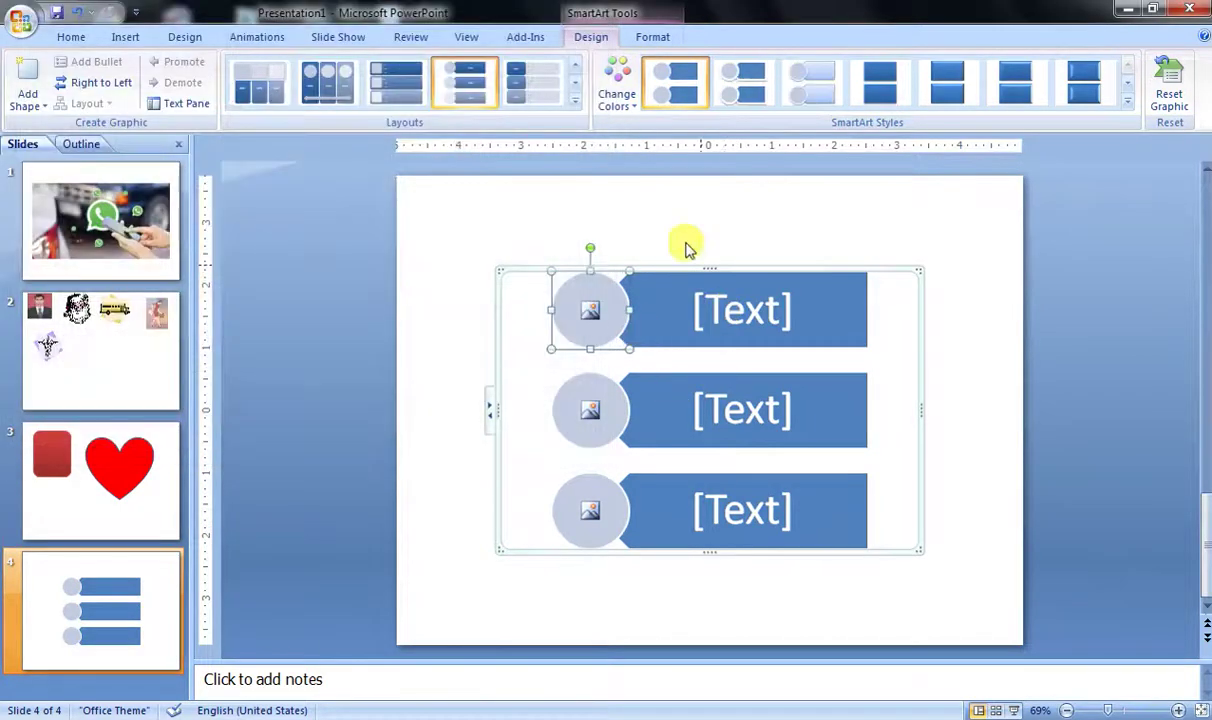
click(671, 214)
click(590, 314)
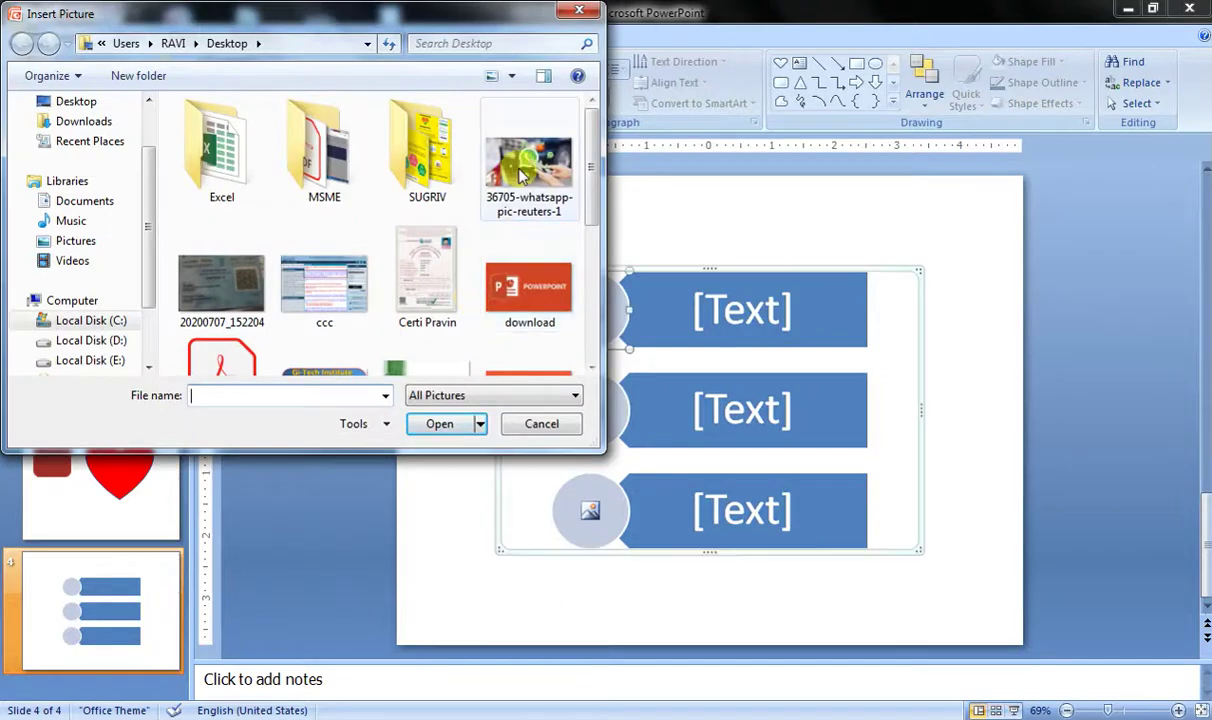
click(76, 240)
click(328, 200)
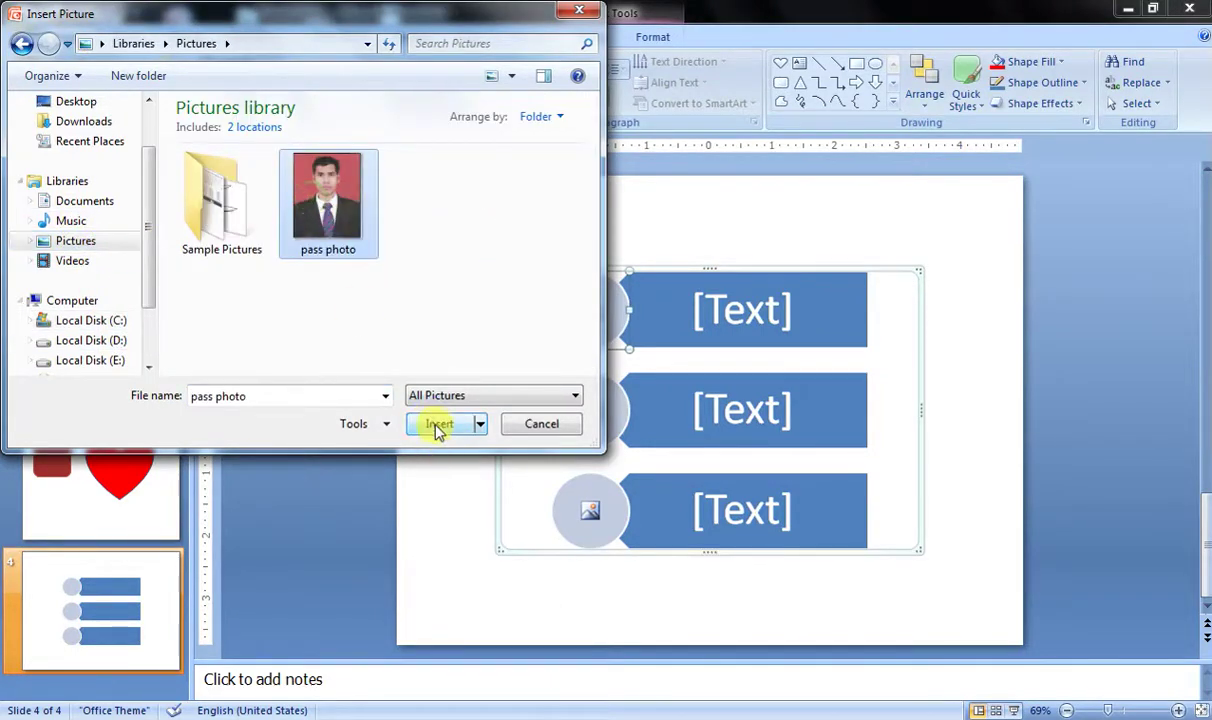
click(436, 424)
click(432, 334)
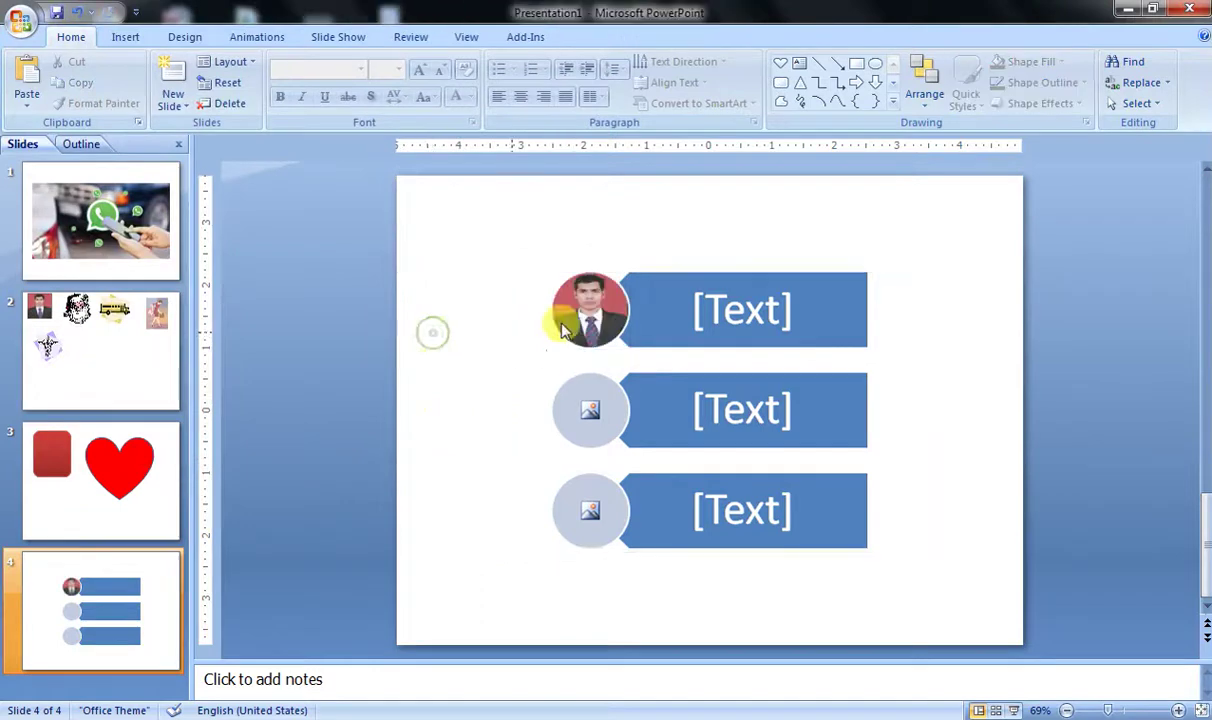
Put 36705-whatsapp-pic-reuters-1 in the second circle; label rows 'My Profile' and 'What's App'.
click(590, 411)
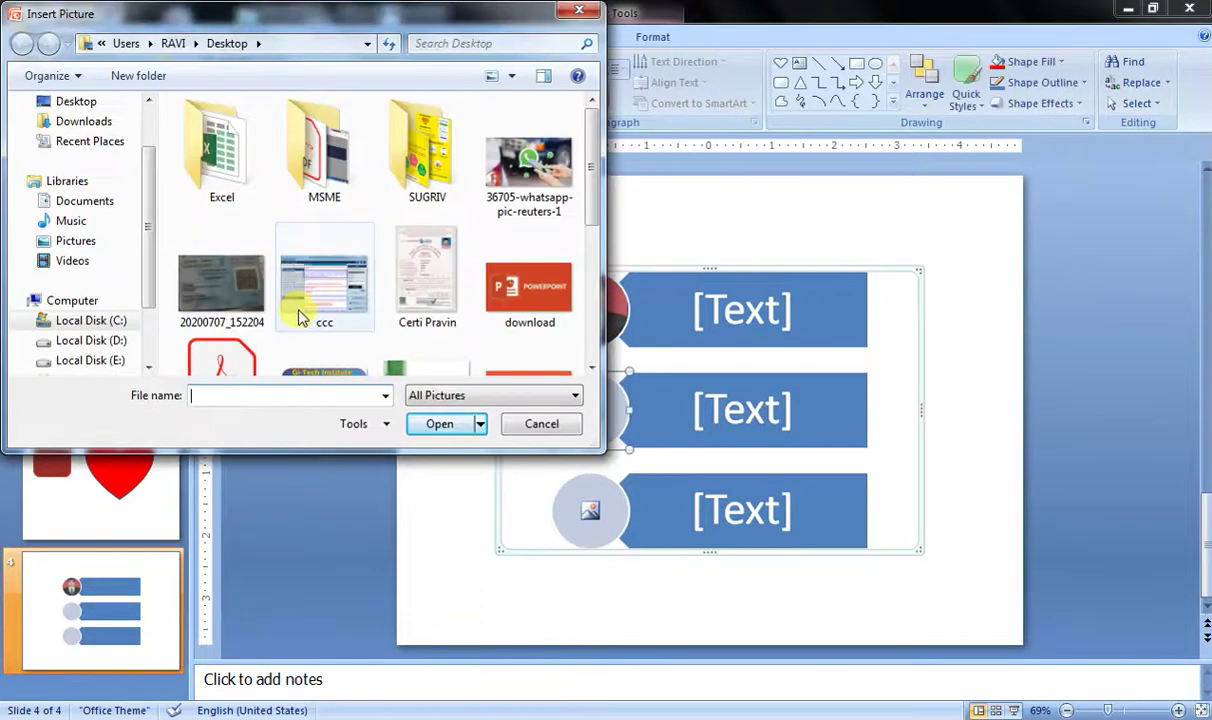
click(505, 172)
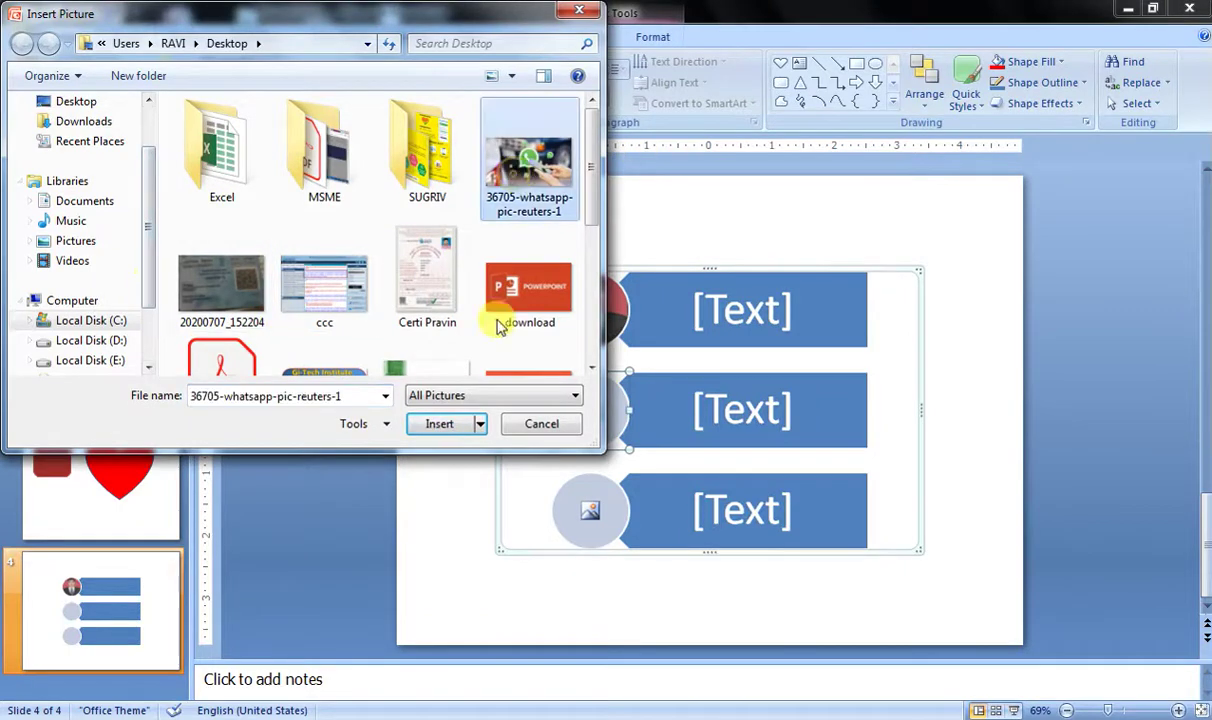
click(440, 424)
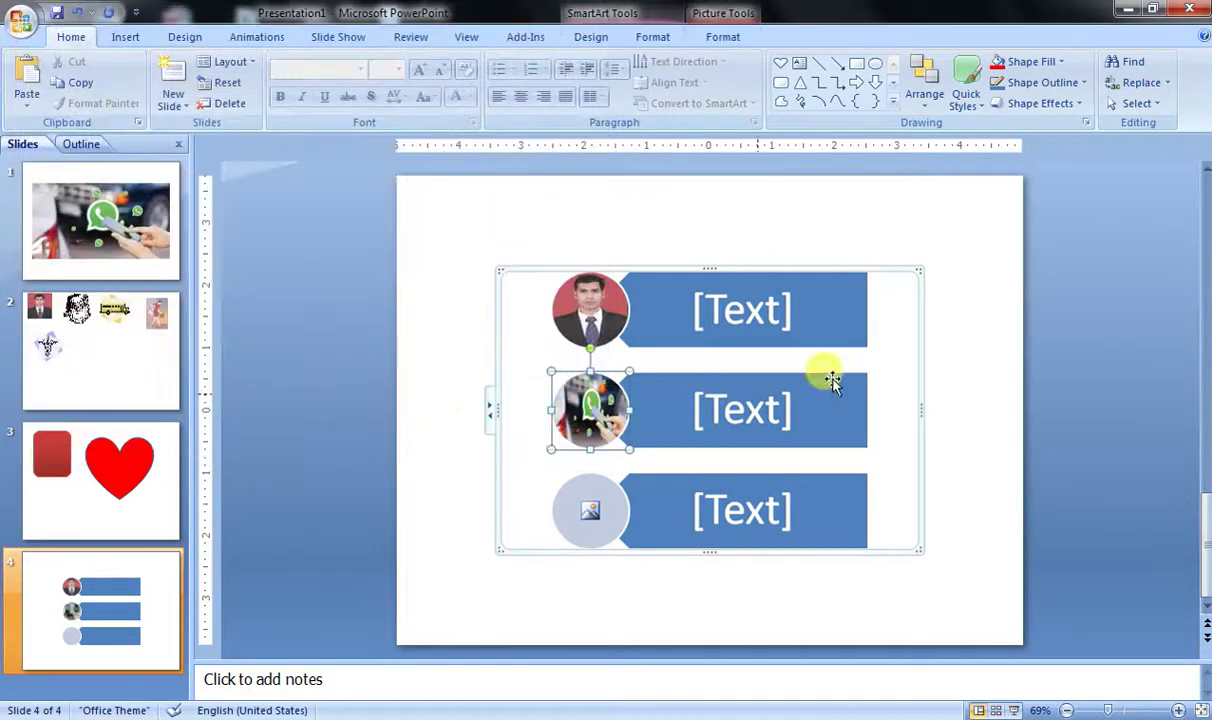
click(718, 318)
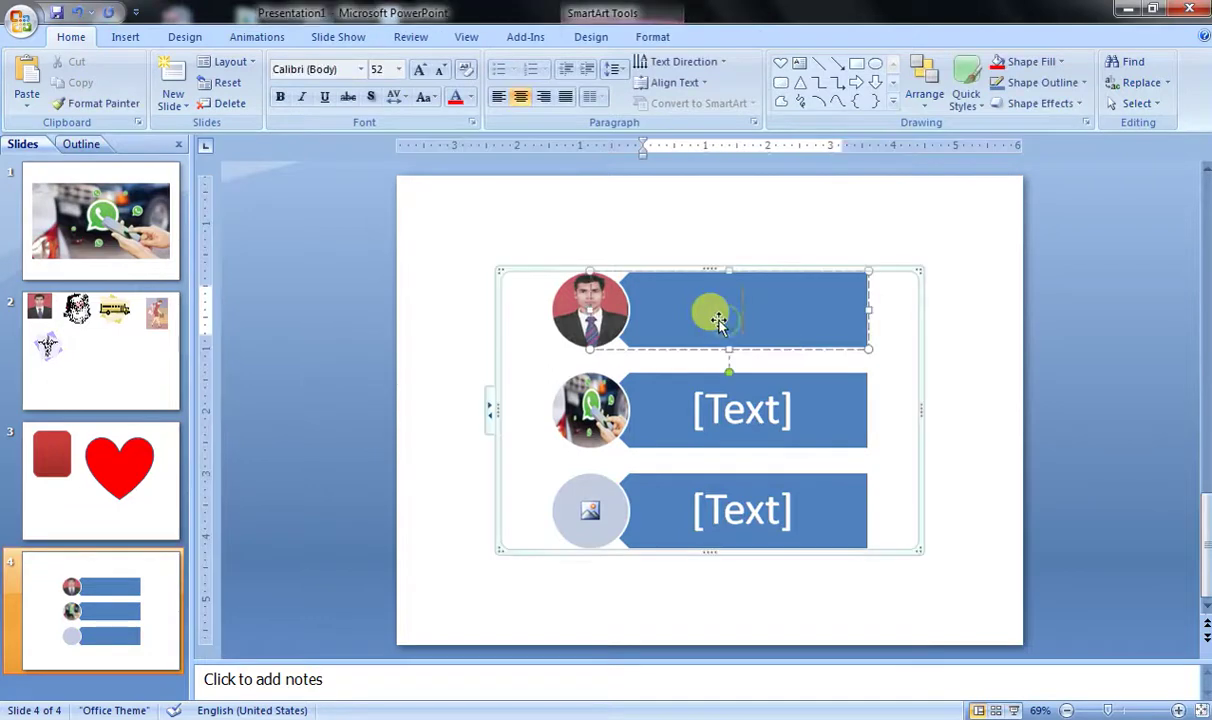
text(My)
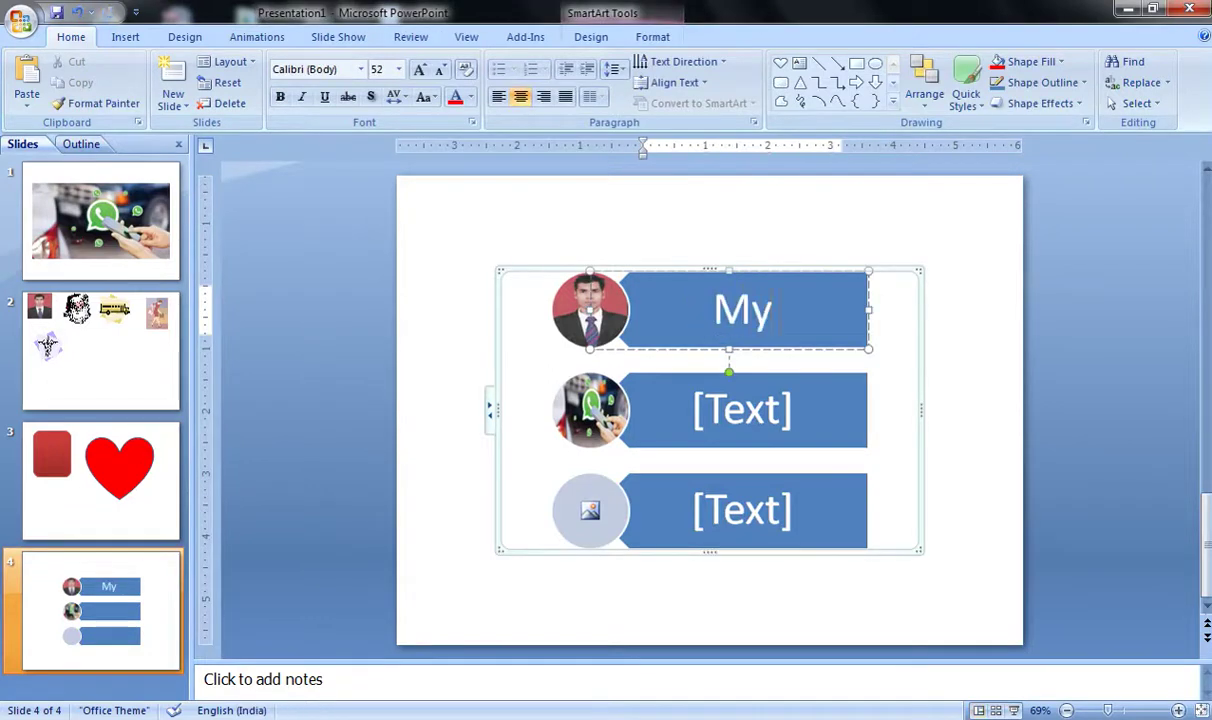
text( Profi)
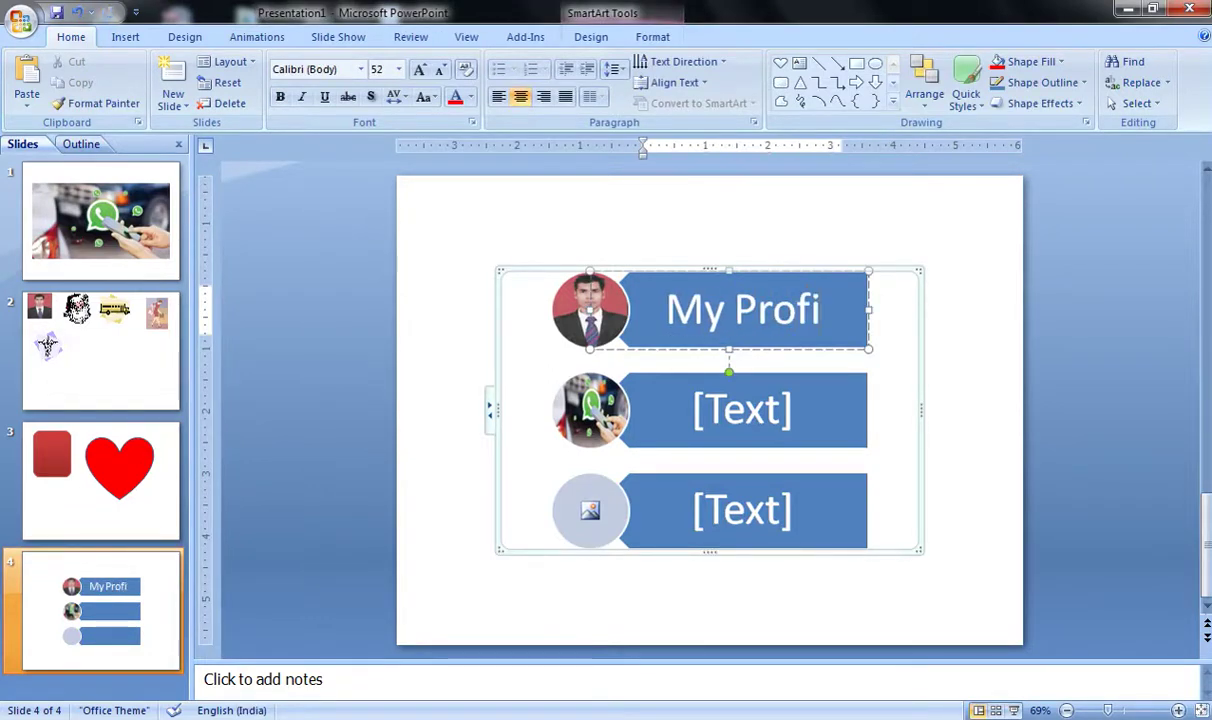
text(le)
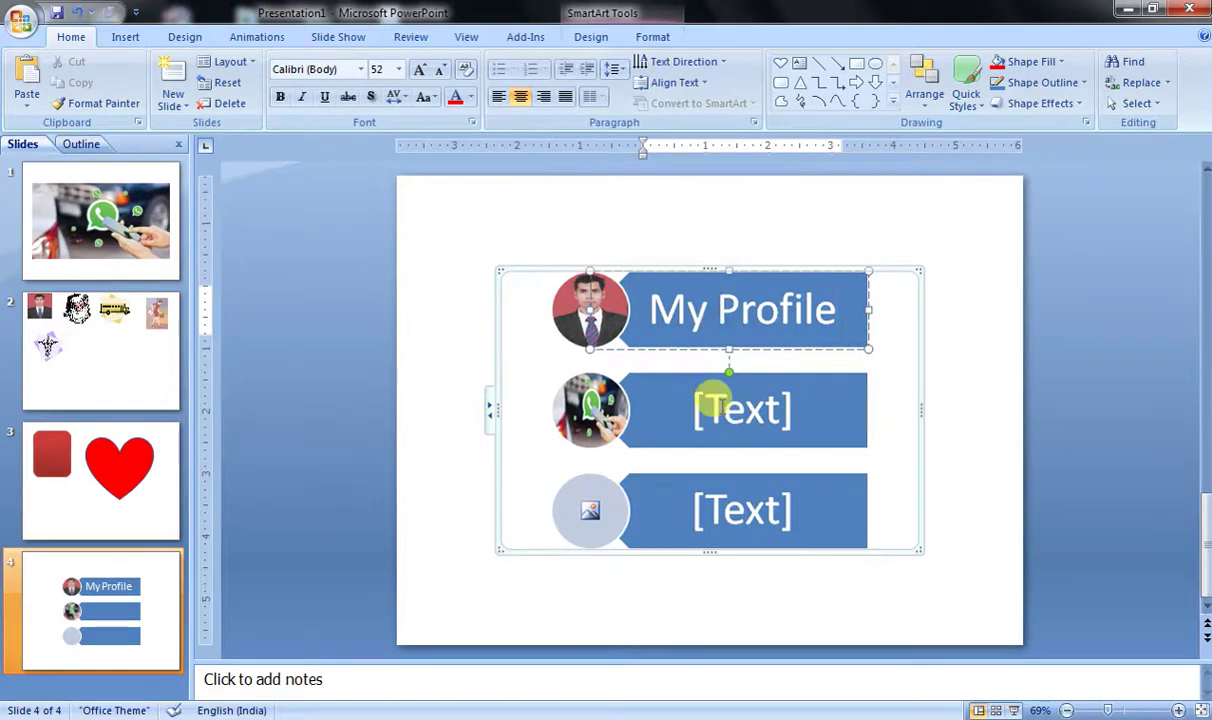
click(713, 398)
text(What)
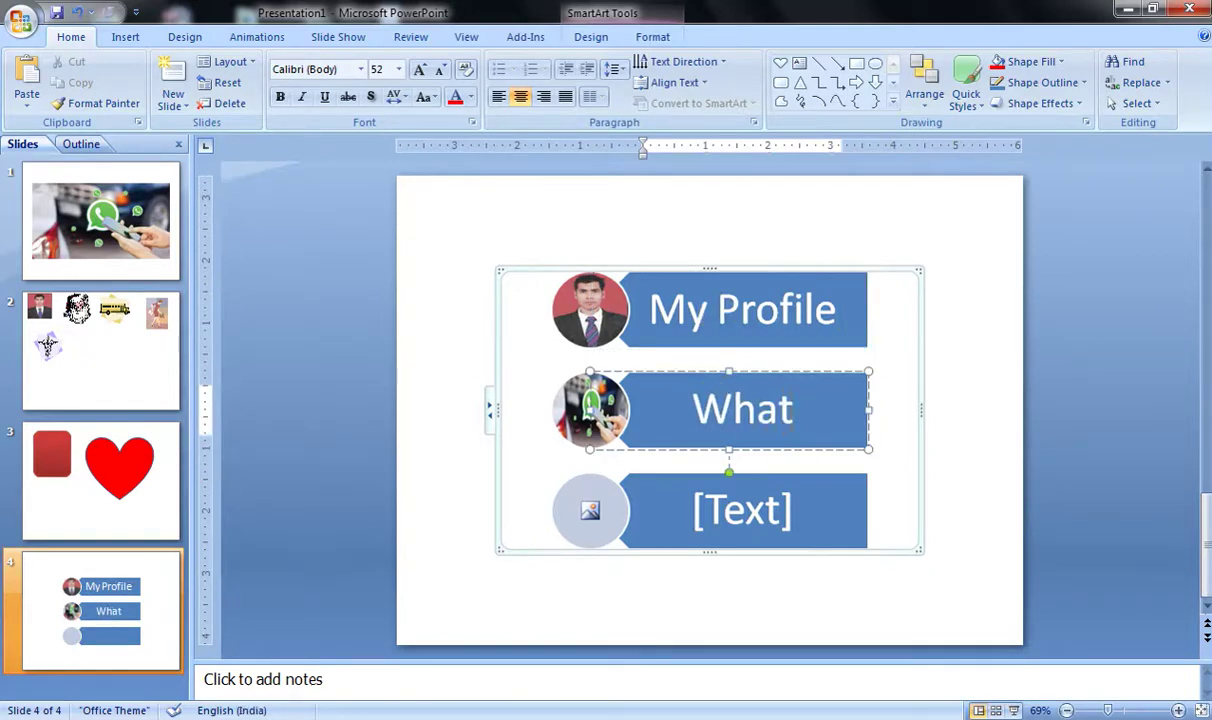
text('s)
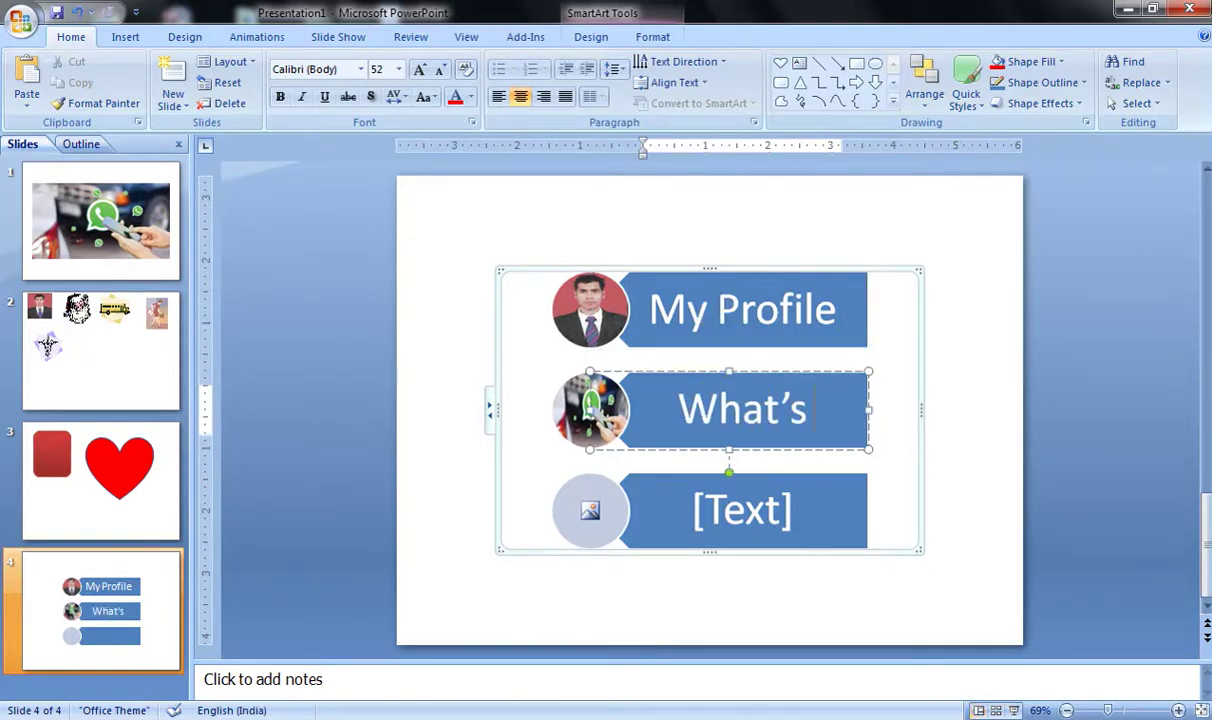
text( App)
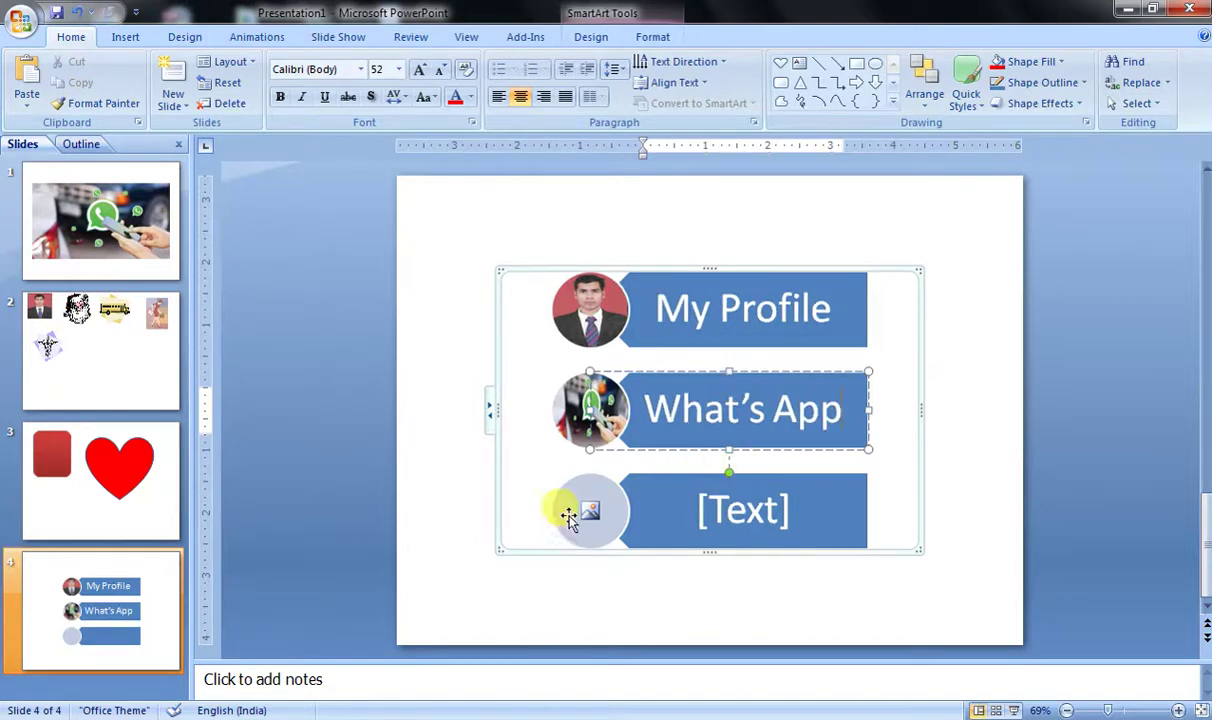
Insert the id card image from the desktop into the third SmartArt circle.
click(590, 512)
click(590, 515)
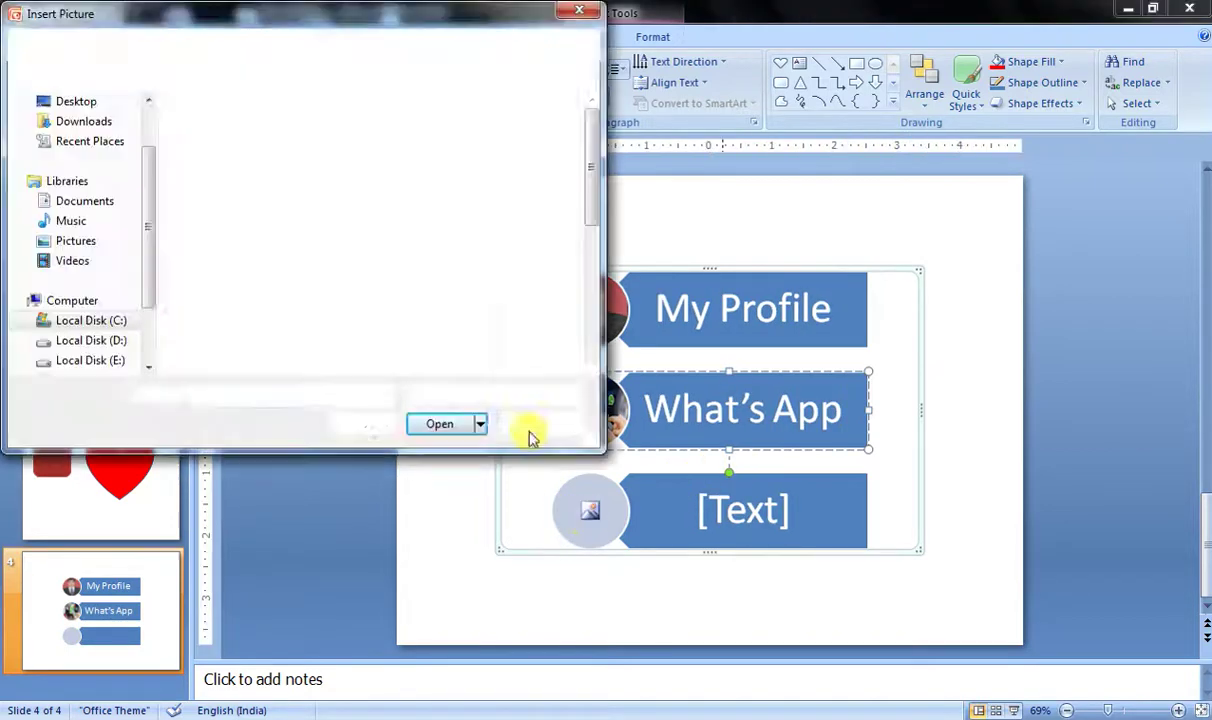
click(440, 385)
scroll(448, 275, down, 3)
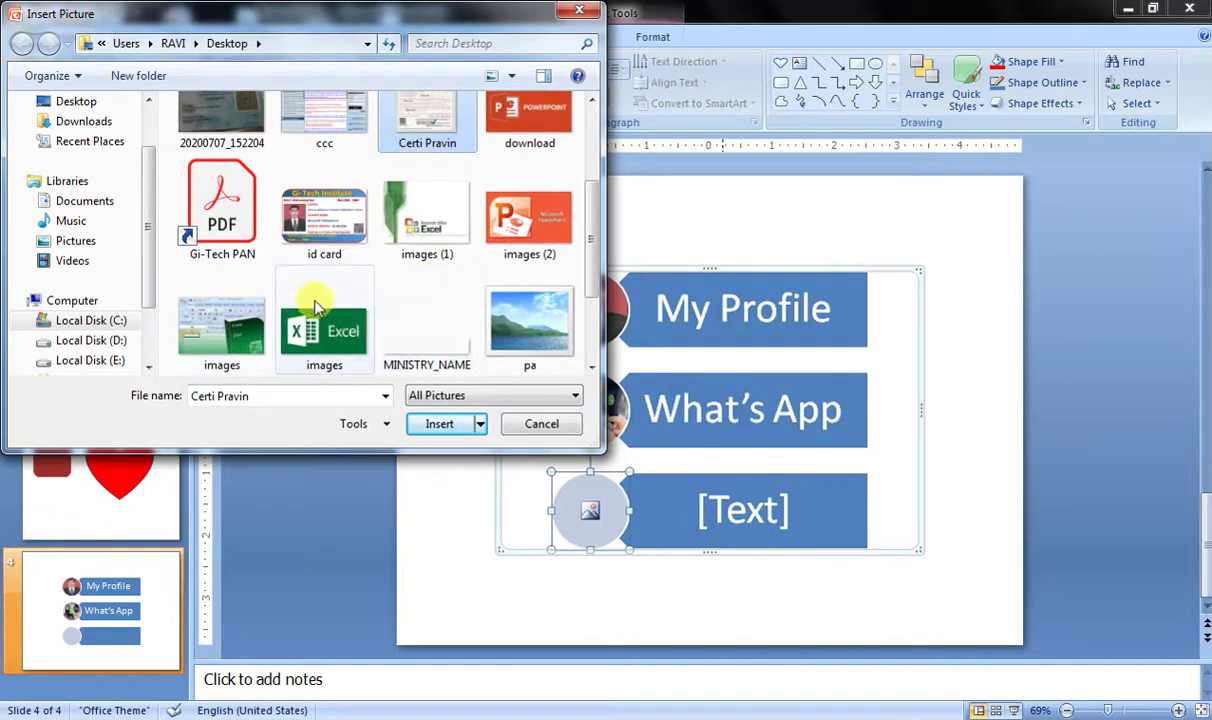
scroll(410, 265, down, 1)
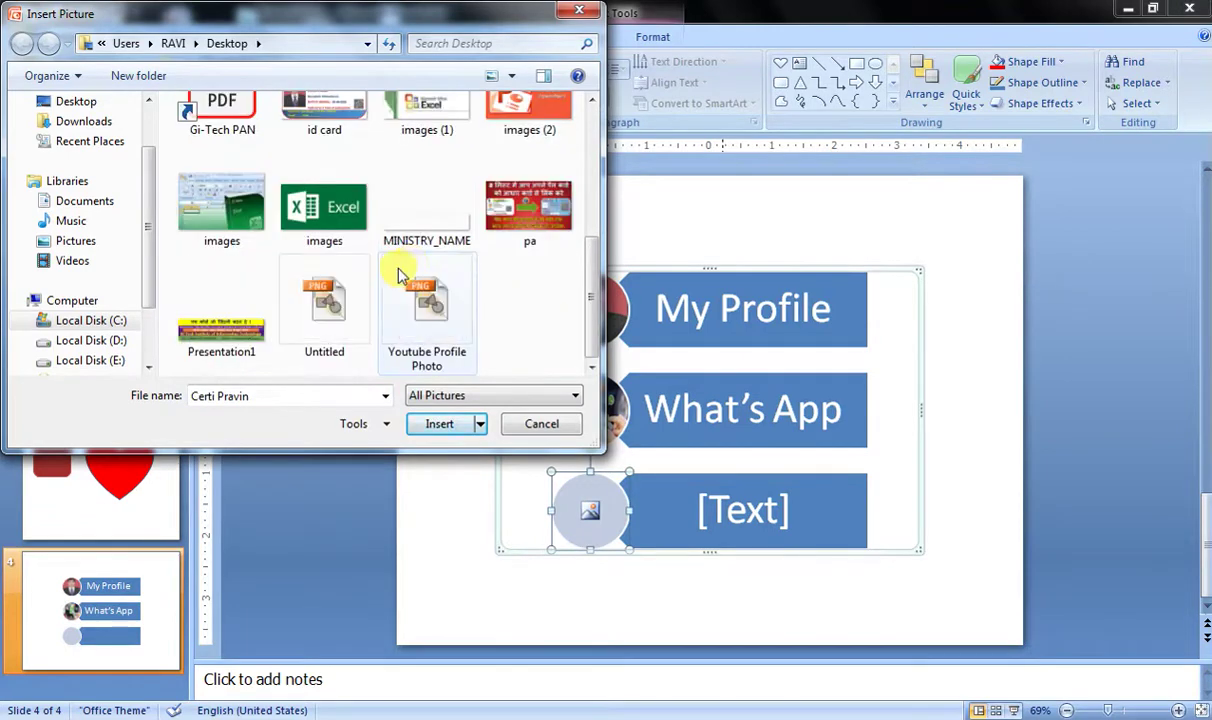
click(323, 108)
click(435, 425)
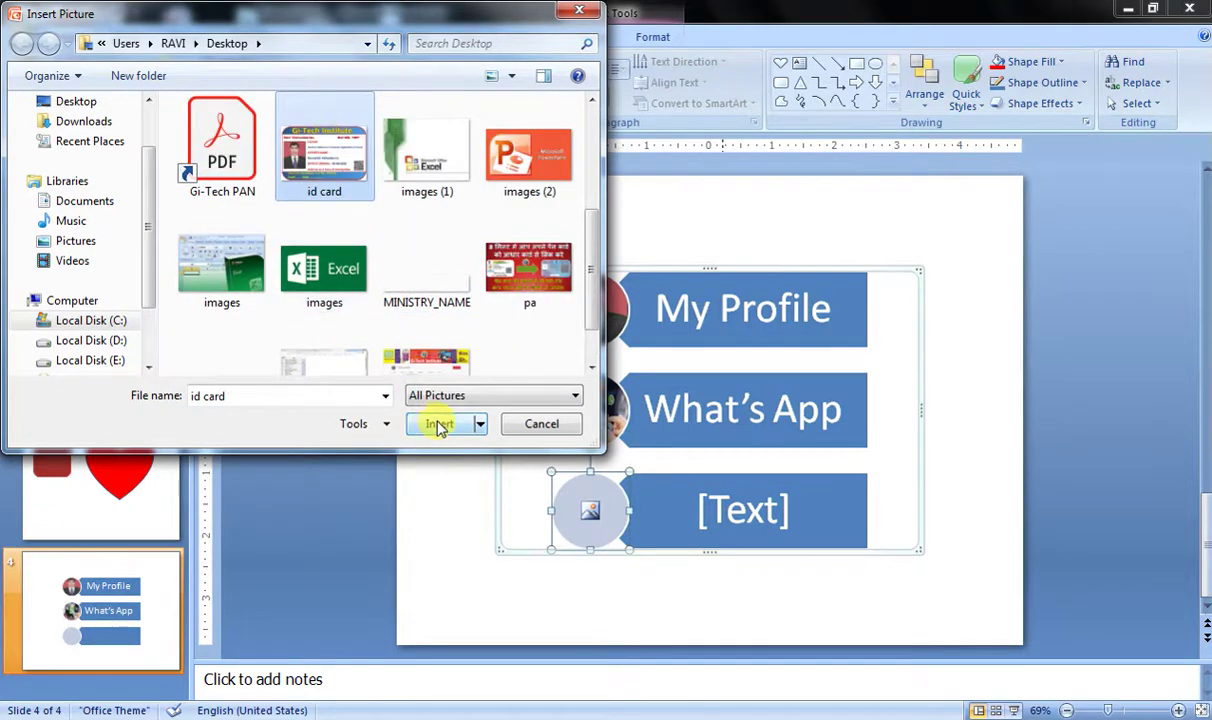
Label the third row's shape 'ID Card'.
click(750, 512)
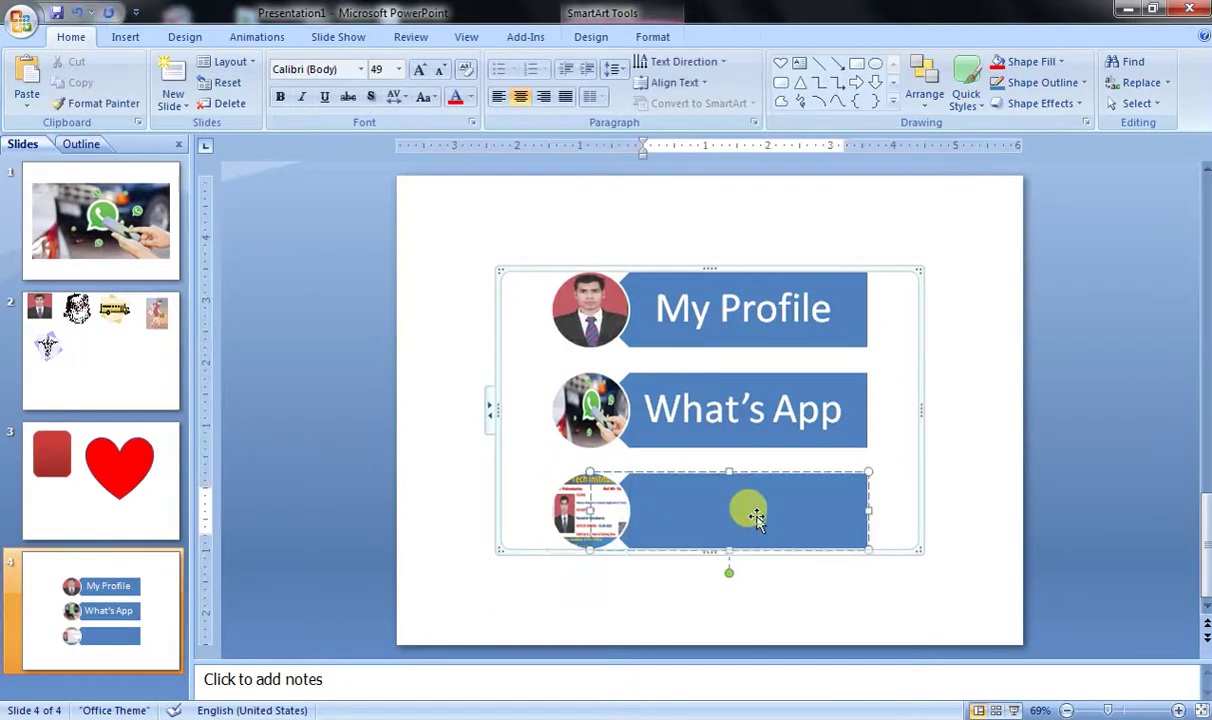
text(ID)
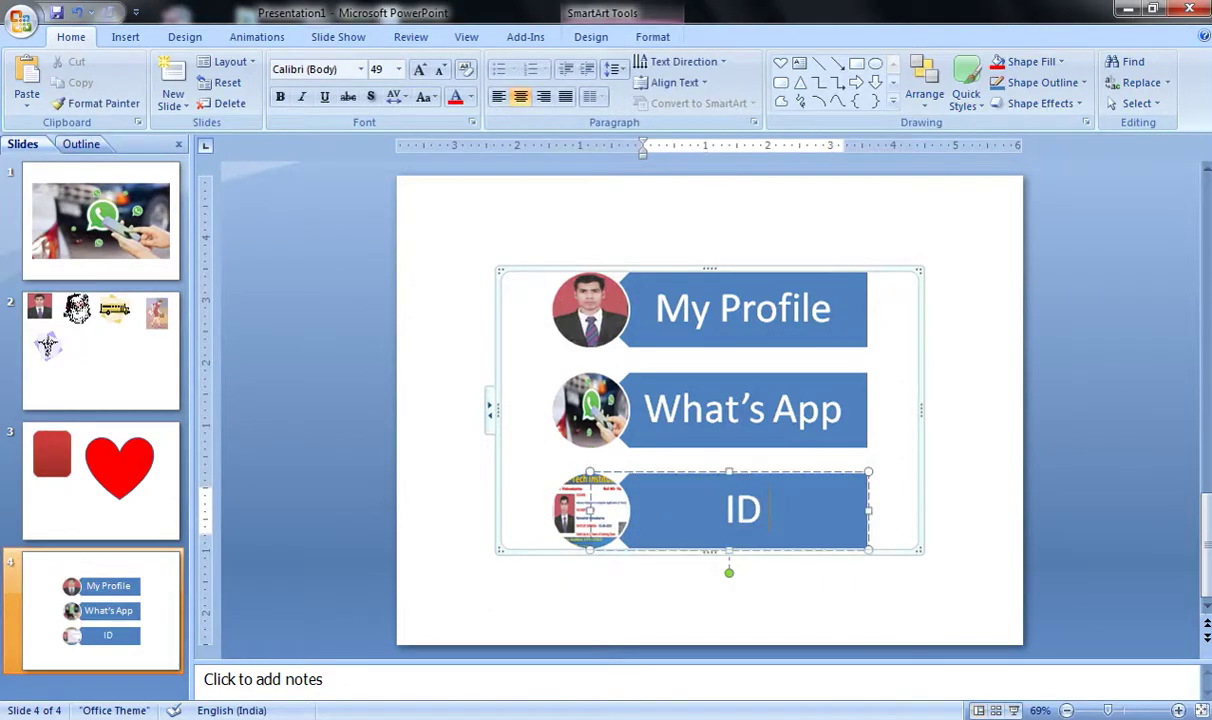
text( Card)
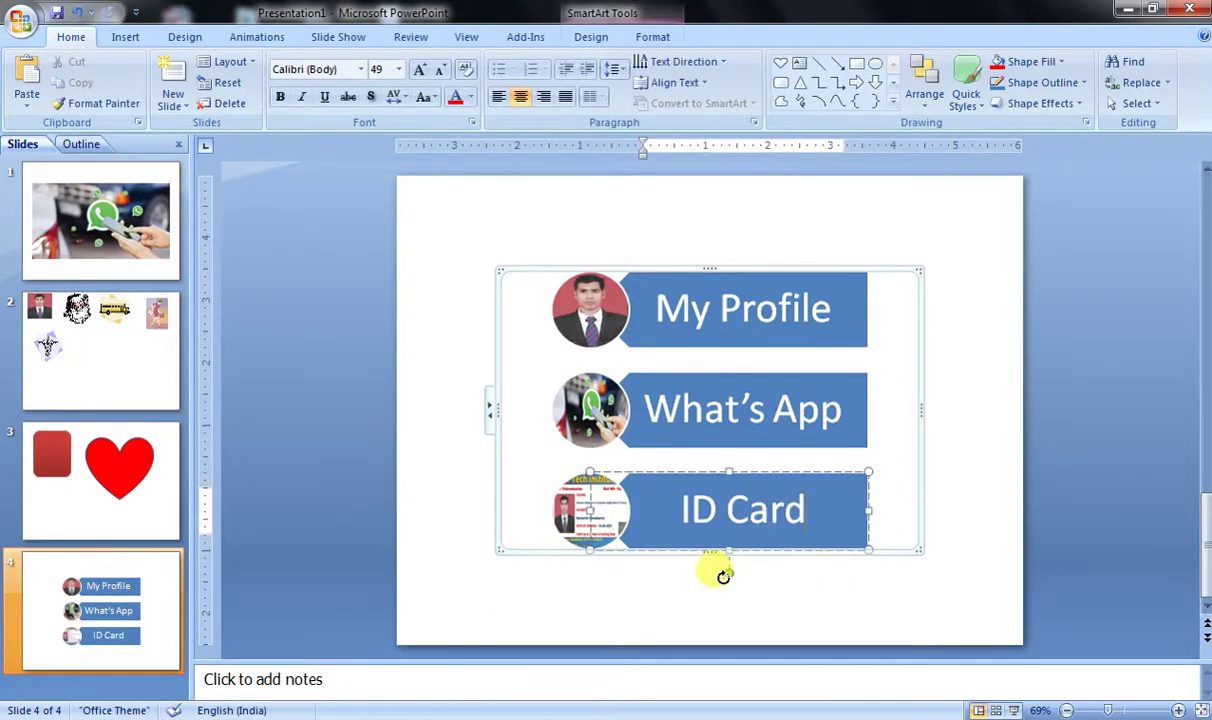
click(668, 615)
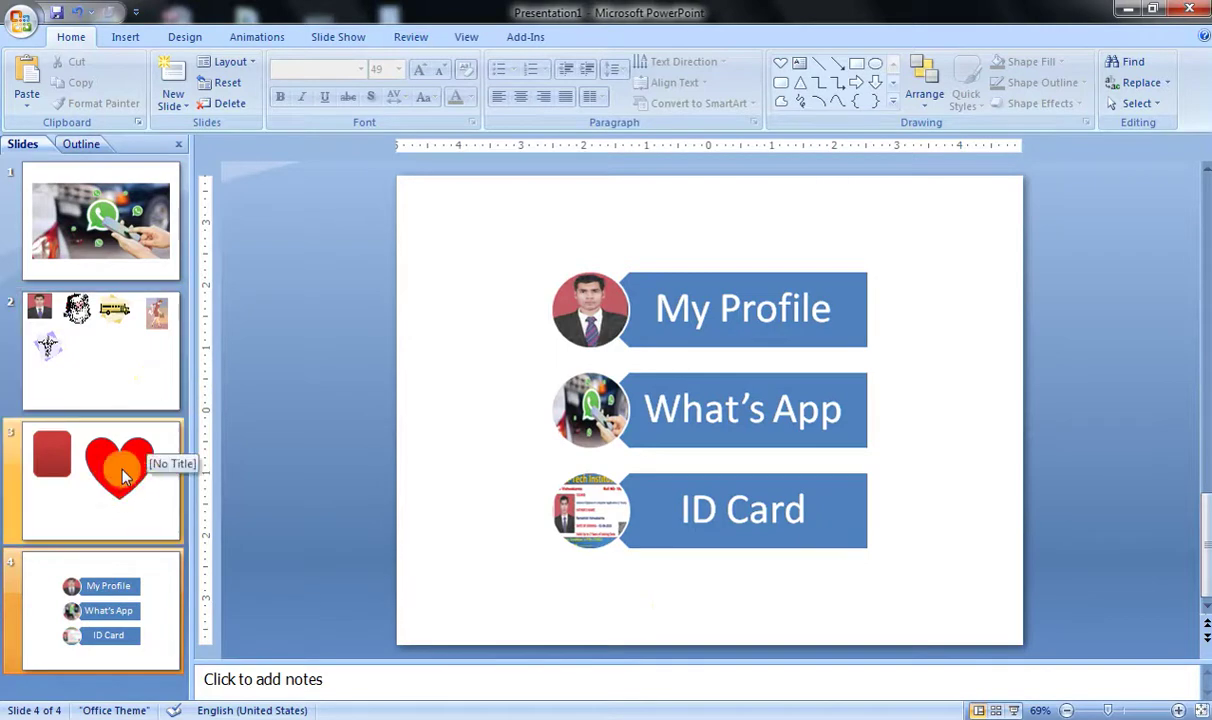
Review the existing slides in the Slides pane.
click(100, 222)
click(115, 378)
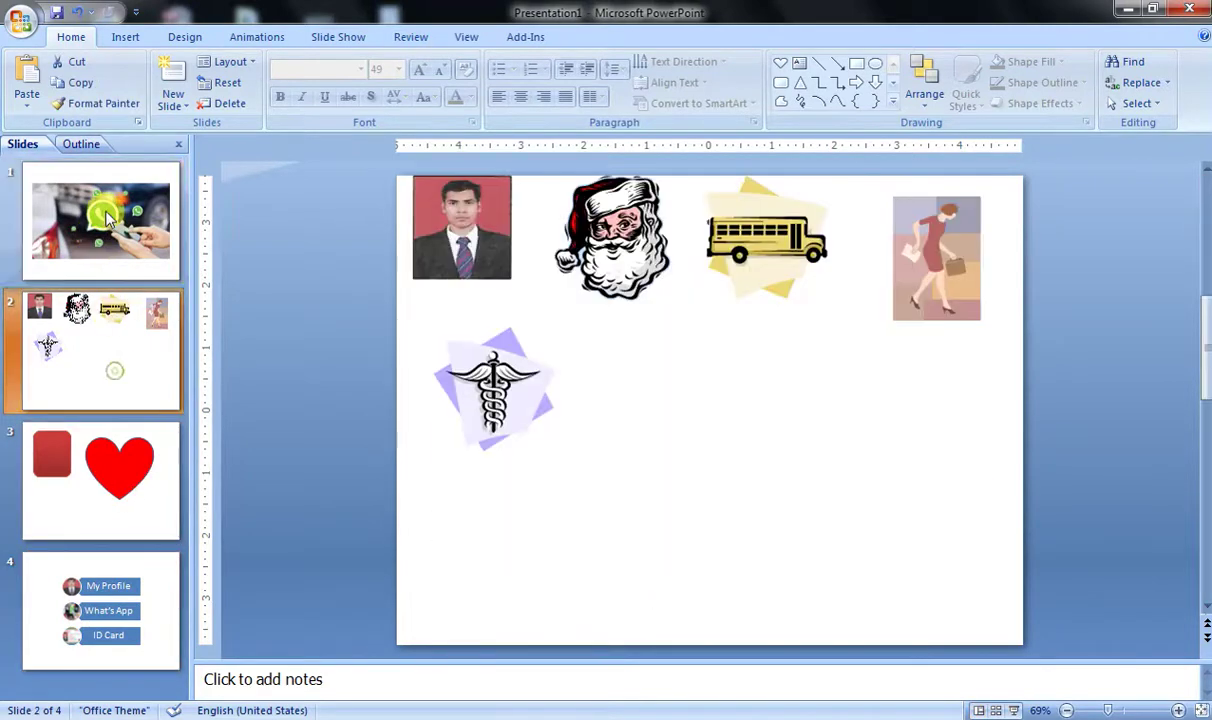
click(100, 222)
click(103, 330)
click(97, 487)
click(97, 640)
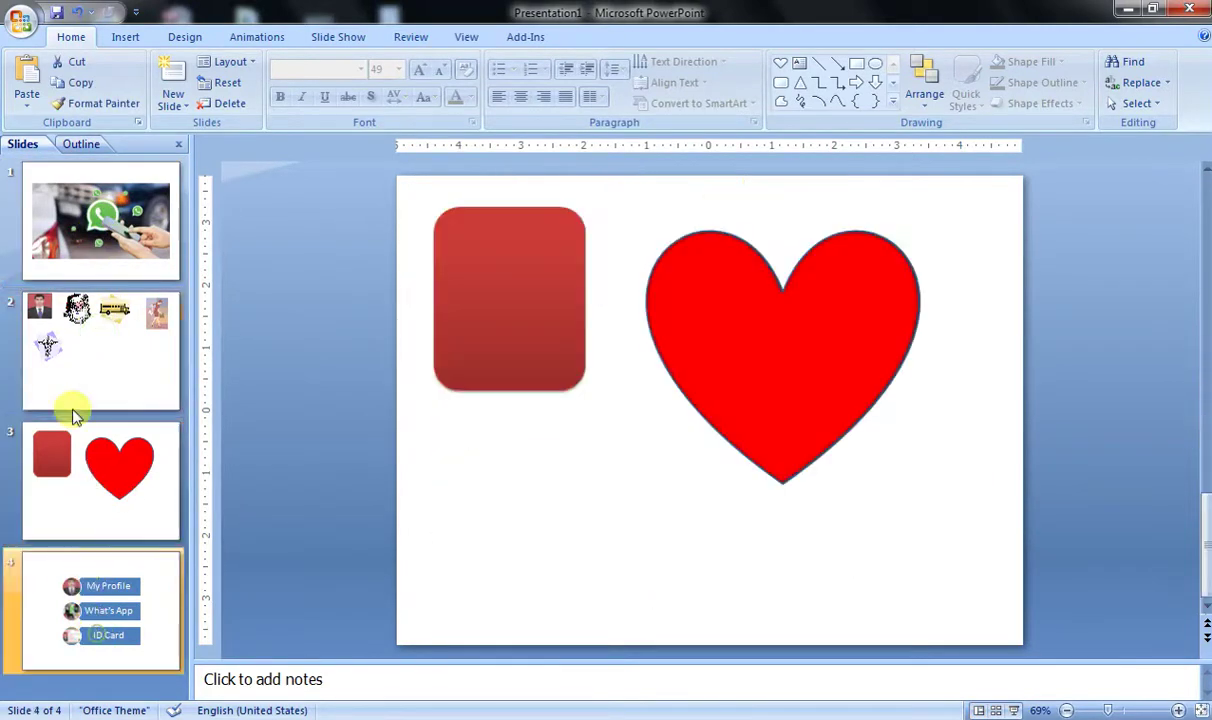
click(95, 495)
click(73, 352)
click(88, 228)
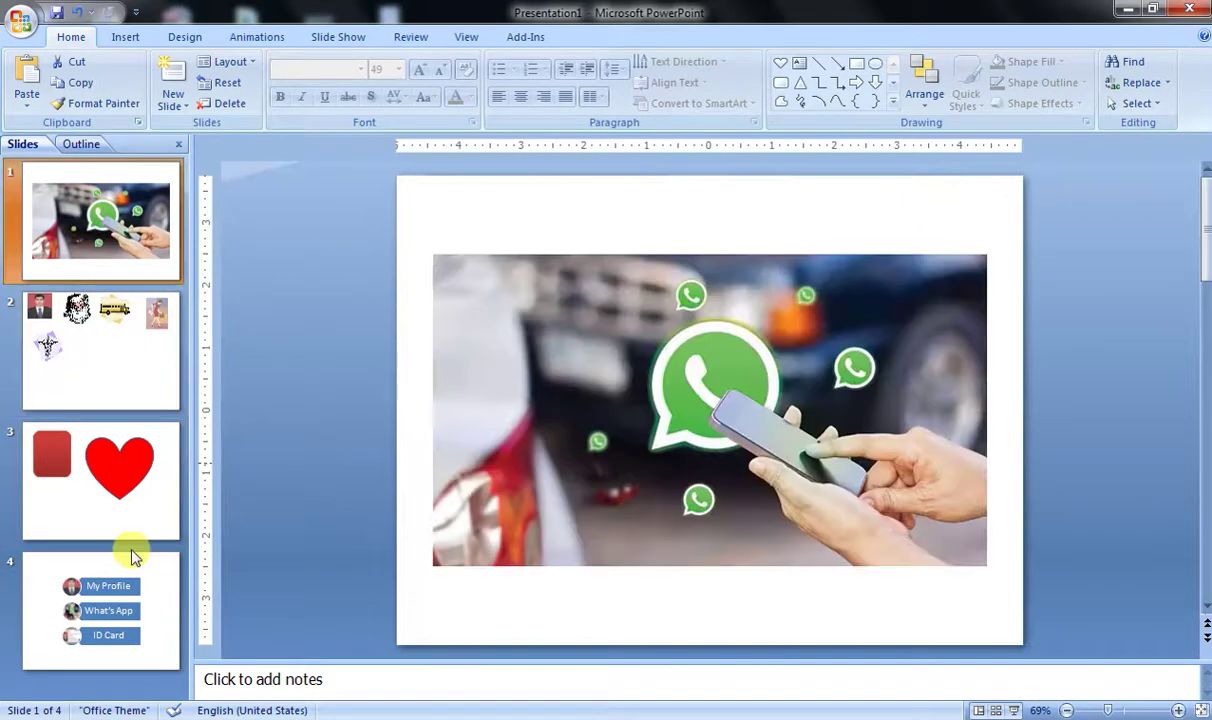
Add a new blank fifth slide after slide 4.
click(78, 638)
click(393, 372)
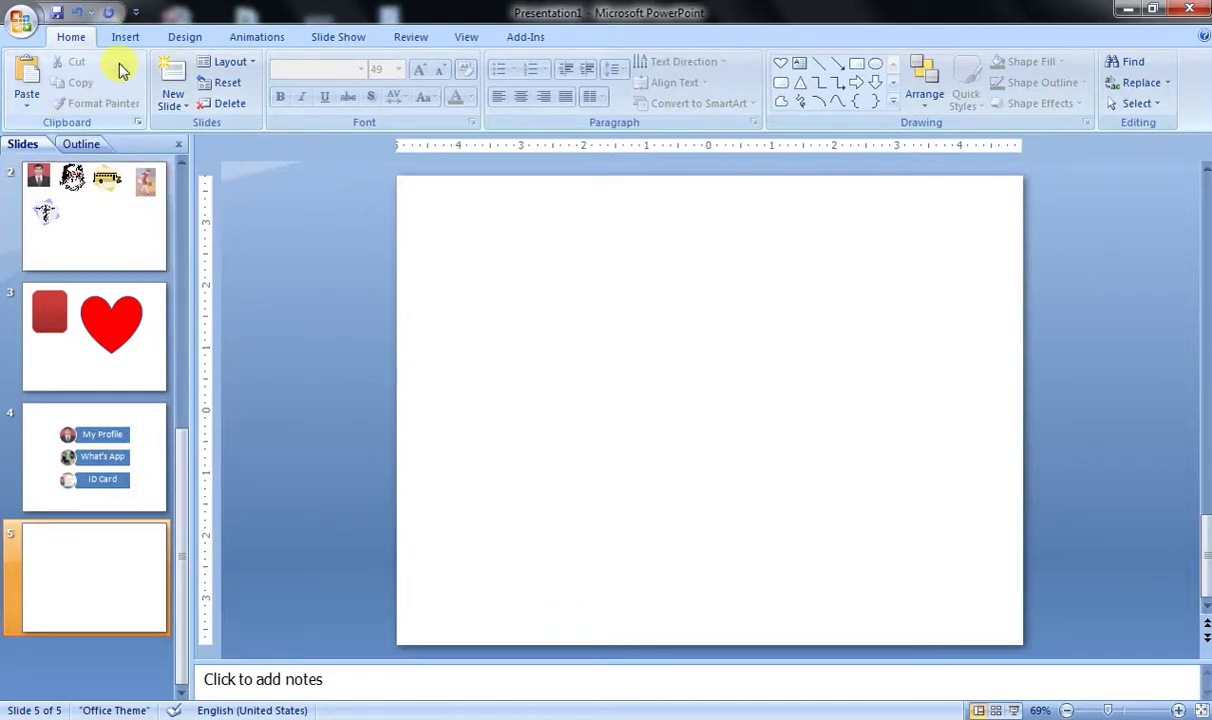
click(135, 37)
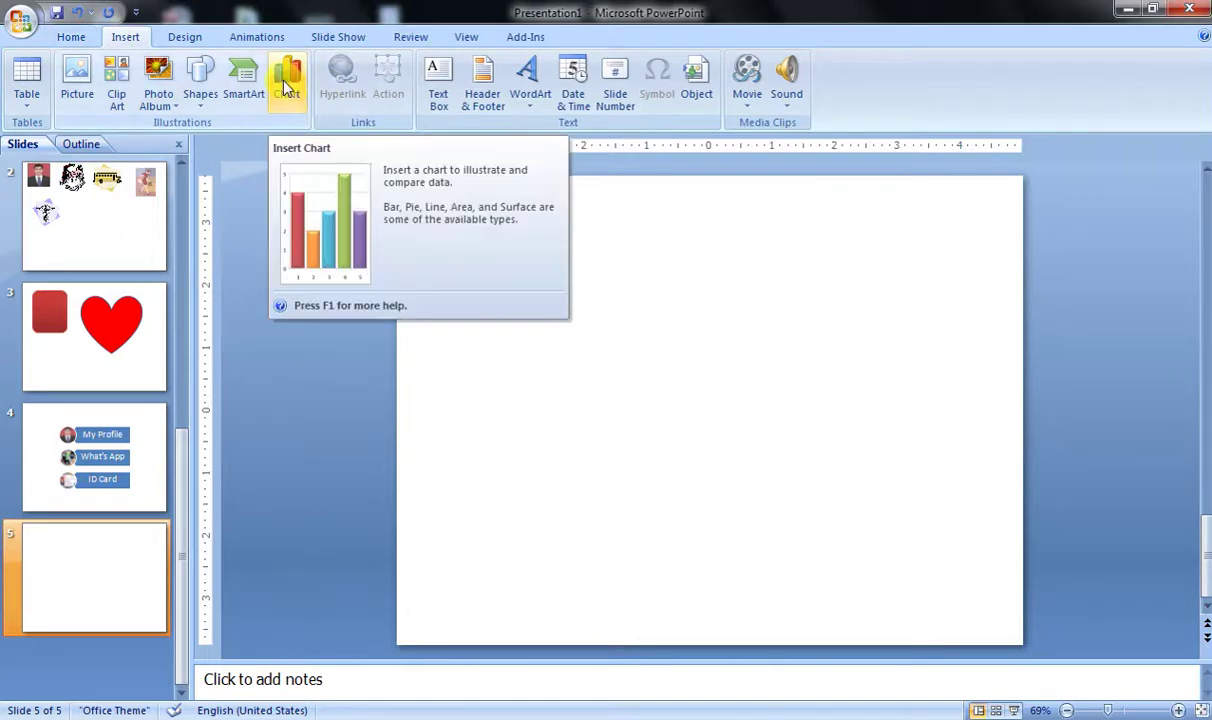
click(287, 85)
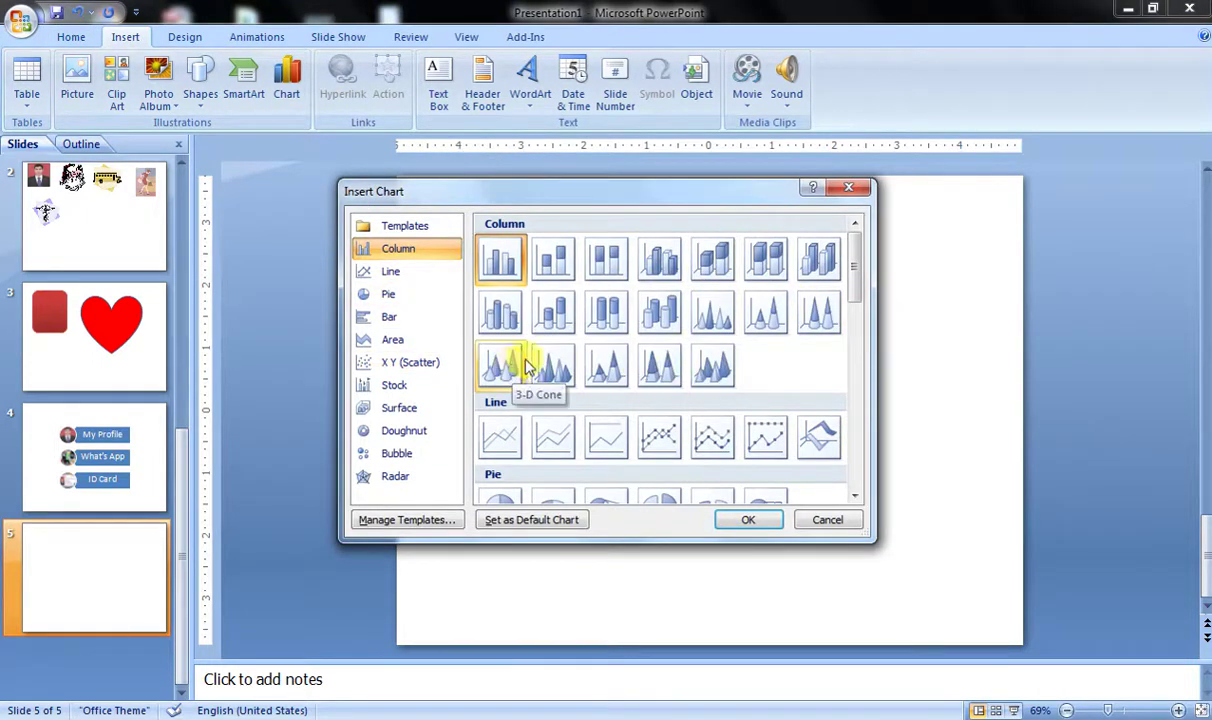
click(708, 268)
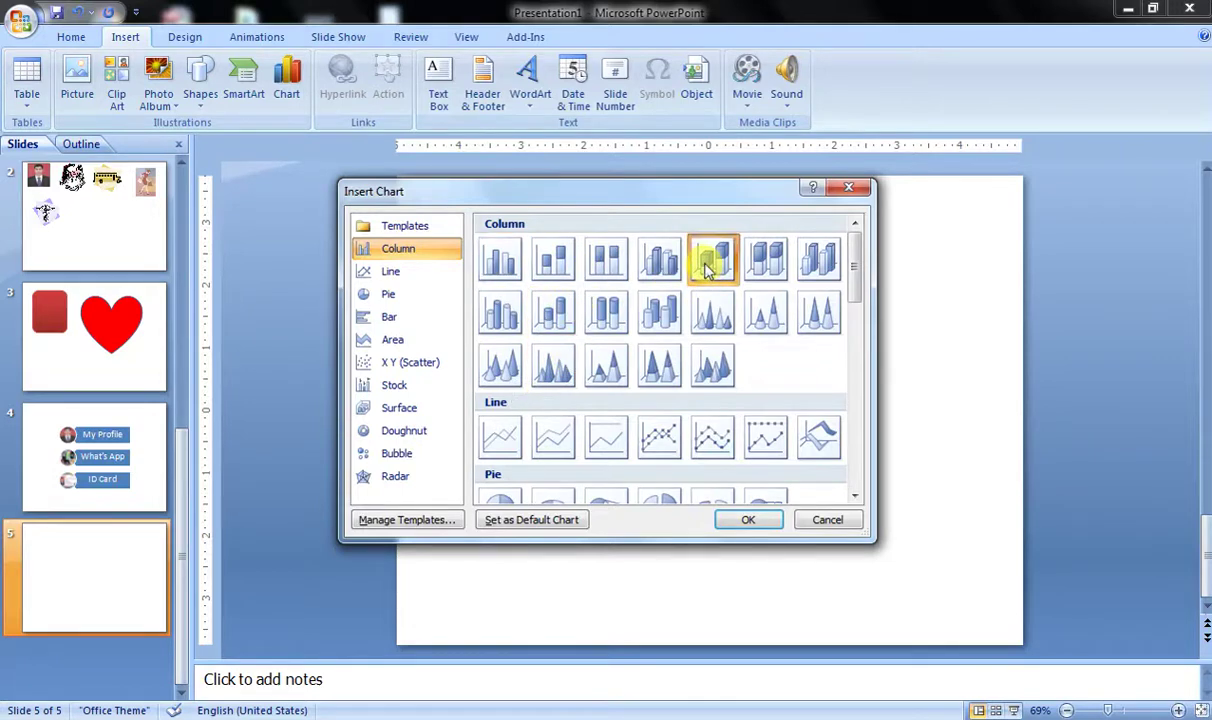
click(750, 522)
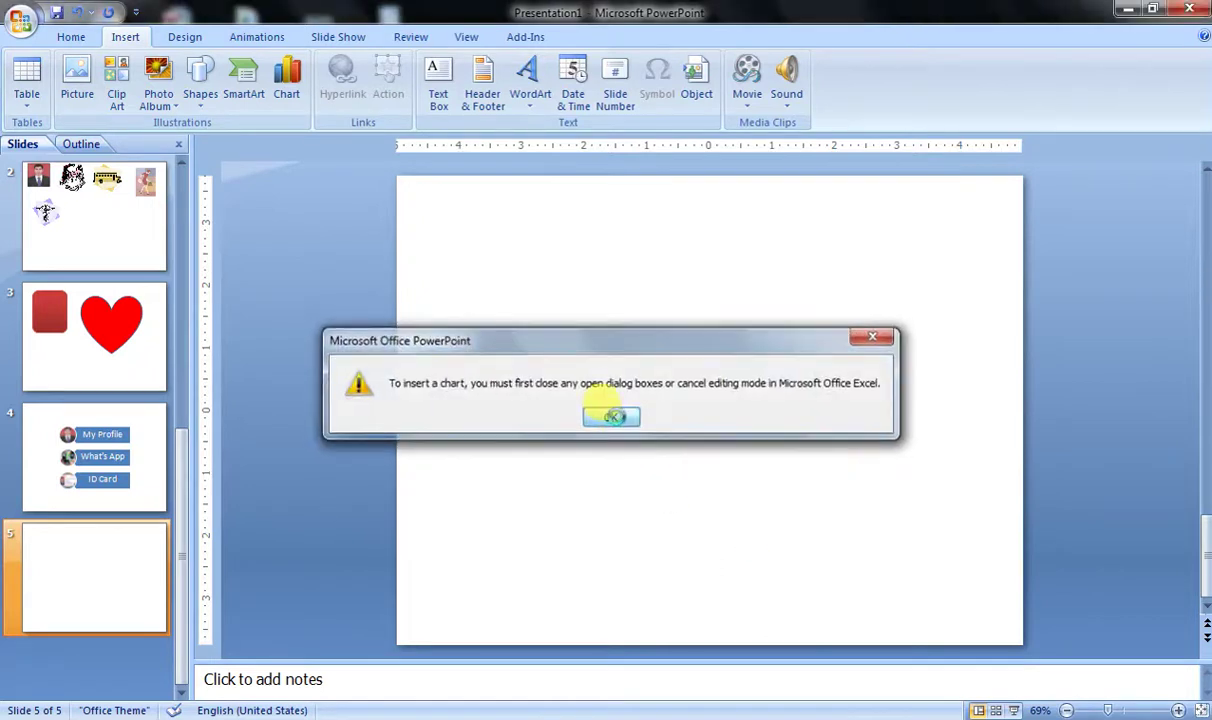
click(612, 416)
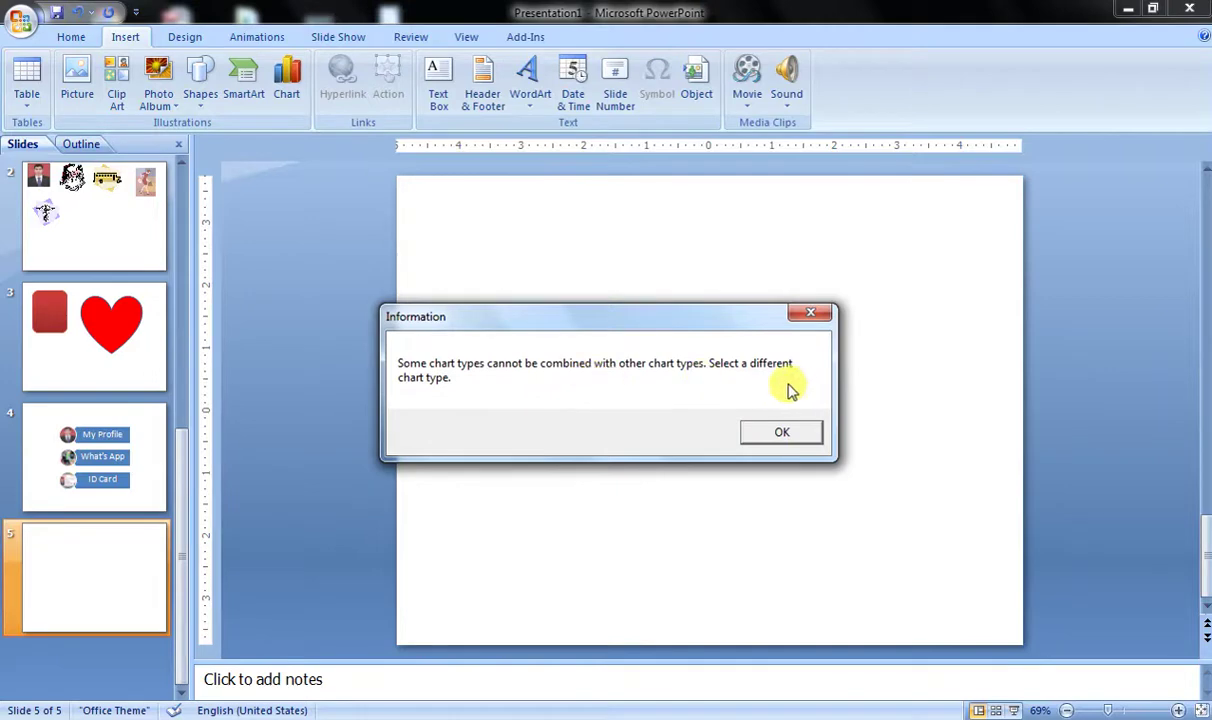
click(781, 434)
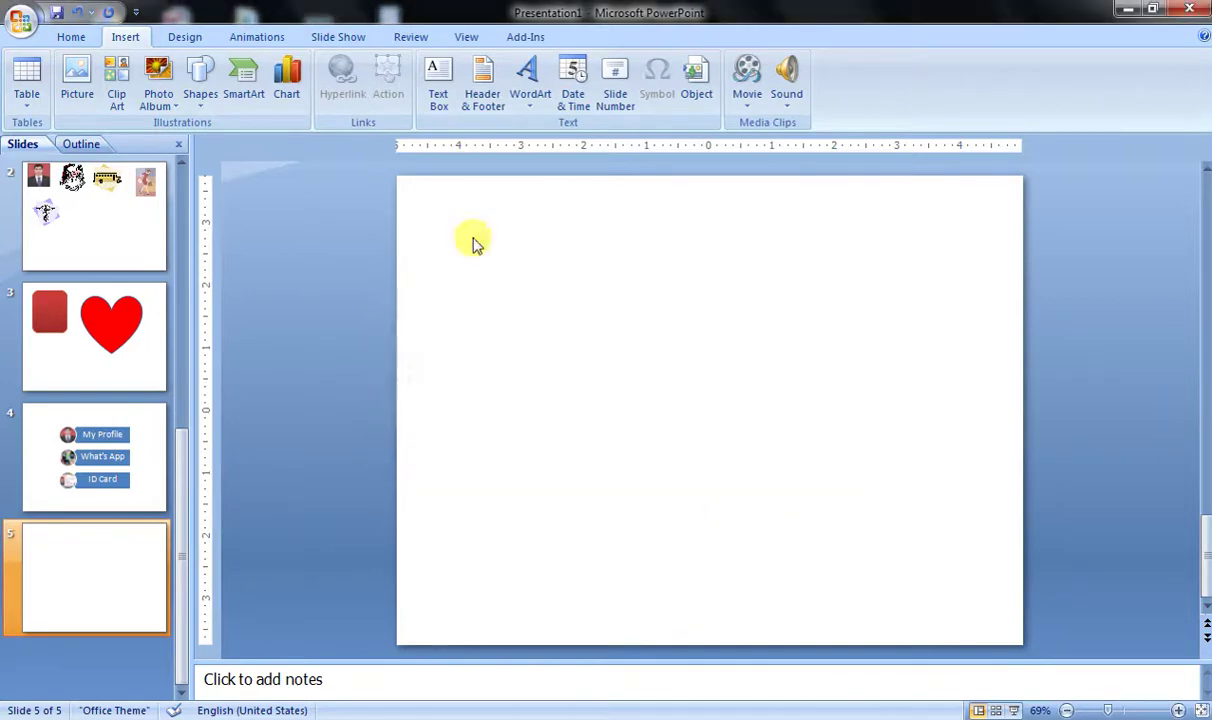
click(713, 437)
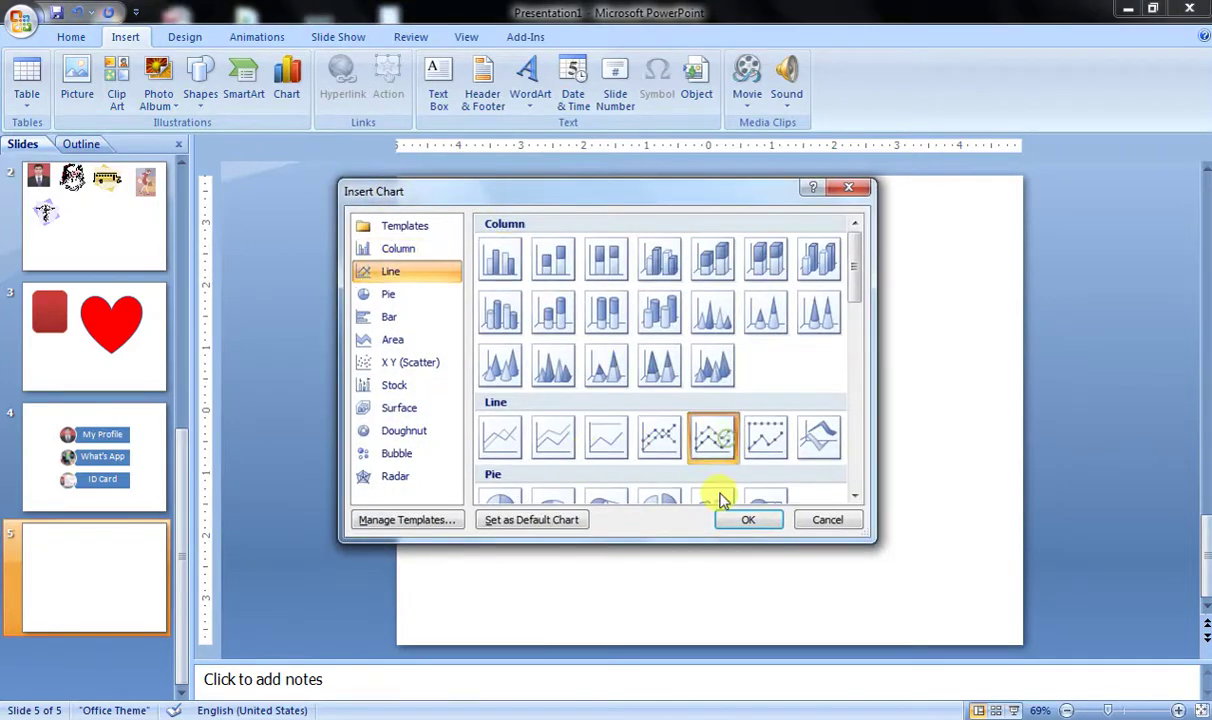
click(726, 514)
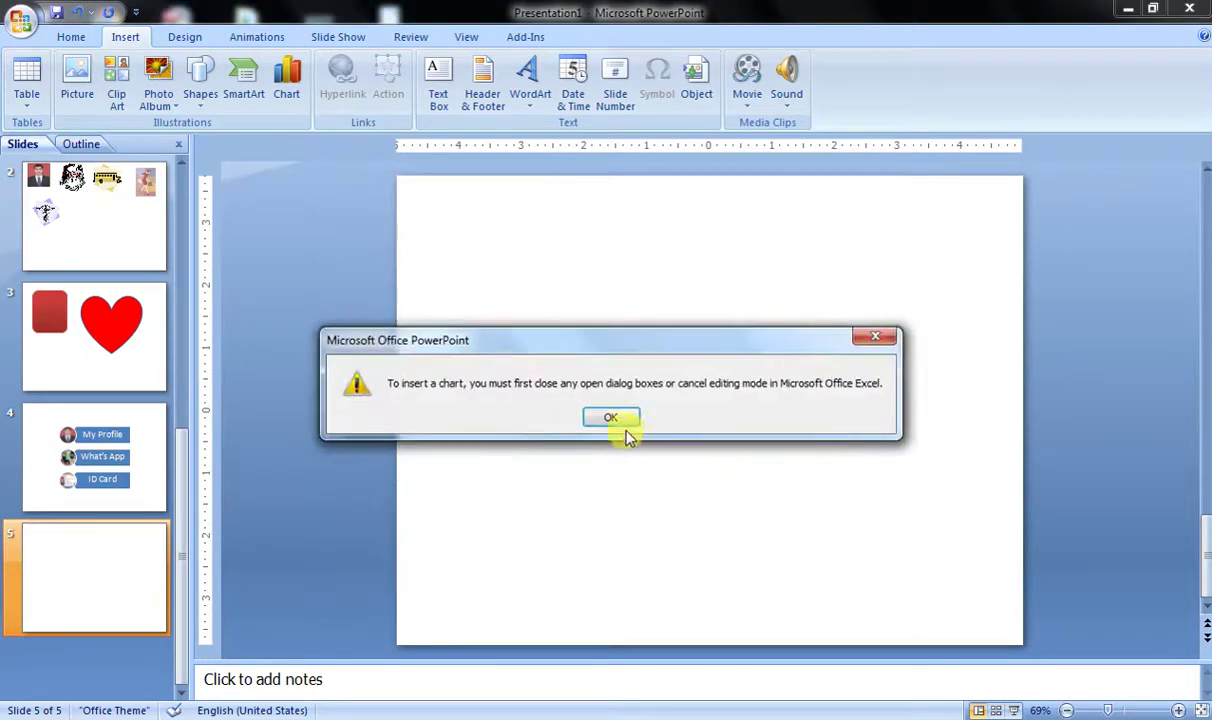
click(600, 416)
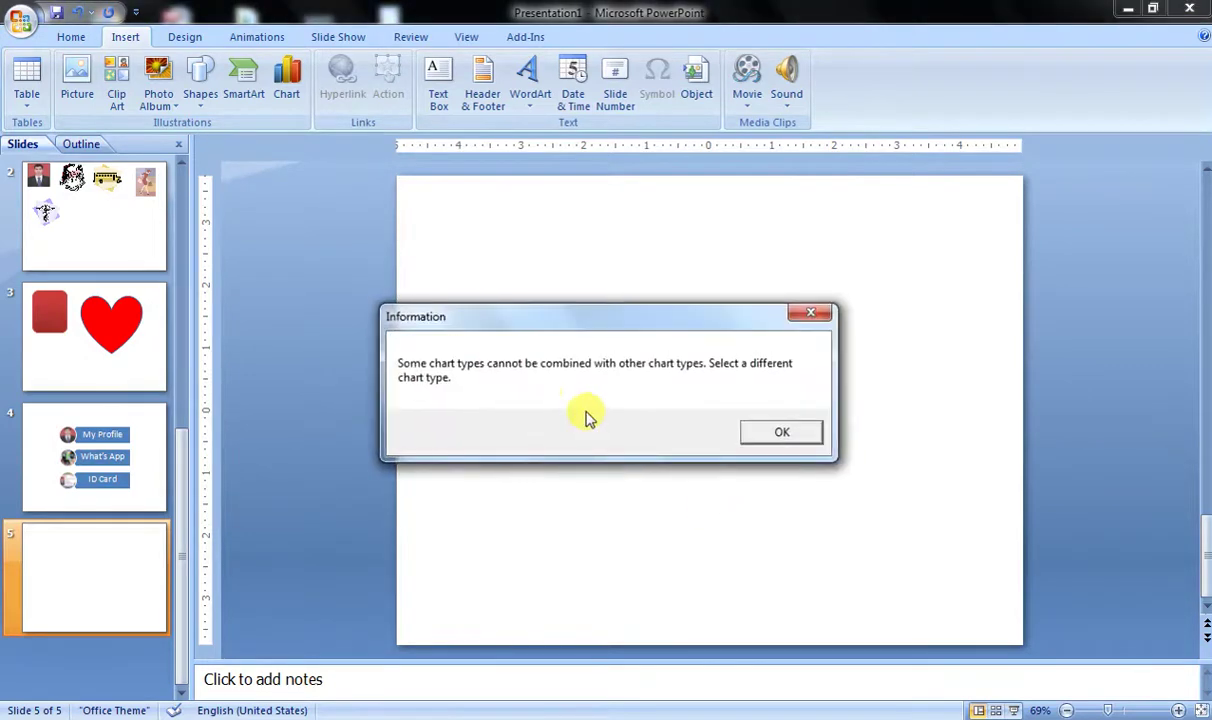
click(767, 435)
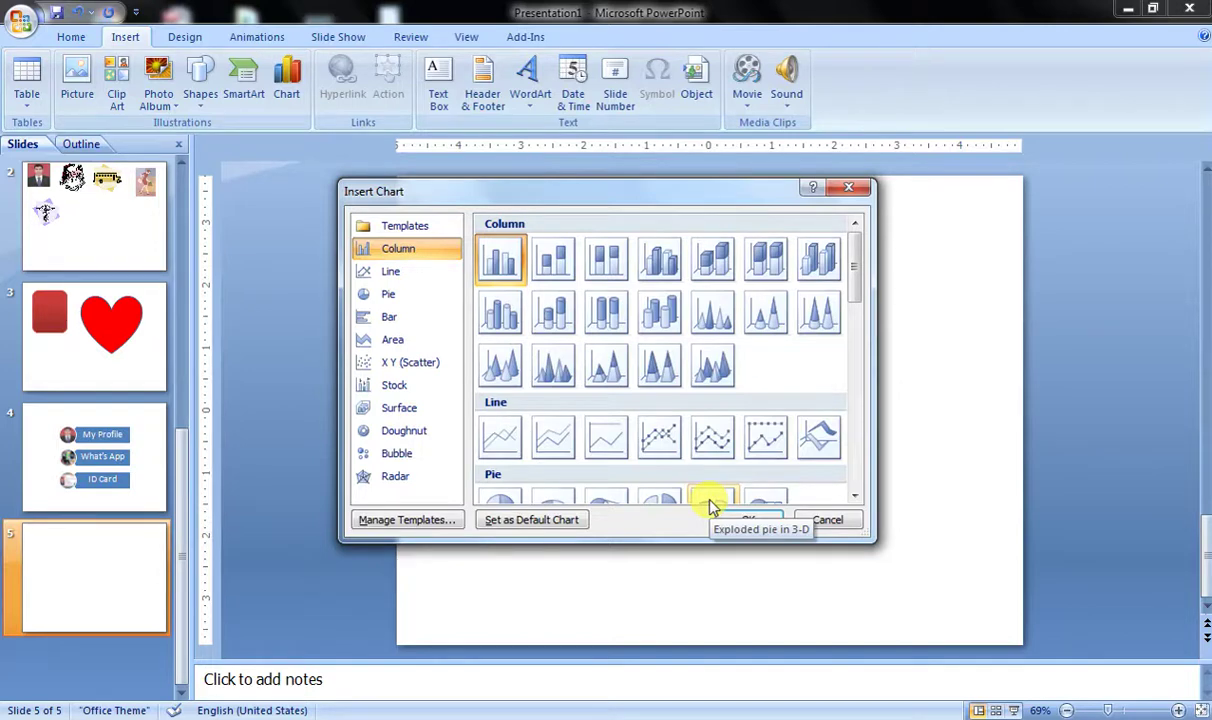
click(817, 520)
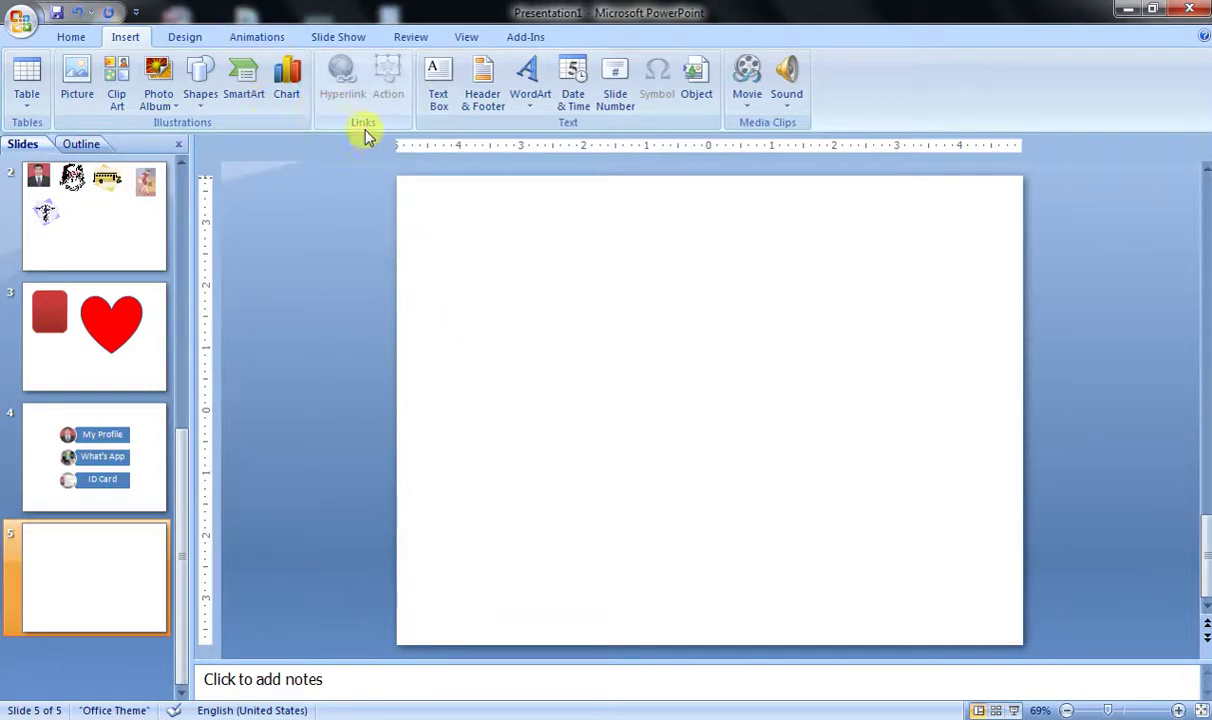
Go to slide 1 and select the WhatsApp photo.
scroll(65, 290, up, 2)
click(102, 328)
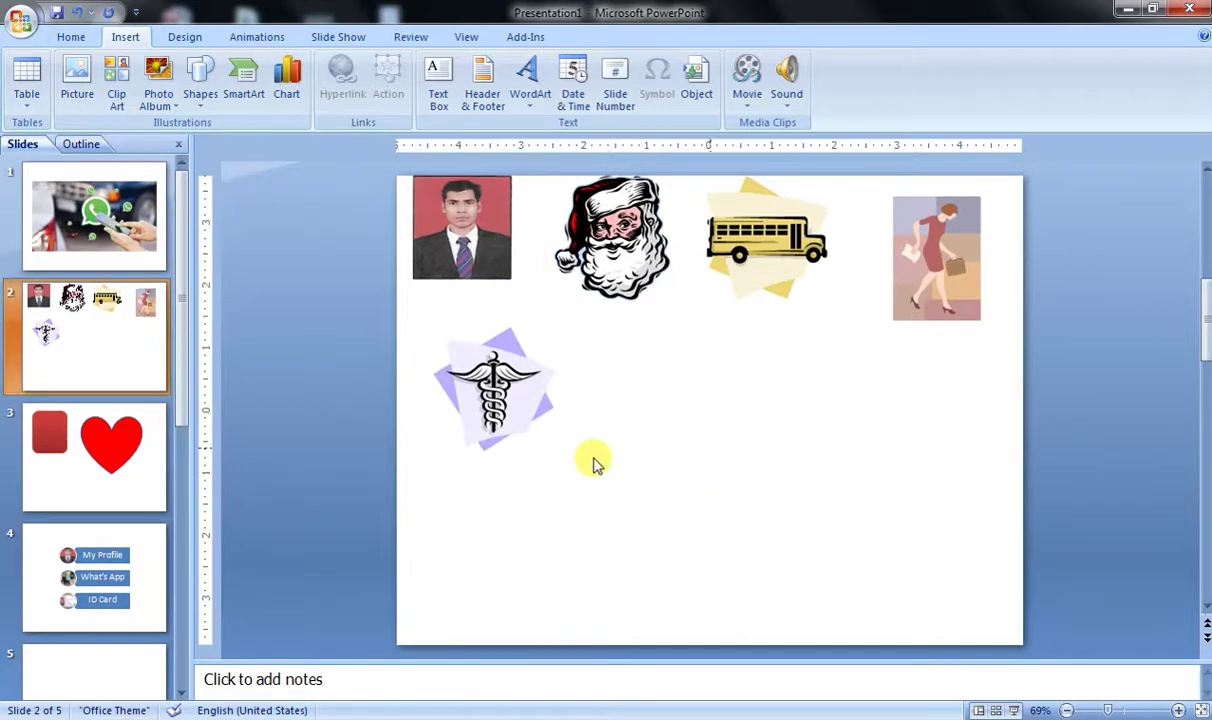
click(103, 216)
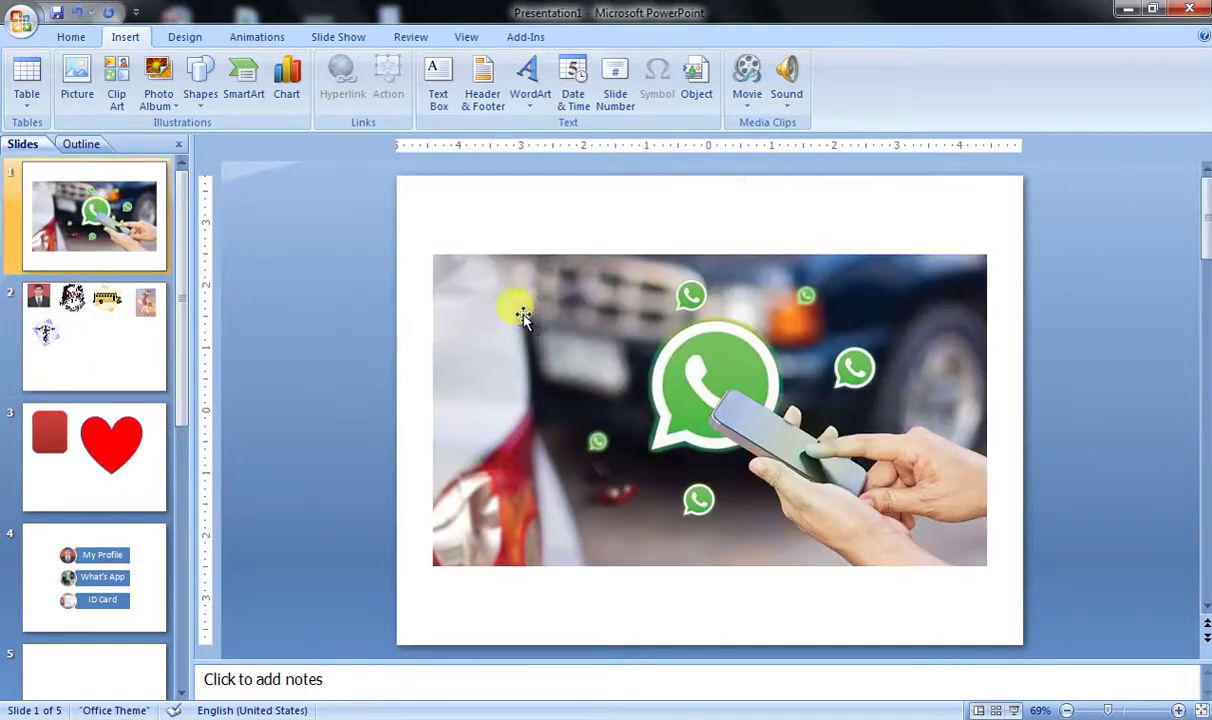
click(841, 449)
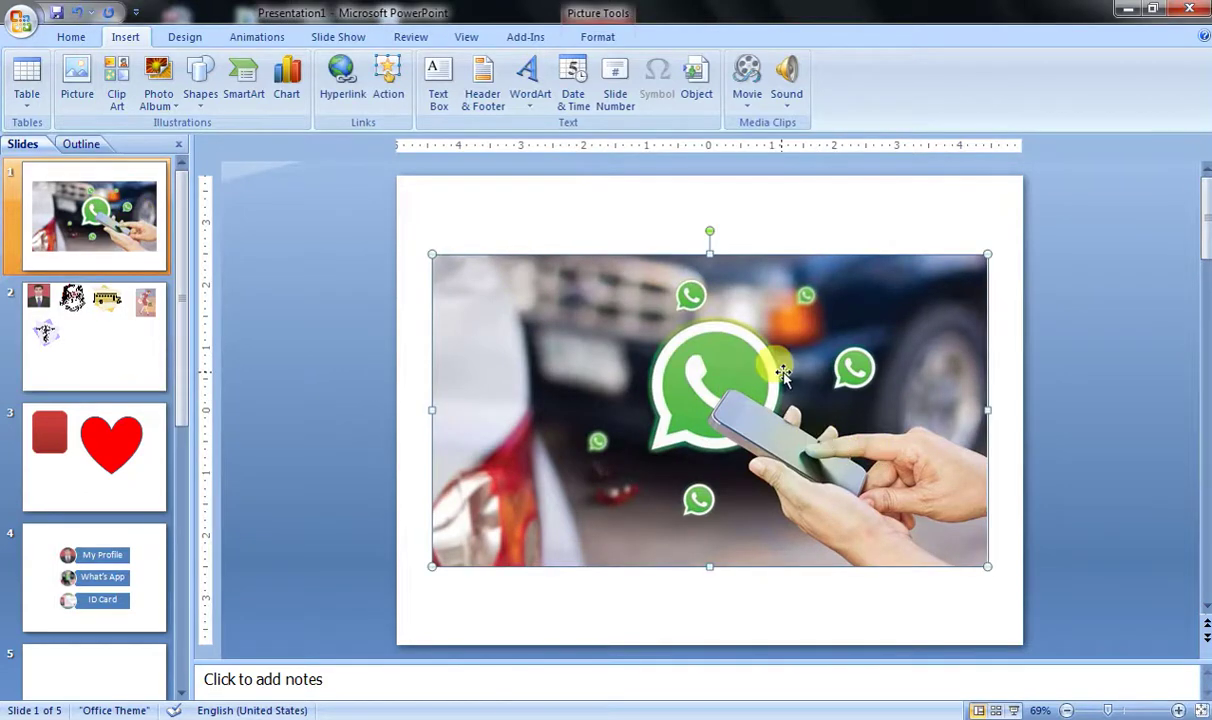
Hyperlink the photo to a file in My Documents.
click(352, 97)
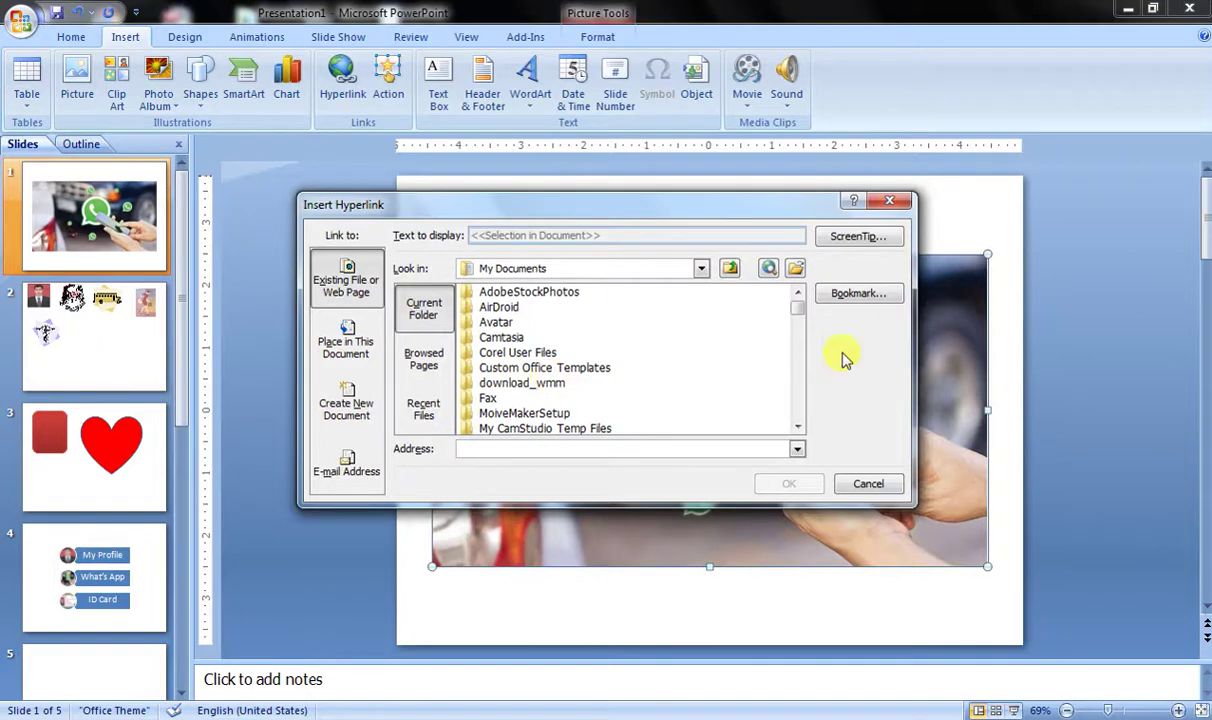
click(806, 393)
click(806, 393)
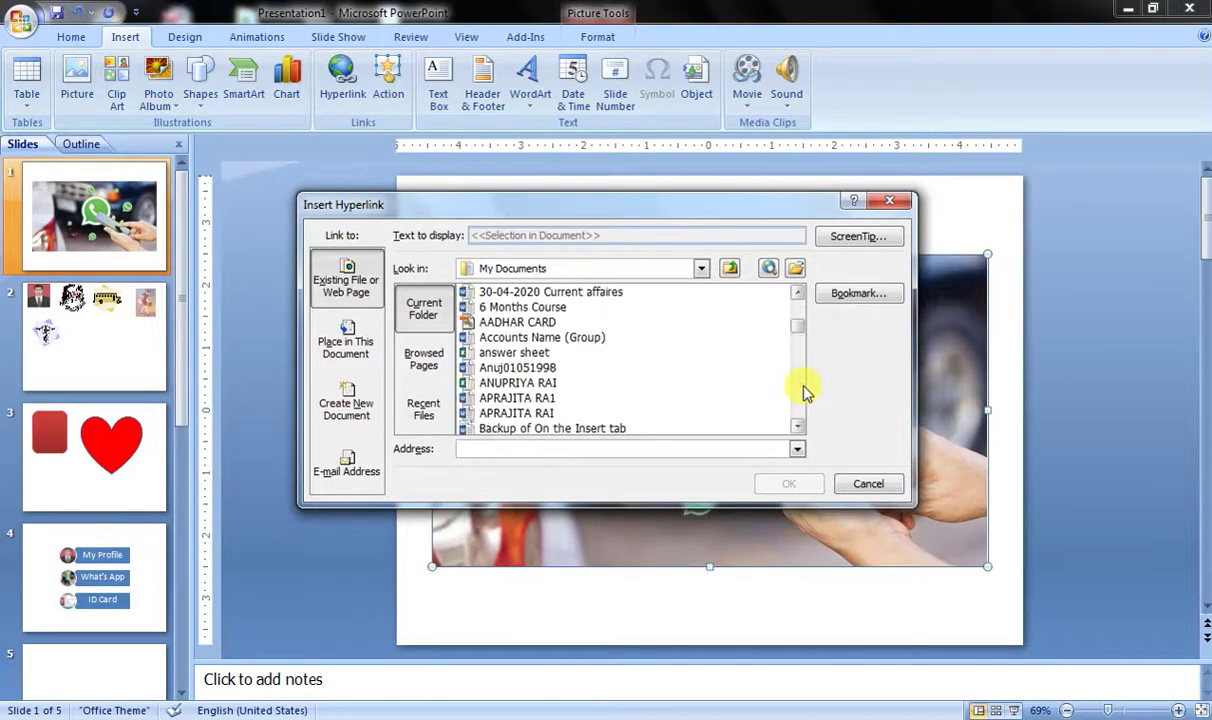
click(528, 355)
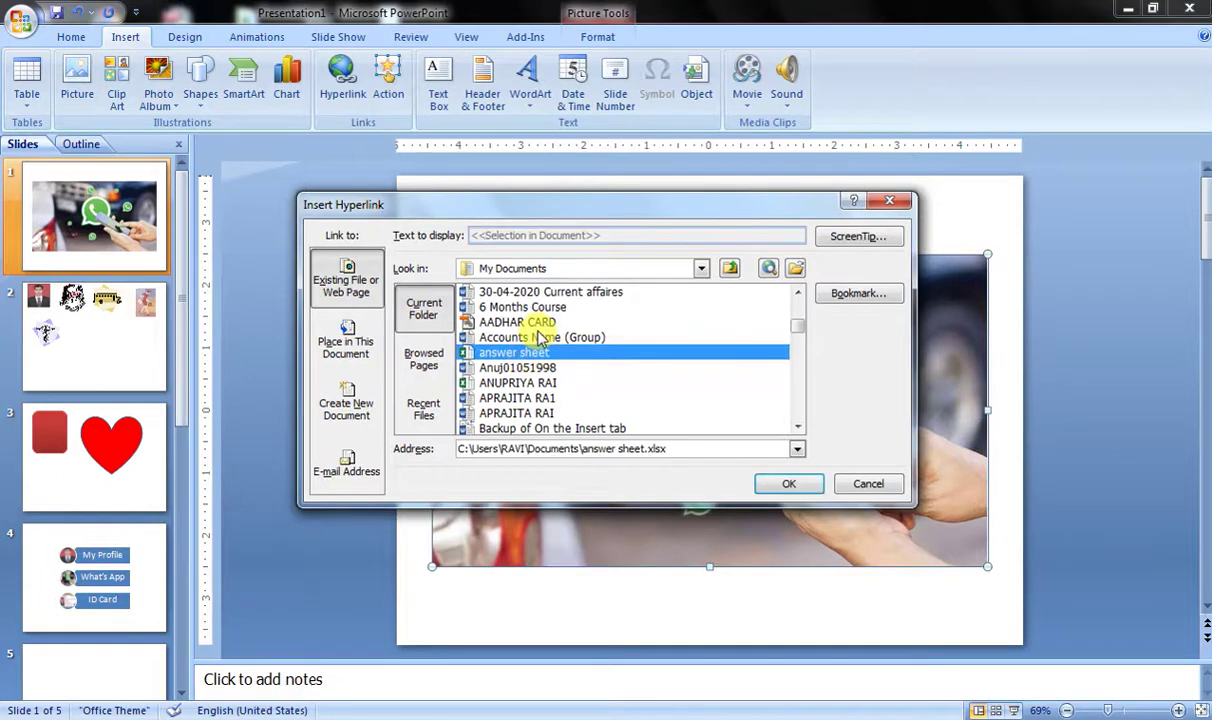
click(533, 324)
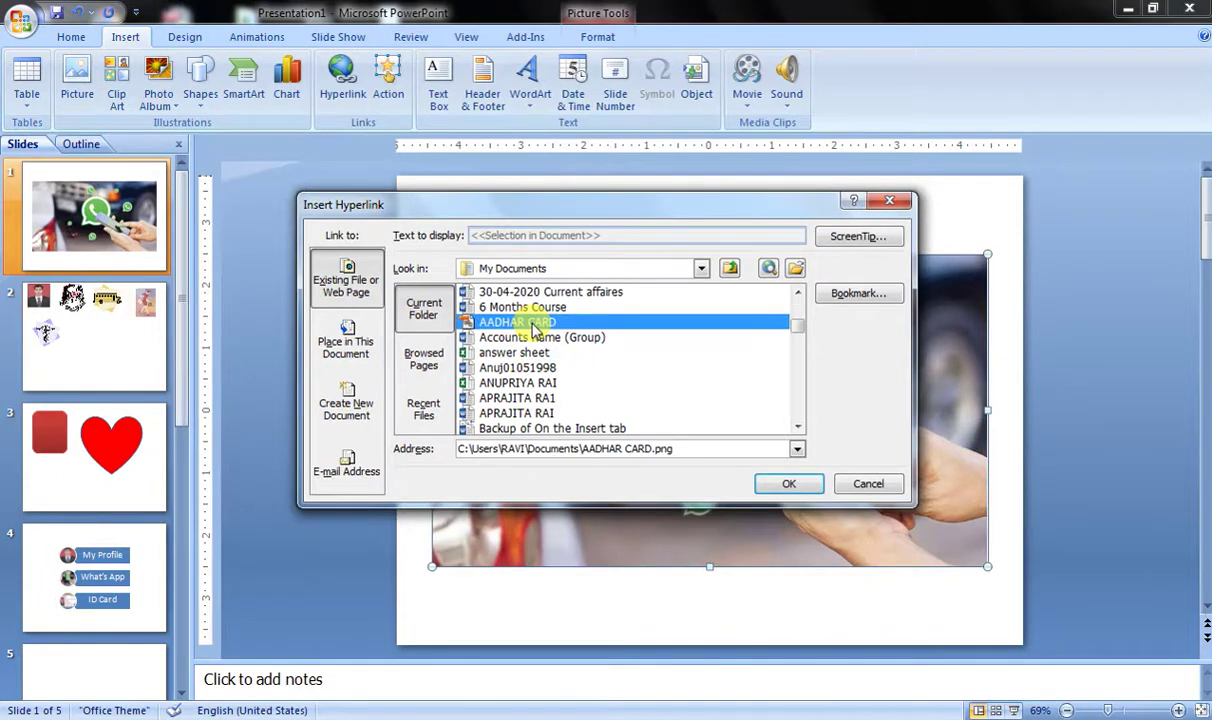
click(537, 308)
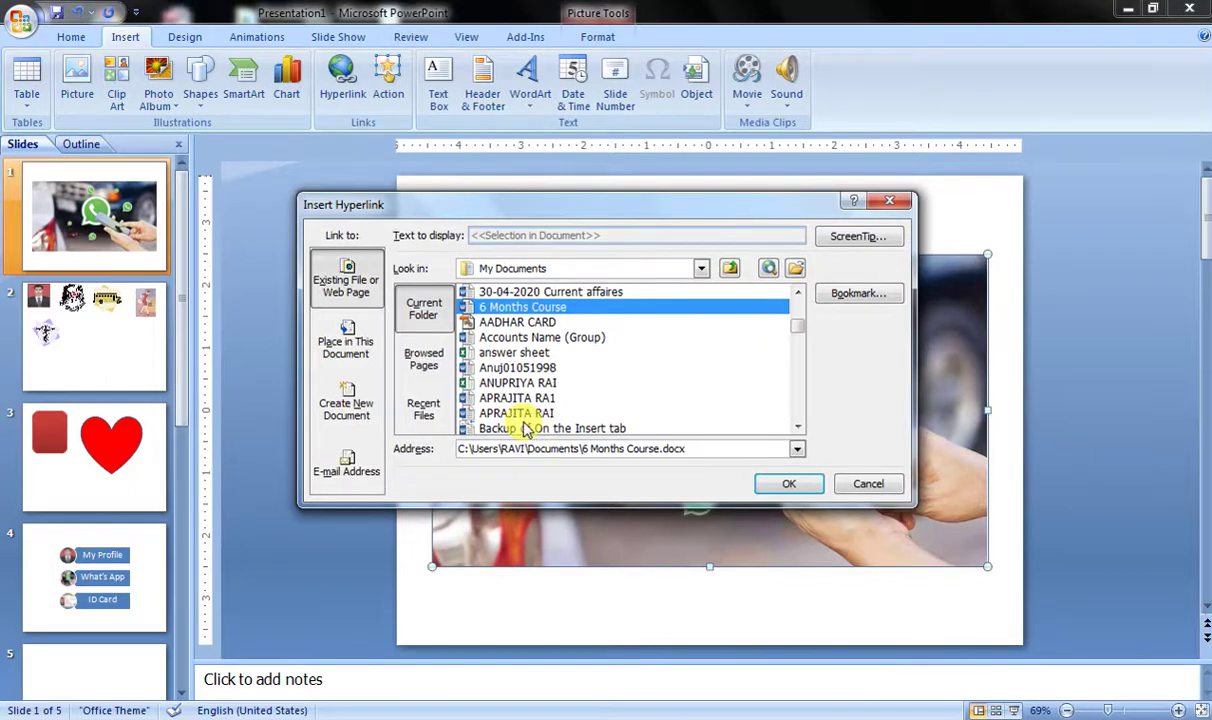
click(789, 483)
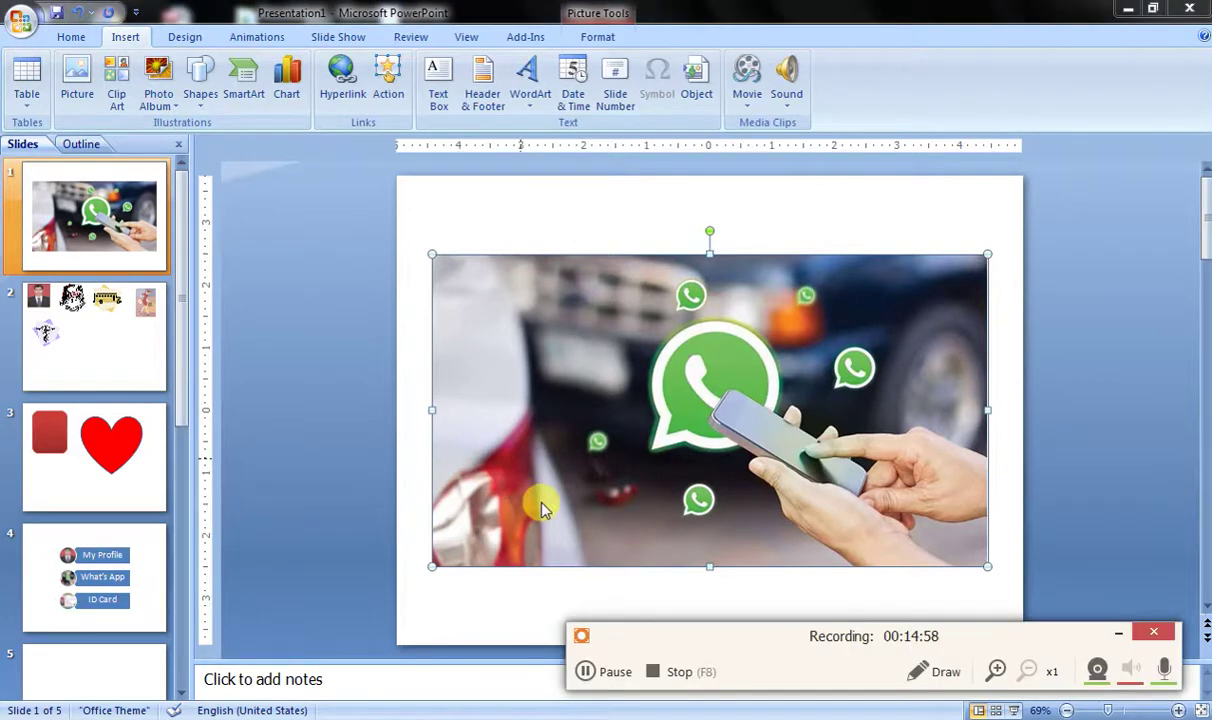
Switch the ribbon to the Slide Show commands.
click(1114, 636)
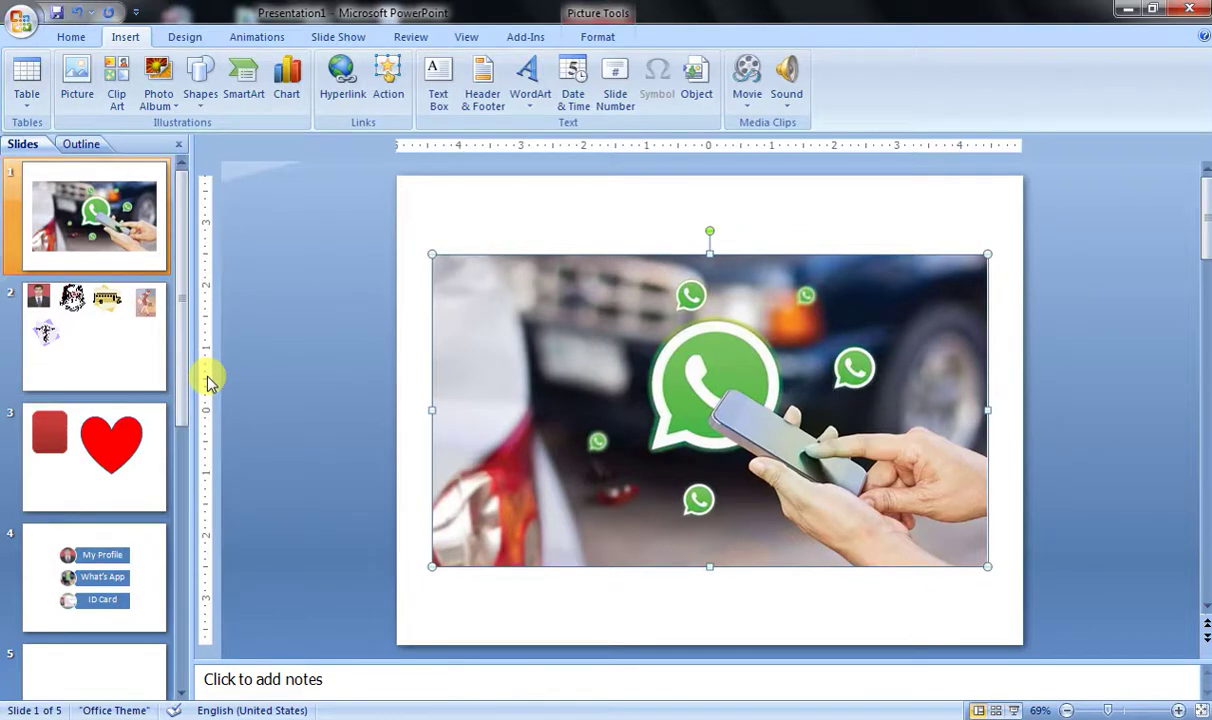
click(345, 38)
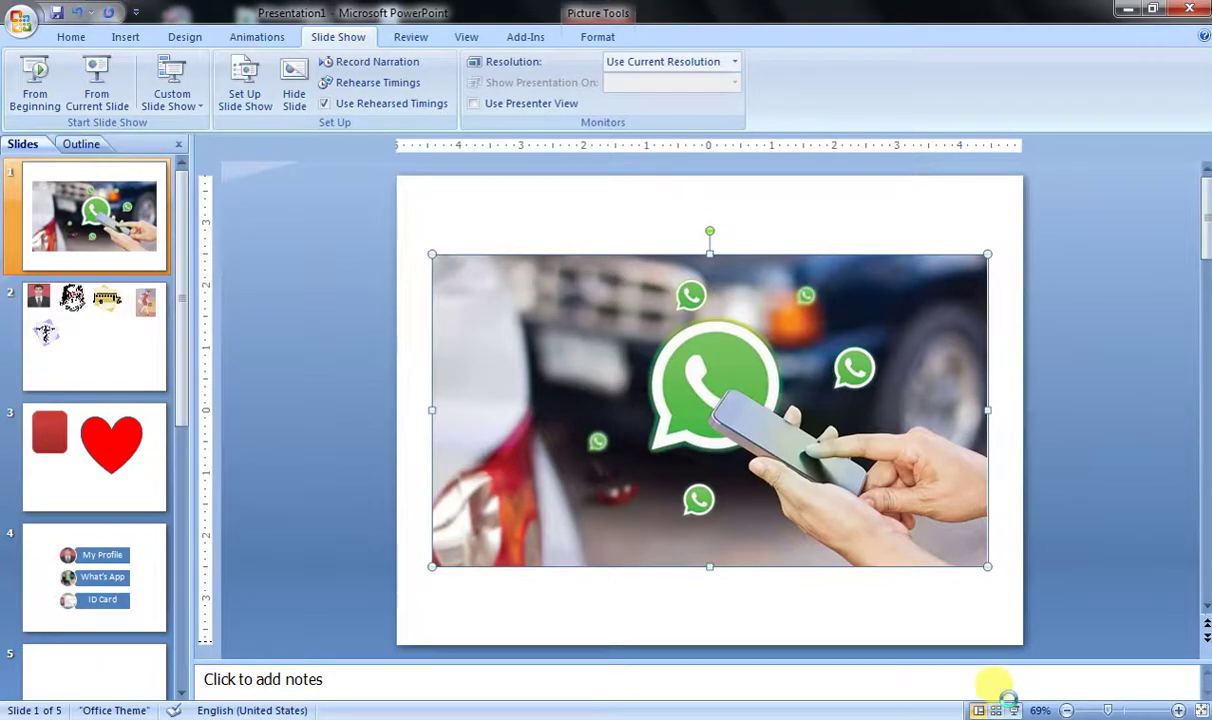
Run the slide show full screen and advance through to the My Profile menu slide.
click(1011, 702)
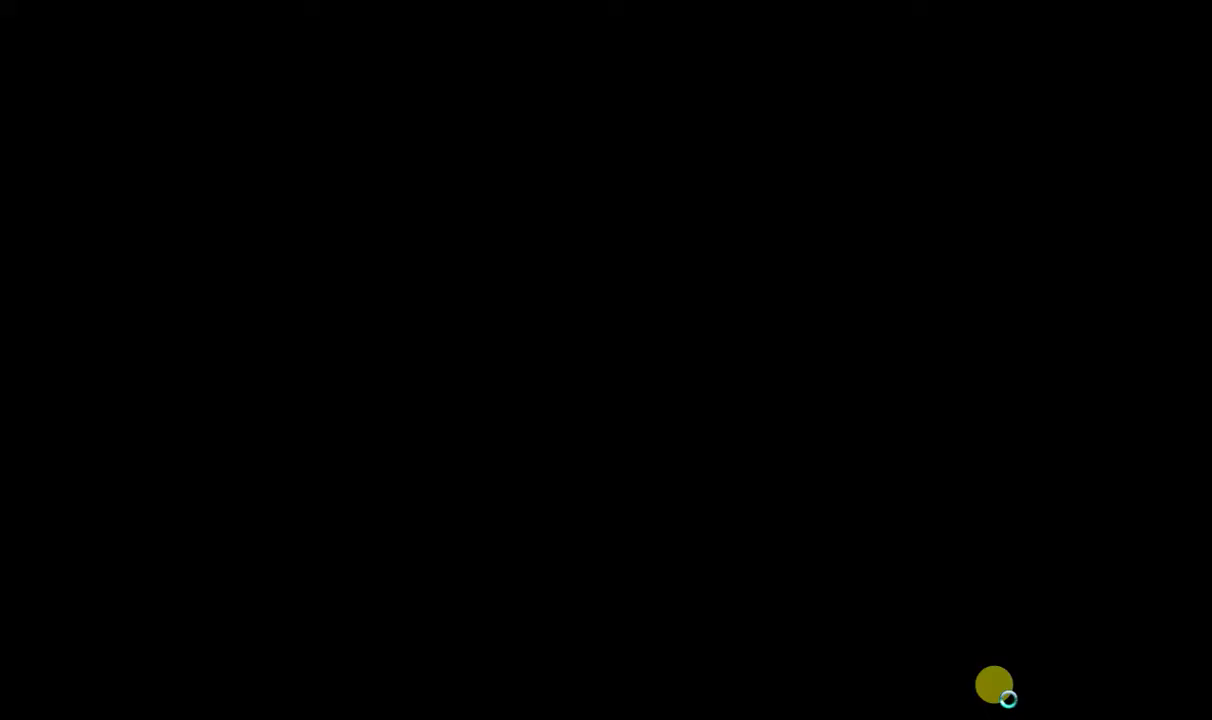
click(1008, 698)
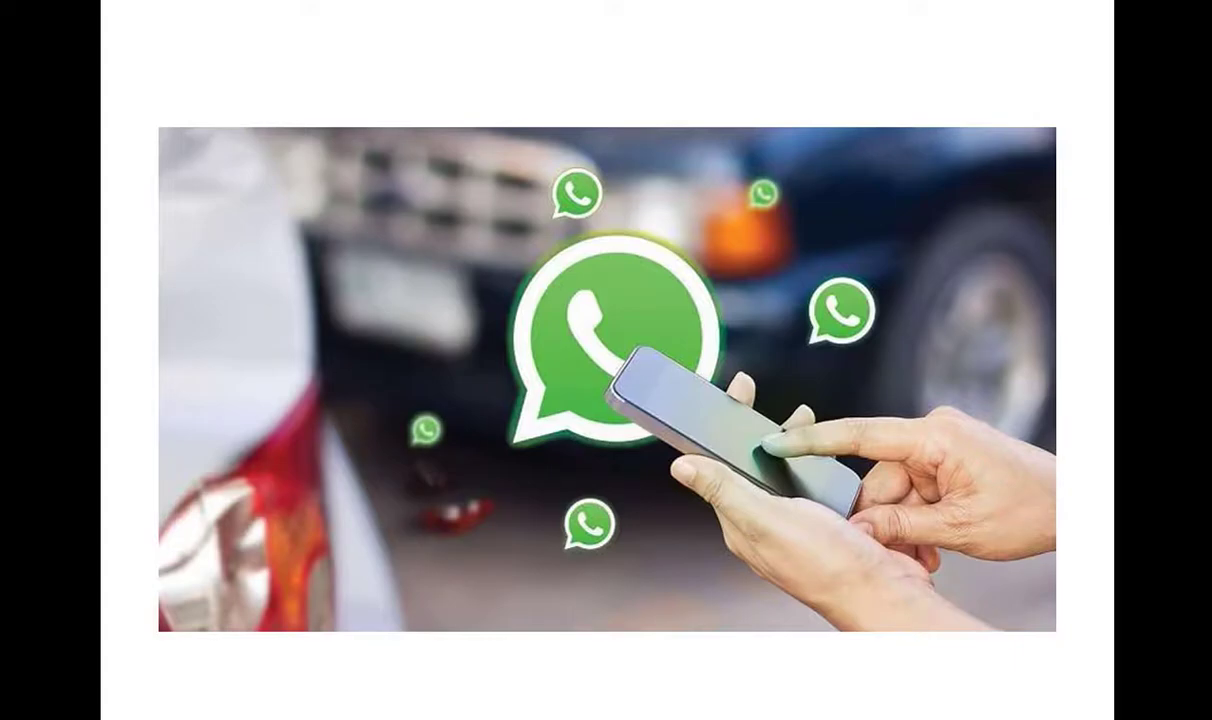
key(Right)
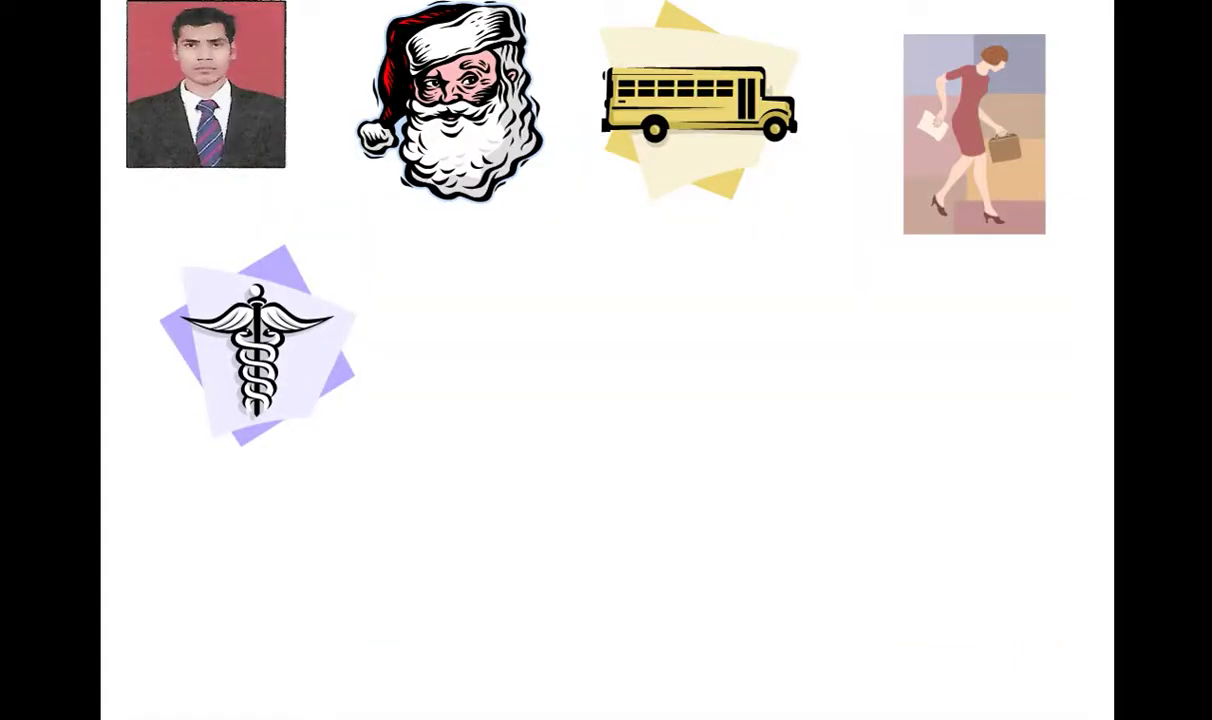
key(Right)
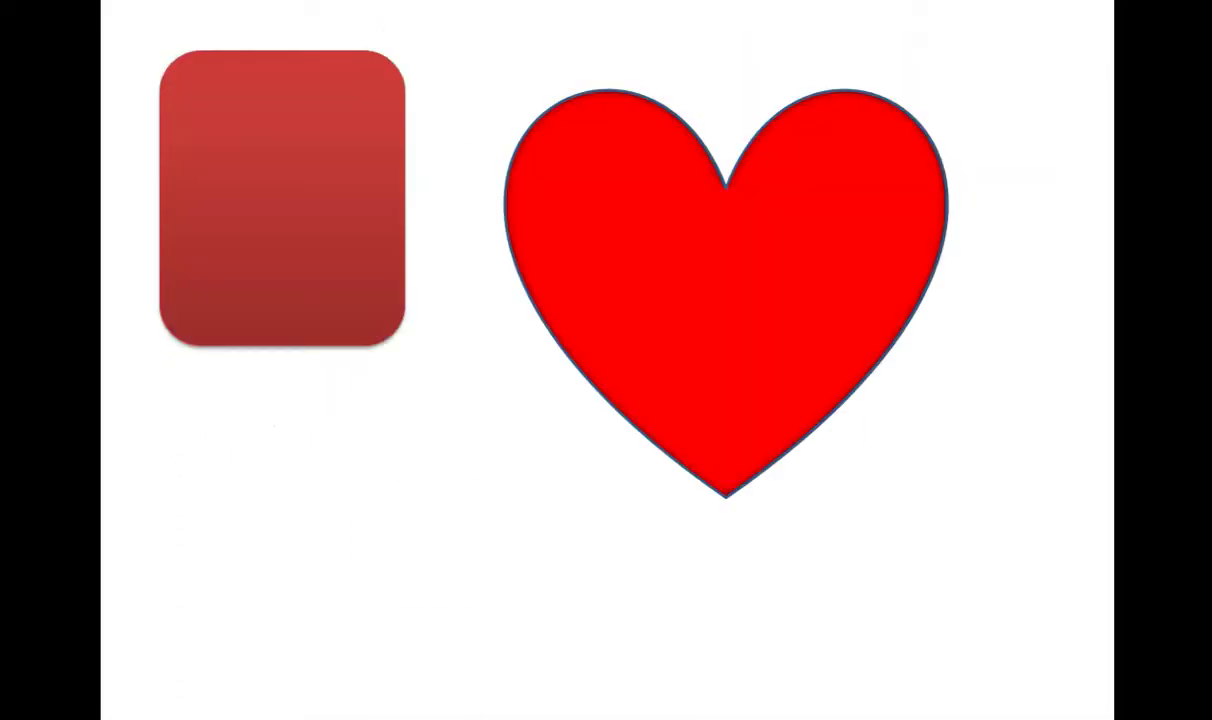
key(Right)
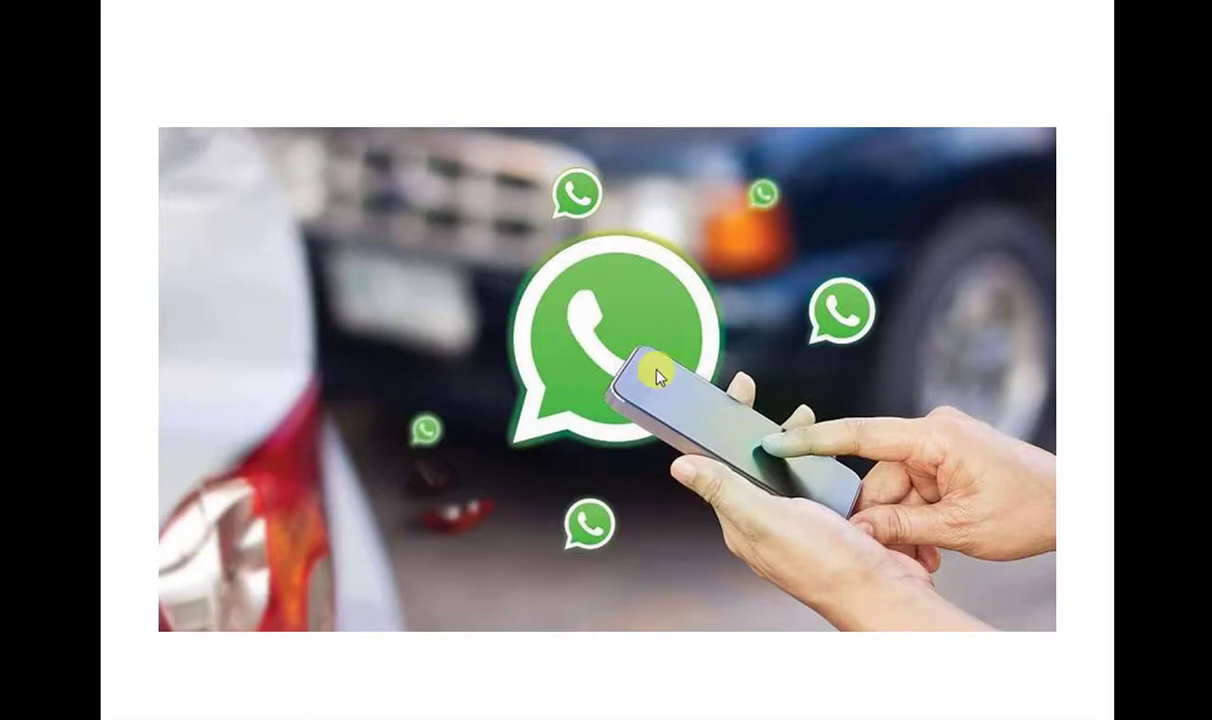
Follow the picture's hyperlink and accept the security prompt to open AADHAR CARD.png.
click(584, 306)
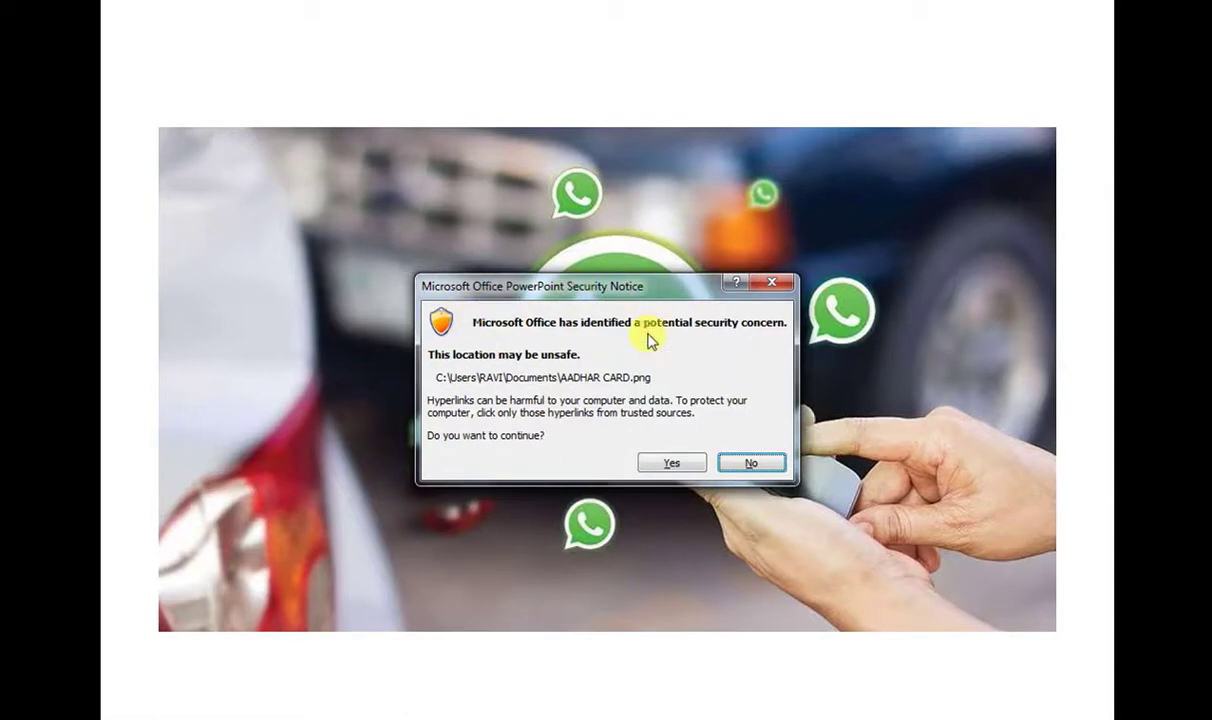
click(670, 463)
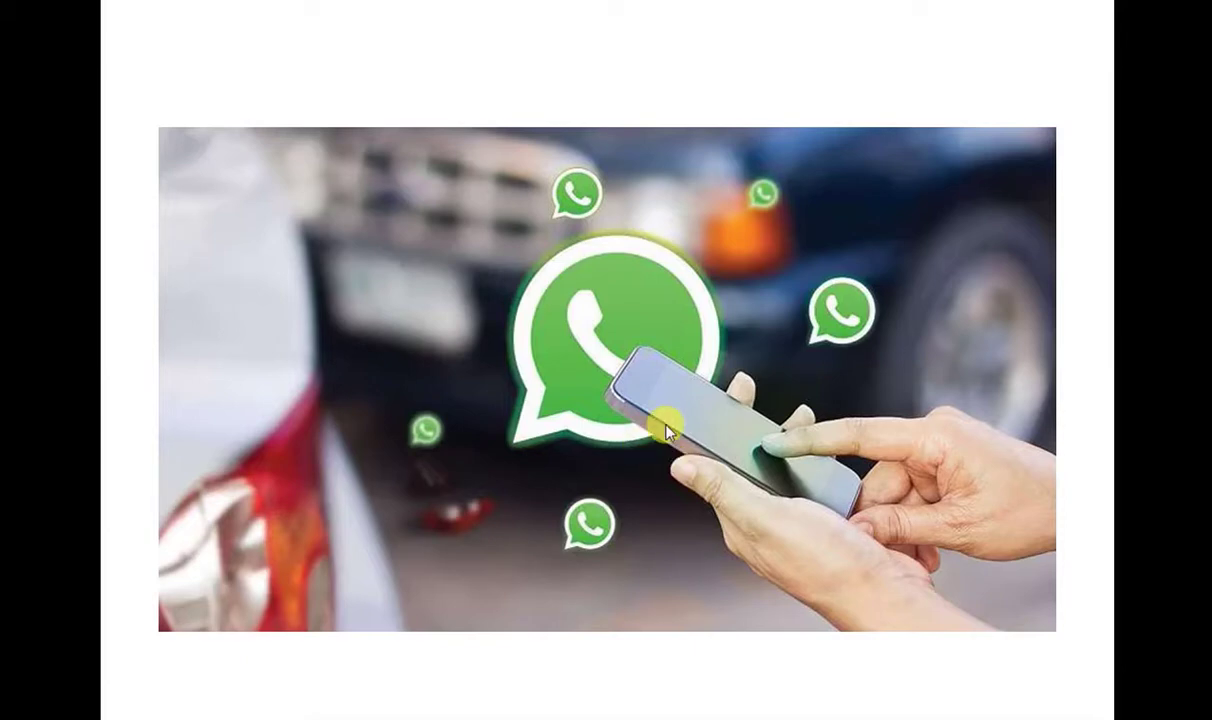
click(667, 432)
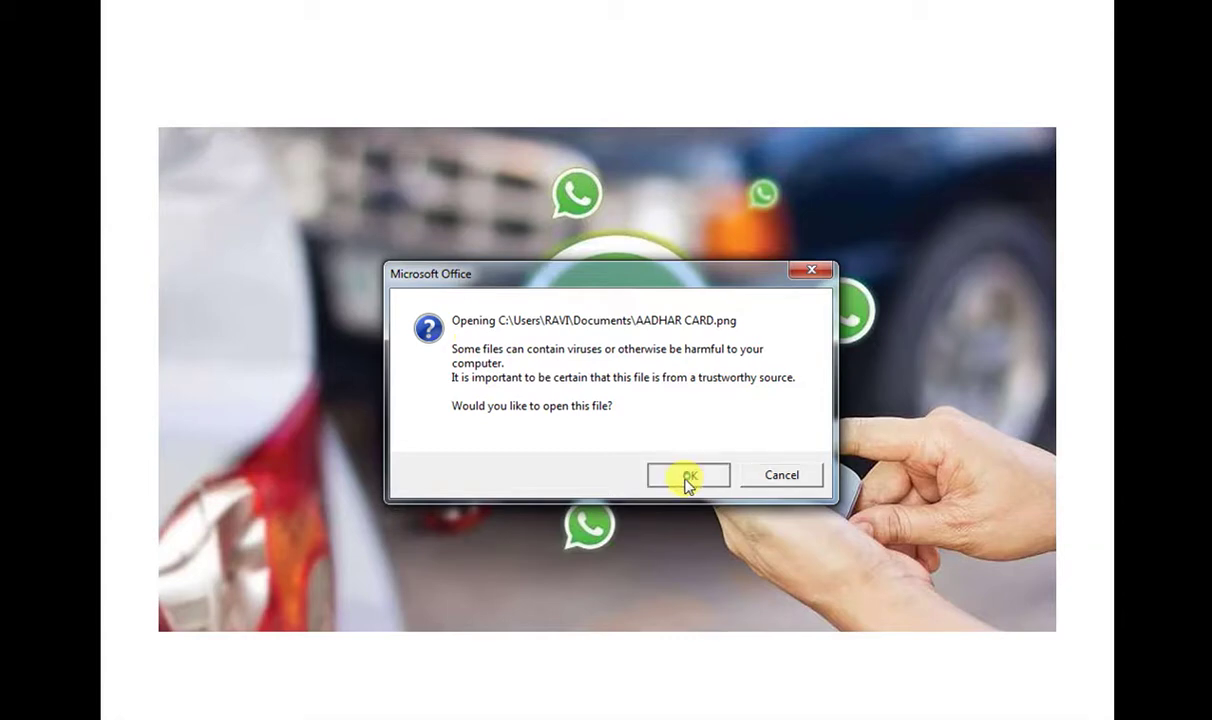
click(688, 478)
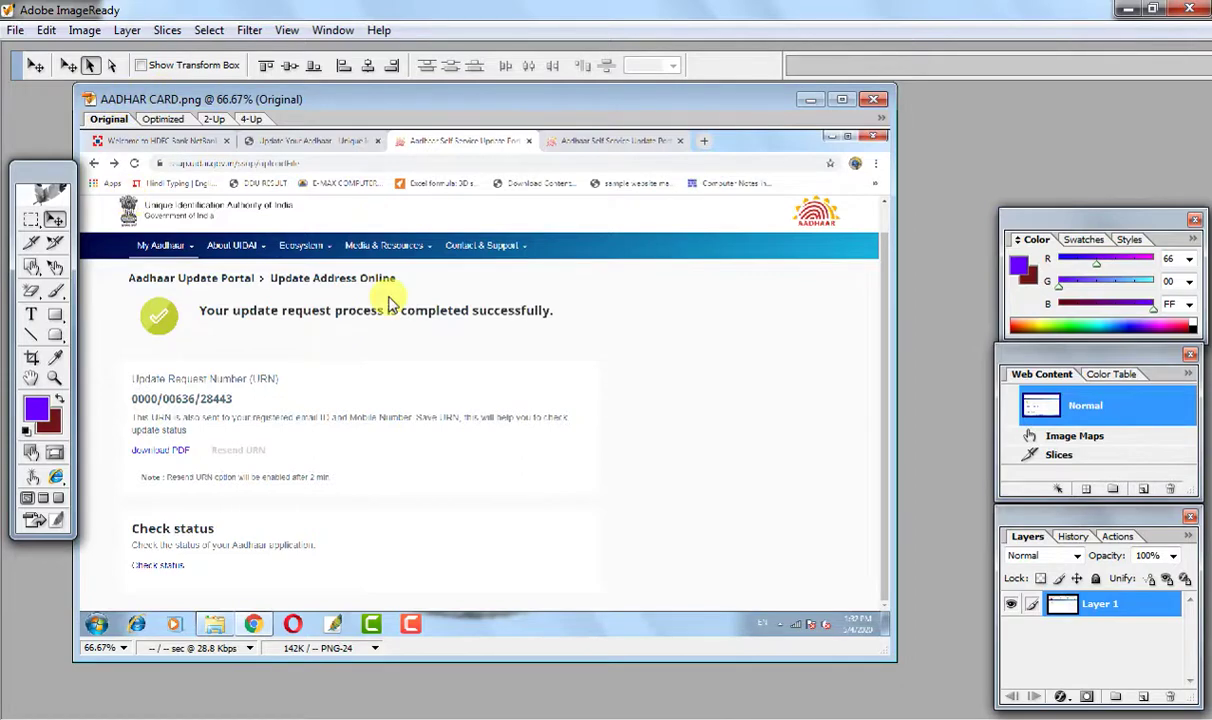
Close AADHAR CARD.png in ImageReady to return to the slide show.
click(1195, 10)
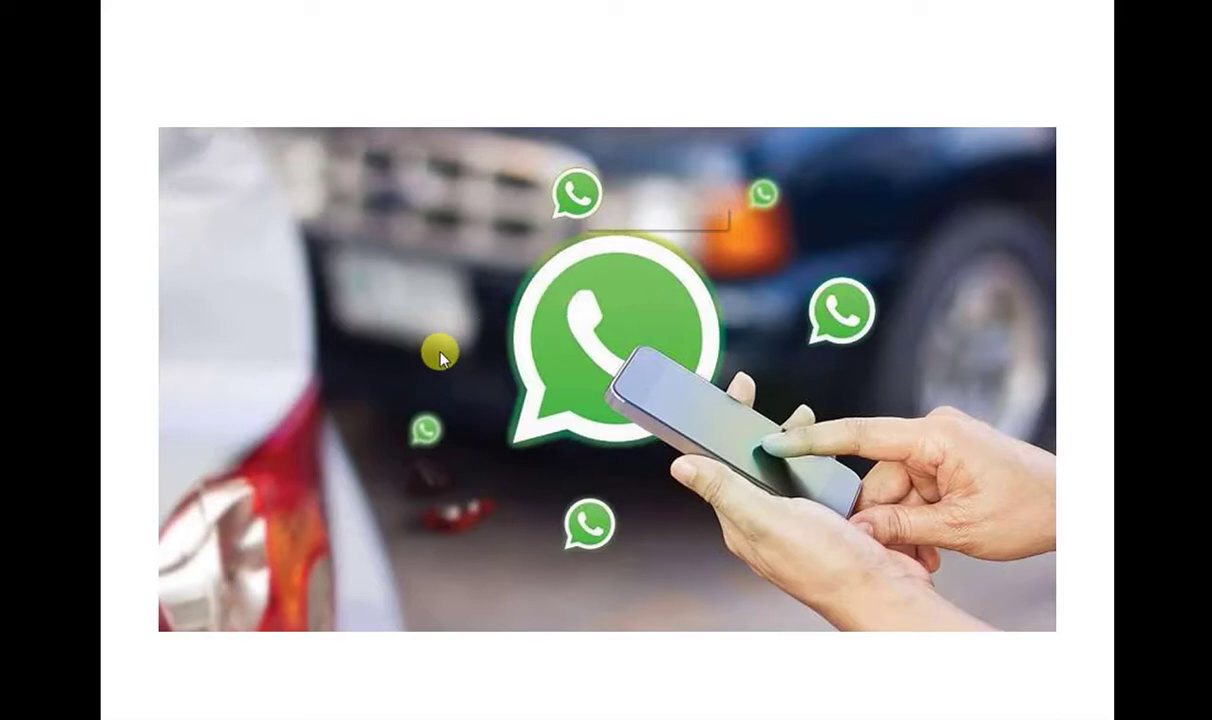
End the show, return to slide 2, then minimize and restore the PowerPoint window.
key(Escape)
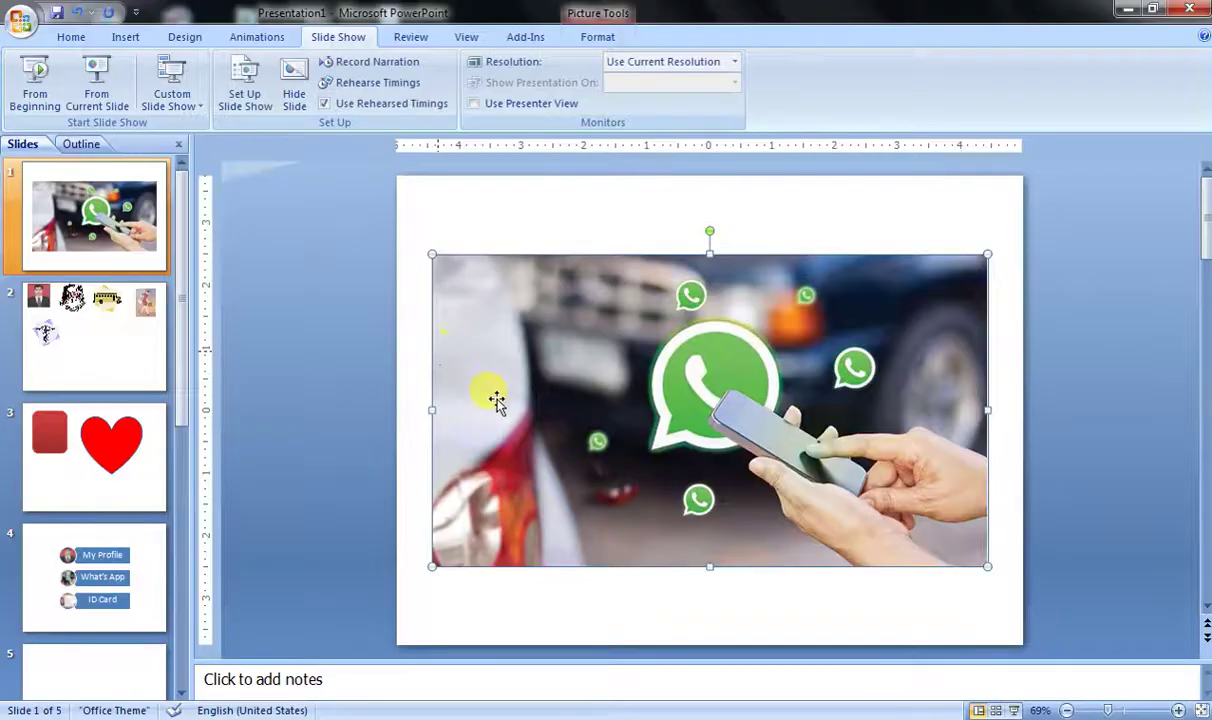
click(95, 350)
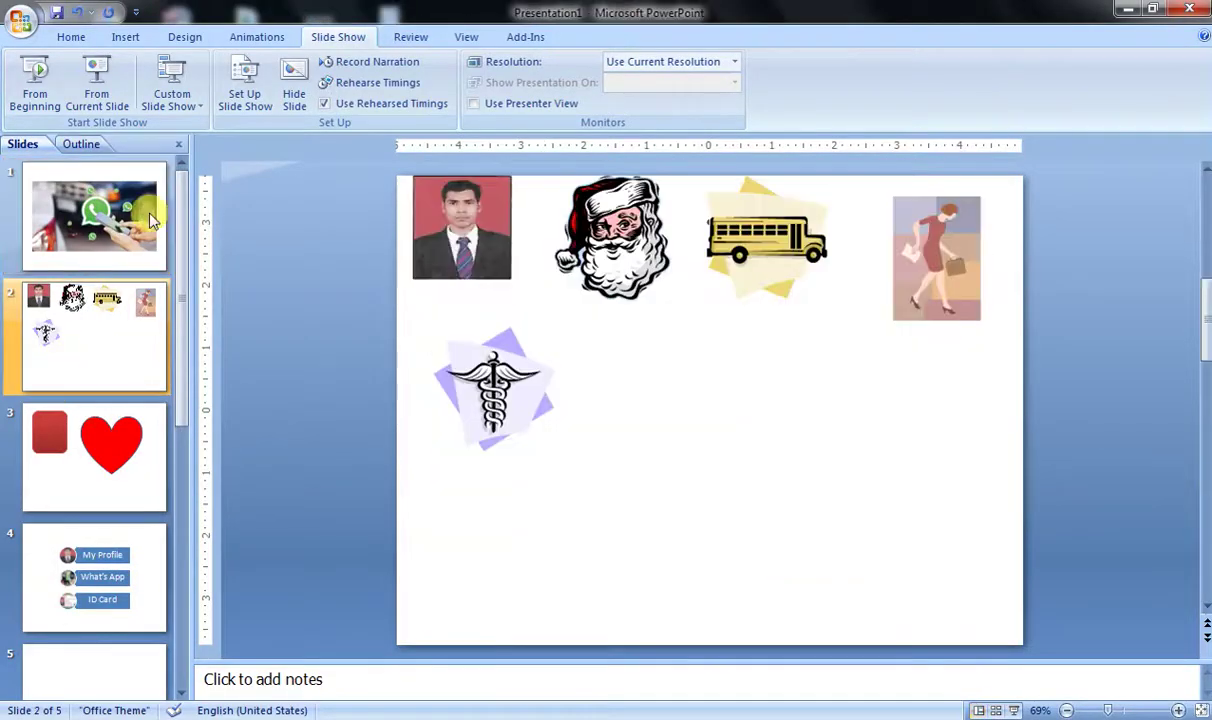
click(103, 205)
click(120, 338)
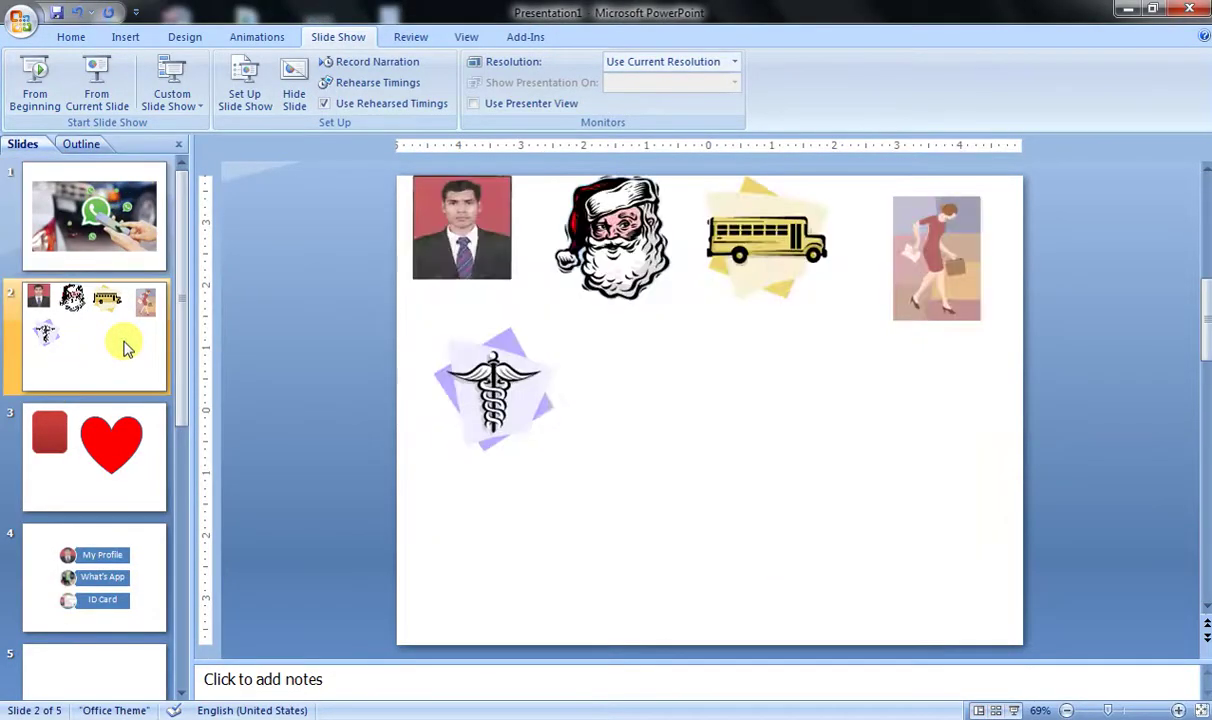
click(1118, 10)
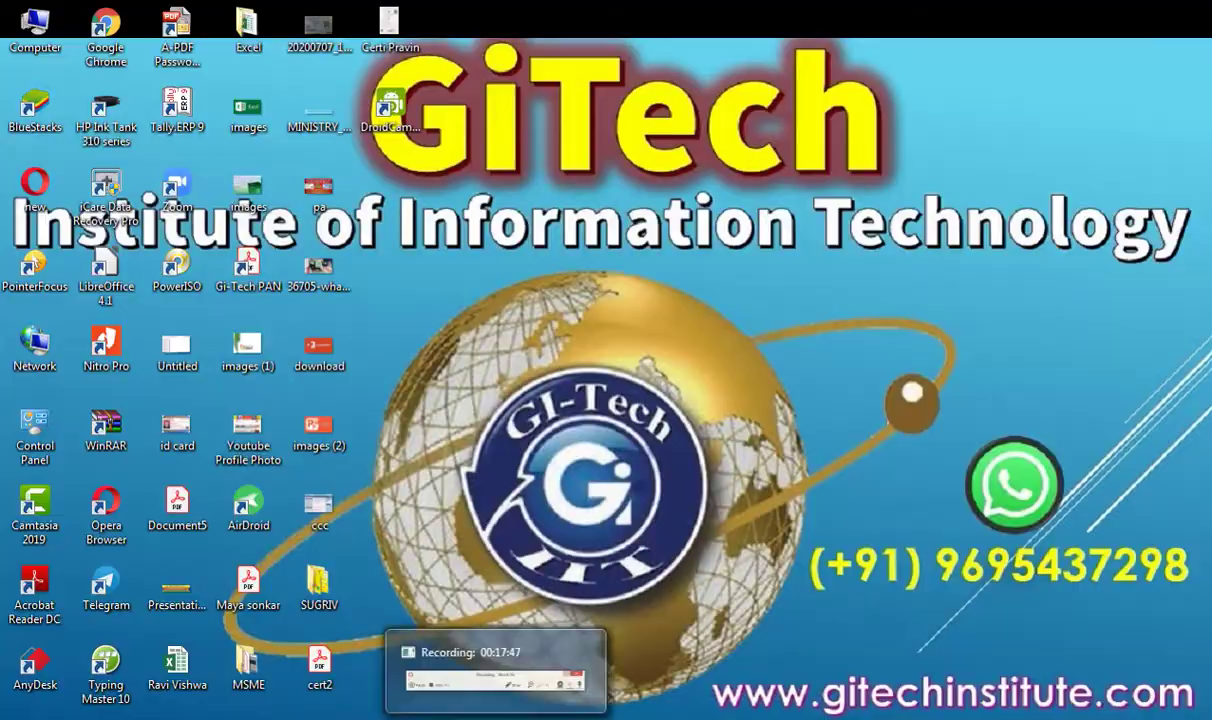
click(470, 712)
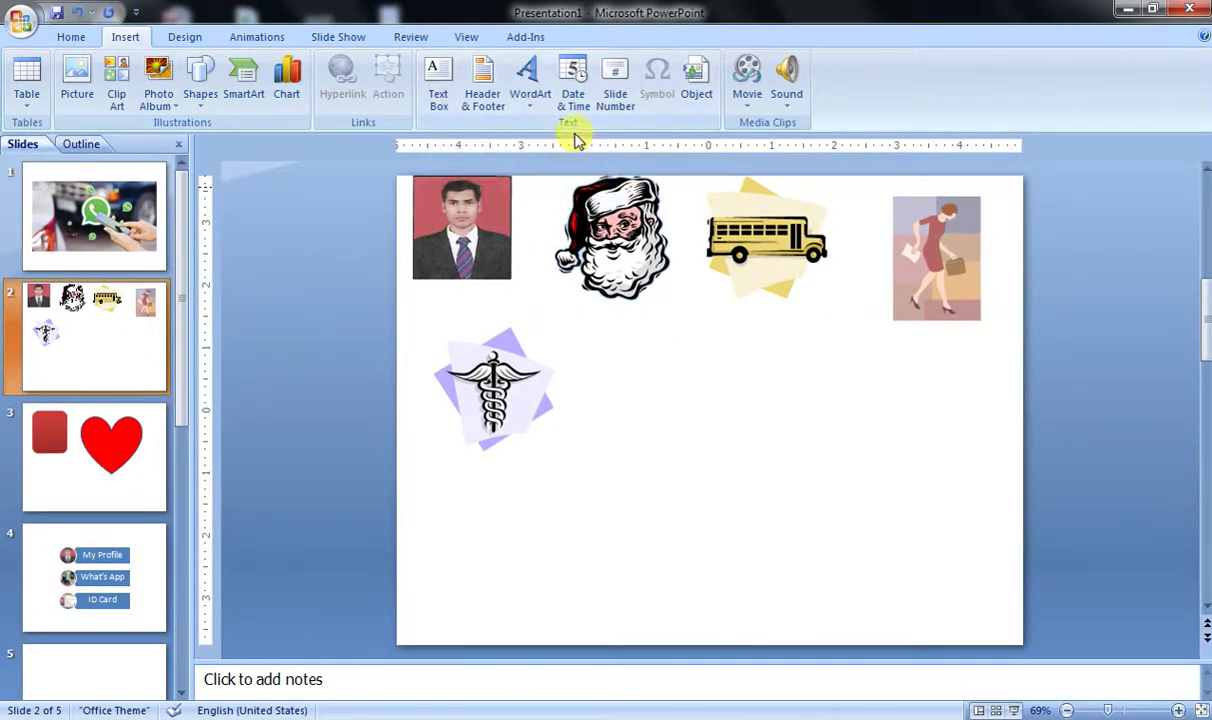
Add a text box reading 'Ram is a good boy' right of the caduceus clip art.
click(438, 80)
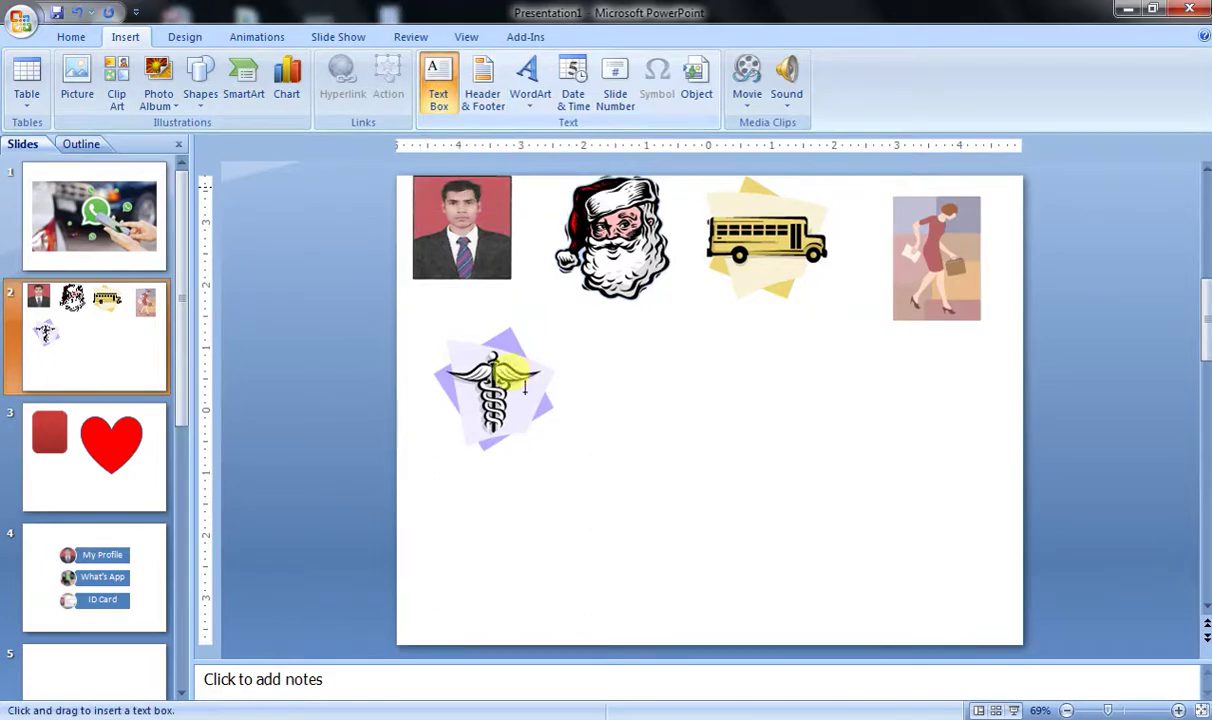
drag(615, 400, 900, 555)
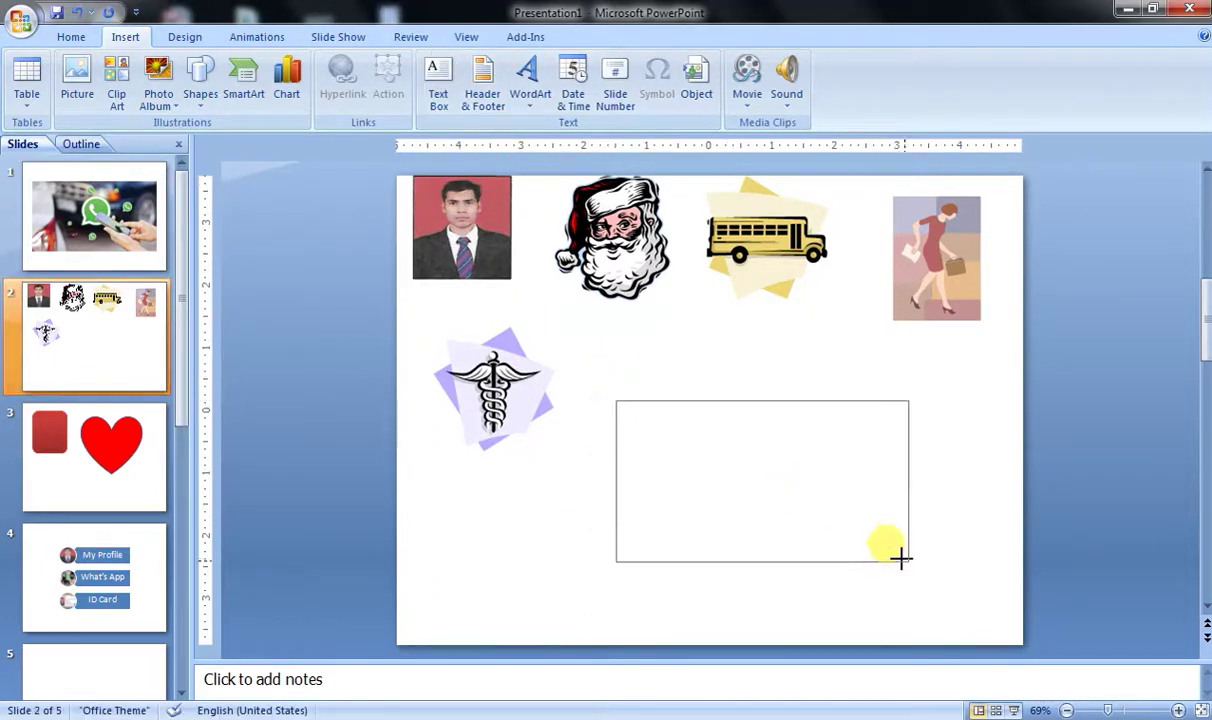
text(ghsshsjh)
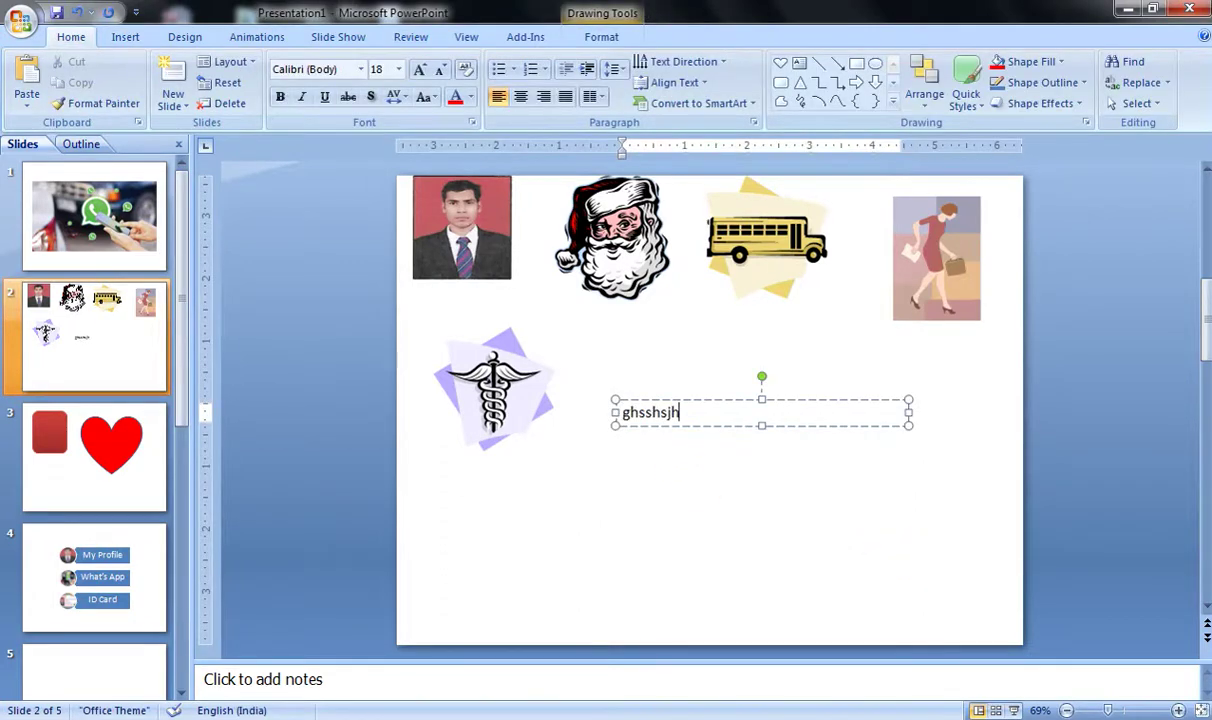
key(BackSpace)
key(BackSpace)
key(BackSpace)
key(BackSpace)
key(BackSpace)
key(BackSpace)
text(is a g)
text(ood boy)
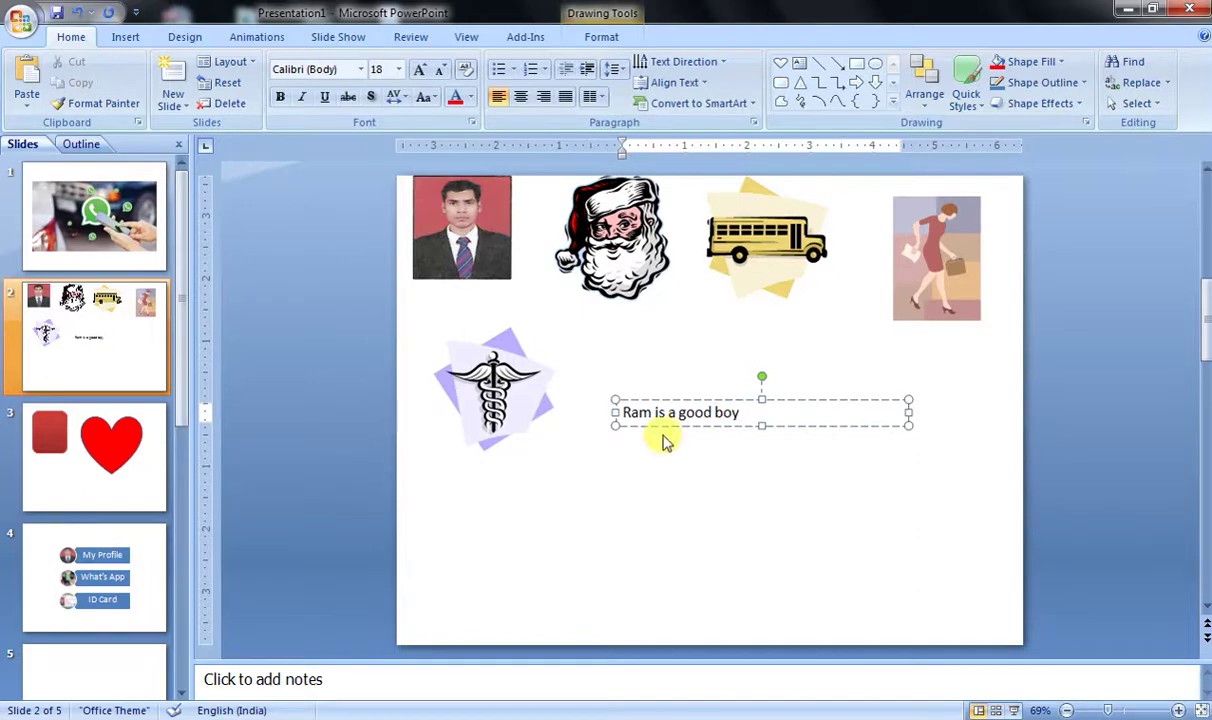
click(643, 500)
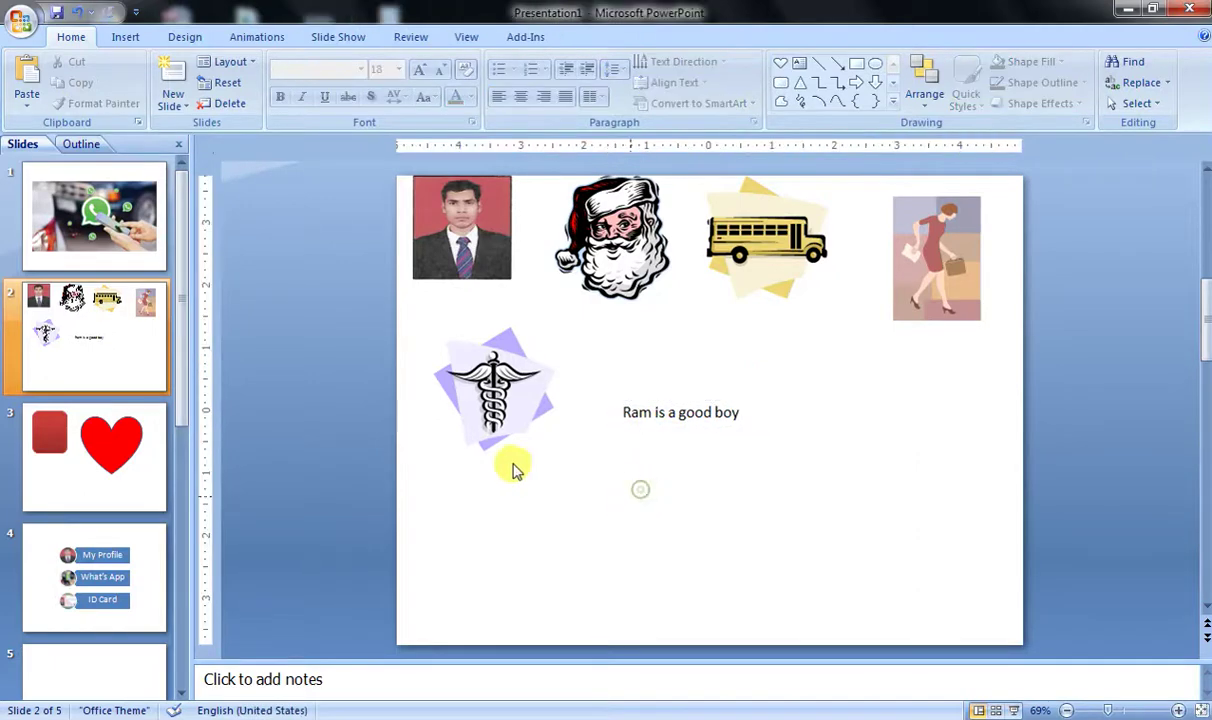
click(125, 37)
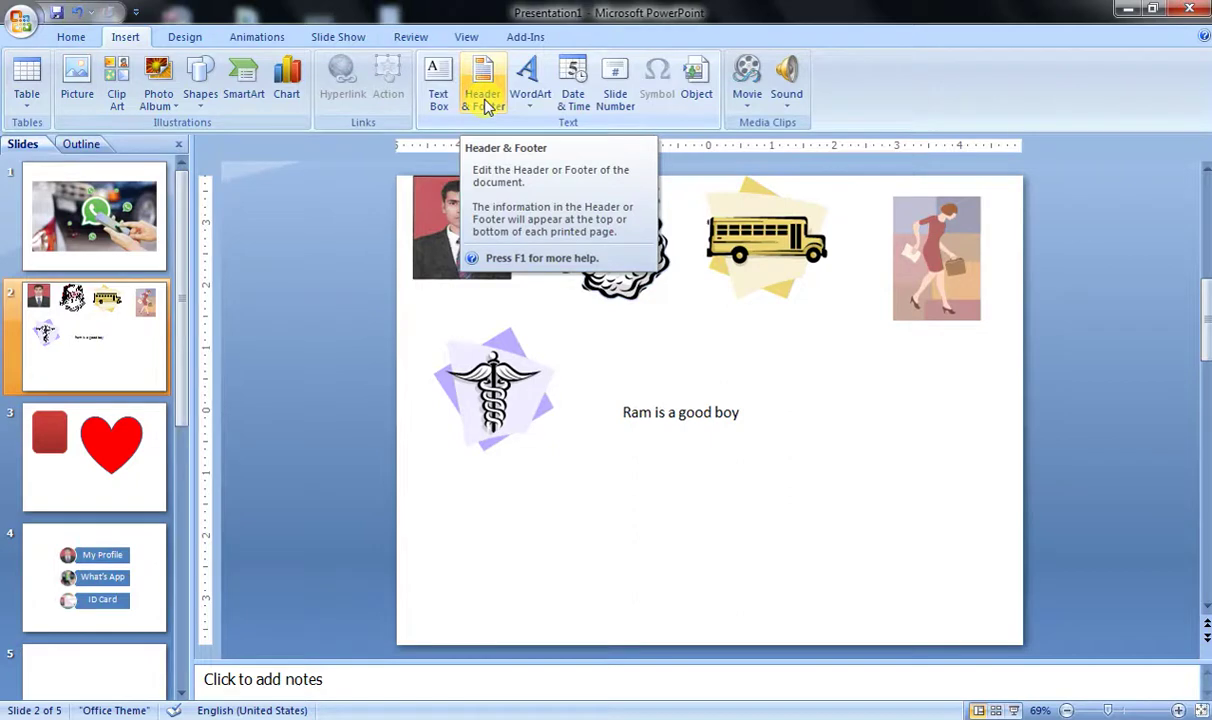
Turn on slide numbers and a footer for the slides.
click(484, 100)
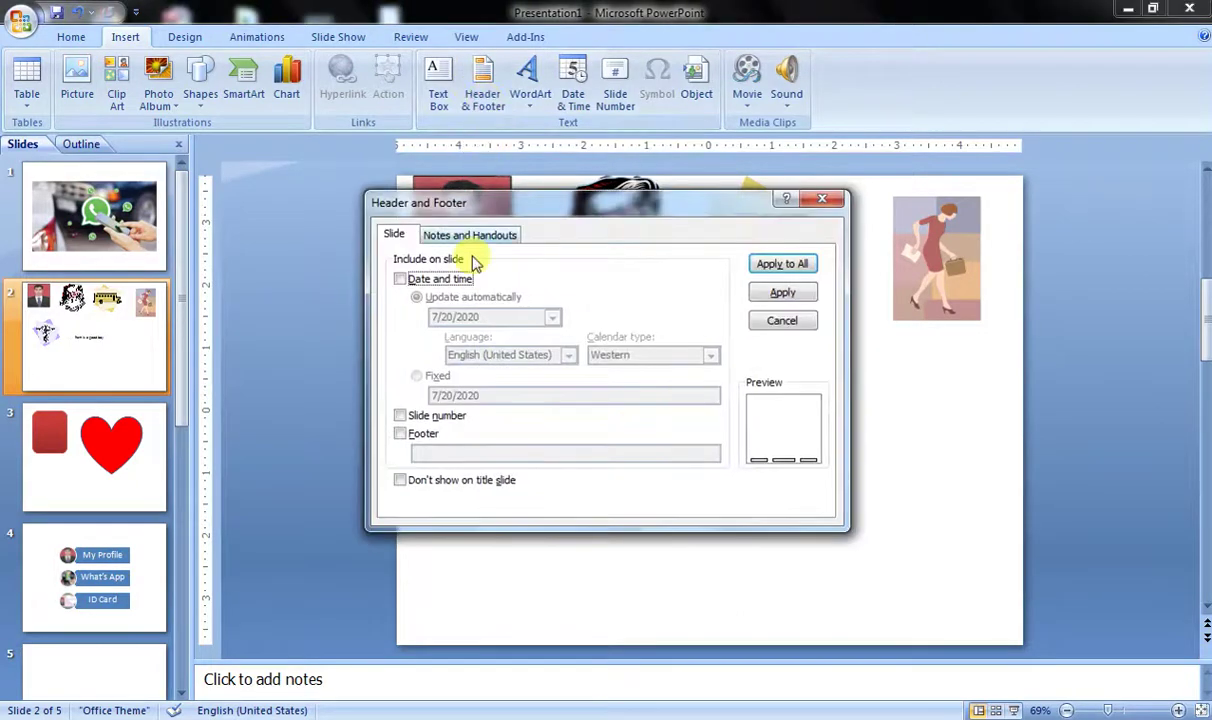
click(402, 435)
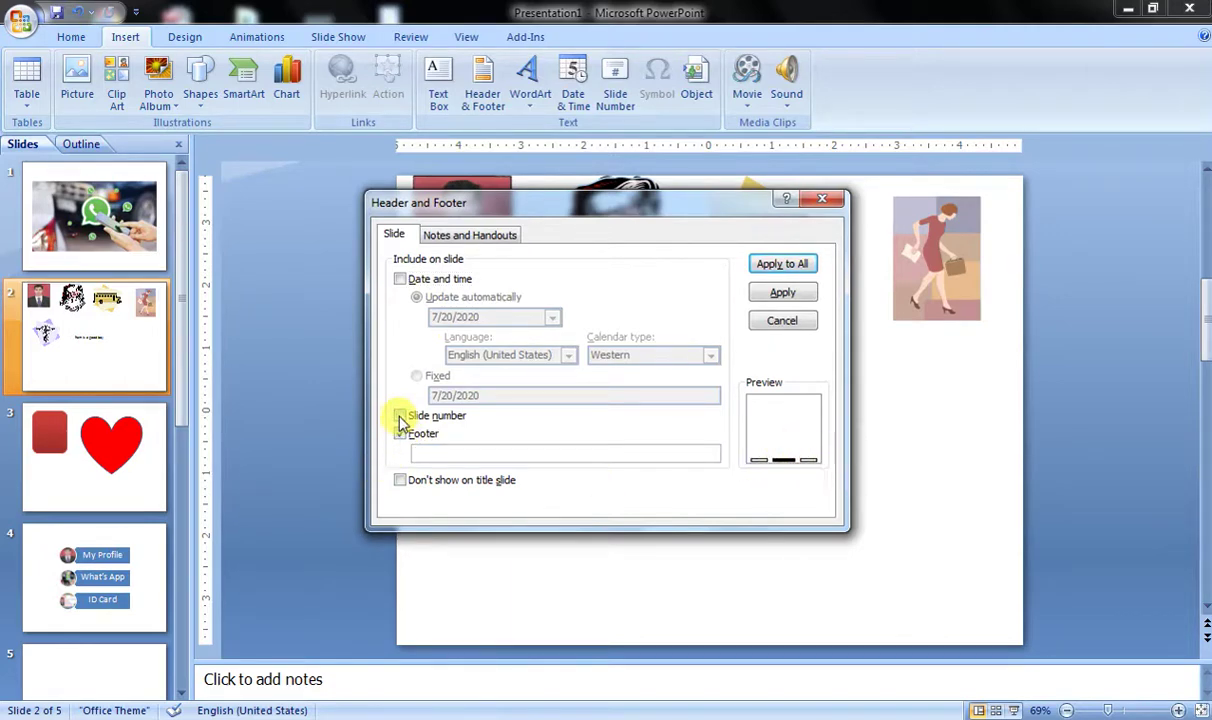
click(400, 417)
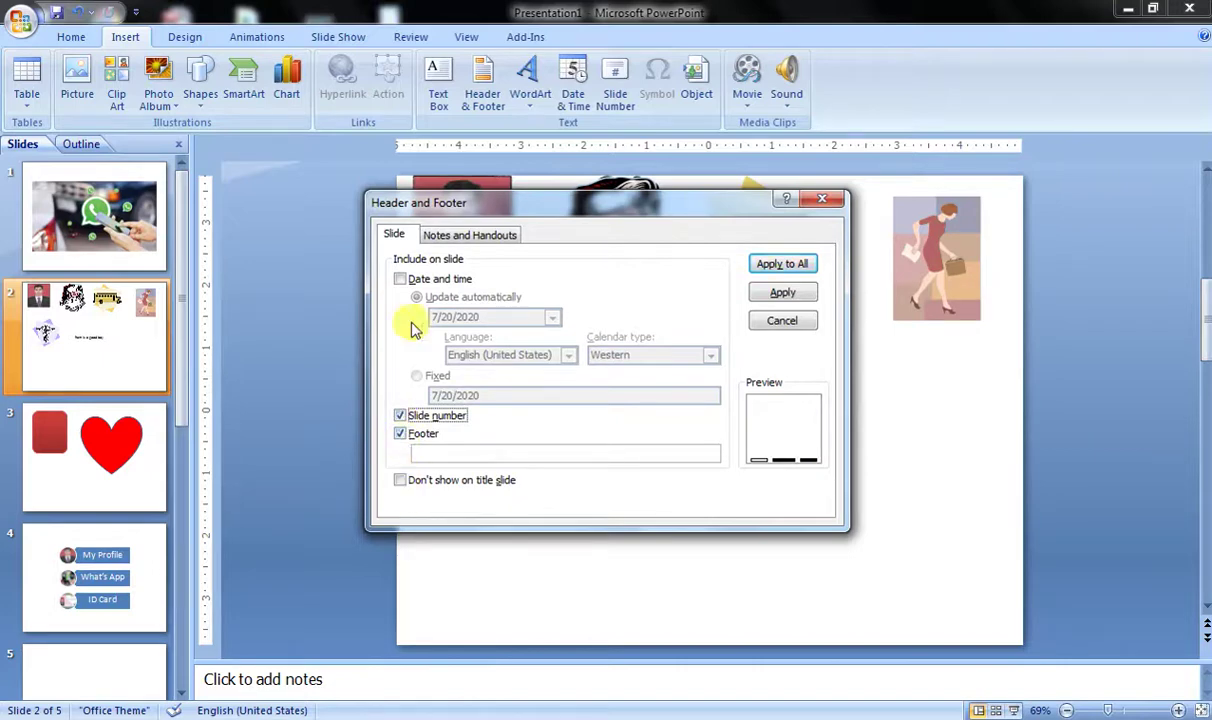
Give notes and handouts header 'gitech', footer 'gorakhpur' and the date, applied to all.
click(474, 241)
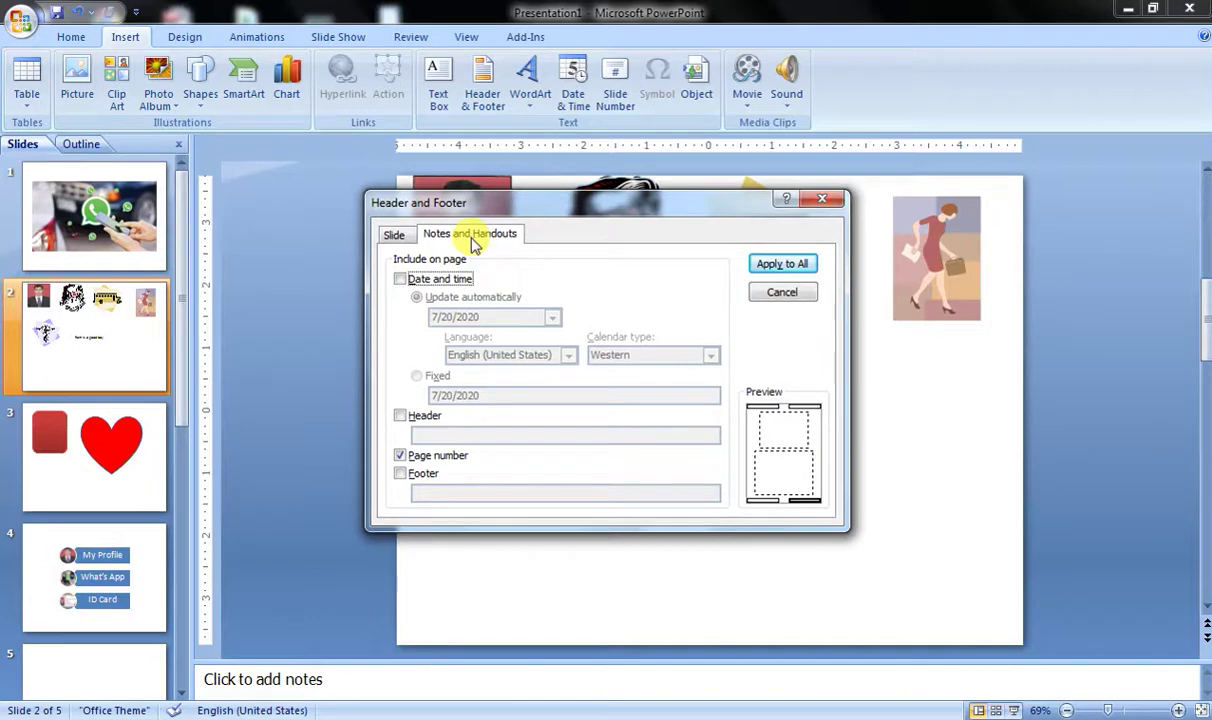
click(399, 420)
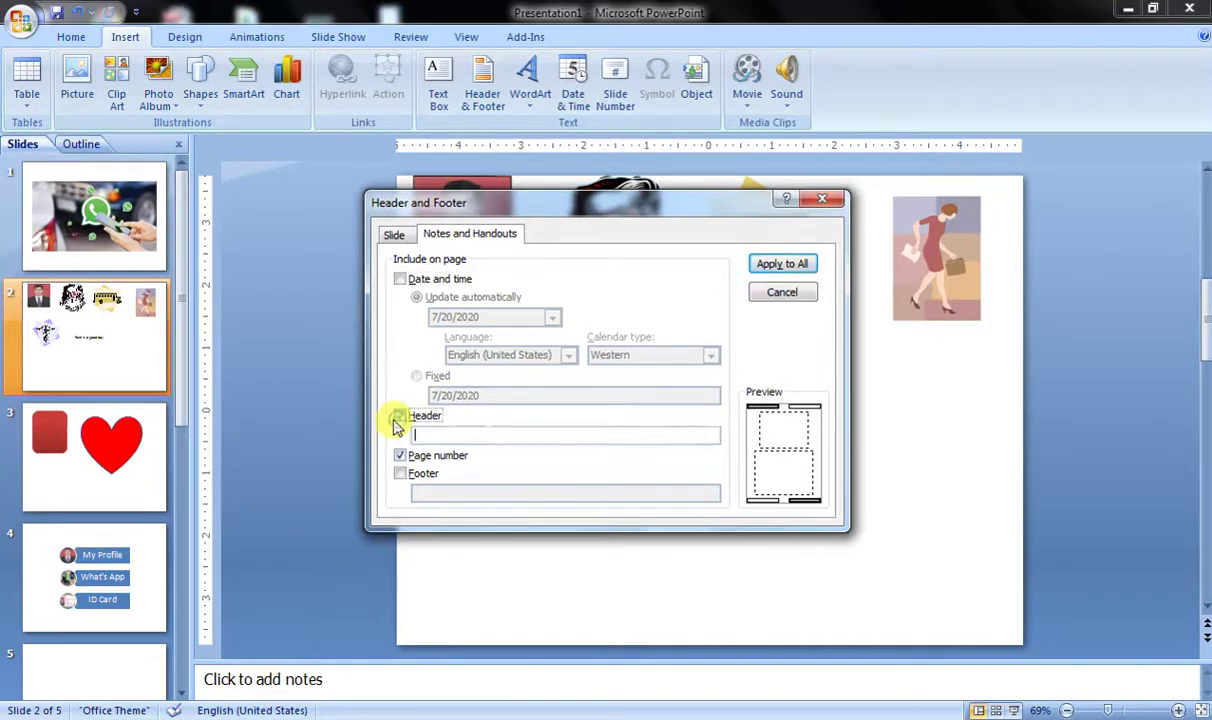
click(401, 475)
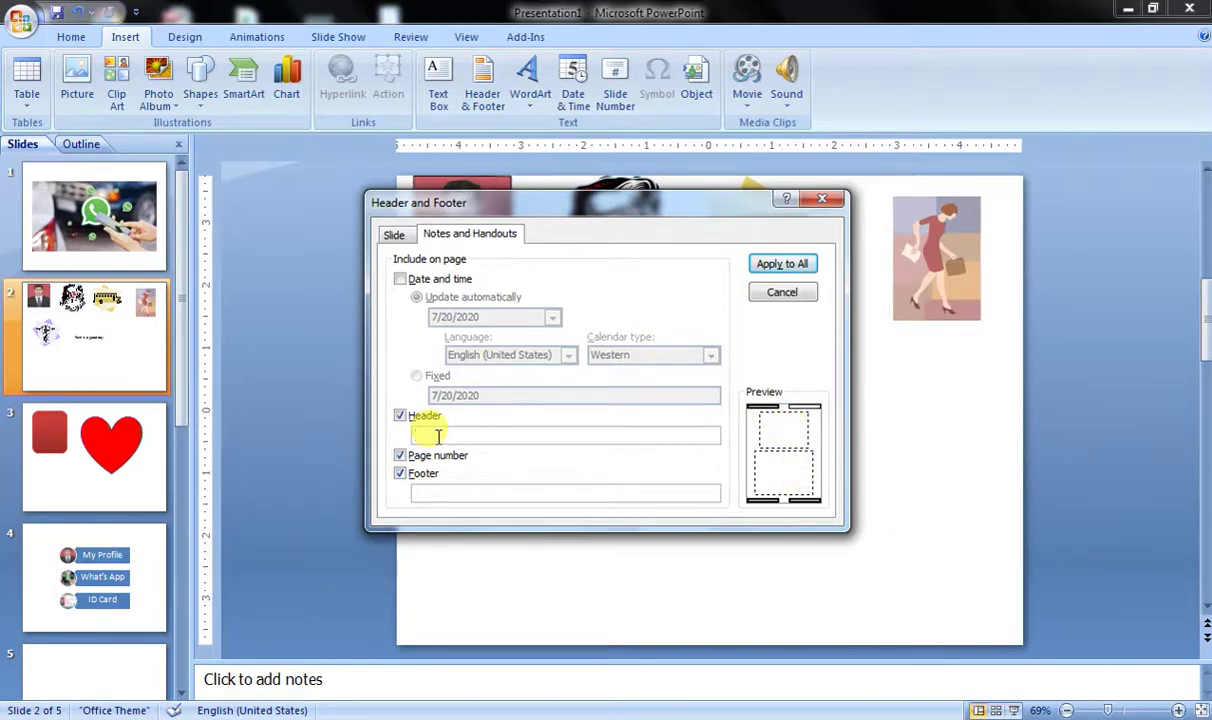
text(gitech)
click(452, 491)
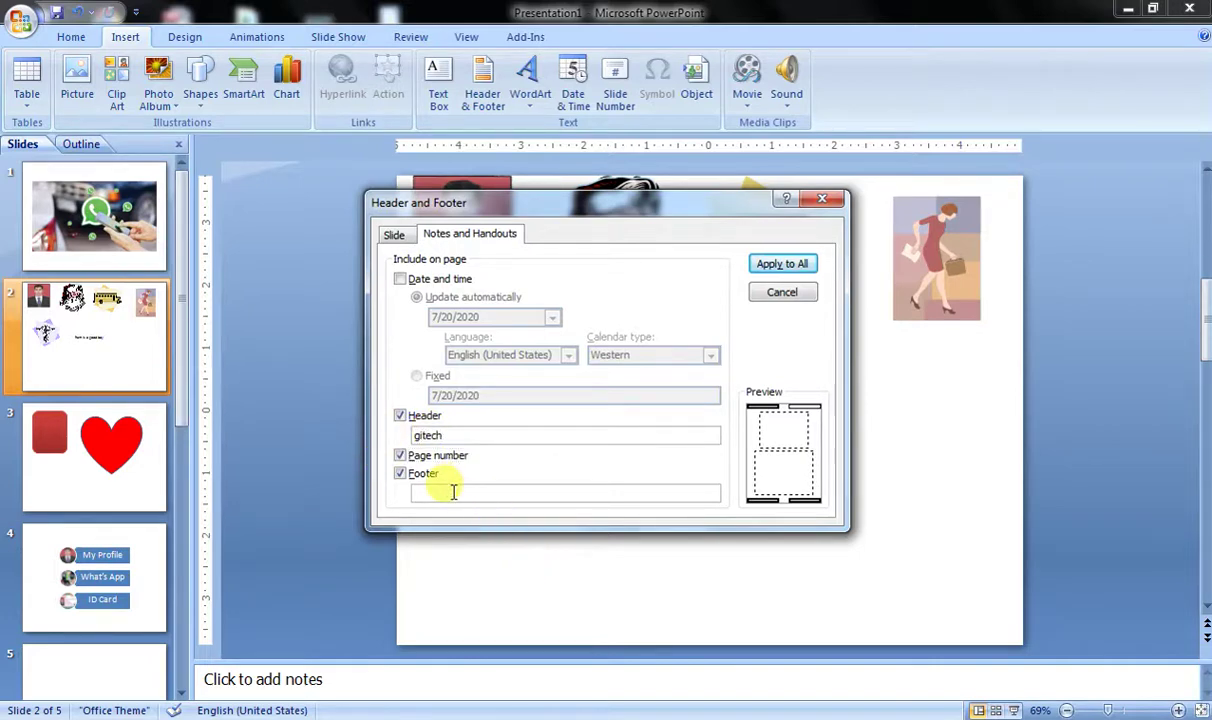
text(gorakhpur)
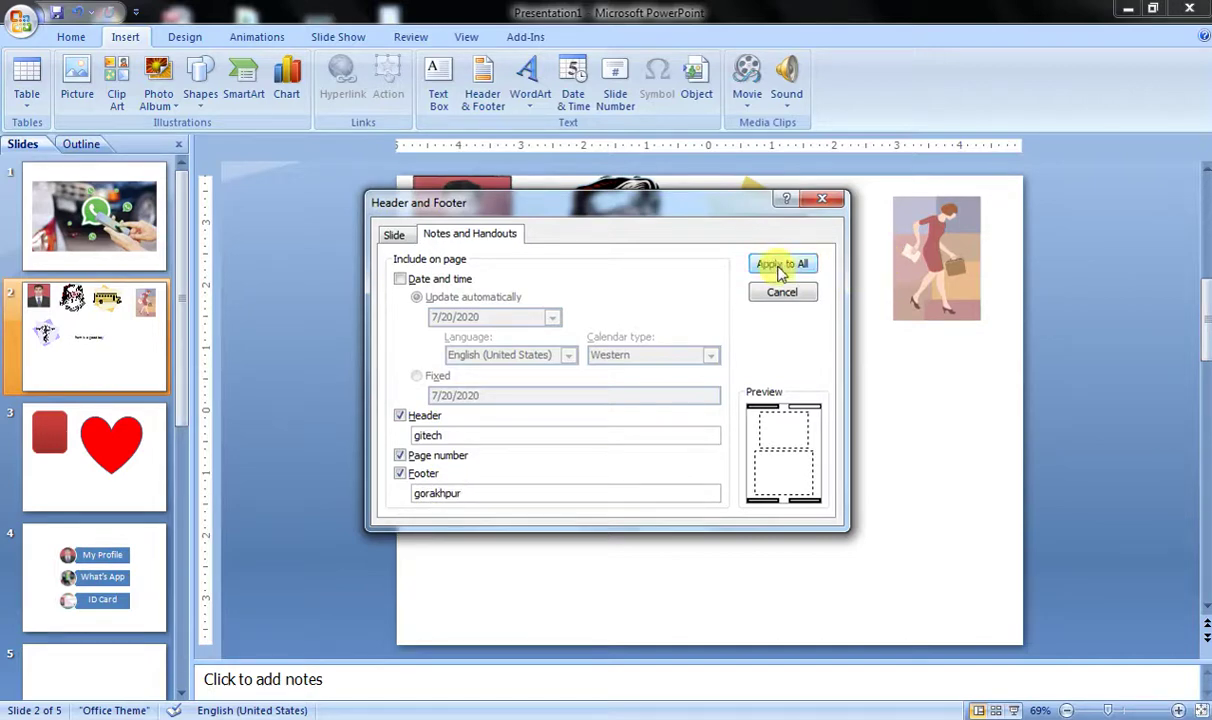
click(400, 280)
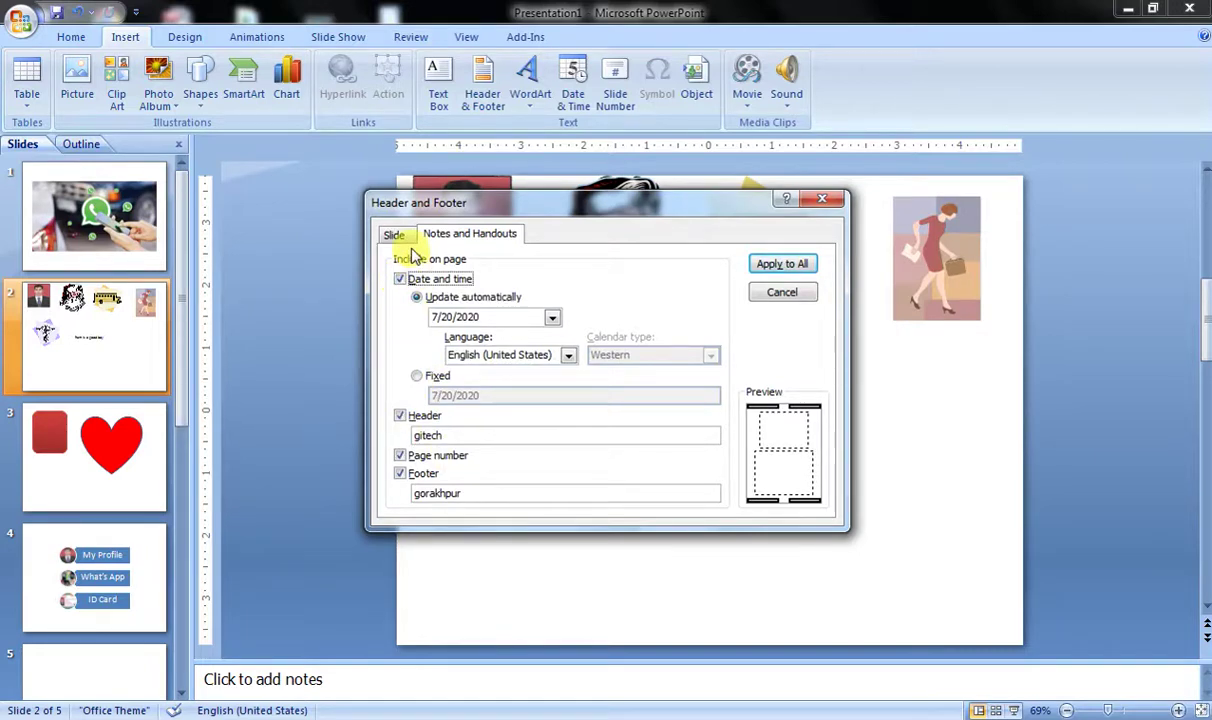
click(781, 264)
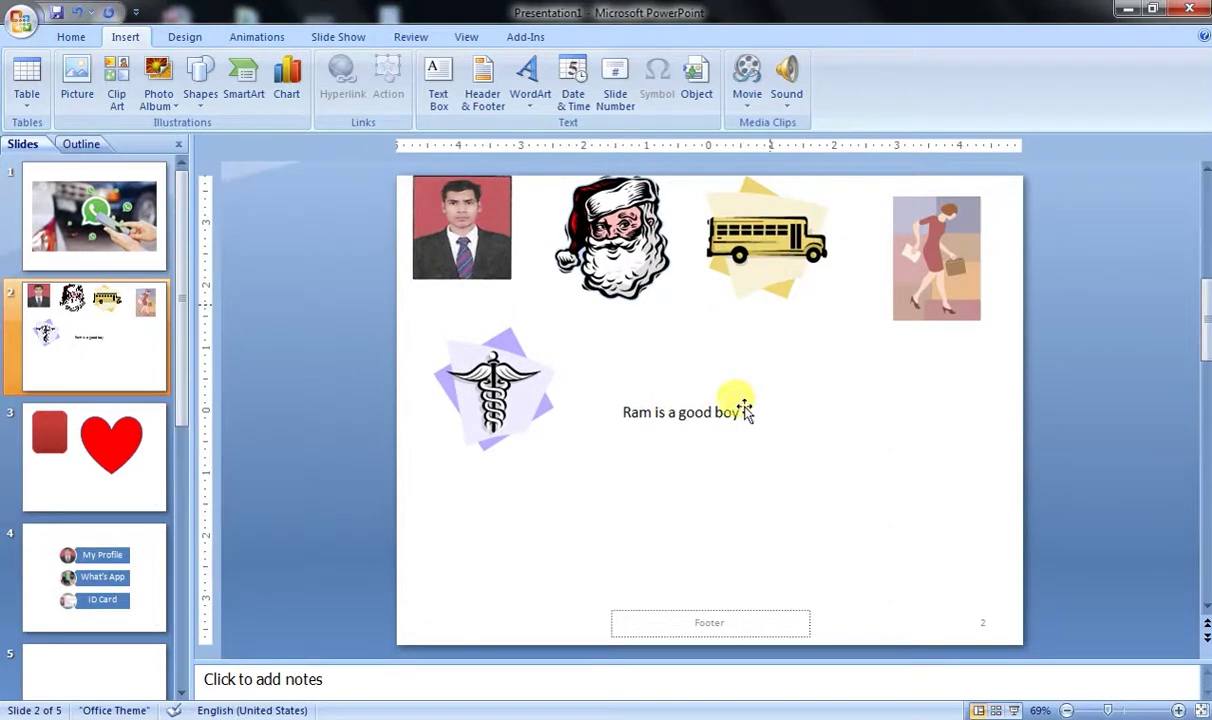
Check the slide number footers on slides 2 and 1, then go to blank slide 5.
scroll(678, 385, up, 2)
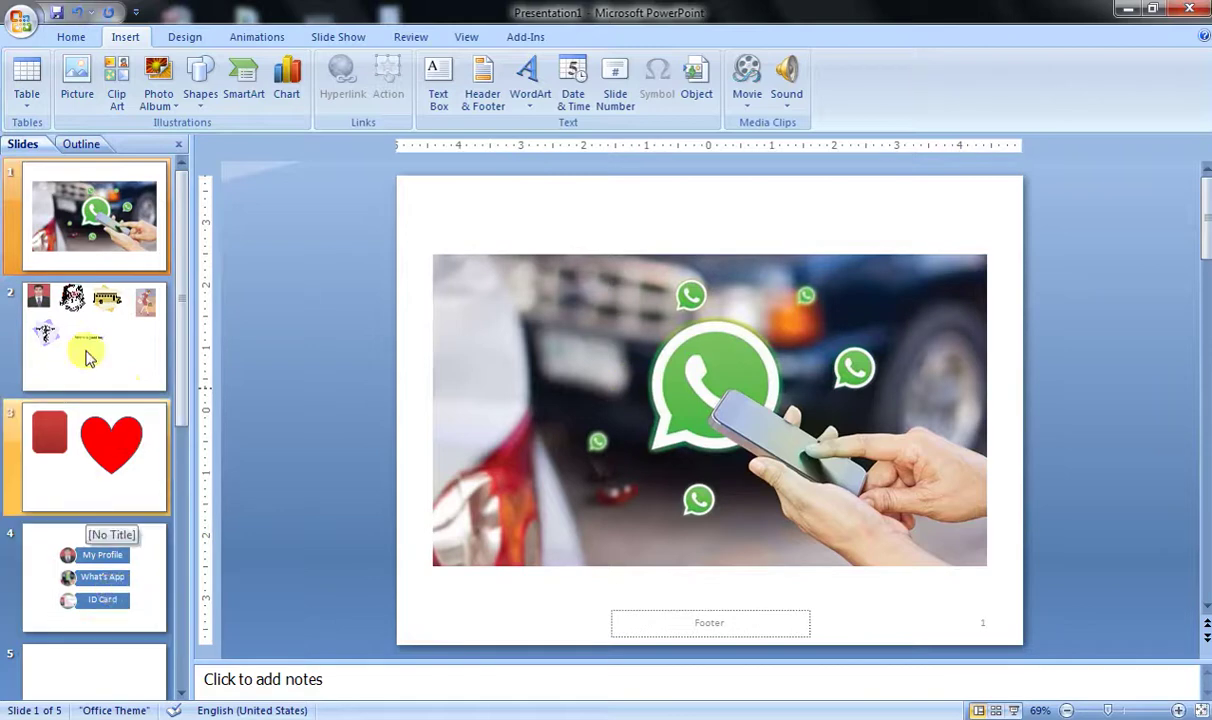
click(105, 390)
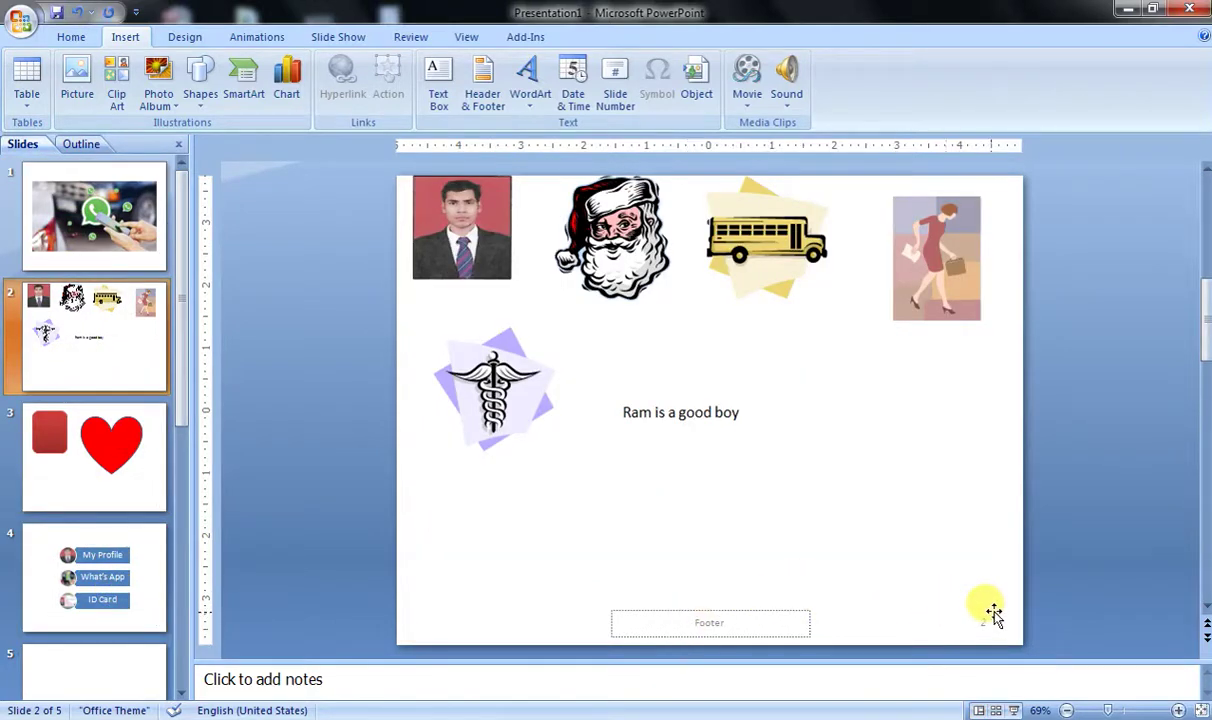
click(709, 624)
click(95, 225)
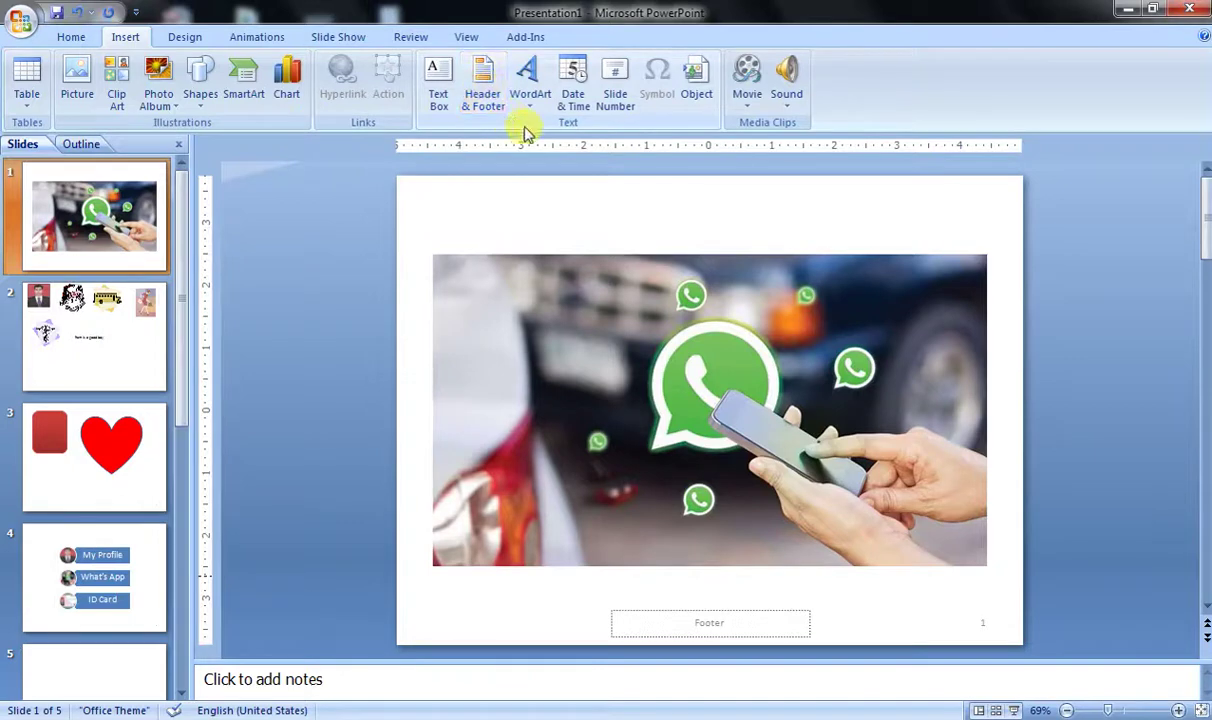
scroll(81, 560, down, 2)
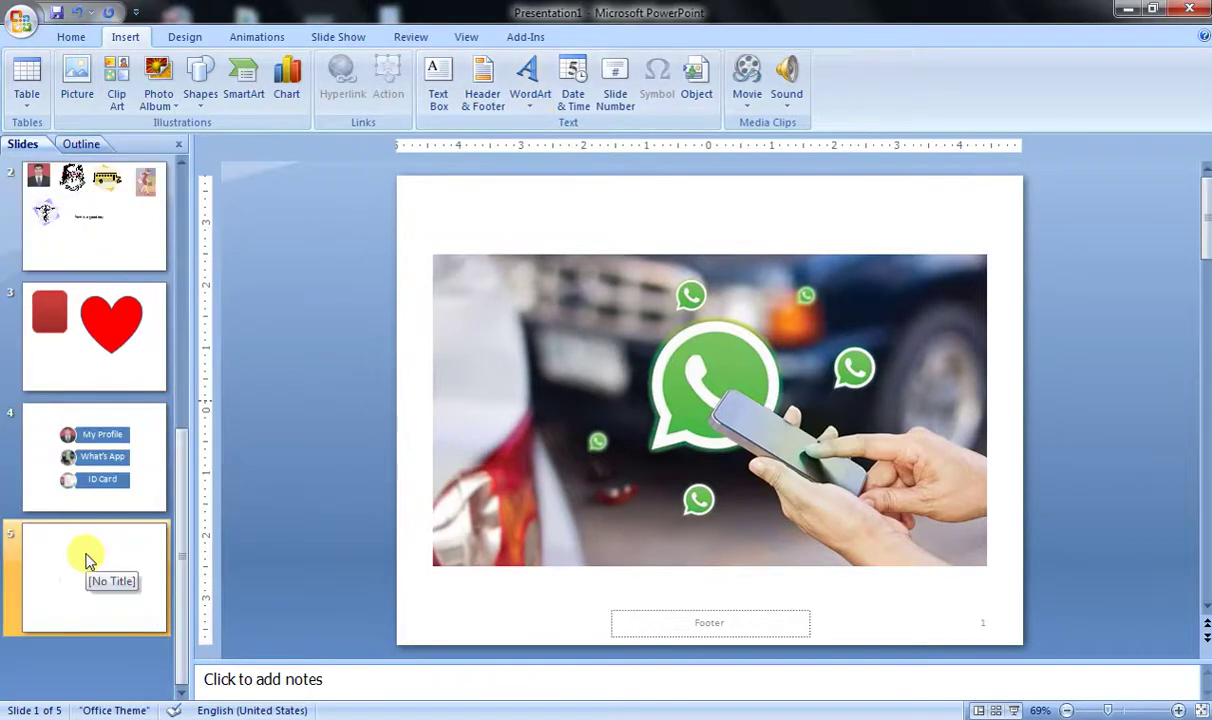
click(90, 558)
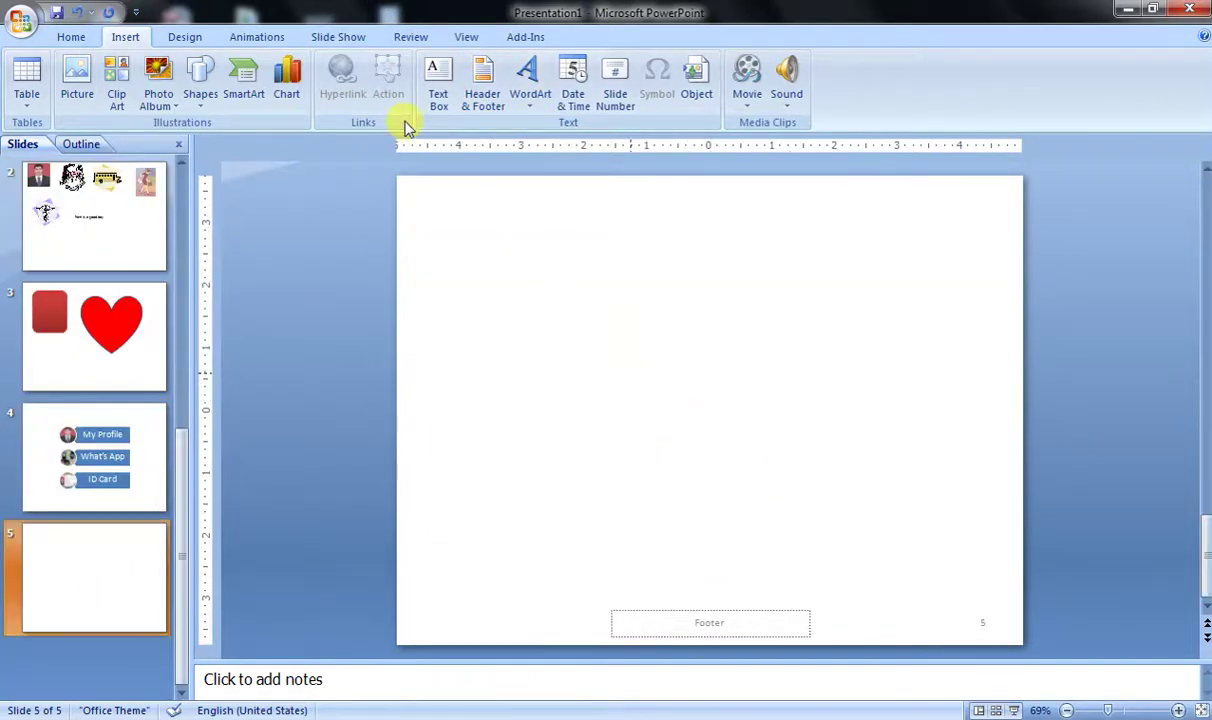
Add a WordArt title reading 'RAM IS GOOD BOY' on slide 5.
click(524, 100)
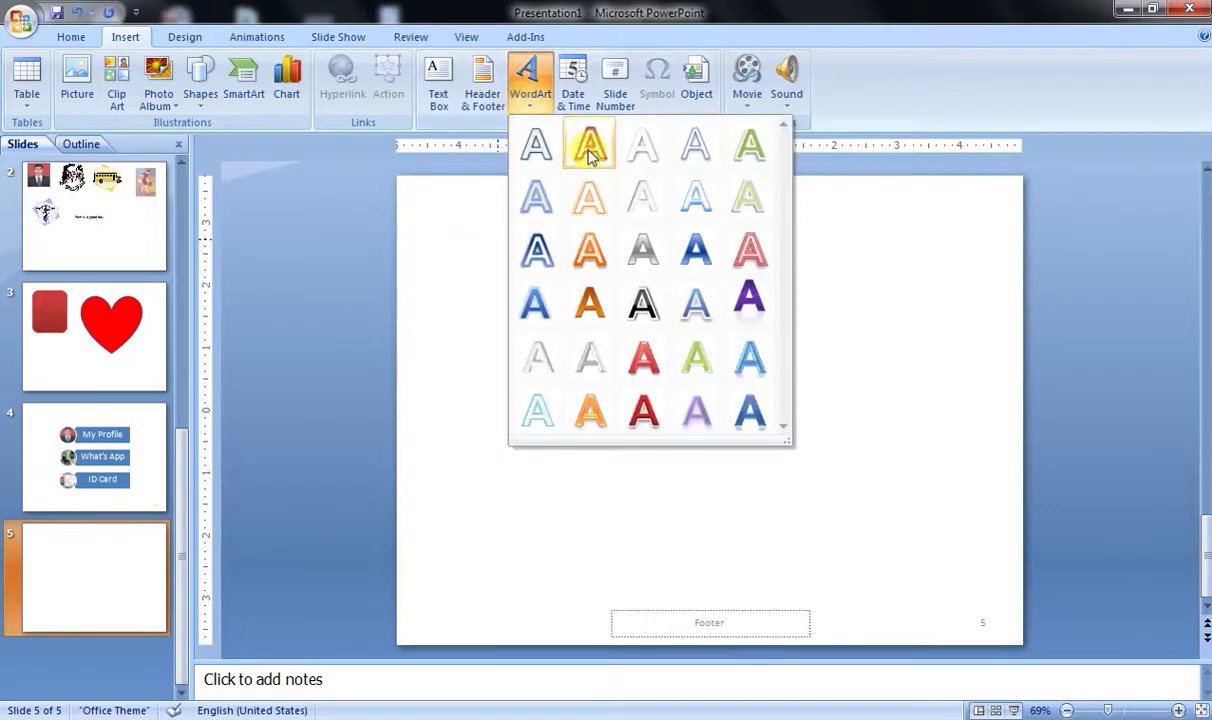
click(749, 295)
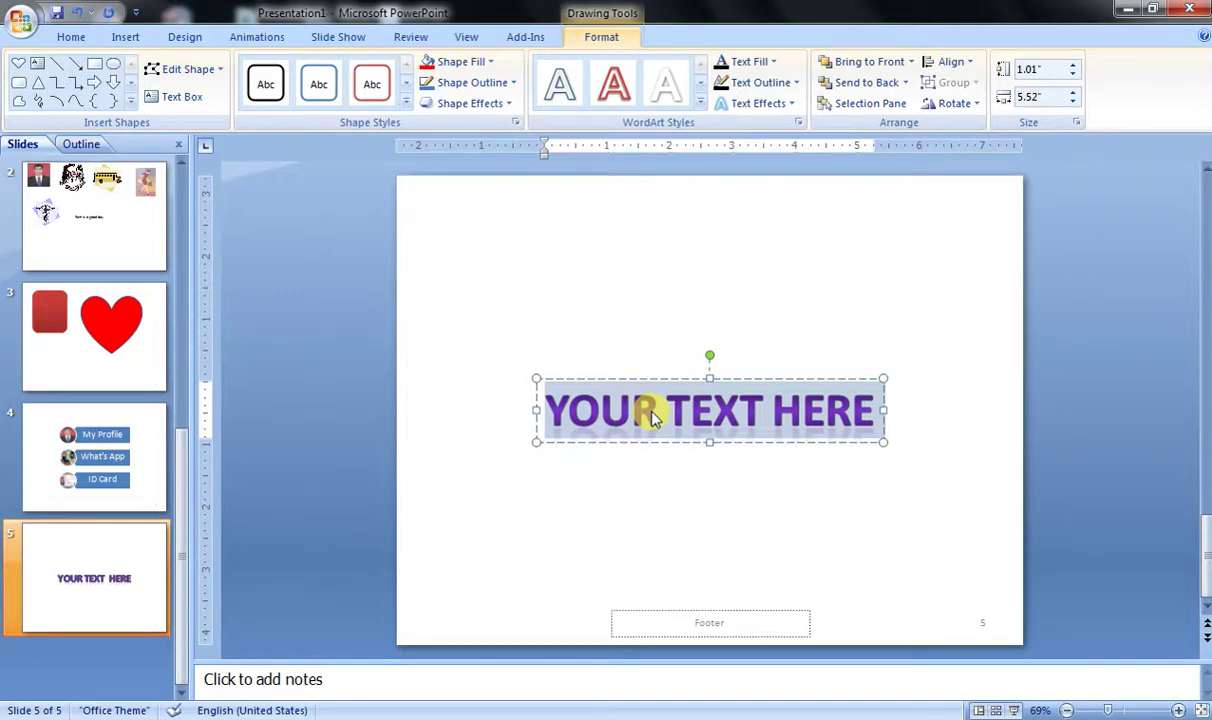
text(RAM IS )
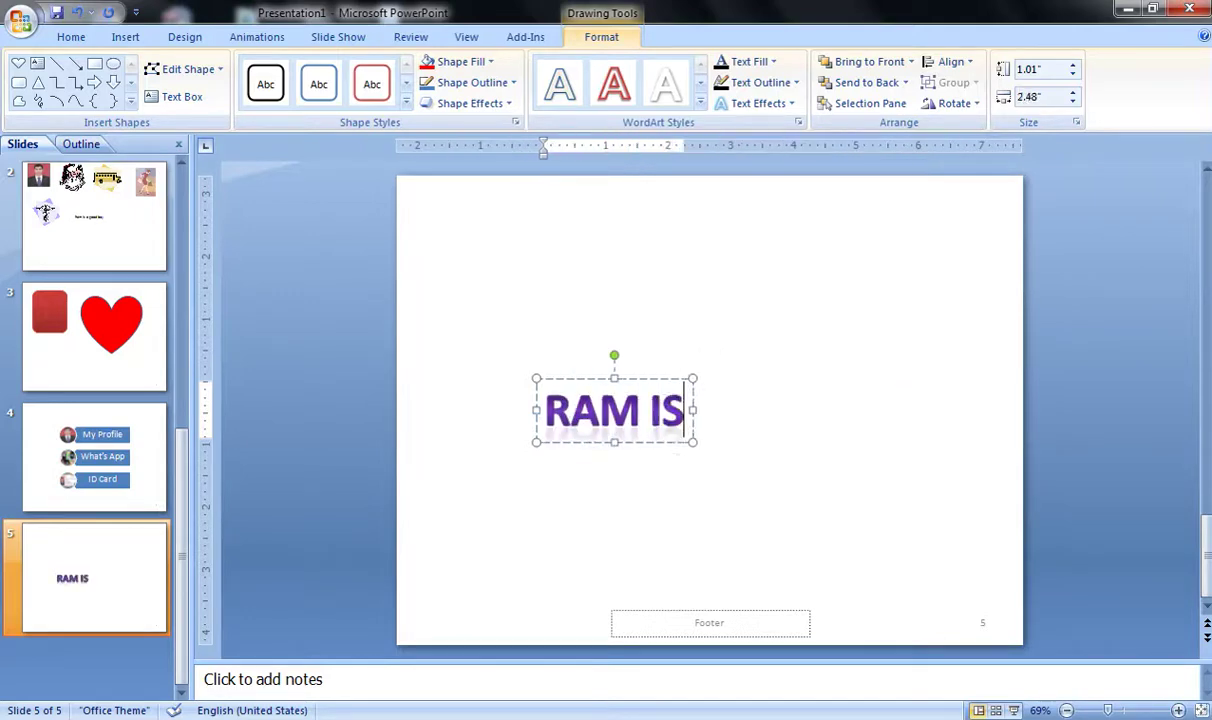
text(GOOD)
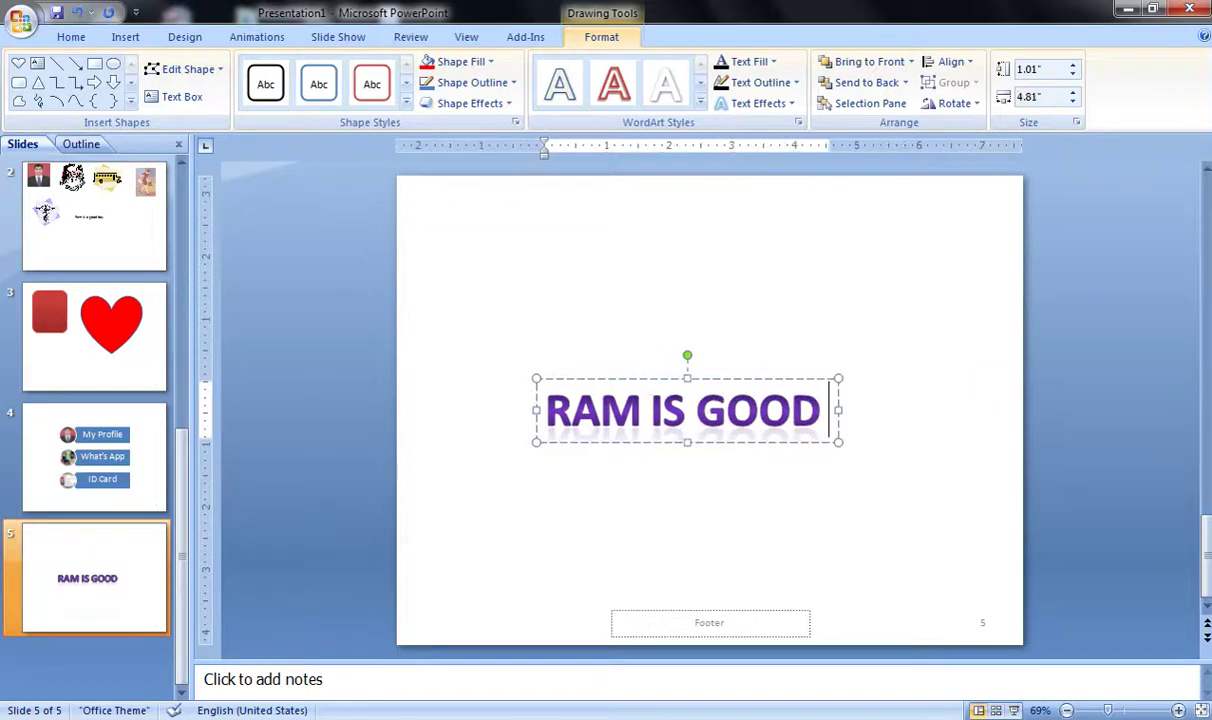
text( BNOY)
key(BackSpace)
key(BackSpace)
key(BackSpace)
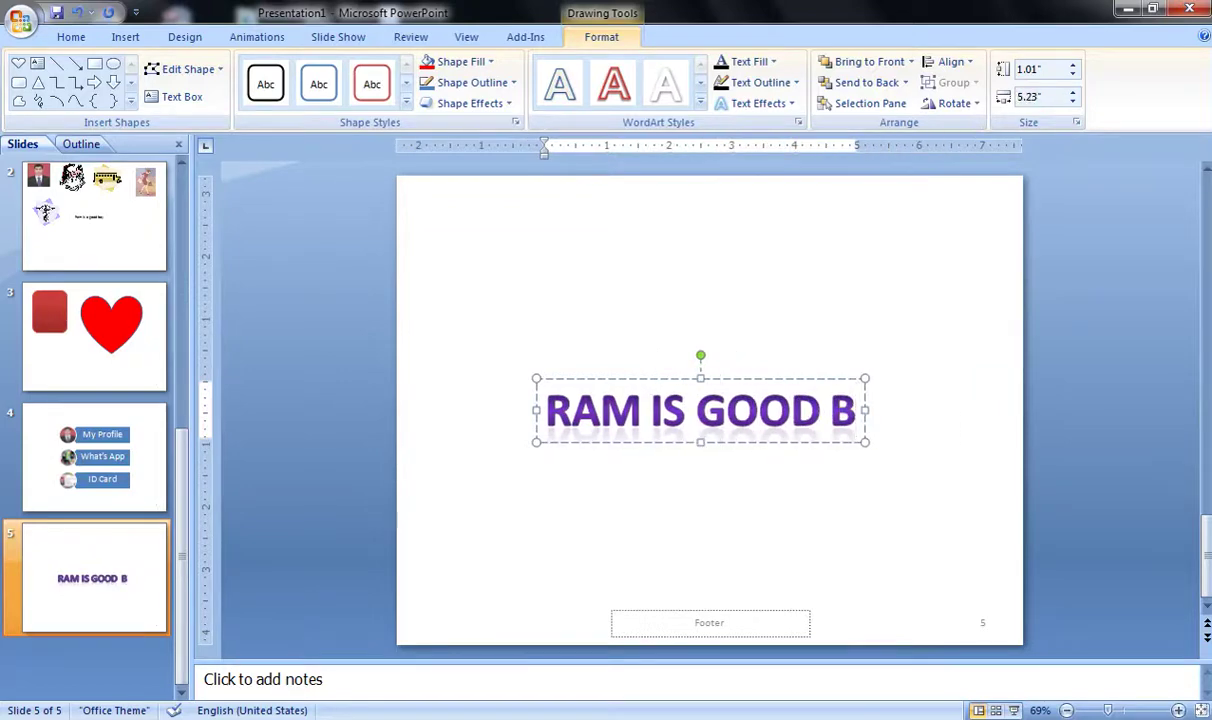
text(OY)
click(591, 560)
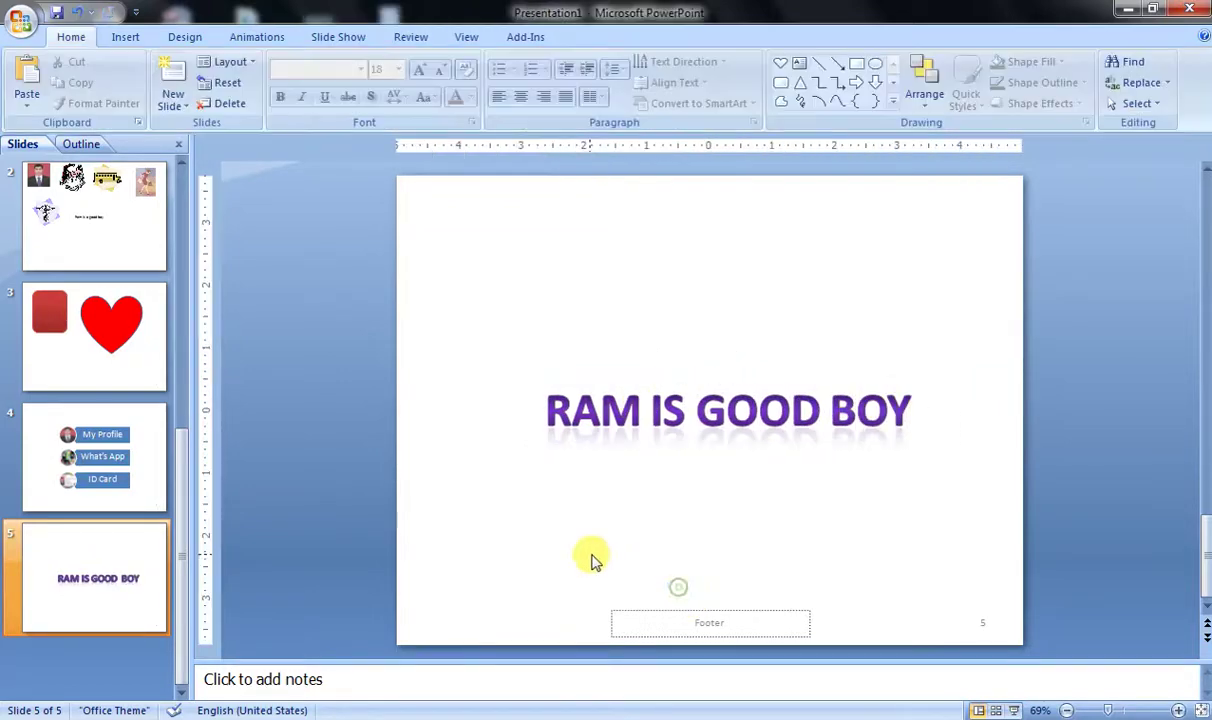
Place a second-style WordArt reading 'Gi-Tech IIT' below the title.
click(122, 37)
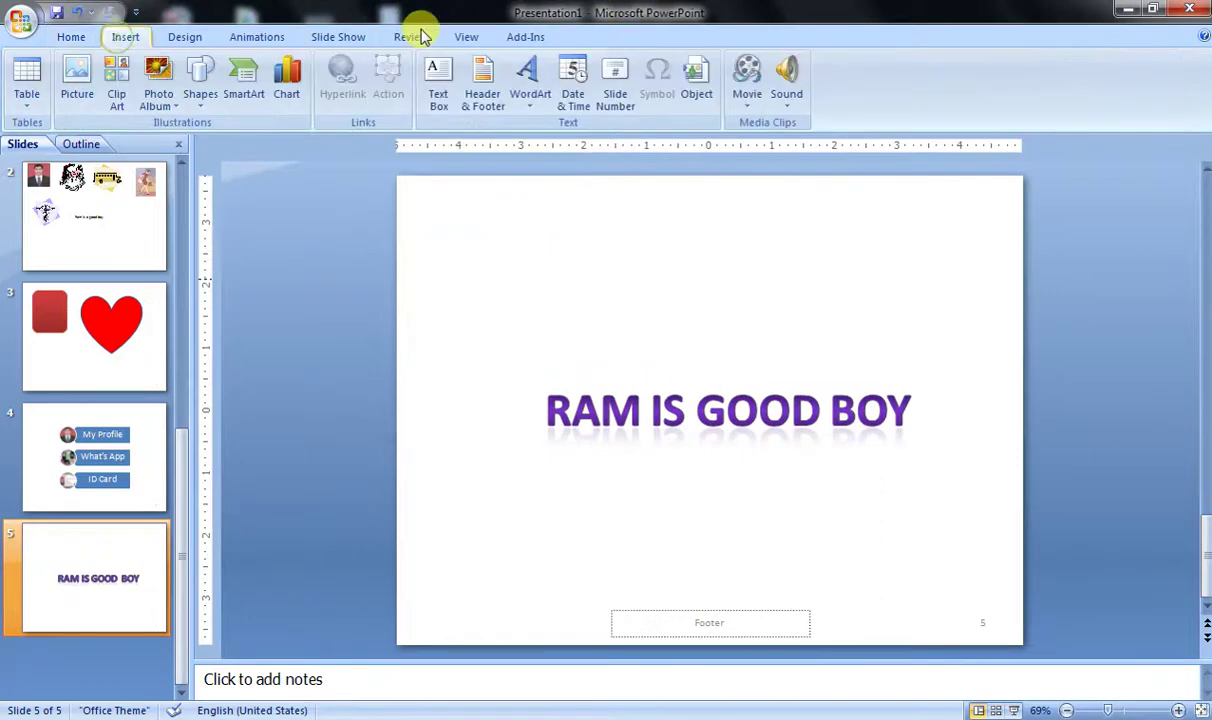
click(530, 80)
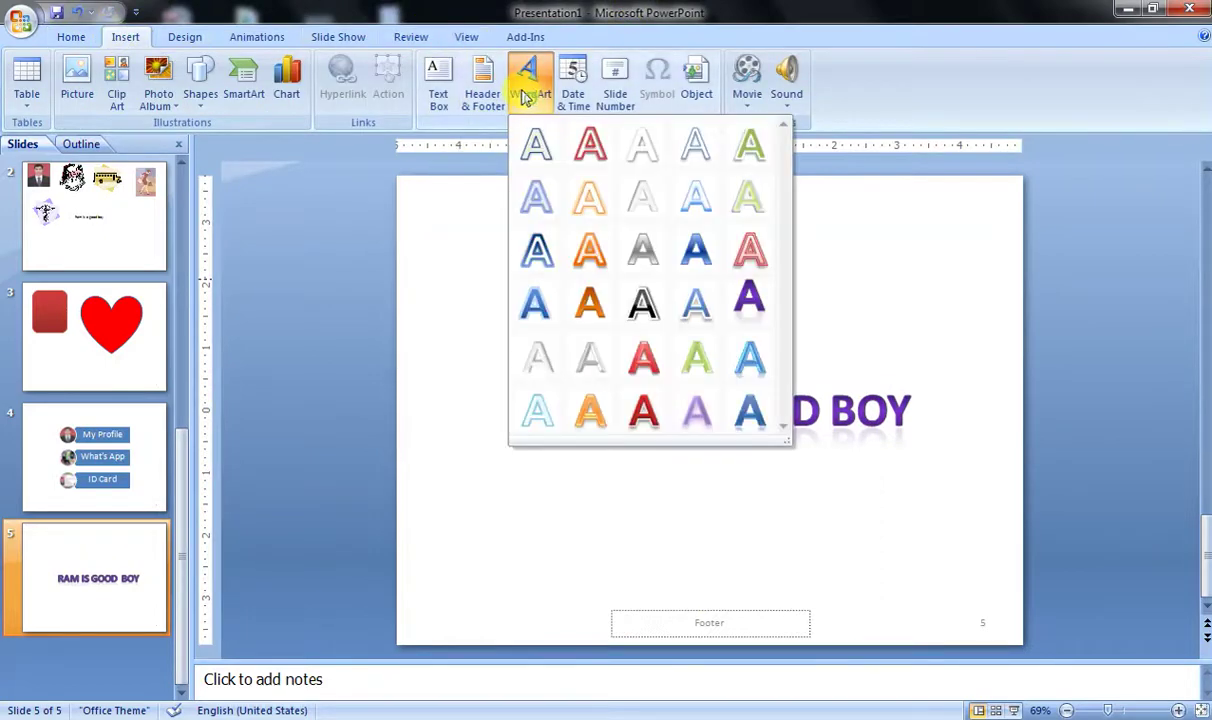
click(590, 148)
drag(688, 441, 660, 518)
click(616, 481)
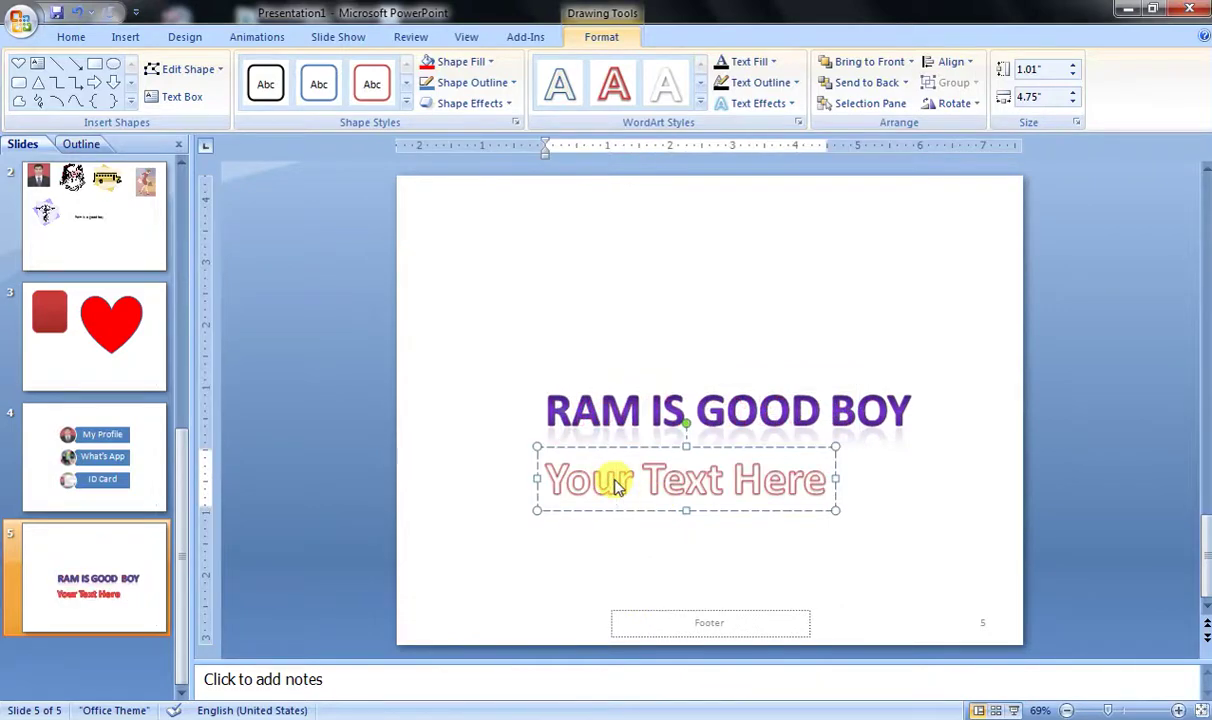
key(ctrl+a)
key(Delete)
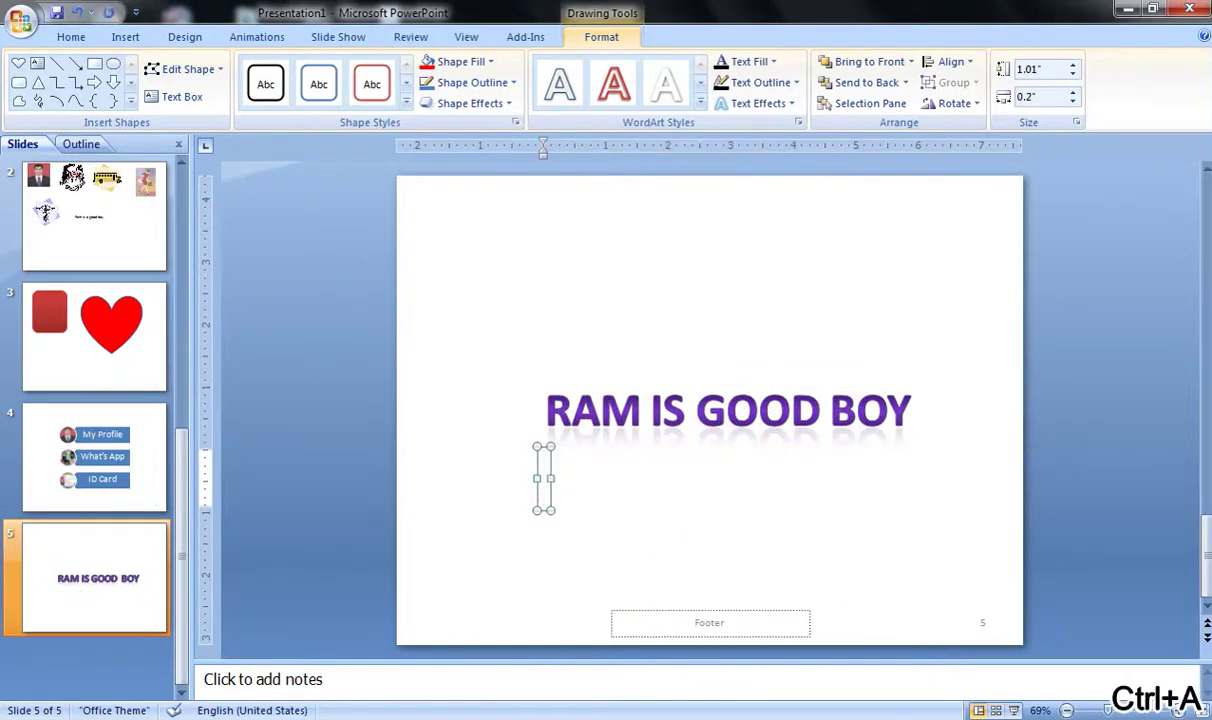
text(Gi-)
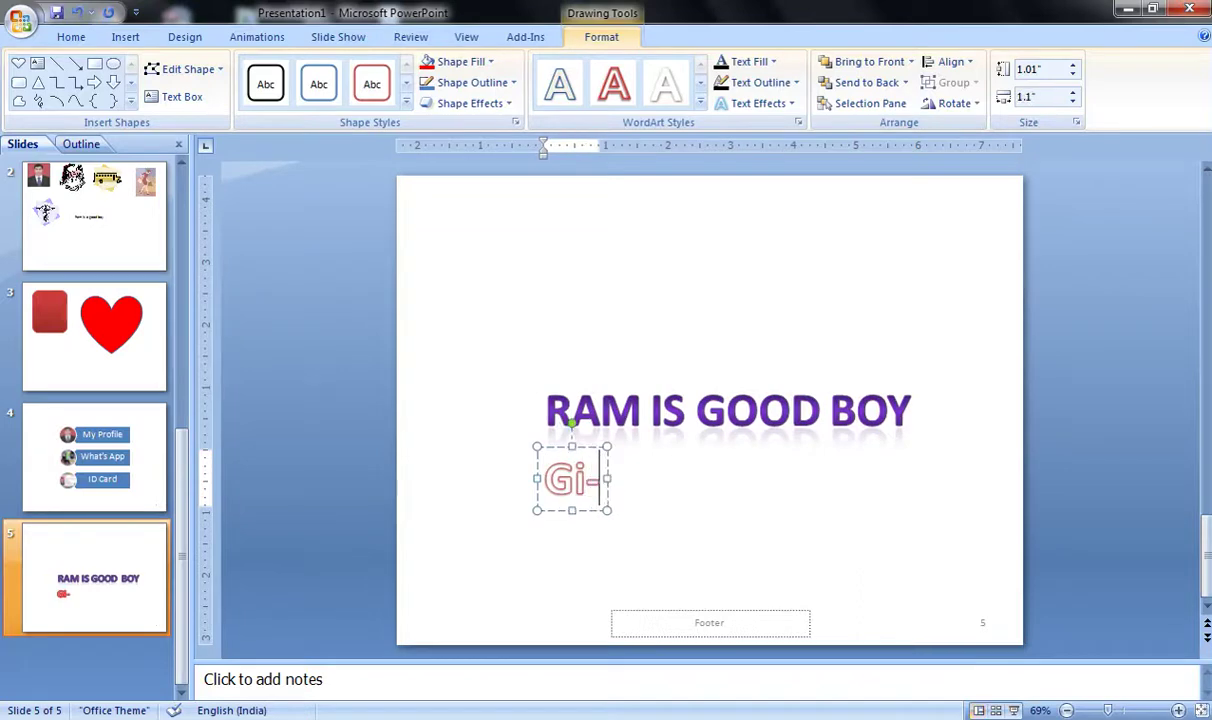
text(Tech IIT)
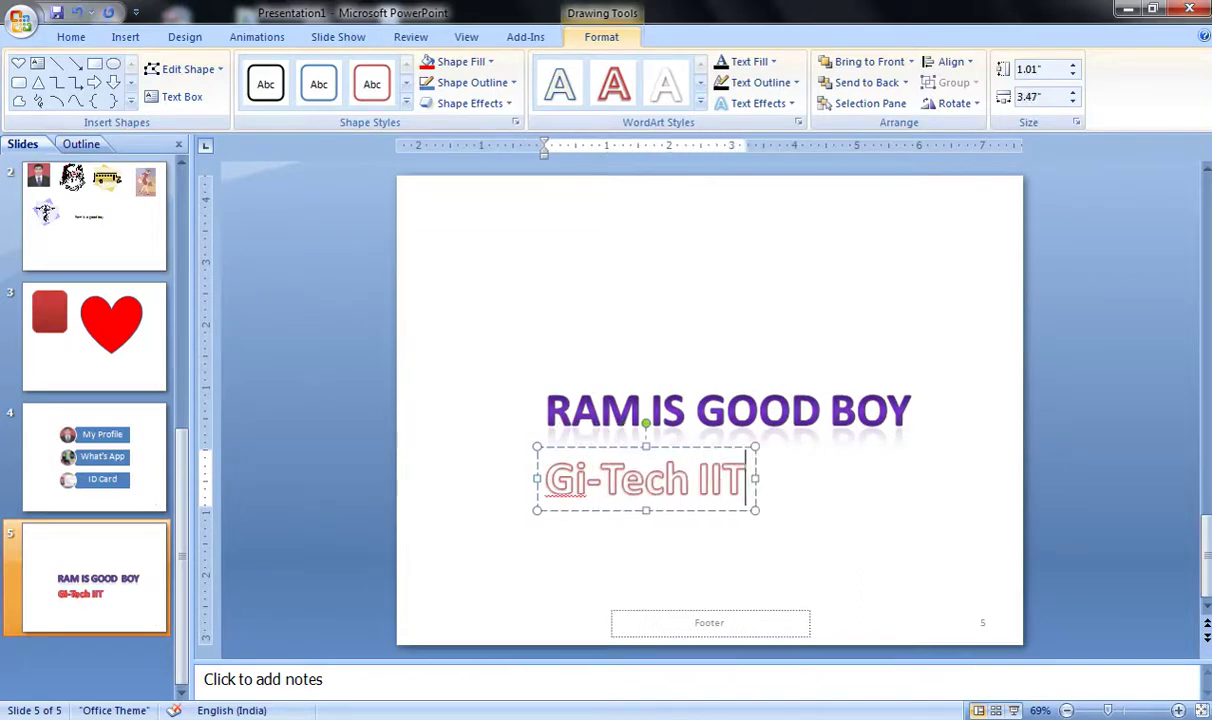
click(785, 525)
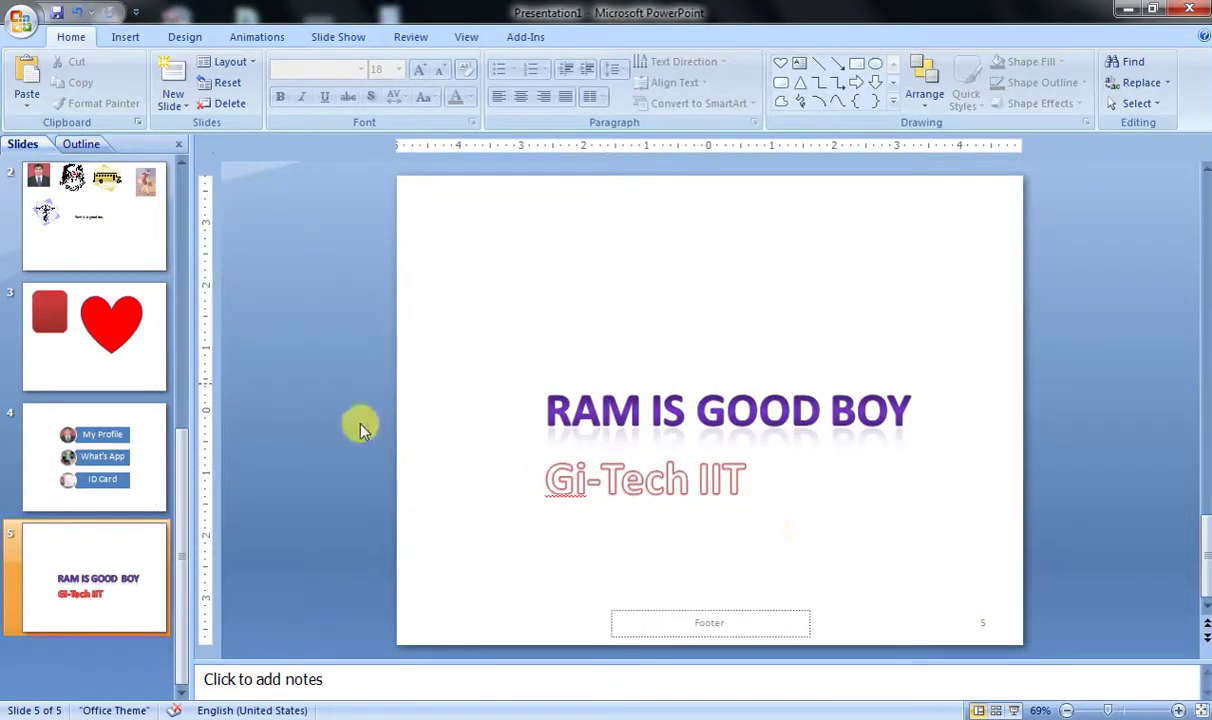
click(123, 36)
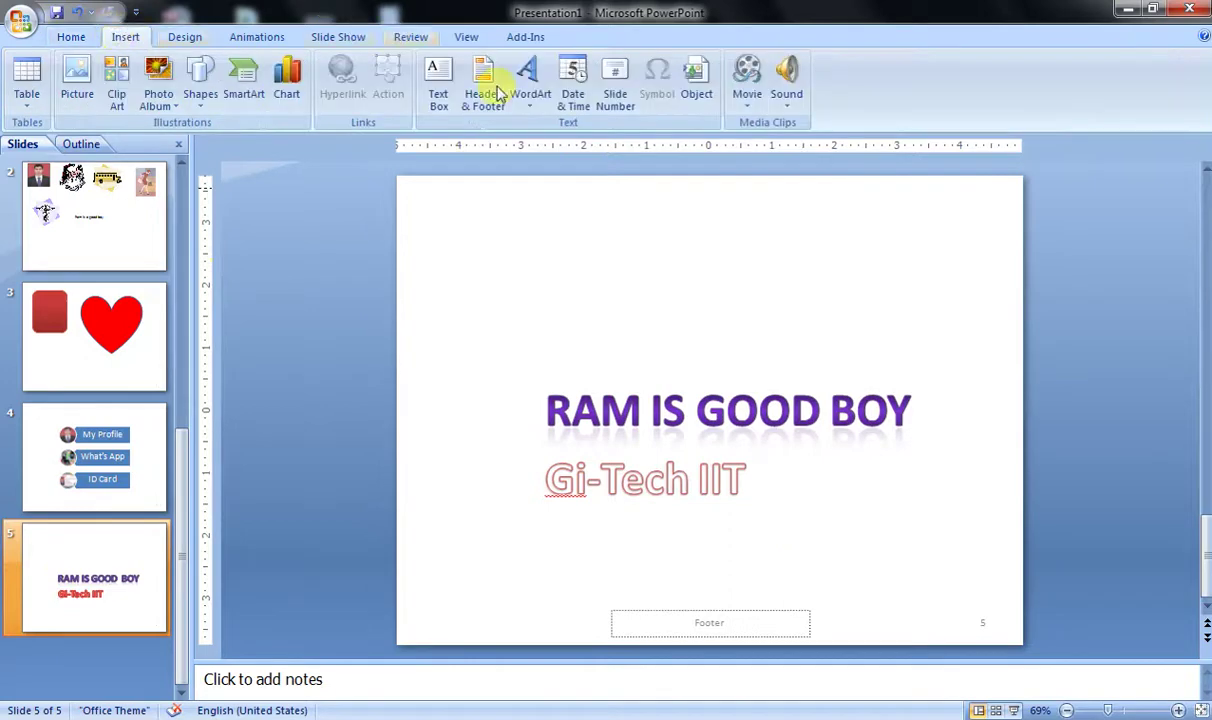
In Header and Footer, turn on the slide date and turn off the footer and slide number.
click(573, 100)
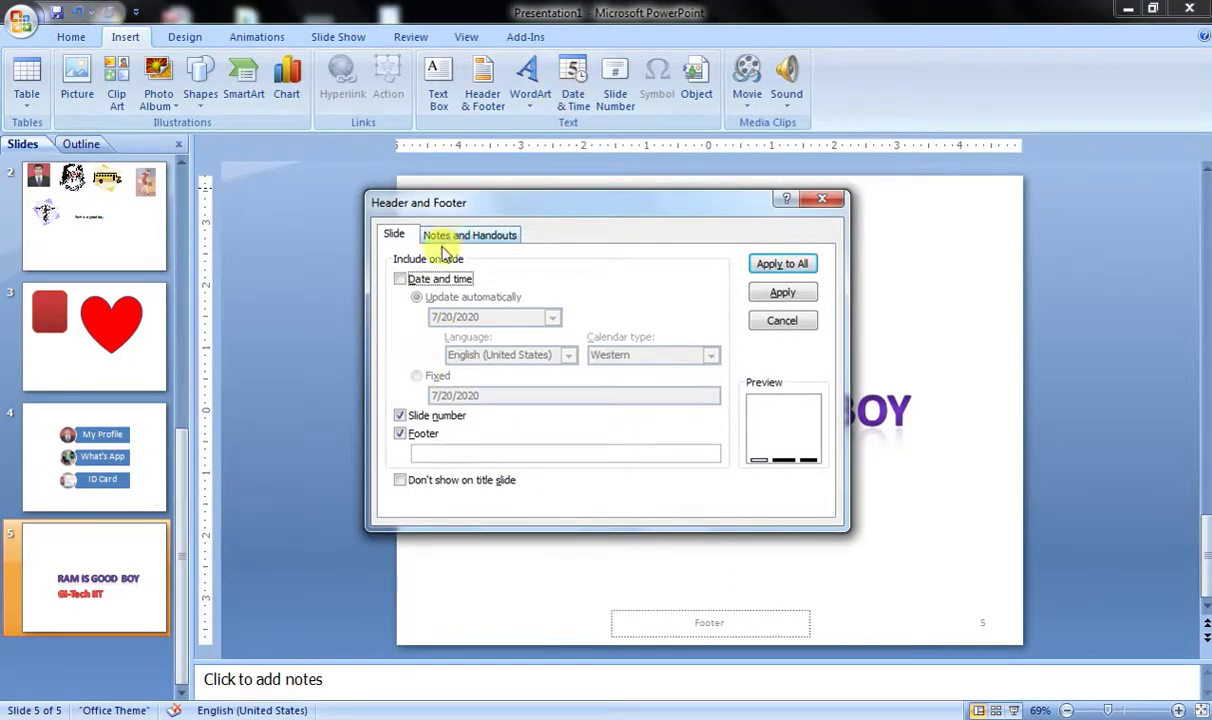
click(400, 280)
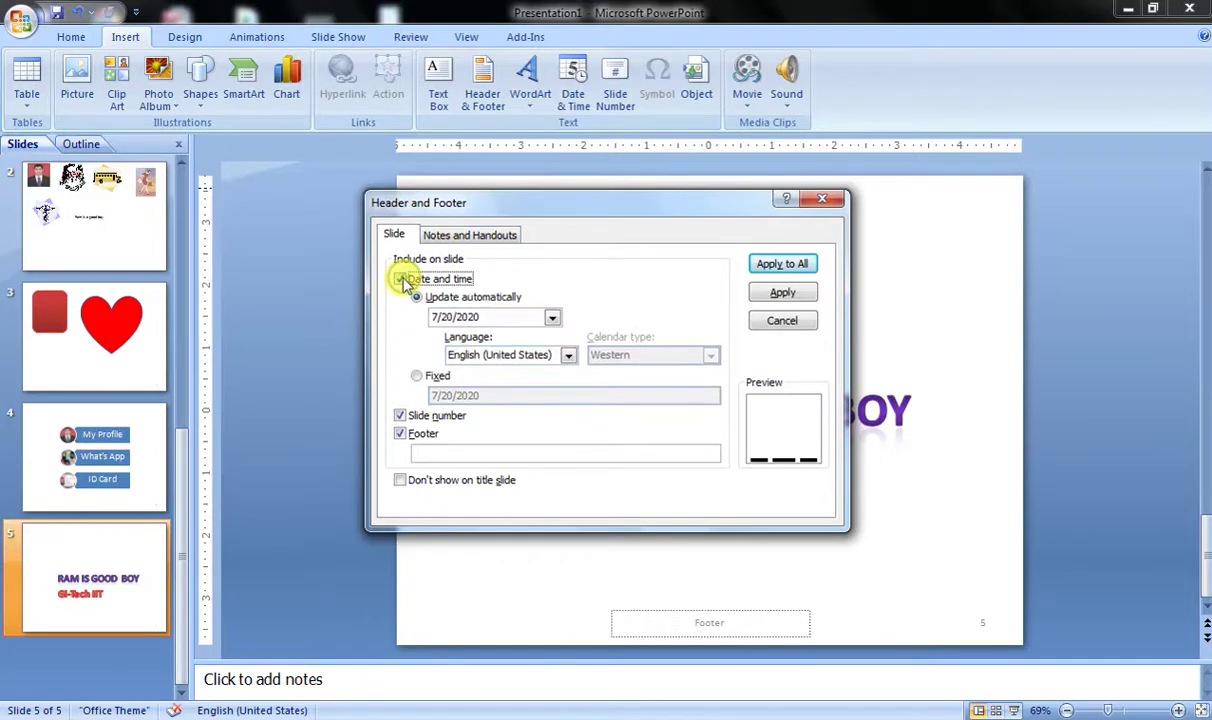
click(400, 434)
click(400, 416)
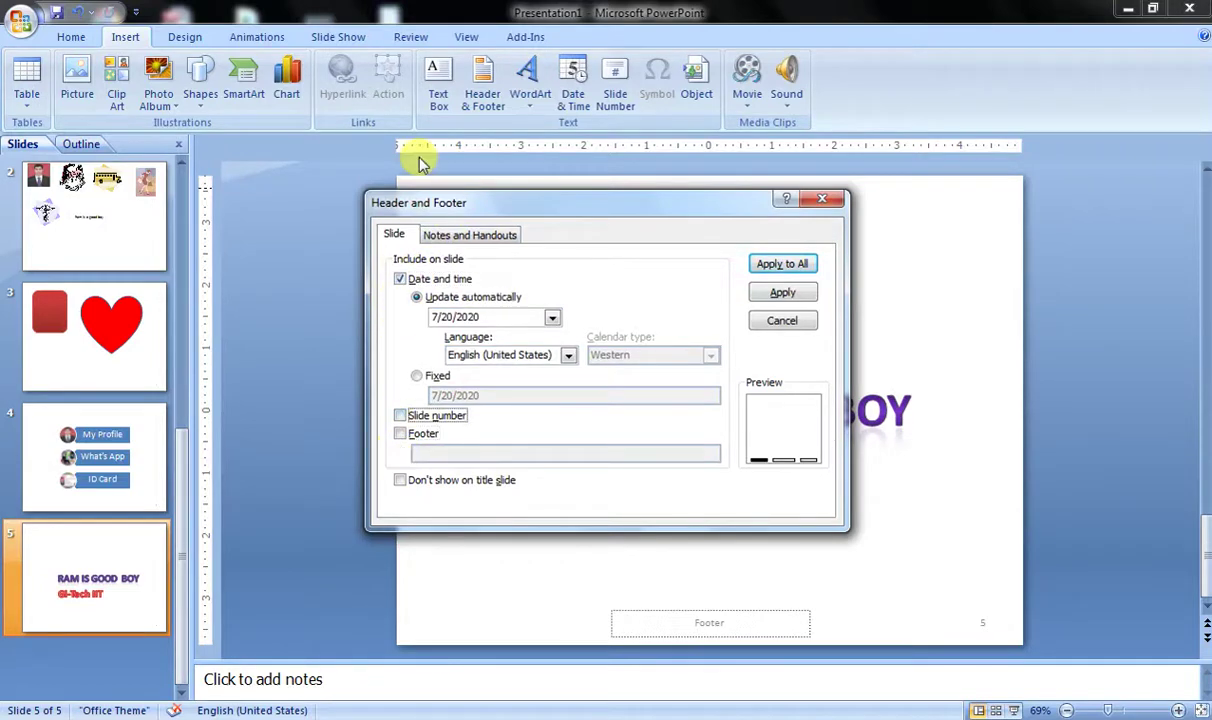
Clear the header, page number, footer and date options for notes and handouts.
click(450, 236)
click(400, 416)
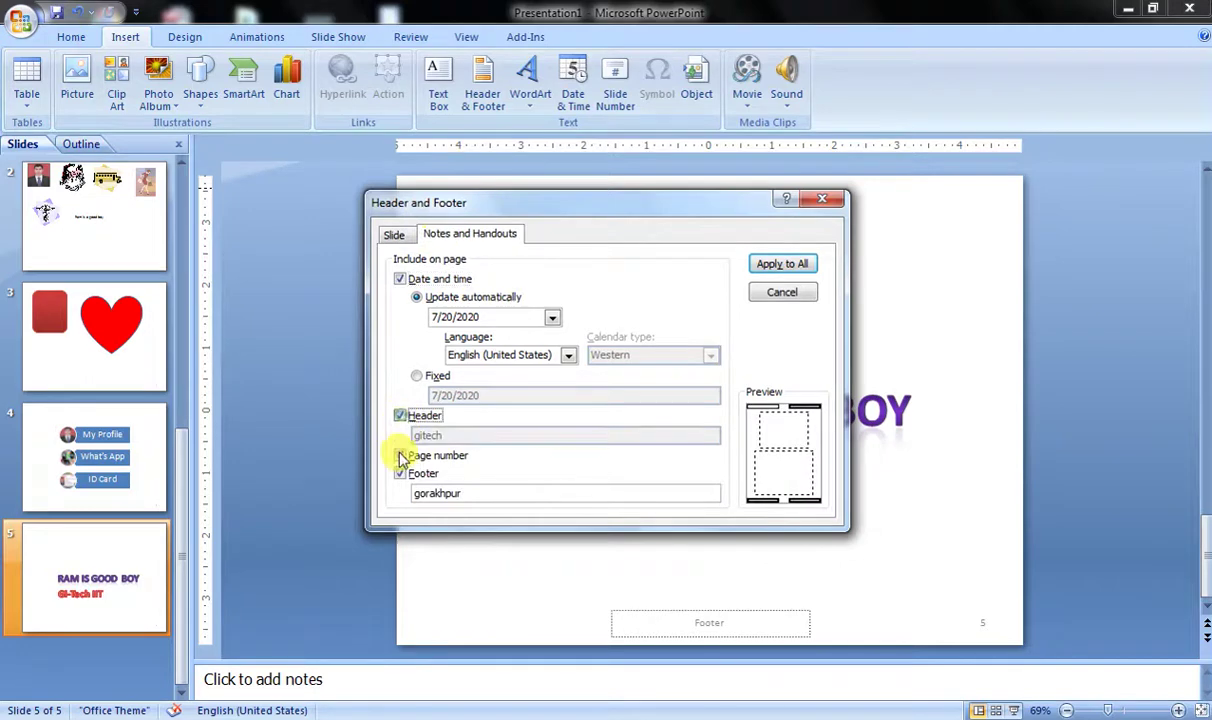
click(400, 455)
click(400, 473)
click(400, 279)
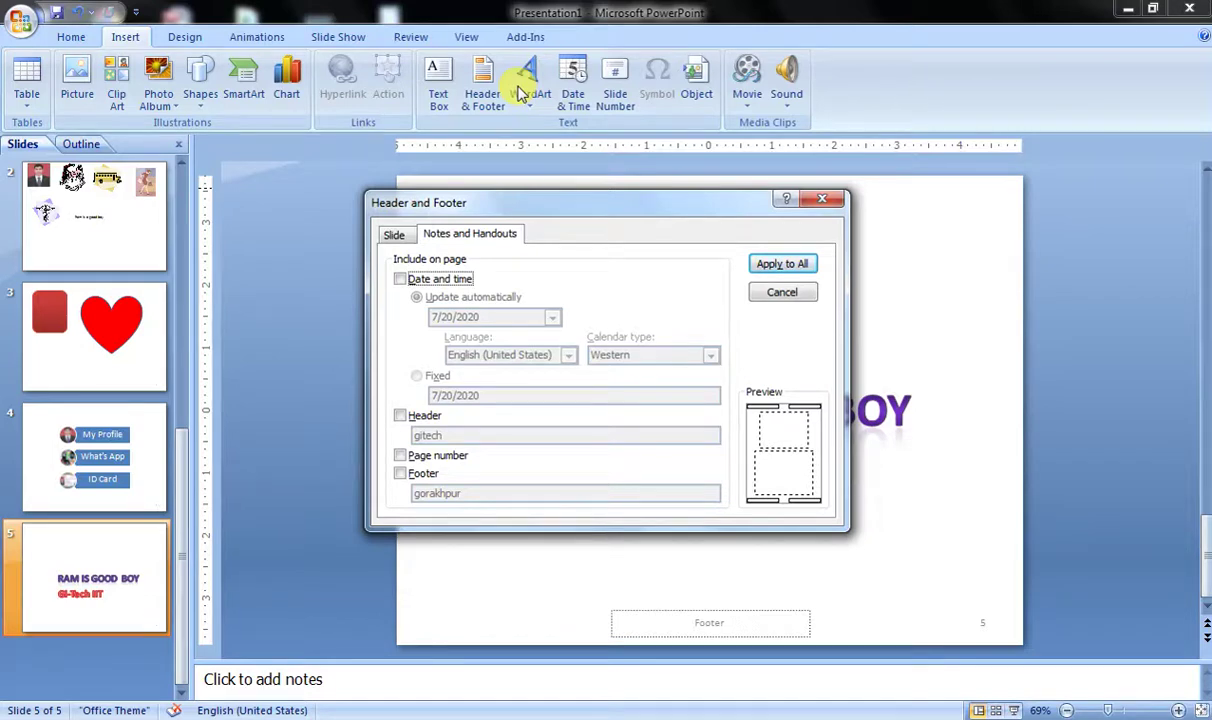
Apply the auto-updating date 7/20/2020 to all slides and check it in the footer.
click(394, 234)
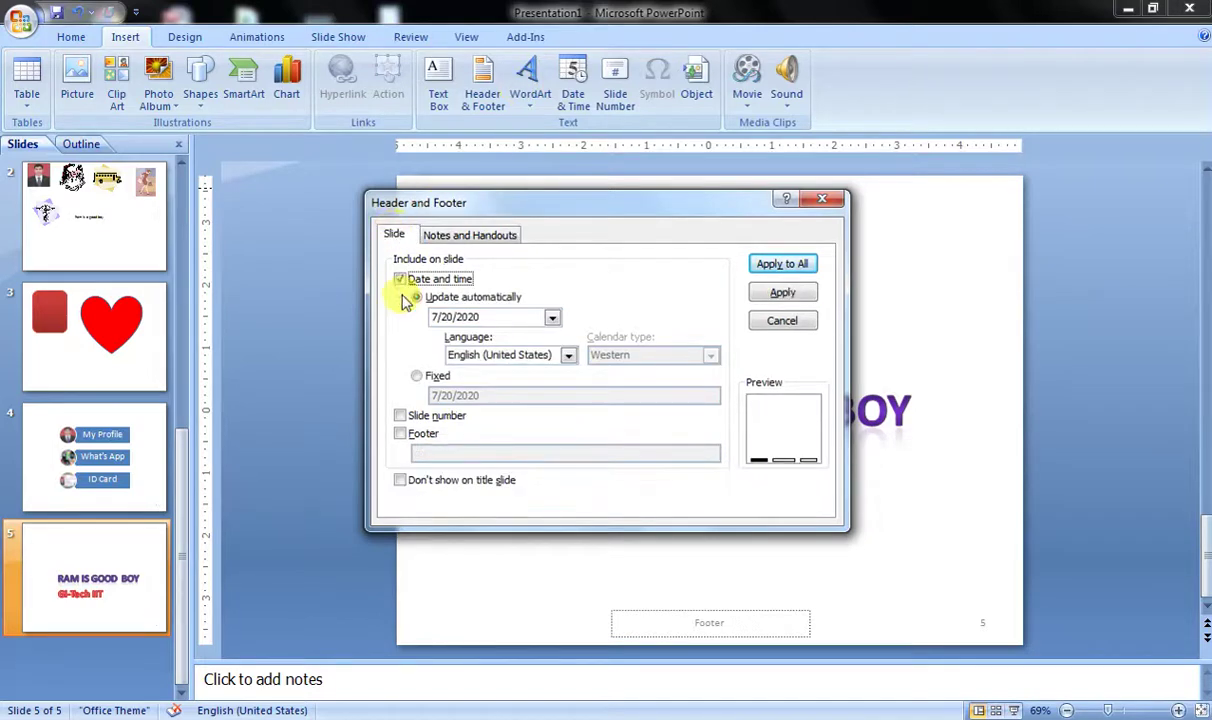
click(778, 263)
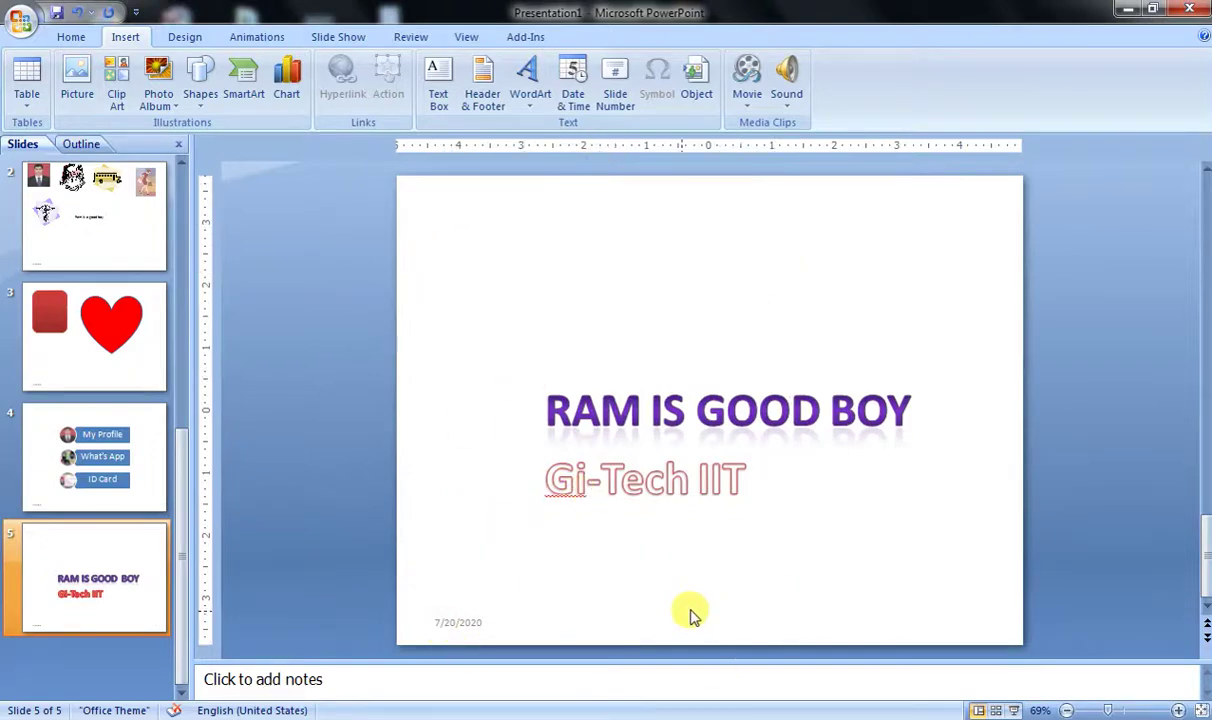
double_click(440, 622)
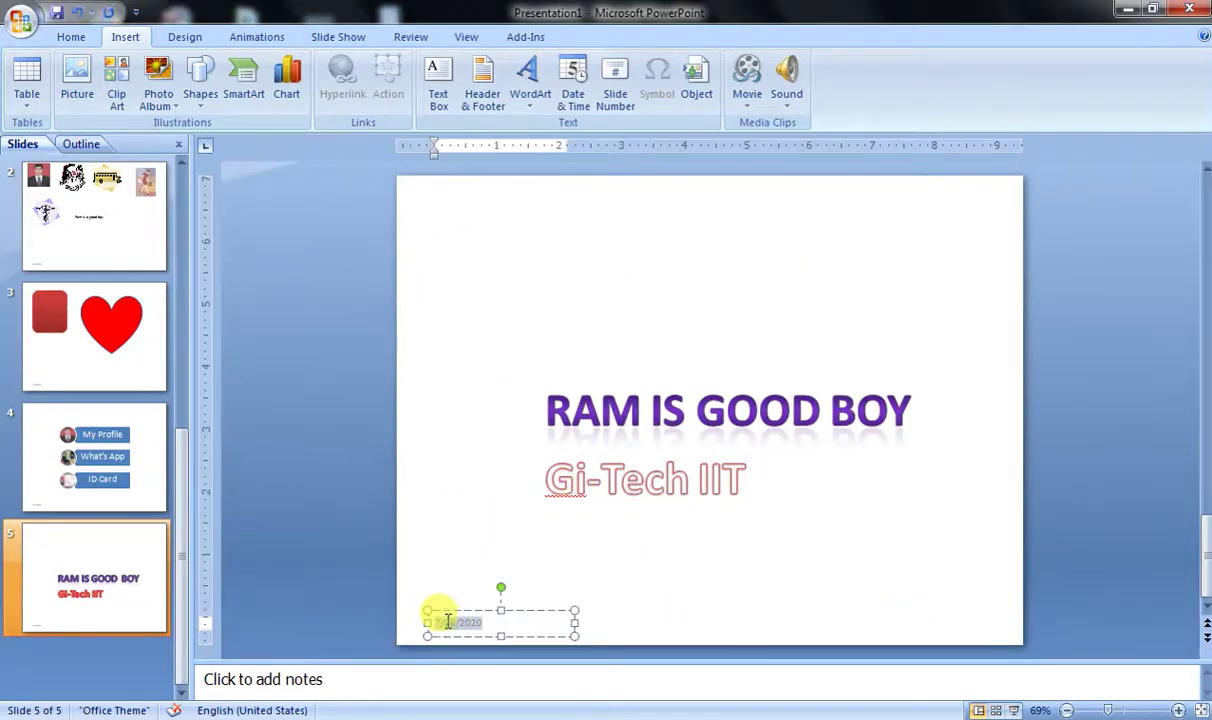
click(414, 490)
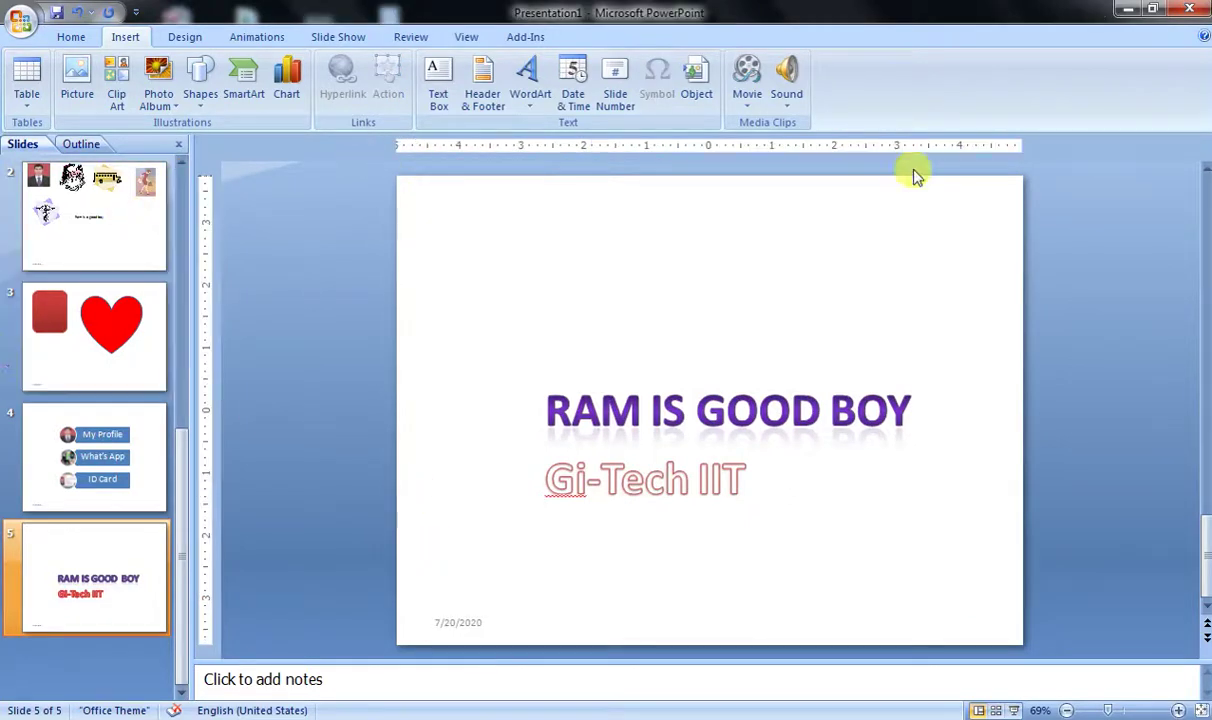
In Header and Footer, swap the date for slide numbers and apply to all slides.
click(575, 92)
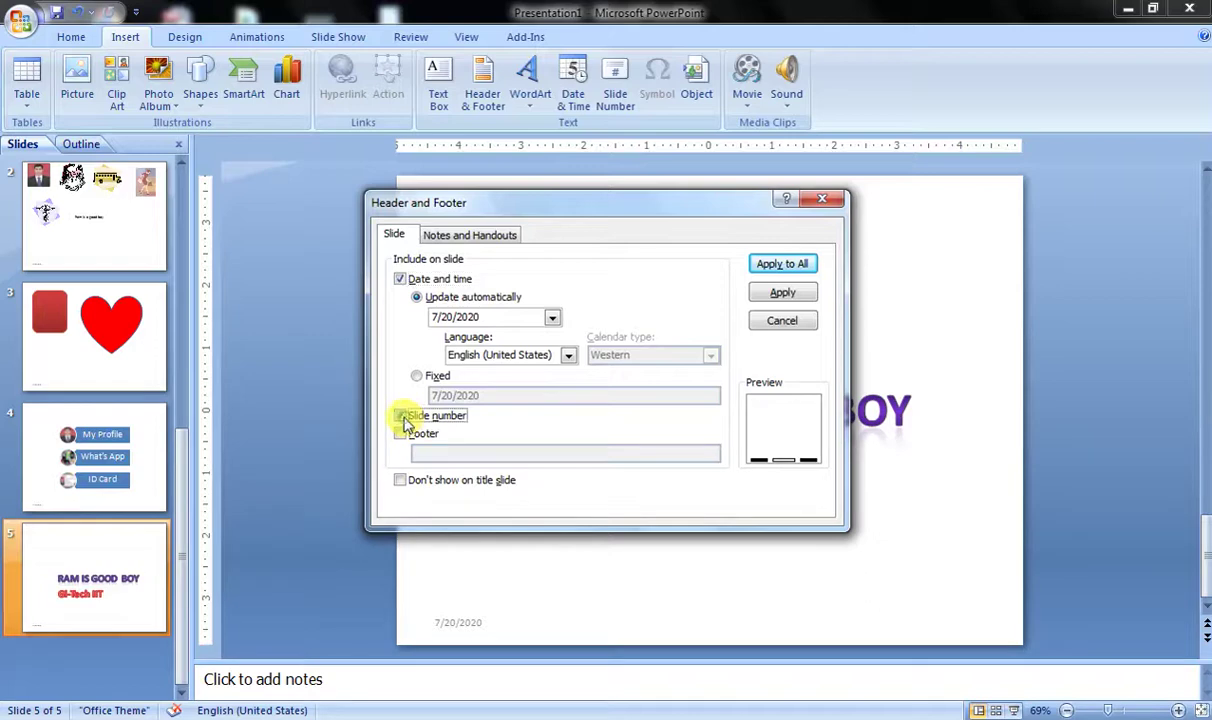
click(401, 416)
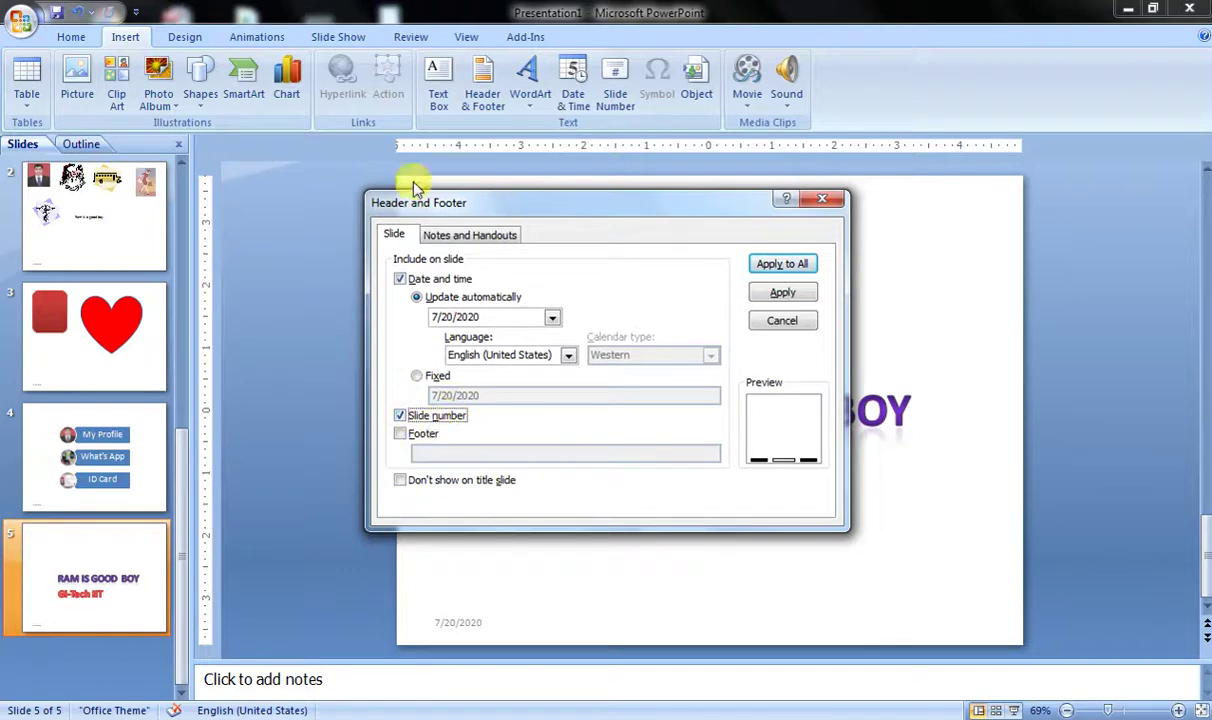
click(401, 416)
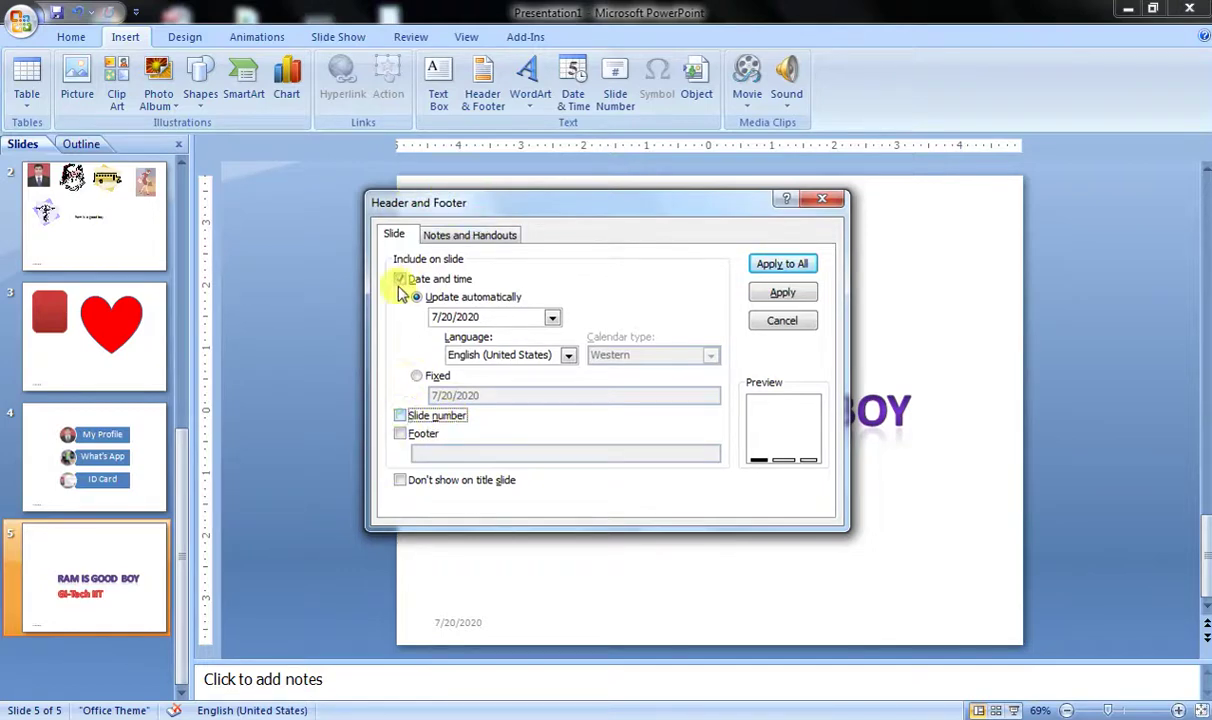
click(400, 279)
click(400, 416)
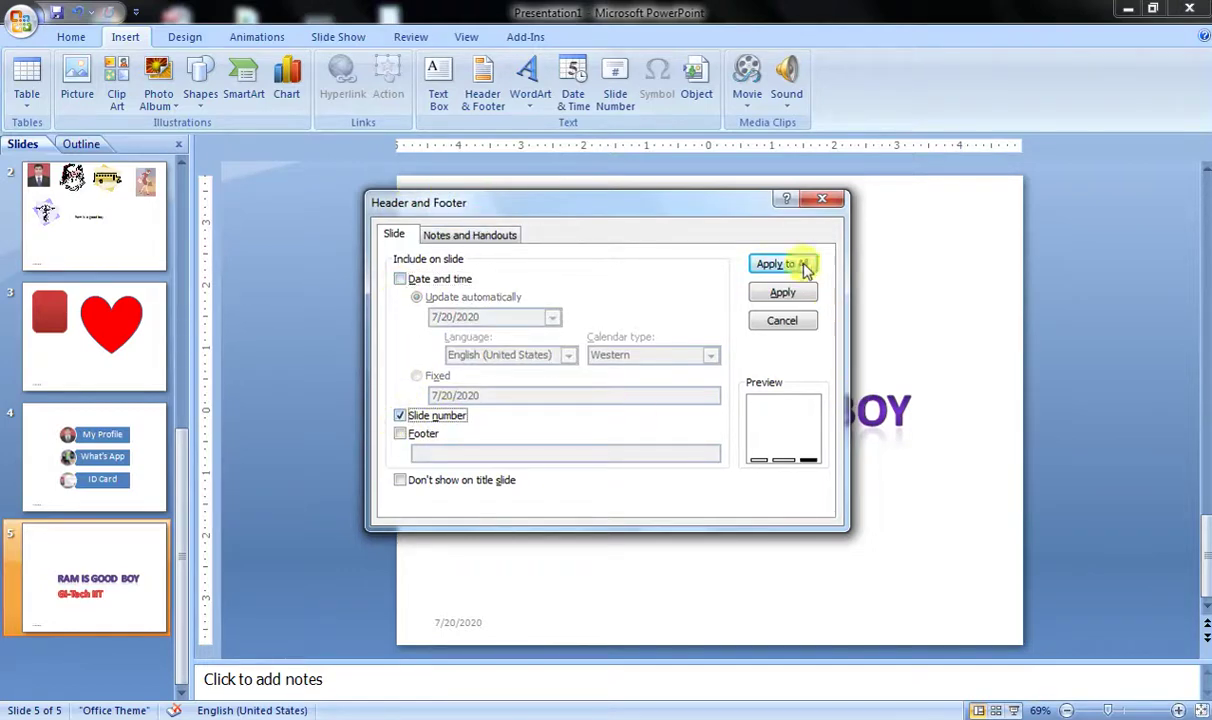
click(787, 270)
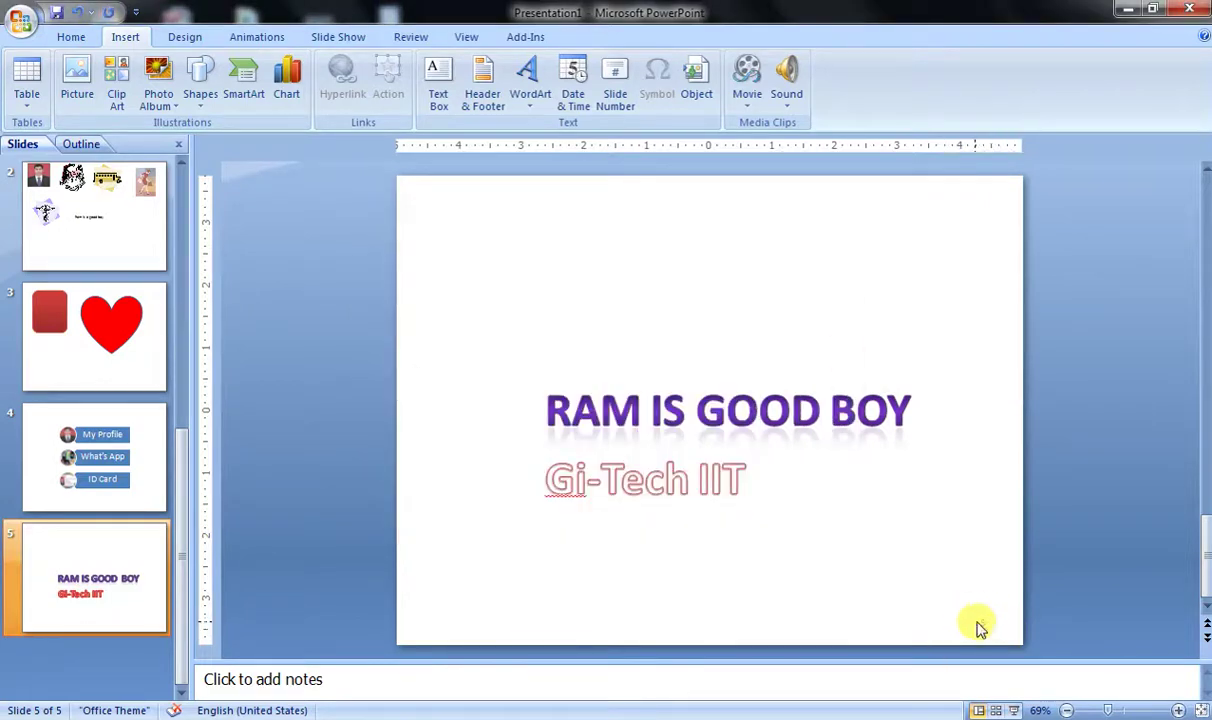
Go to slide 3 and select the red heart shape.
click(592, 248)
click(109, 326)
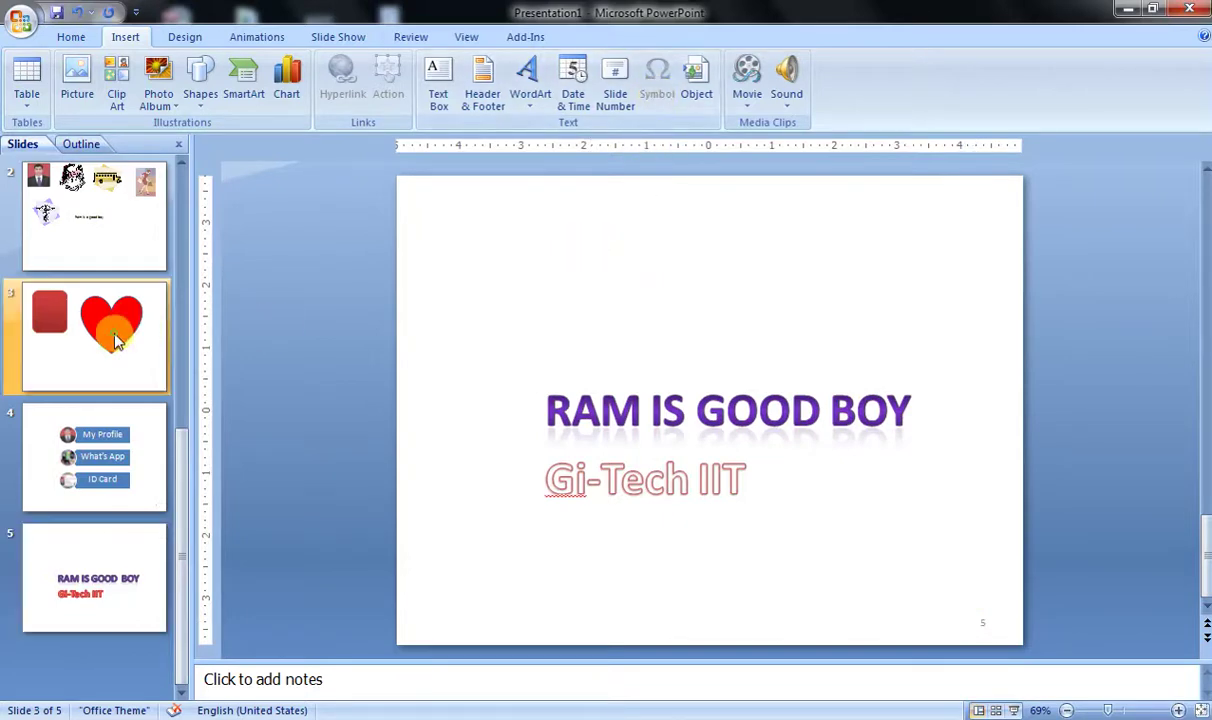
click(689, 297)
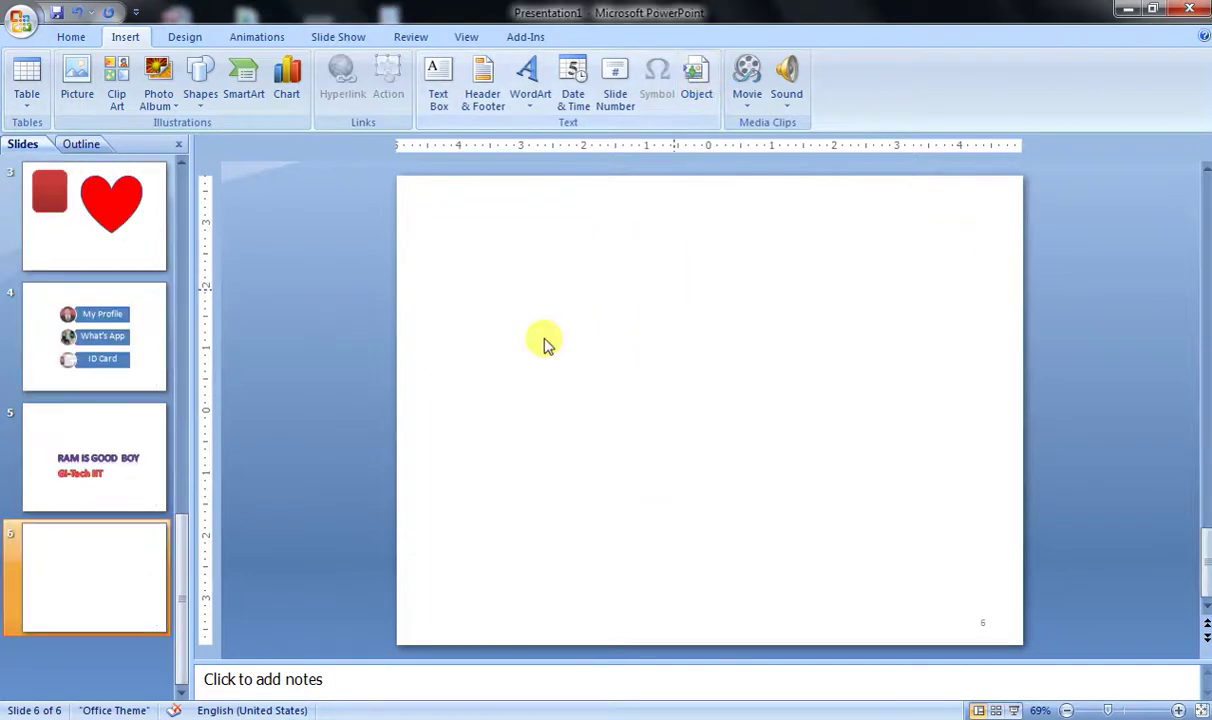
Insert a new embedded Bitmap Image object, opening a blank canvas in Paint.
click(697, 80)
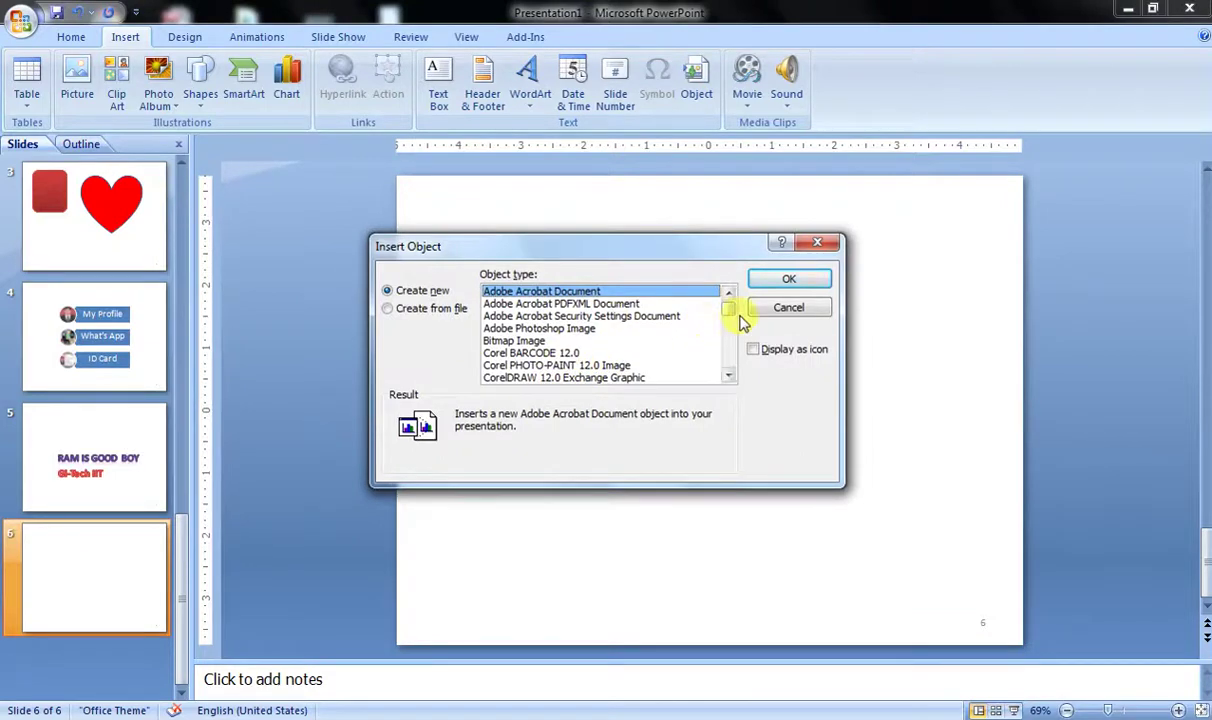
mouse_move(730, 312)
mouse_down()
mouse_move(729, 368)
mouse_move(729, 307)
mouse_up()
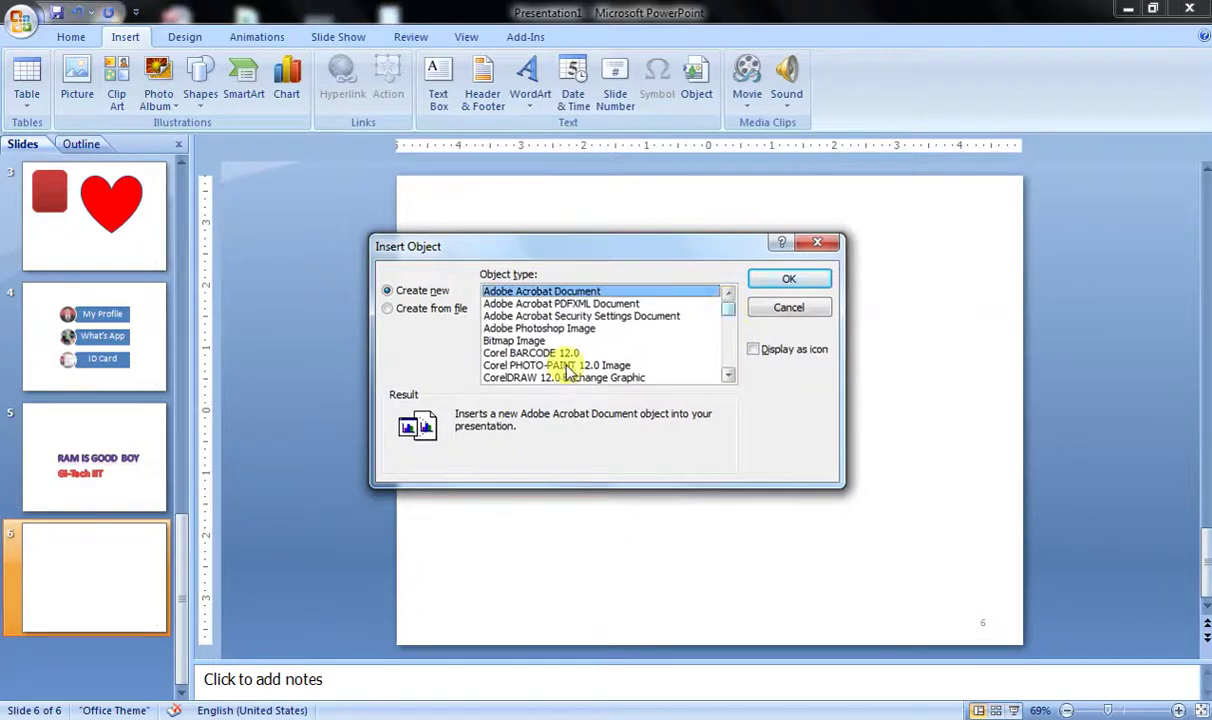
click(523, 341)
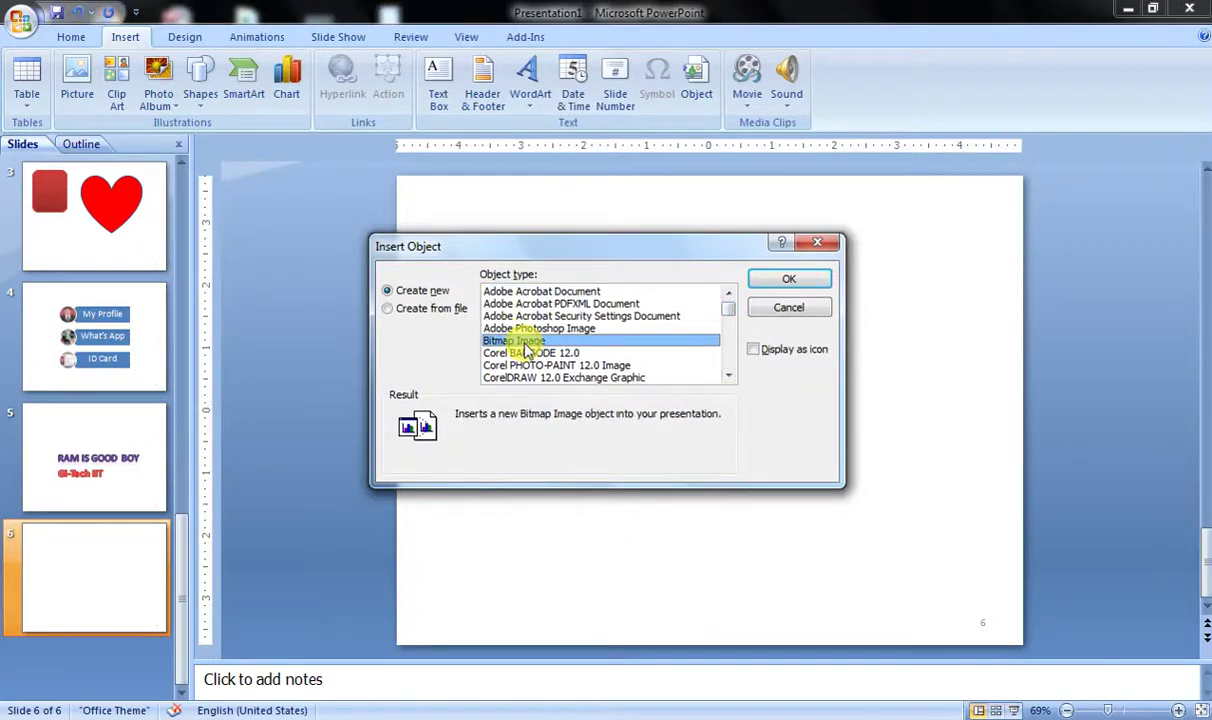
click(782, 277)
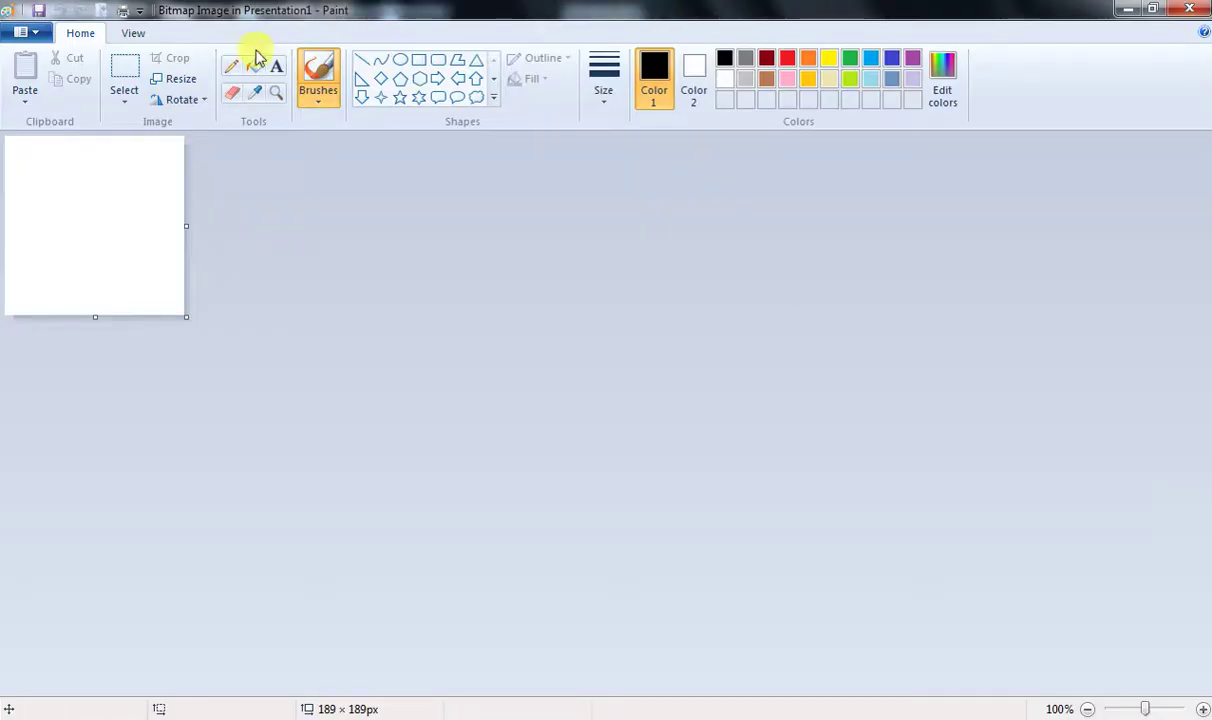
Draw a diamond at the canvas top-left with a dark red outline.
click(380, 79)
drag(12, 161, 104, 268)
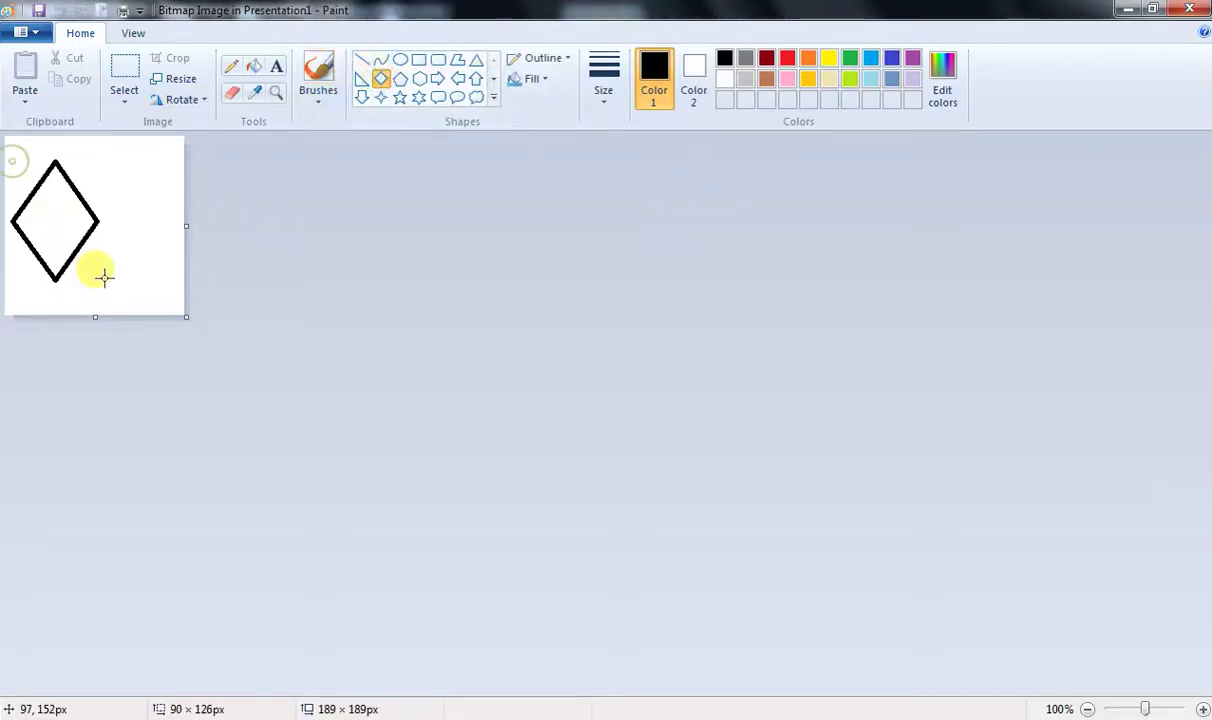
click(766, 60)
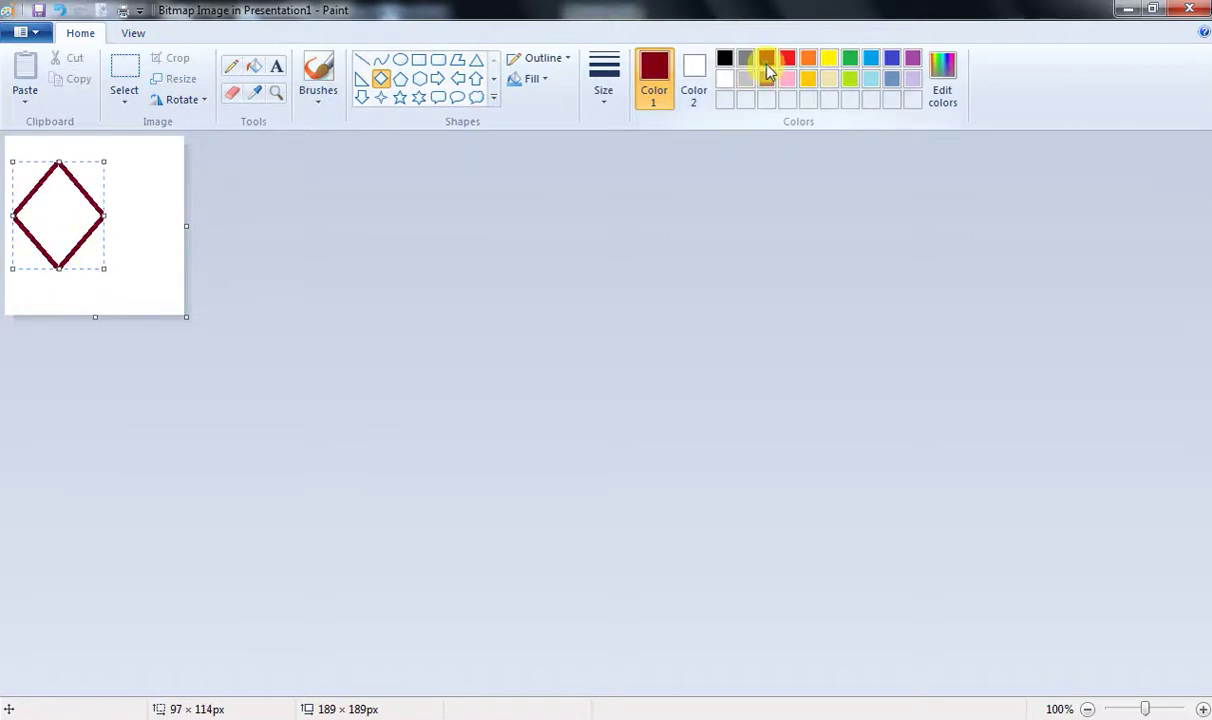
Fill the diamond with indigo blue and close Paint to return to the slide.
click(254, 68)
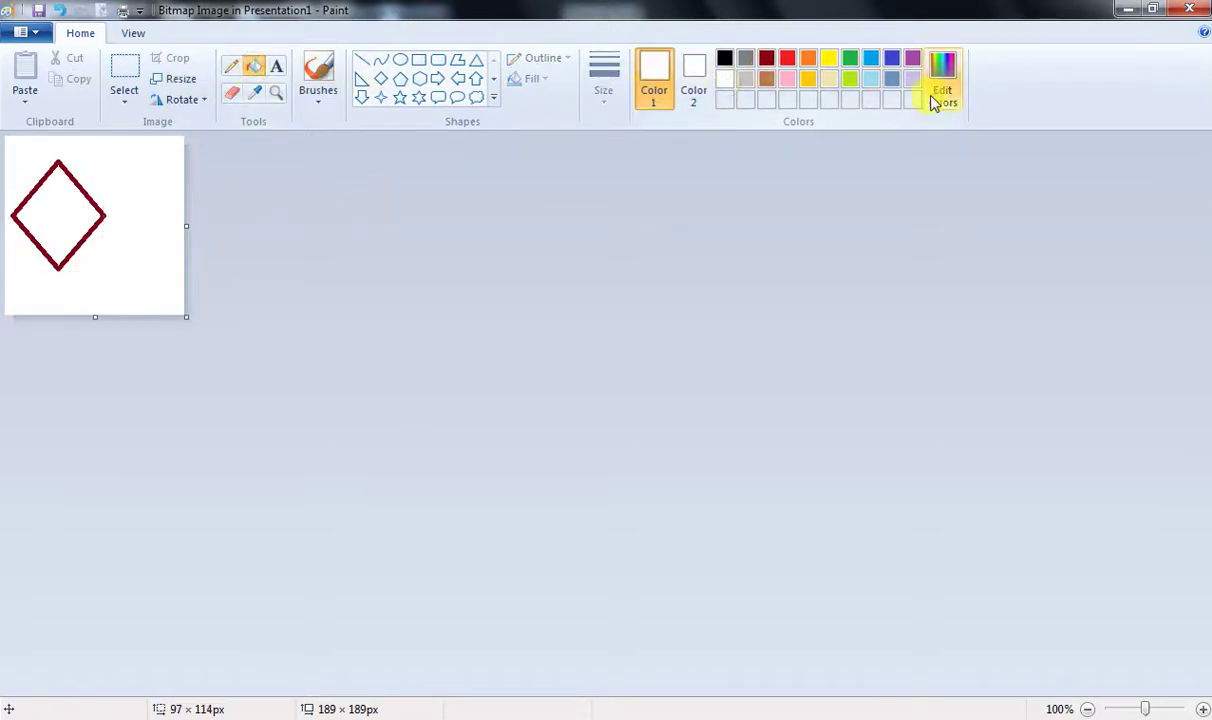
click(891, 60)
click(48, 201)
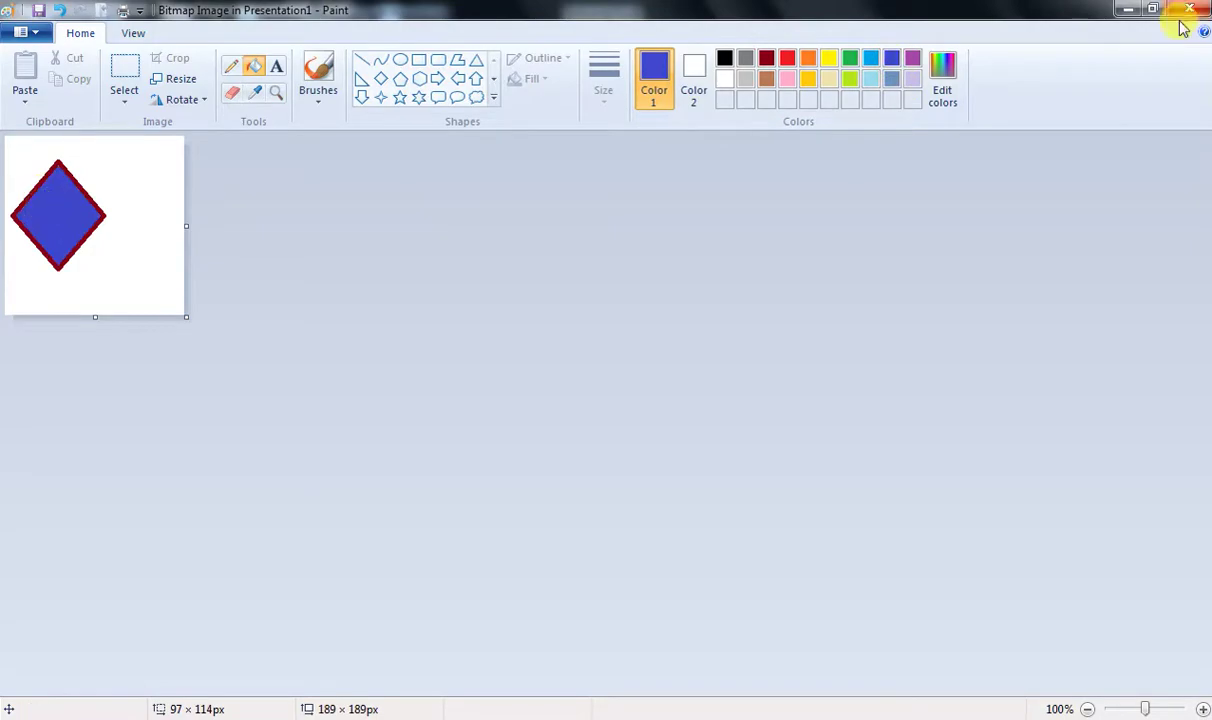
click(1188, 12)
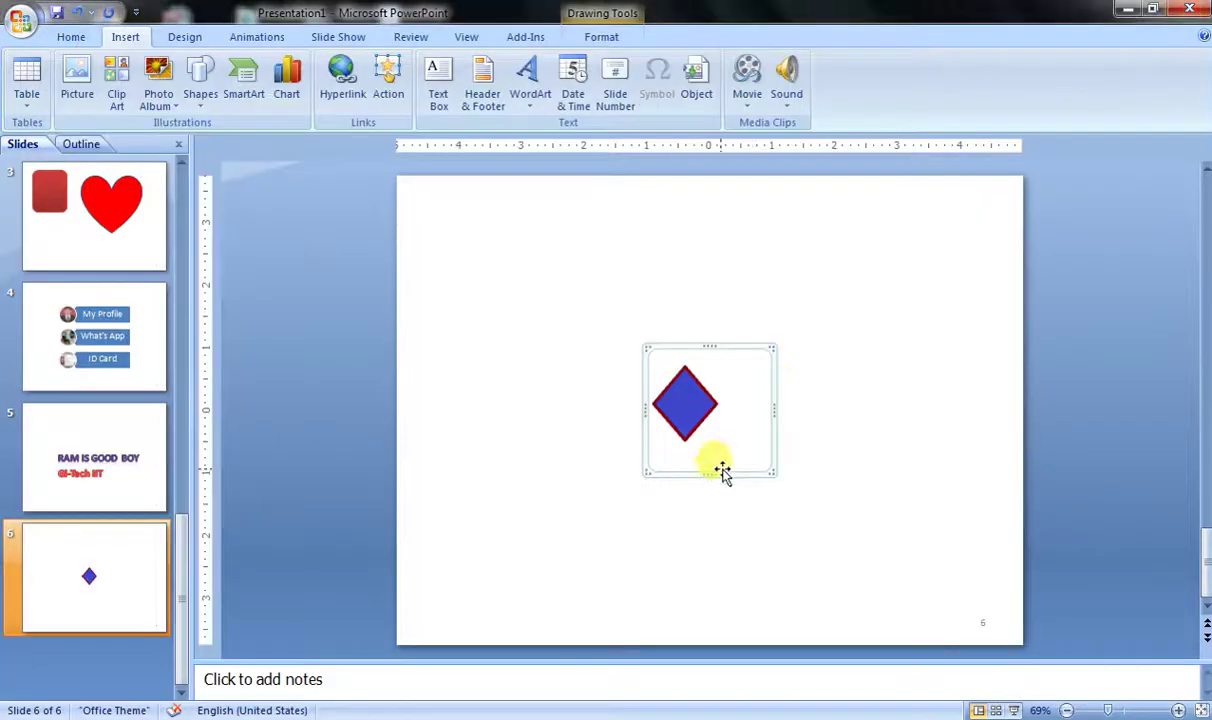
click(811, 432)
click(703, 403)
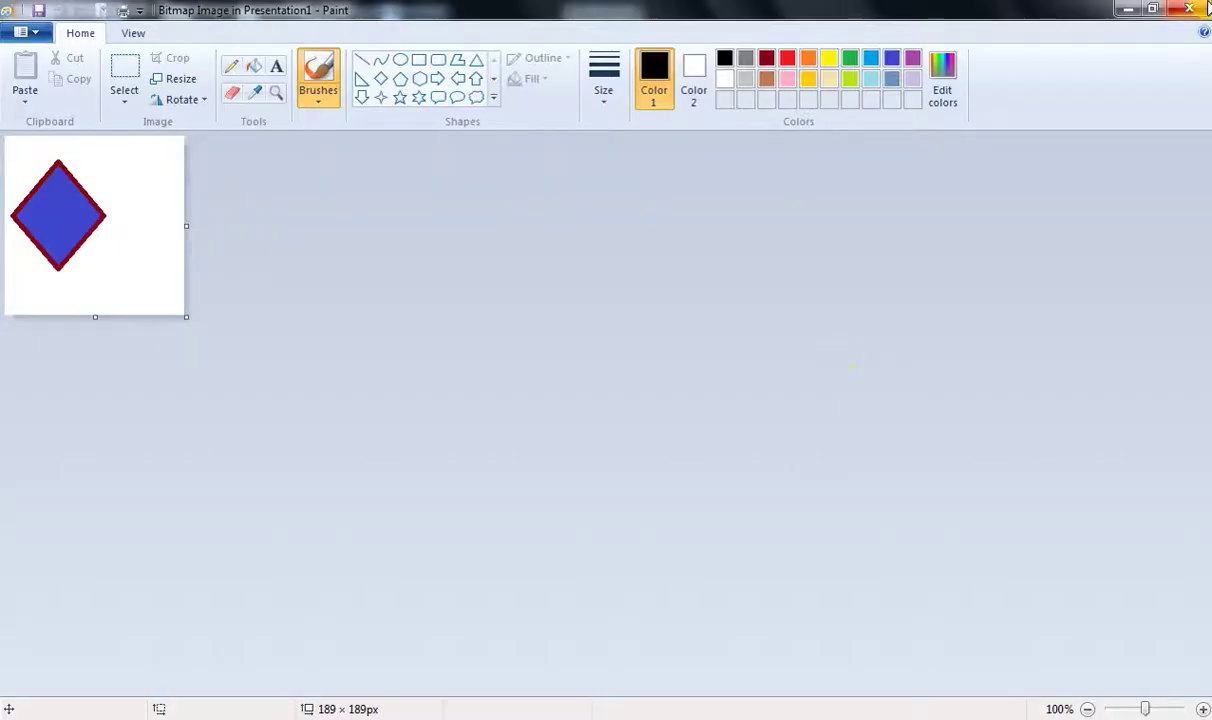
click(1205, 9)
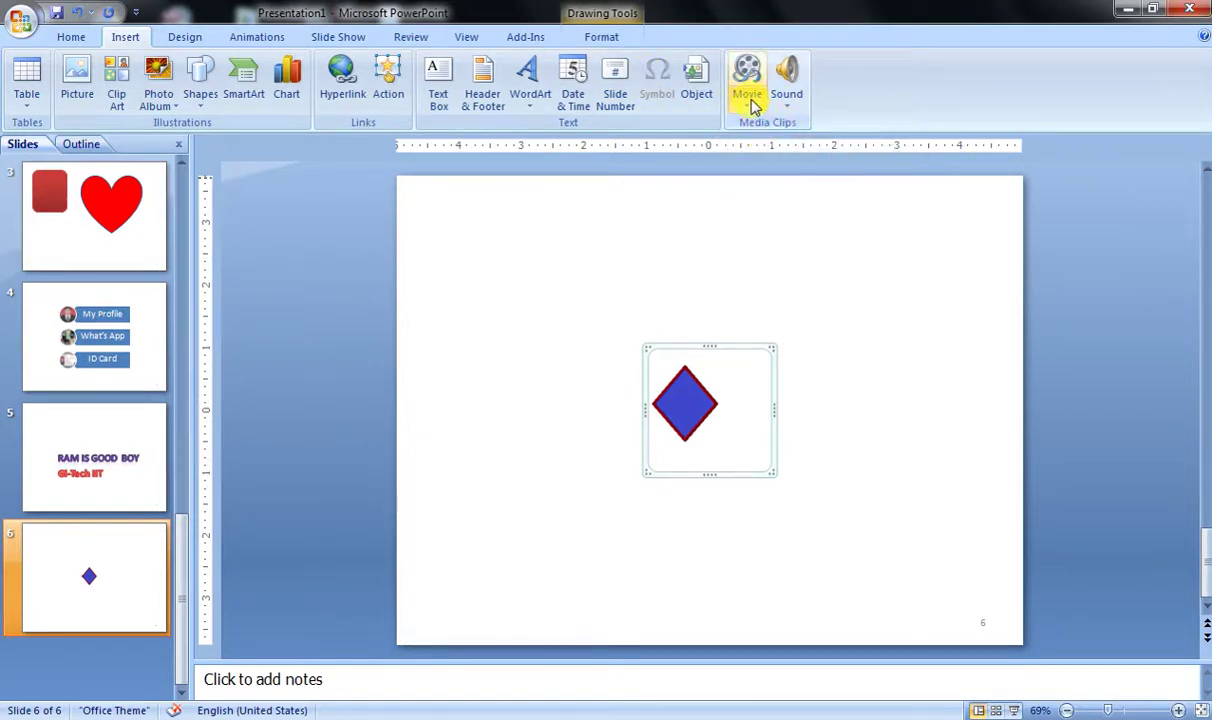
Start Movie from File and browse the Sample Videos folder in the Videos library.
click(751, 105)
click(795, 130)
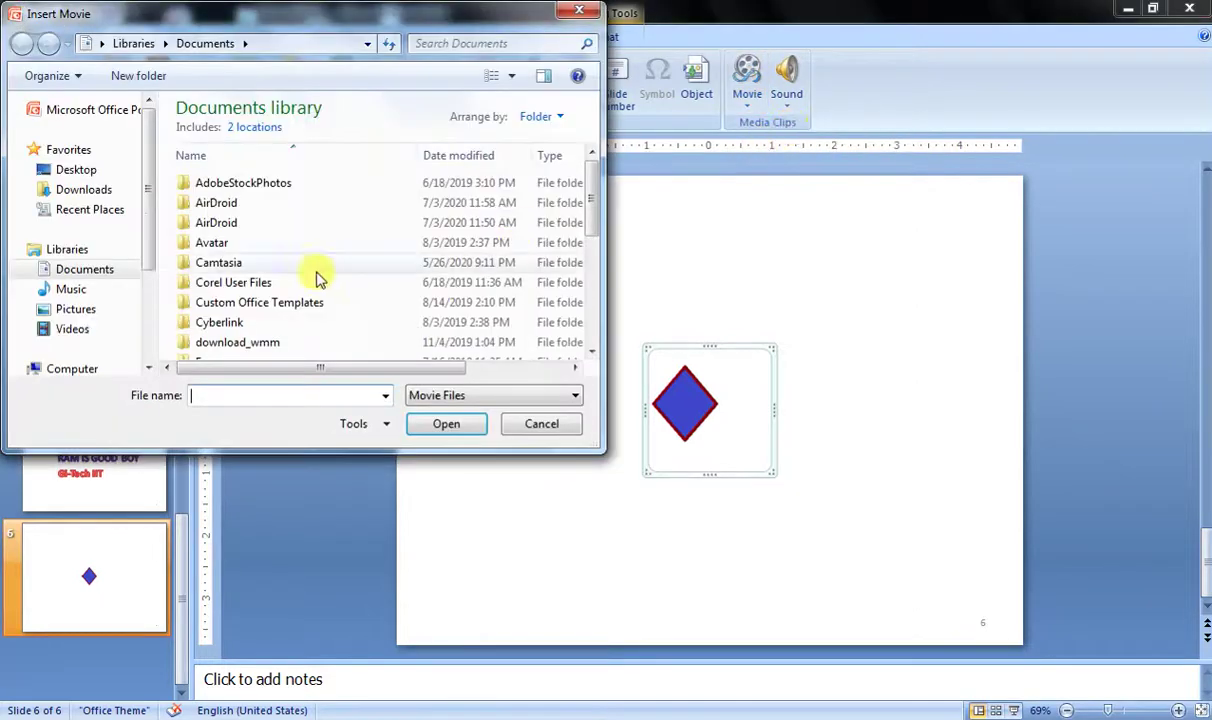
click(66, 331)
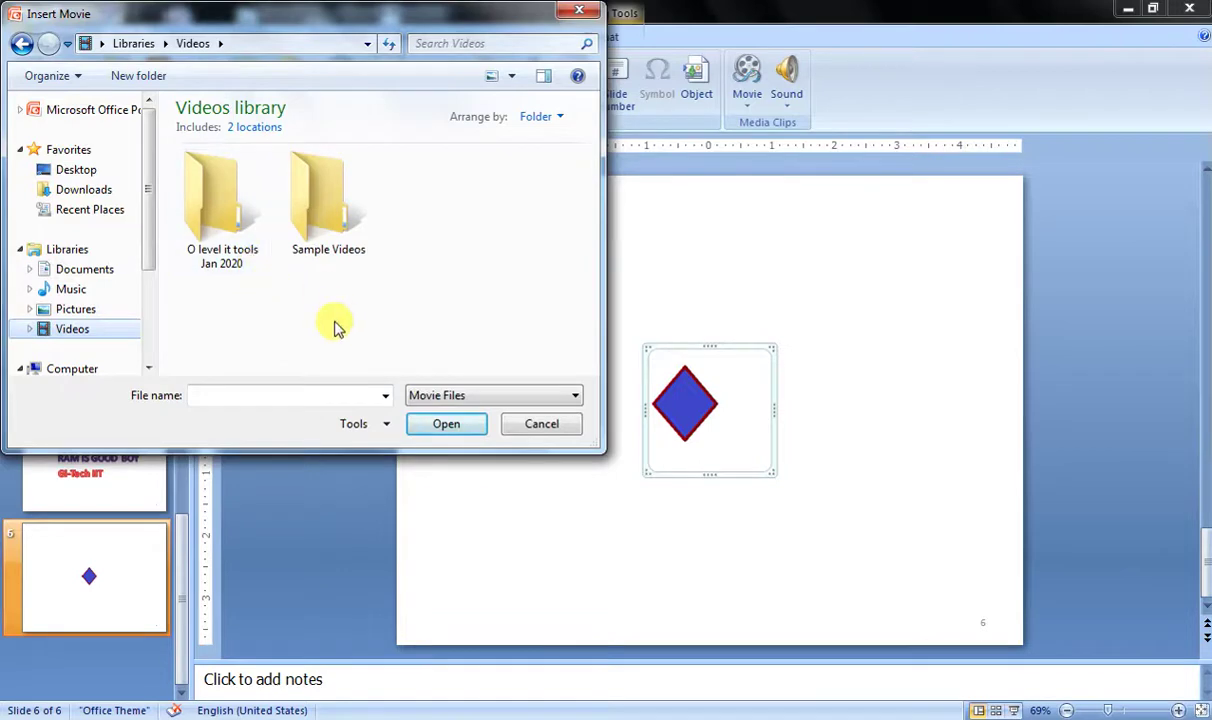
click(333, 224)
double_click(333, 224)
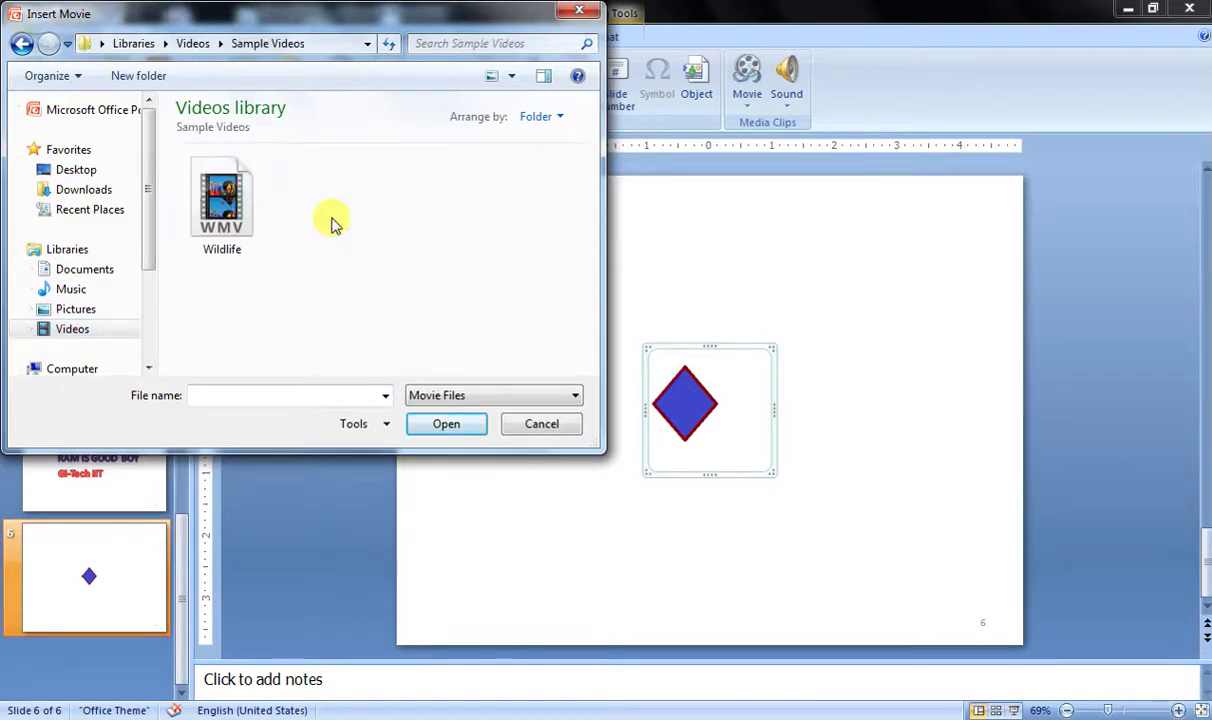
click(228, 218)
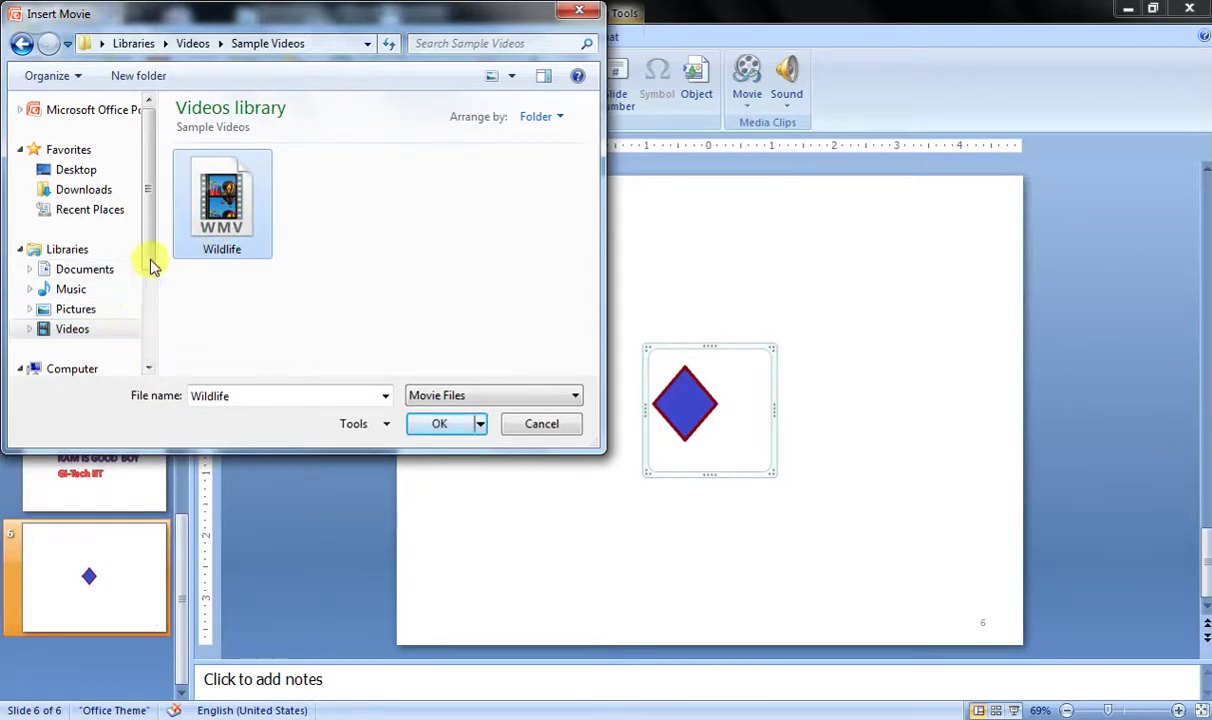
Insert the CCC Exam Notification video from D:\YouTube Notes\Recorded Video.
drag(149, 257, 148, 308)
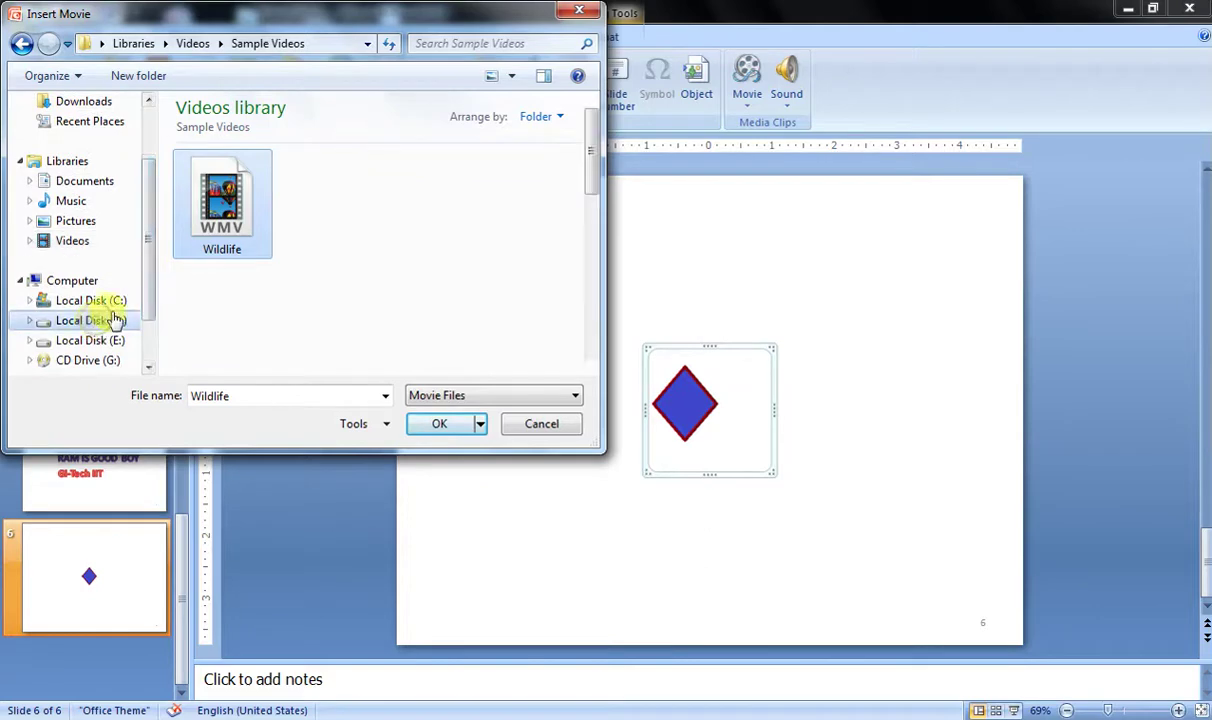
click(110, 320)
scroll(427, 300, down, 5)
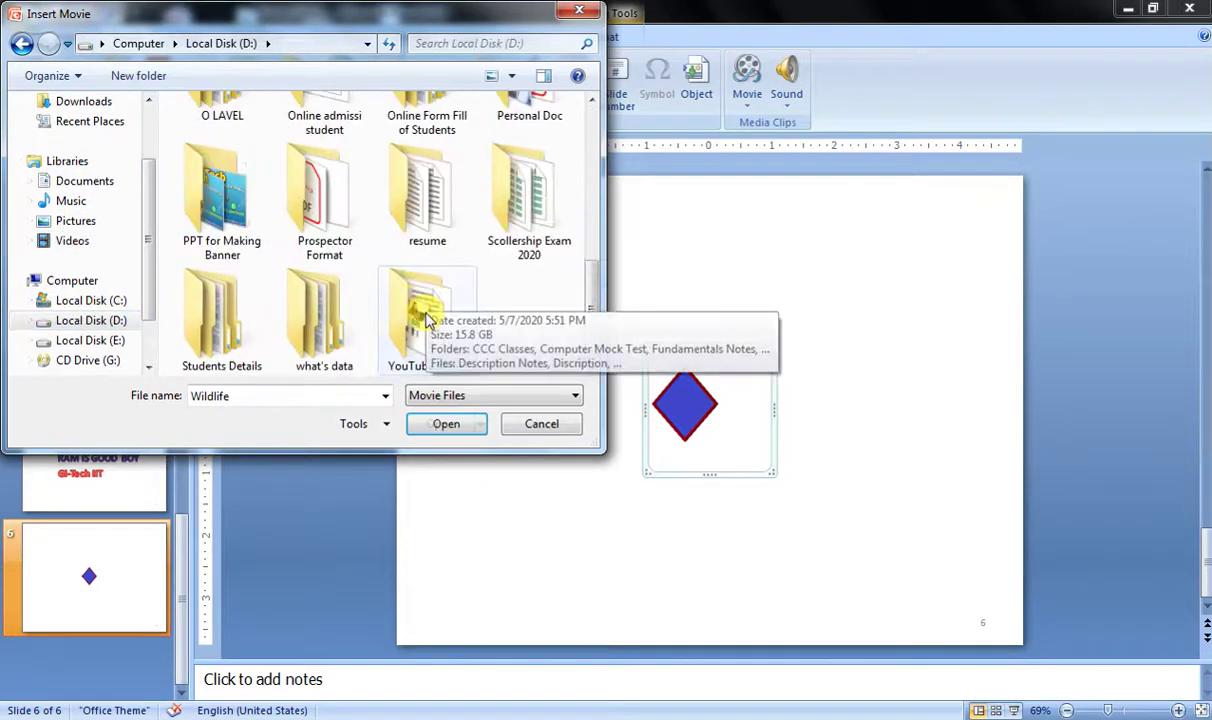
double_click(437, 340)
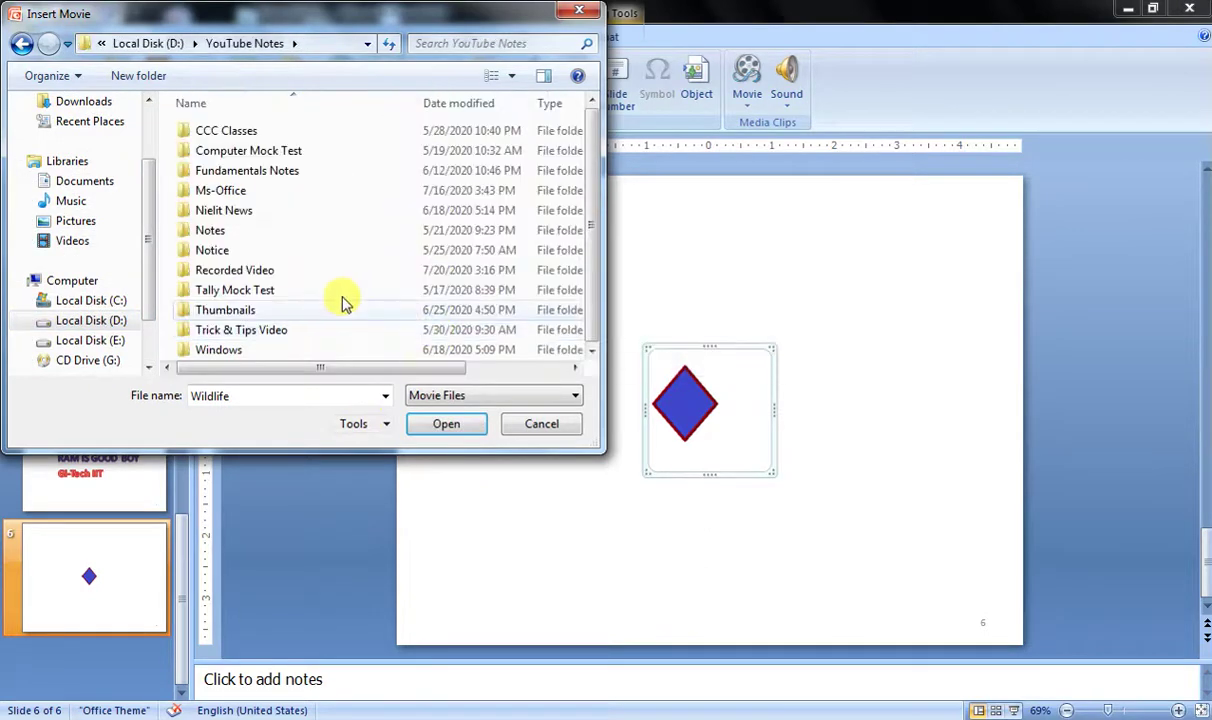
double_click(268, 267)
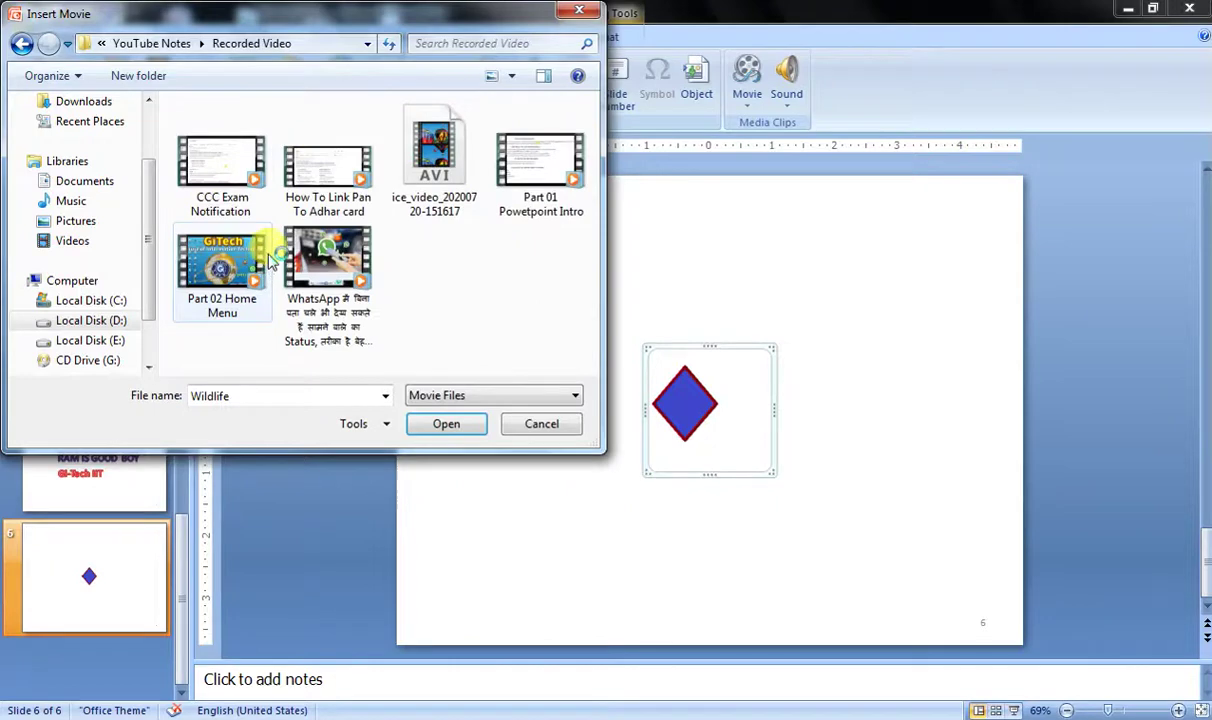
click(210, 190)
click(449, 424)
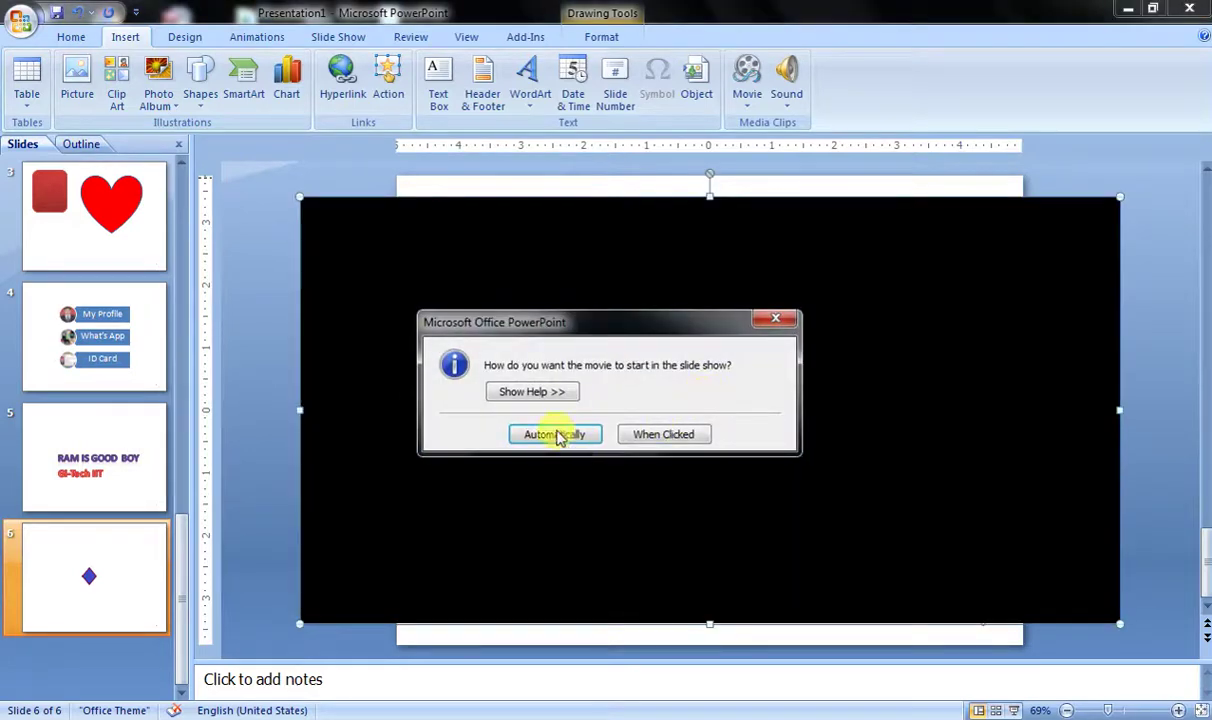
Set the movie to play automatically and resize it to 4.3 by 2.24 inches.
click(555, 436)
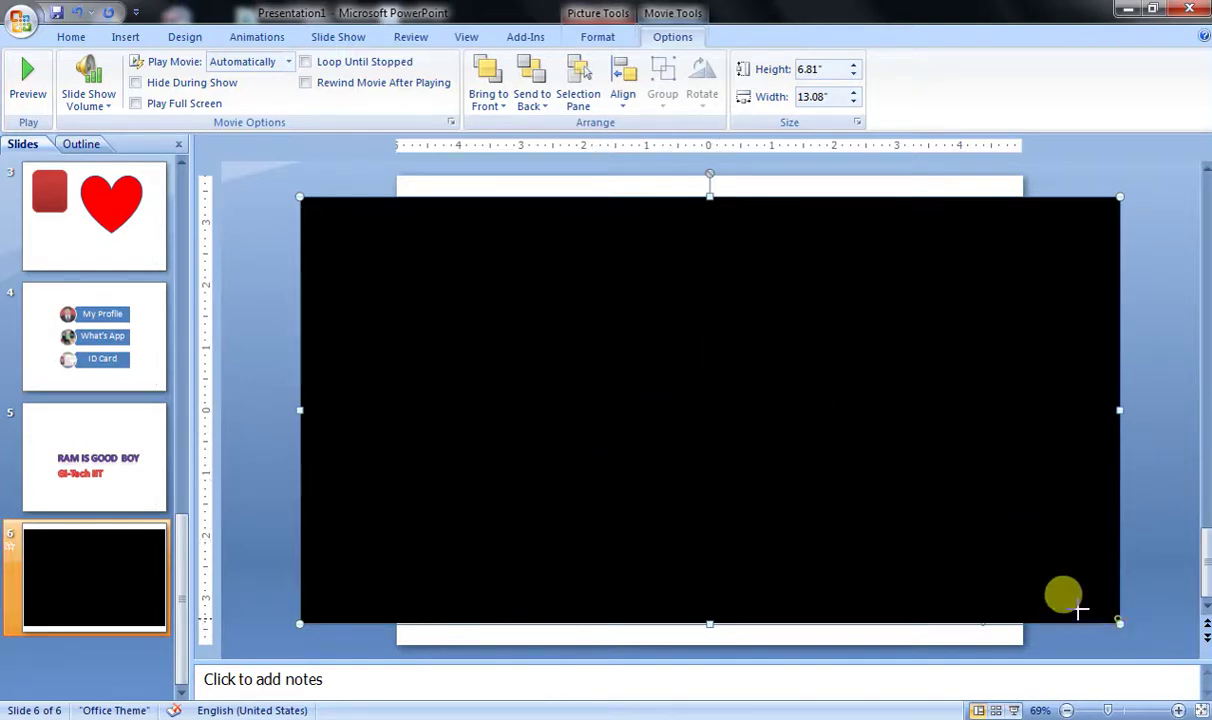
drag(638, 490, 860, 489)
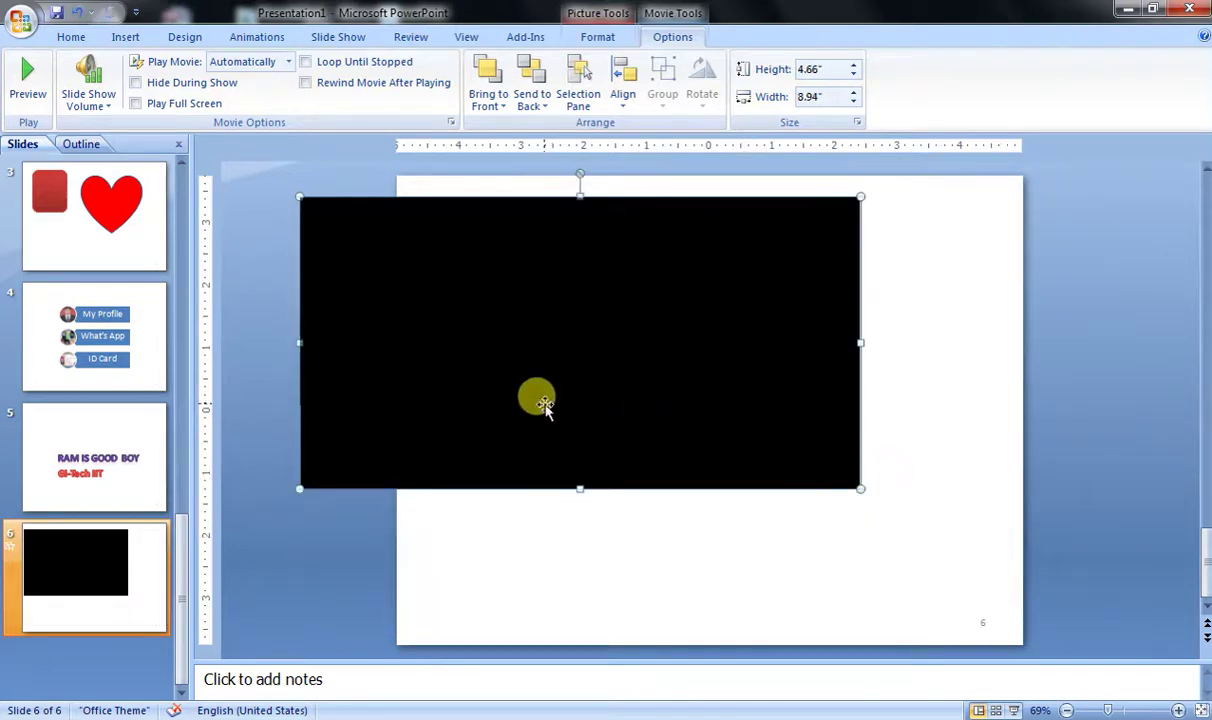
key(ctrl+z)
drag(298, 404, 465, 335)
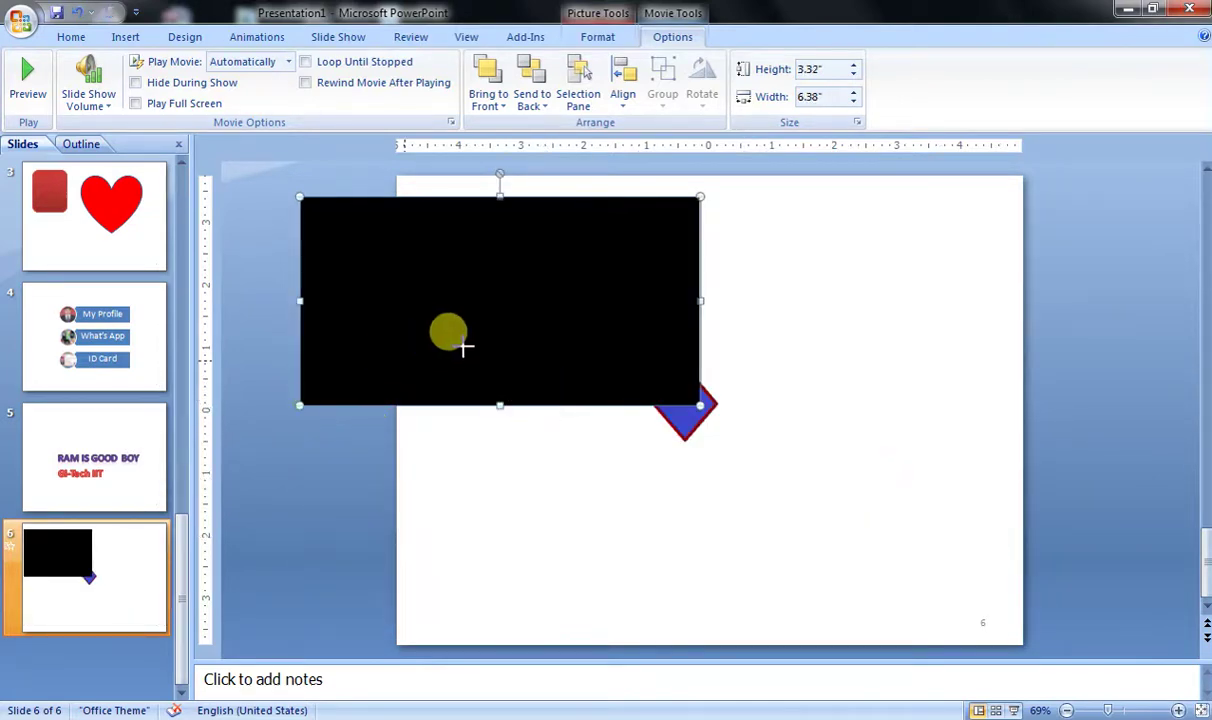
click(866, 360)
click(598, 253)
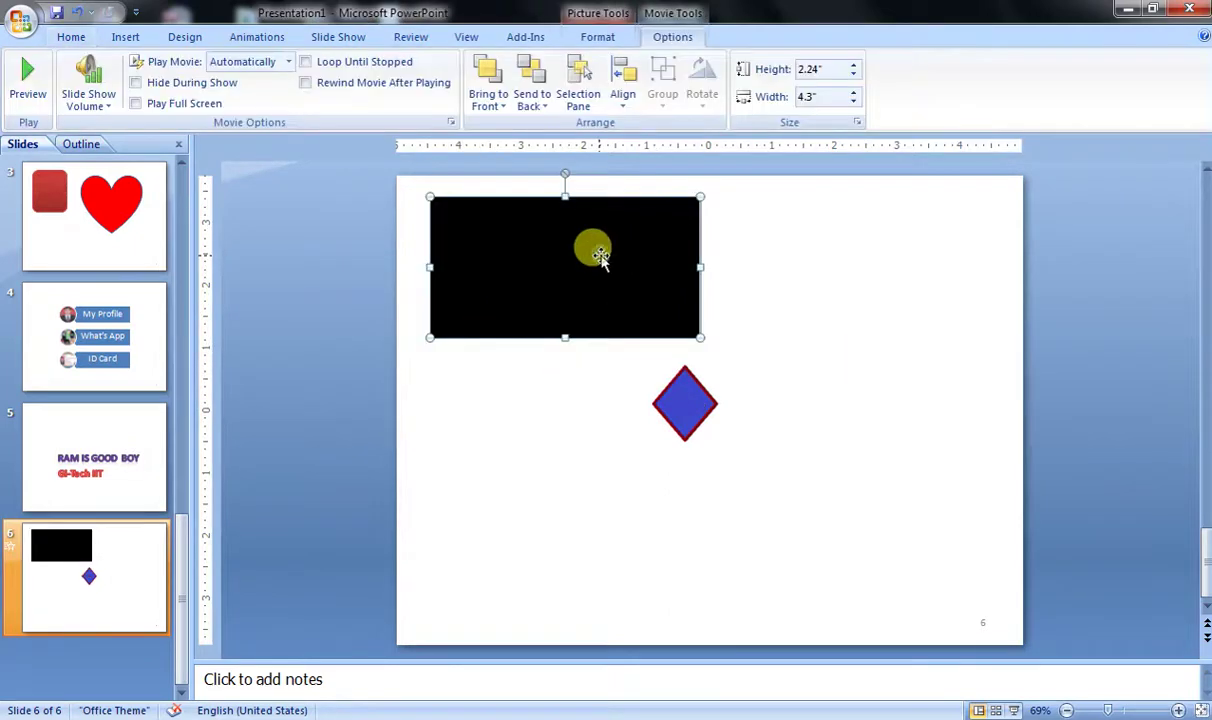
click(922, 404)
Look at the Insert Sound options without choosing one, then return to slide 3.
click(125, 37)
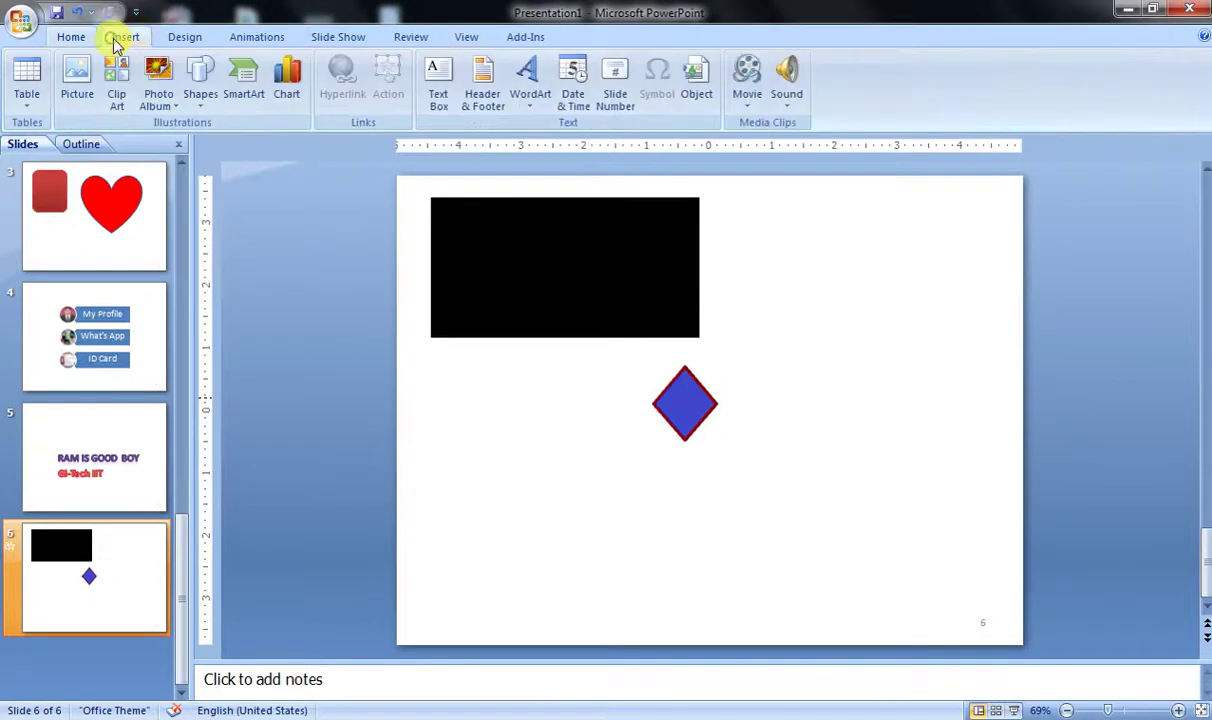
click(789, 106)
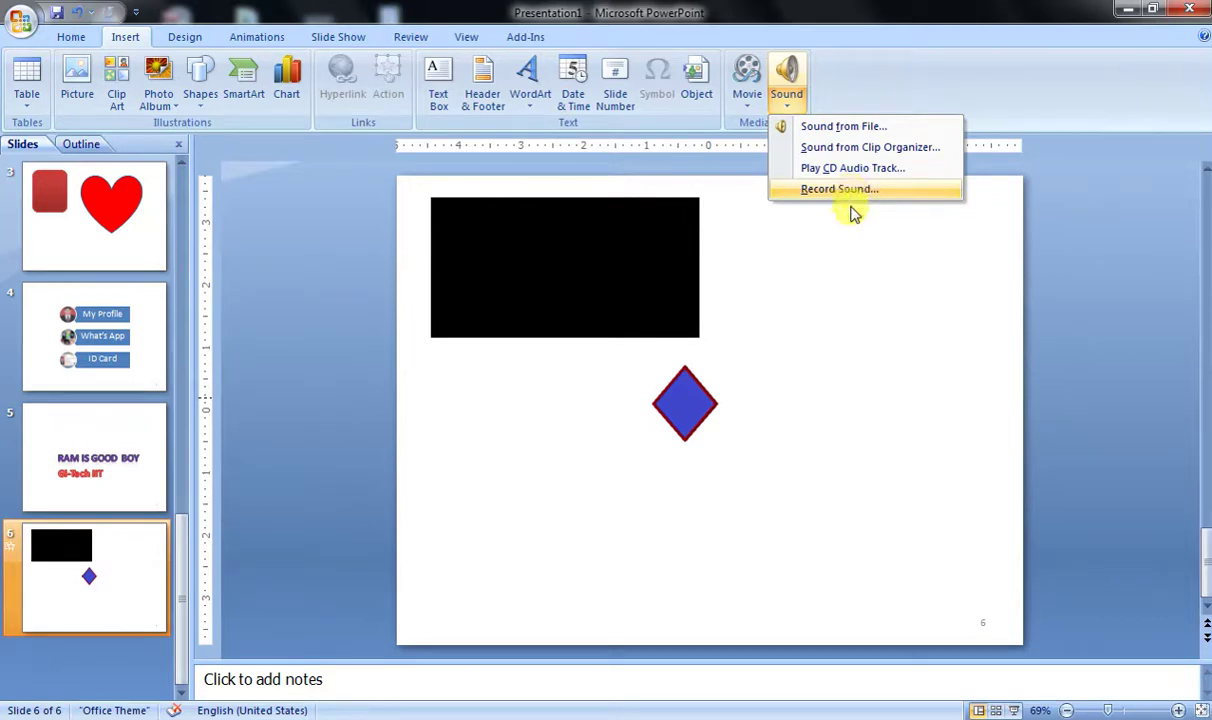
click(878, 433)
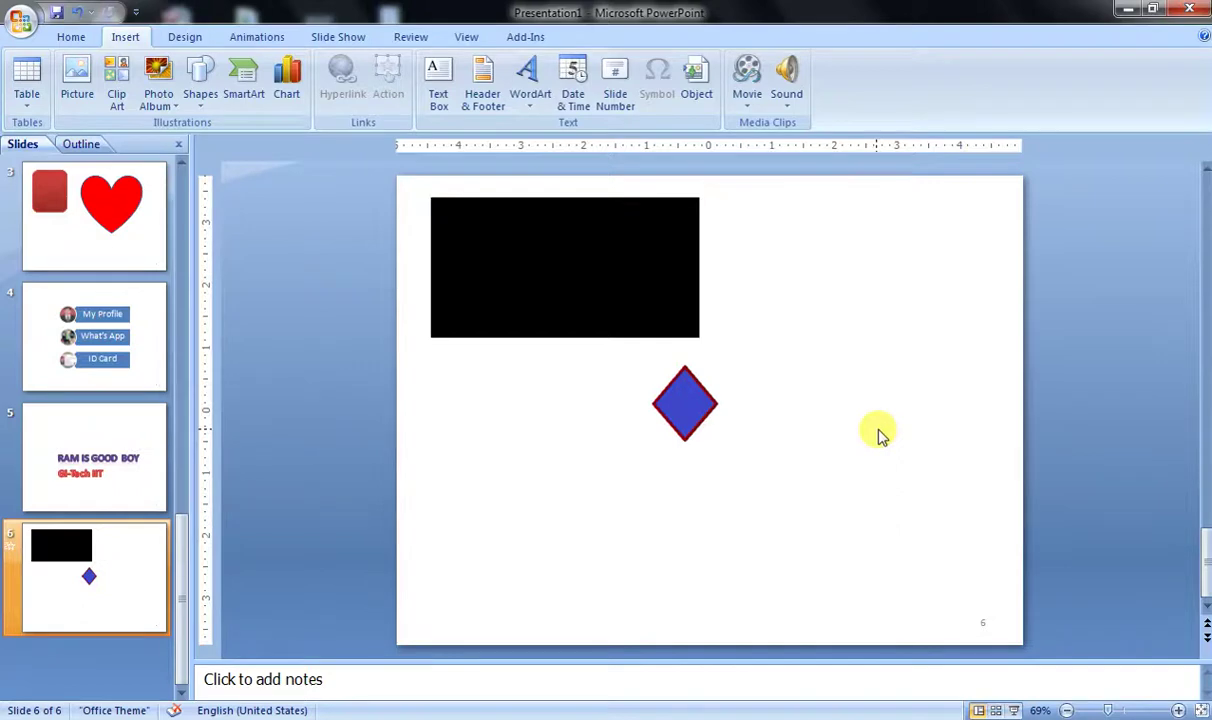
click(133, 216)
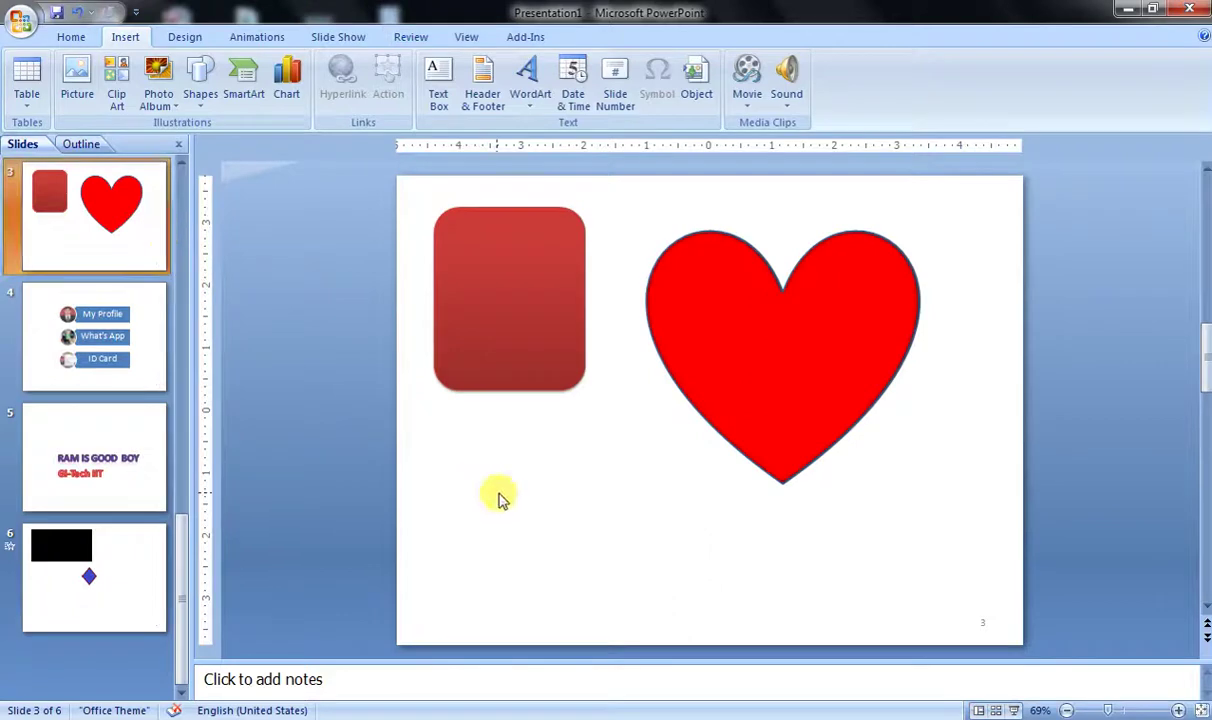